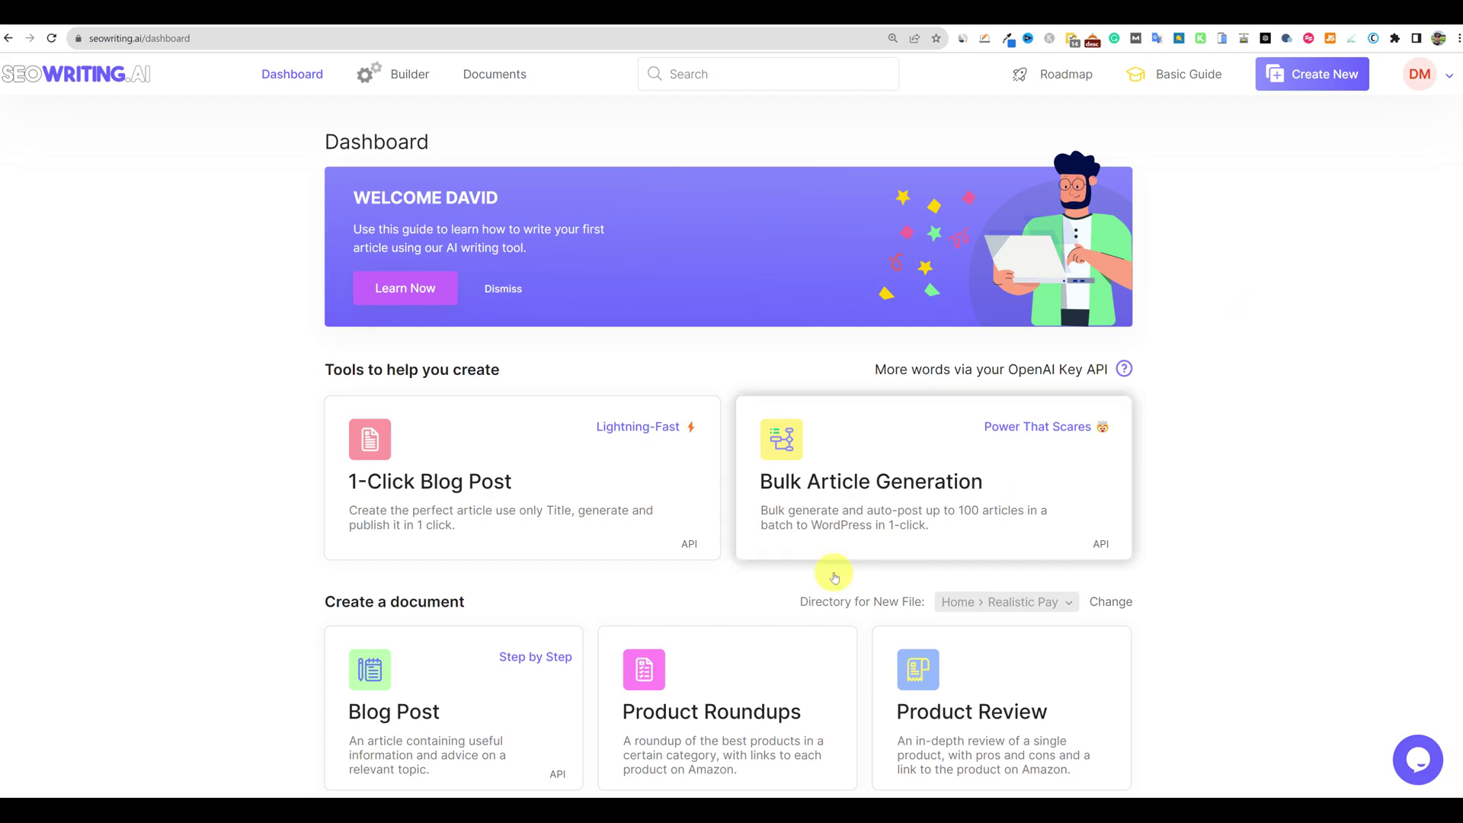
Open a new Product Roundups document and view its product list step for adding Amazon product links
{"action": "scroll", "coordinate": [739, 743], "scroll_direction": "down", "scroll_amount": 3}
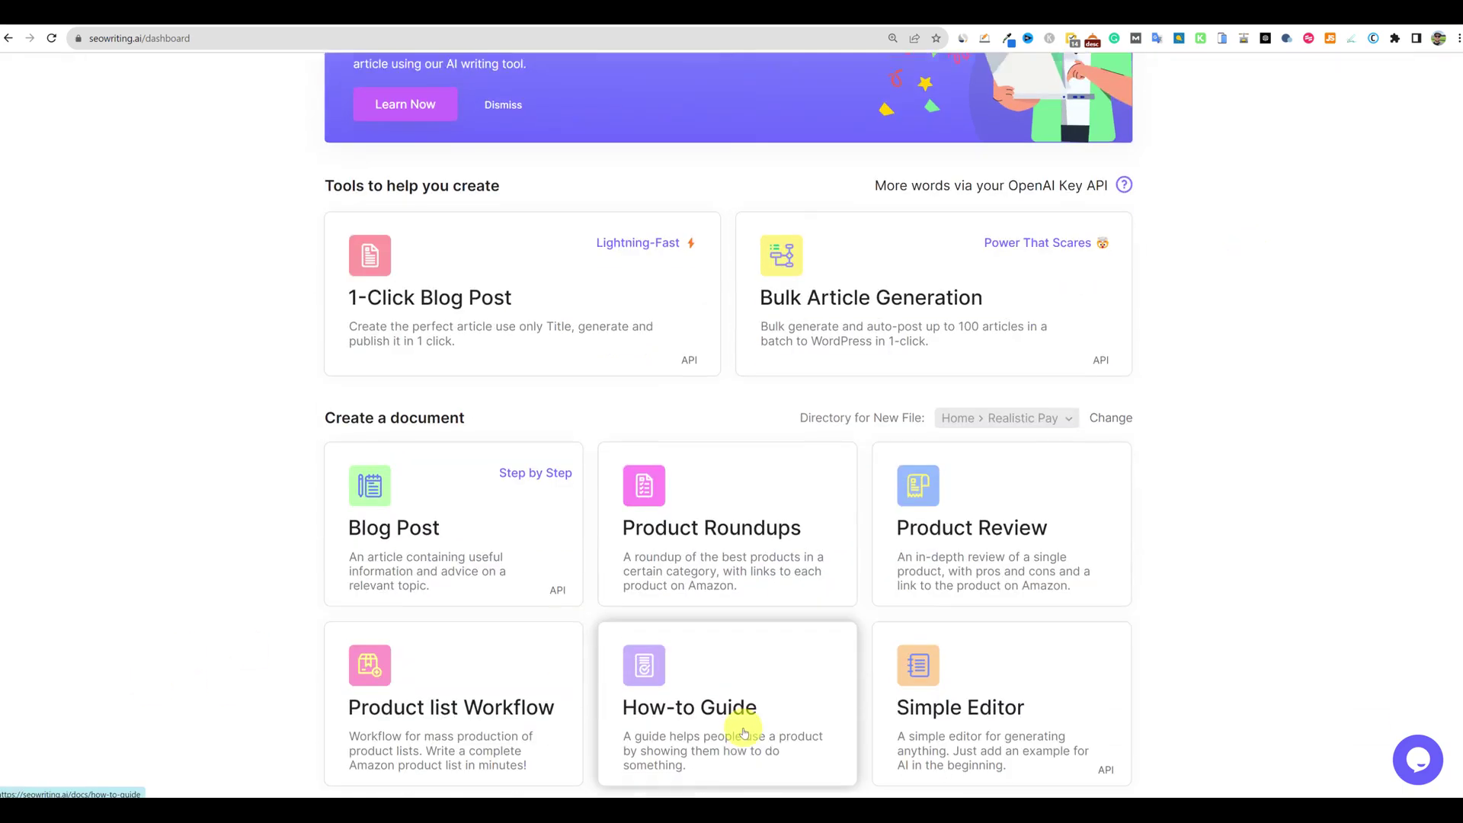
{"action": "left_click", "coordinate": [688, 524]}
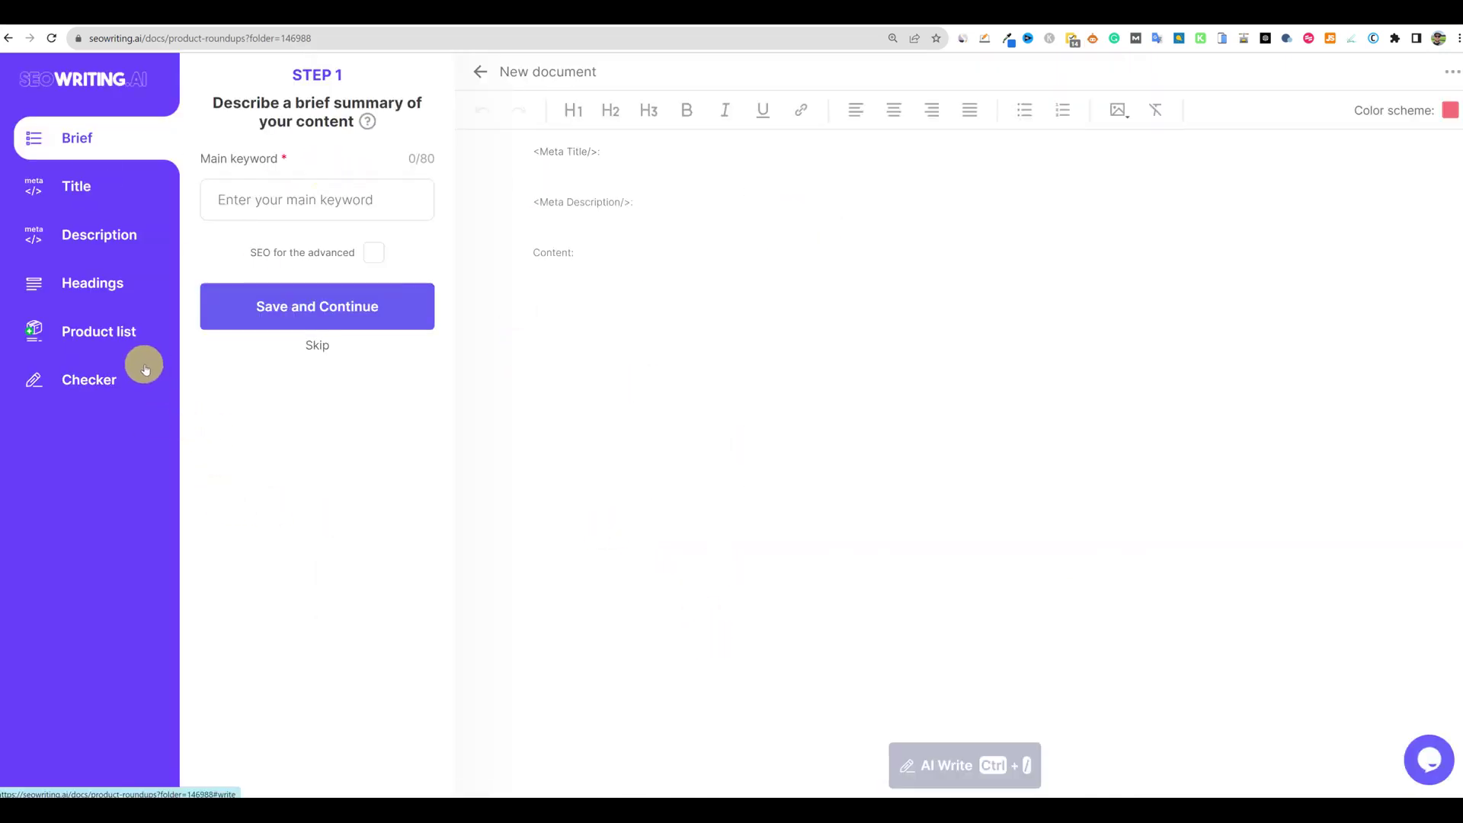
{"action": "left_click", "coordinate": [115, 333]}
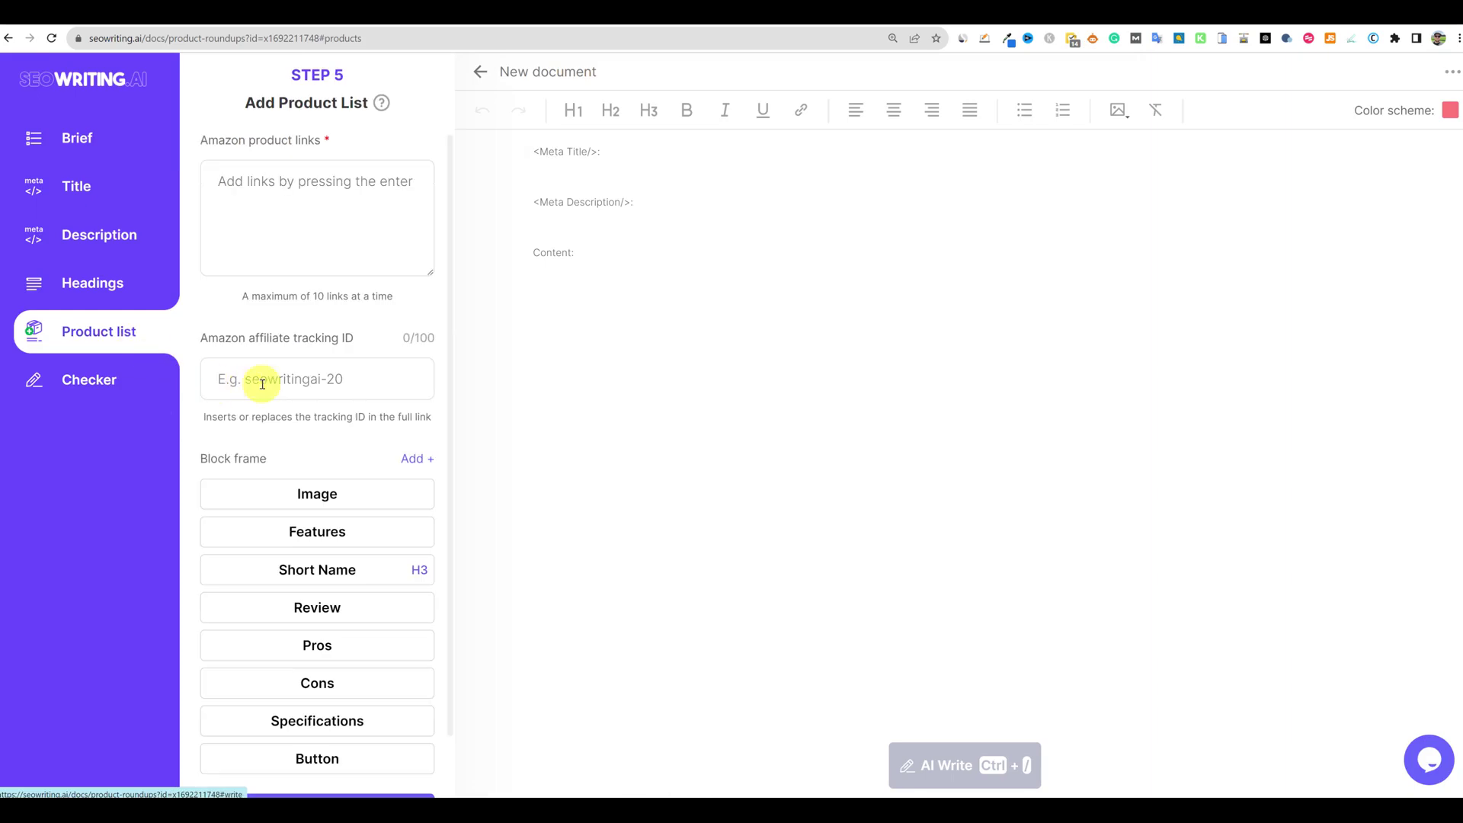
{"action": "left_click", "coordinate": [282, 200]}
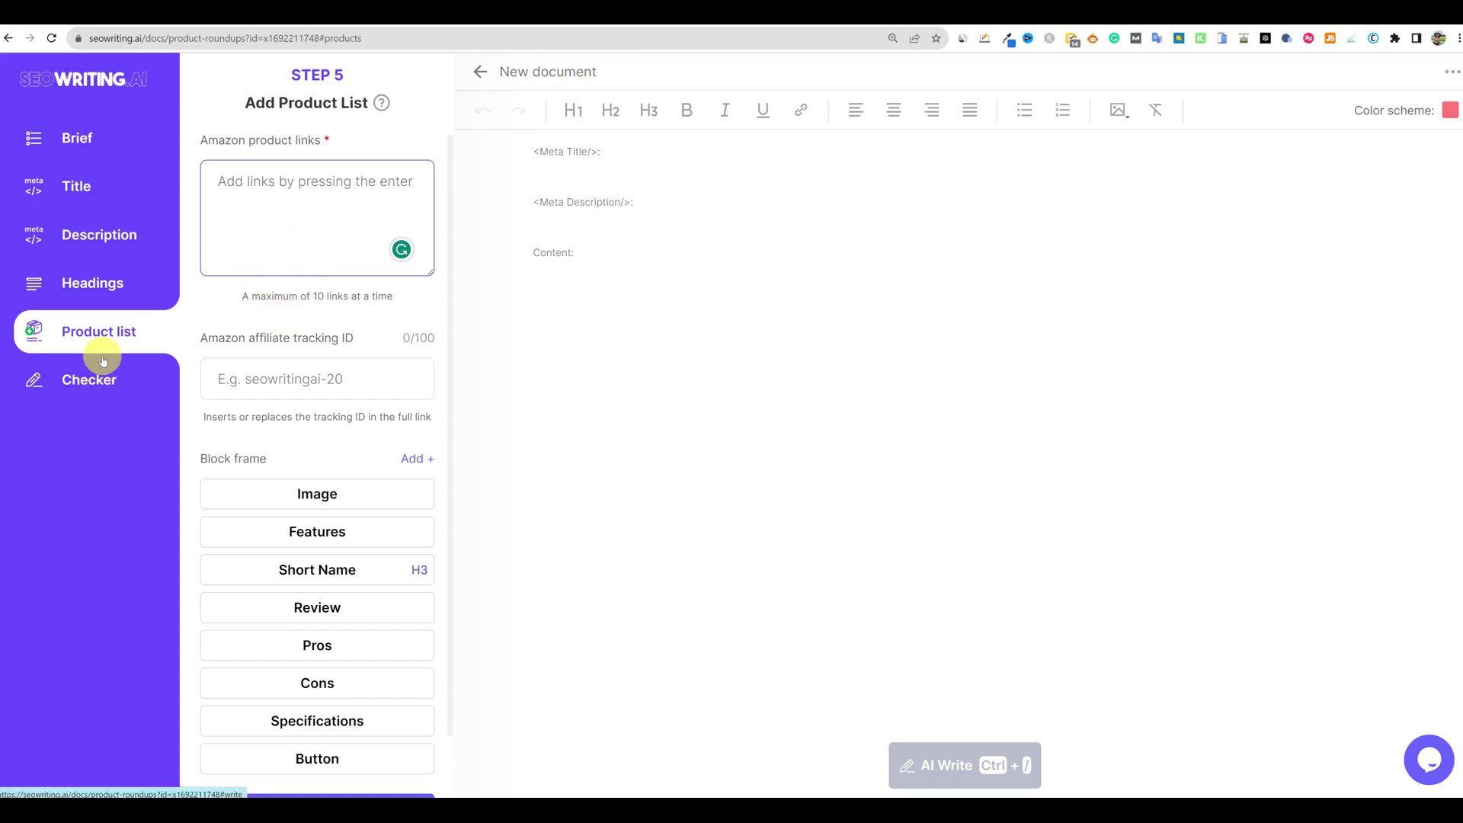
View the document's AI Write and Check step with its content area, and return to the dashboard
{"action": "left_click", "coordinate": [83, 379]}
{"action": "left_click", "coordinate": [655, 309]}
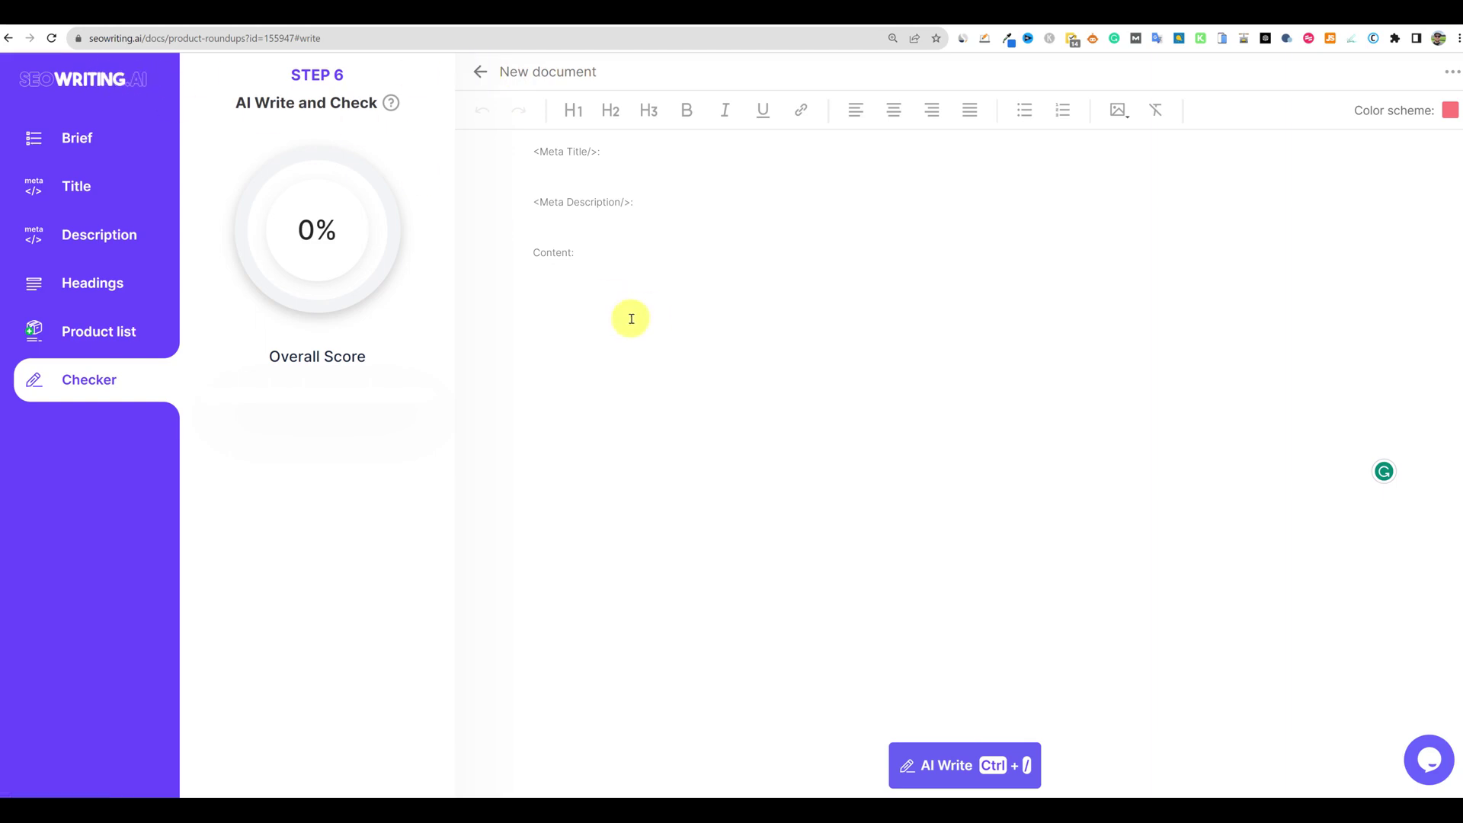
{"action": "left_click", "coordinate": [63, 76]}
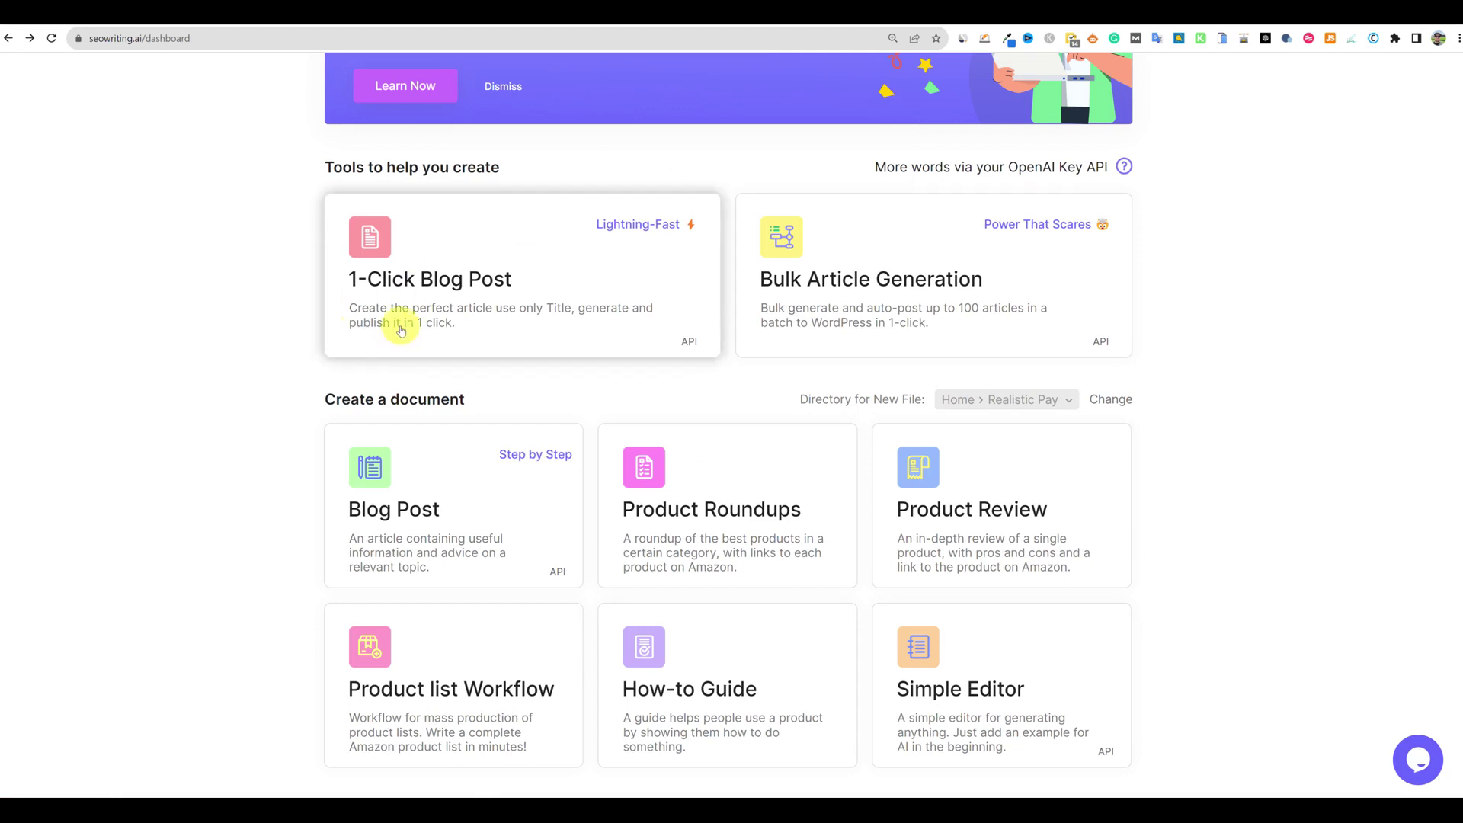
Check the seowriting.ai visits-over-time chart in the Similarweb extension and close its overview
{"action": "left_click", "coordinate": [962, 40]}
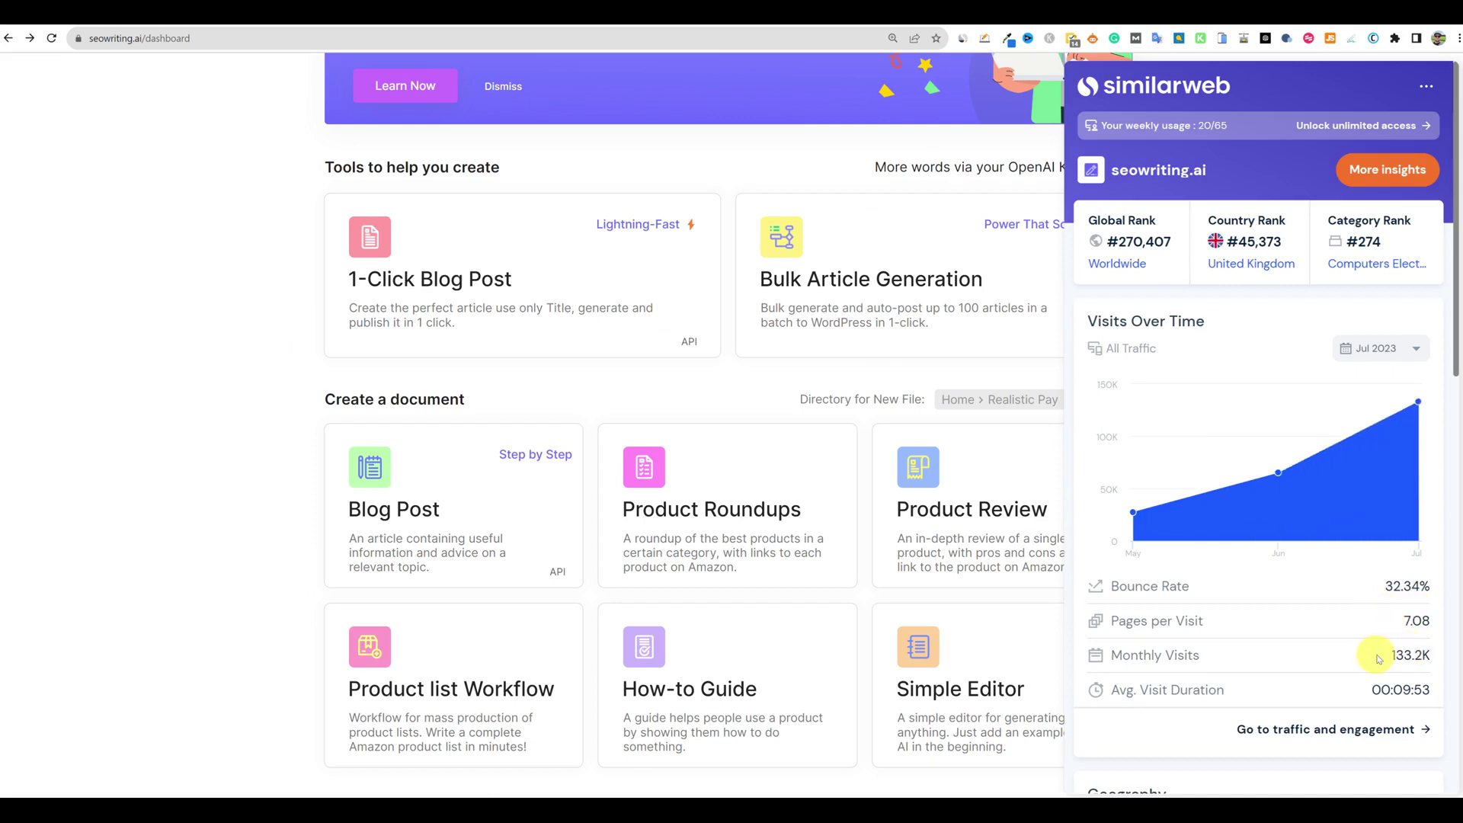
{"action": "mouse_move", "coordinate": [1162, 508]}
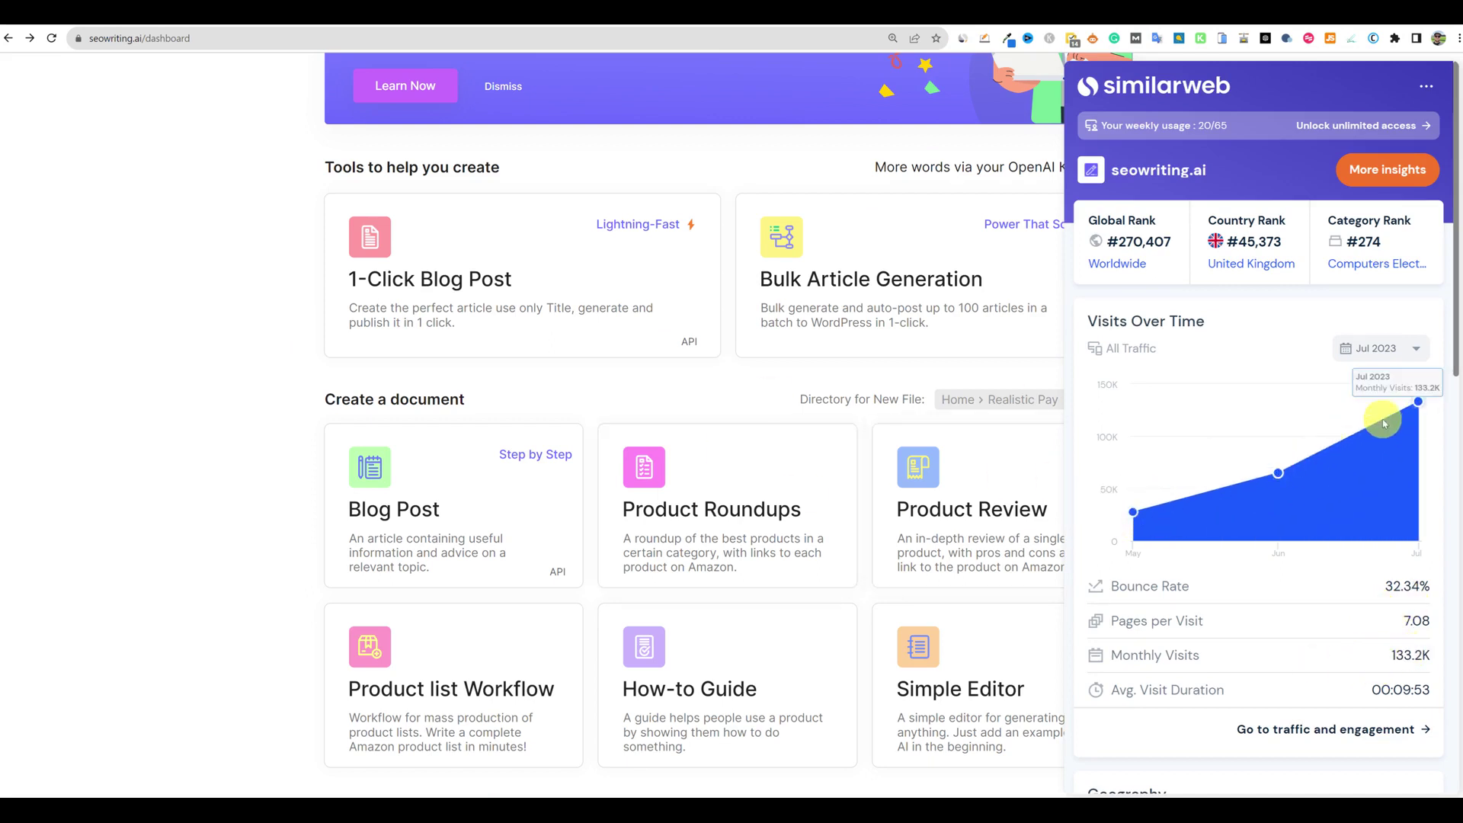
{"action": "mouse_move", "coordinate": [1395, 413]}
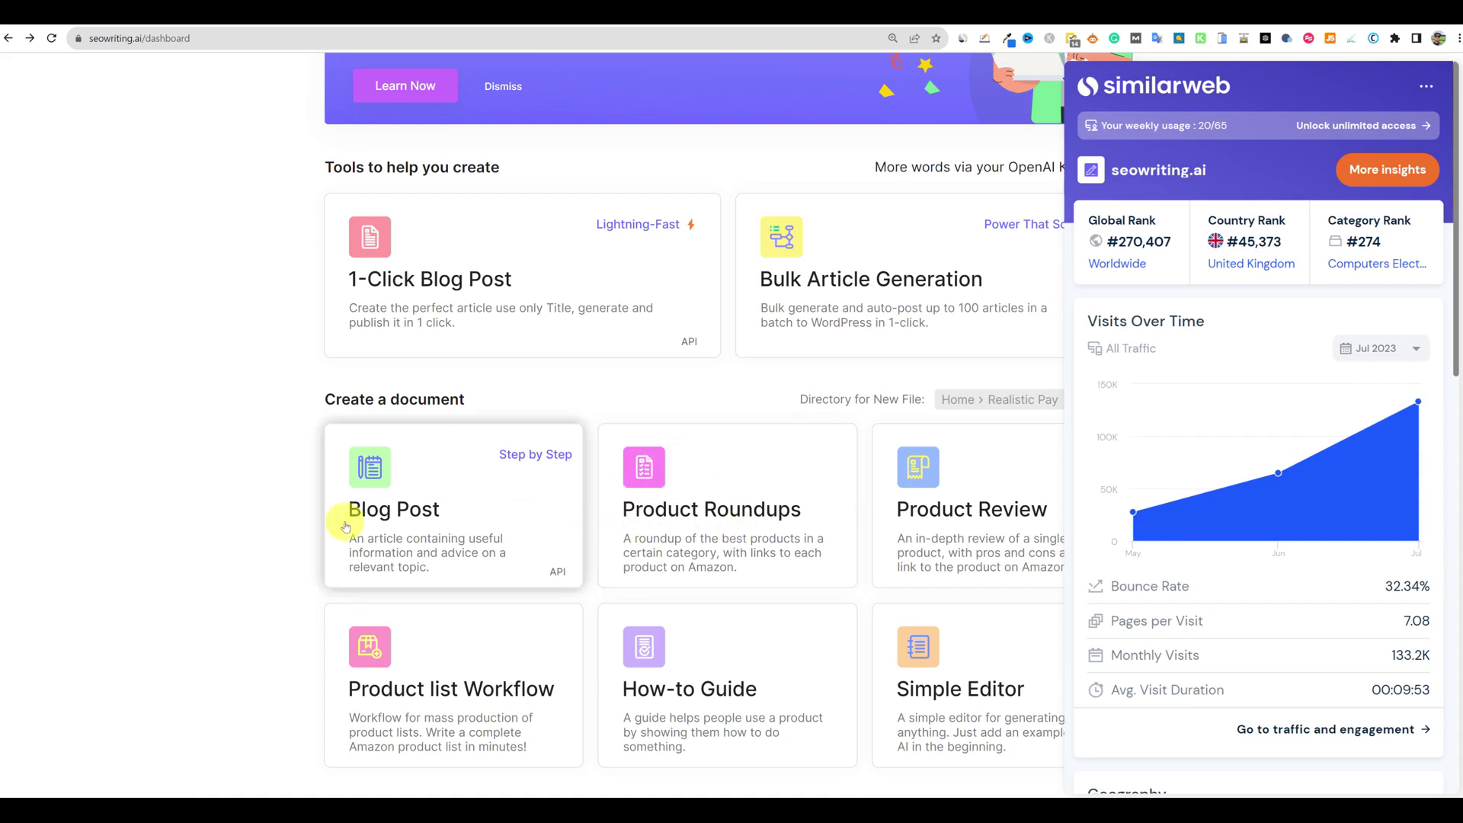
{"action": "left_click", "coordinate": [190, 473]}
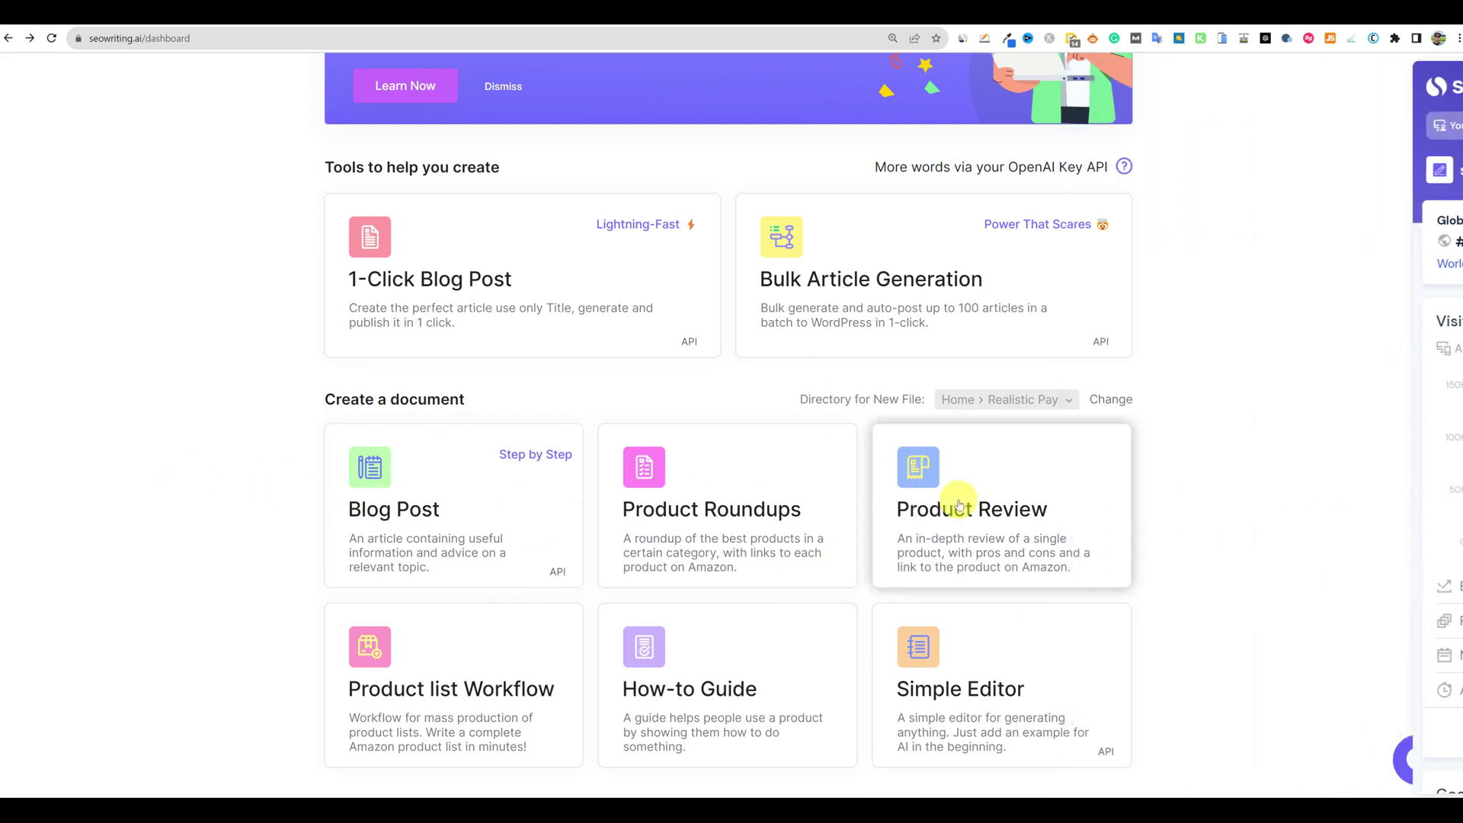
Open Bulk Article Generation, look through its core, image and structure settings, and return to the dashboard
{"action": "scroll", "coordinate": [838, 548], "scroll_direction": "down", "scroll_amount": 2}
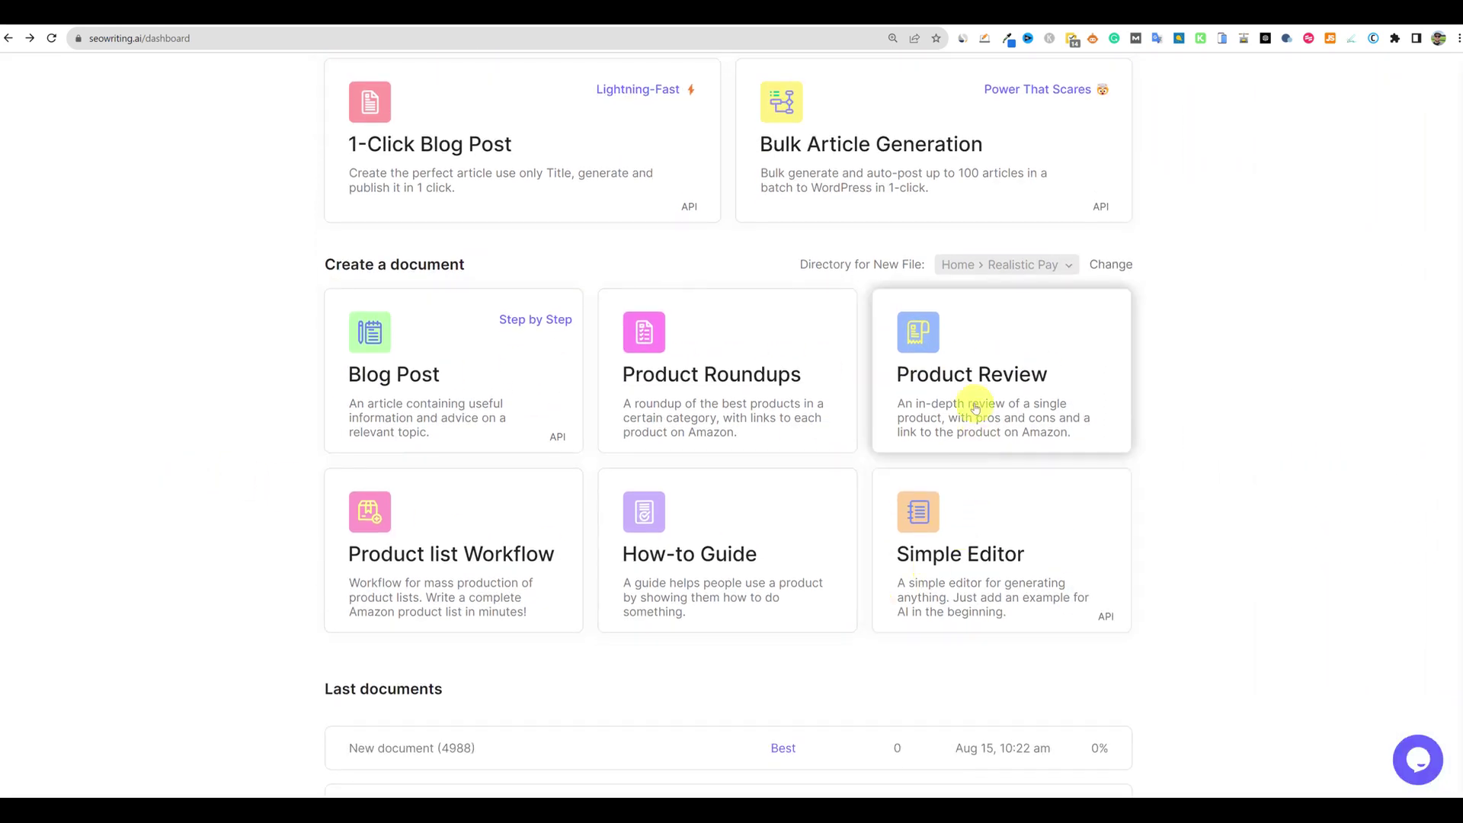
{"action": "scroll", "coordinate": [610, 471], "scroll_direction": "up", "scroll_amount": 1}
{"action": "scroll", "coordinate": [674, 488], "scroll_direction": "up", "scroll_amount": 4}
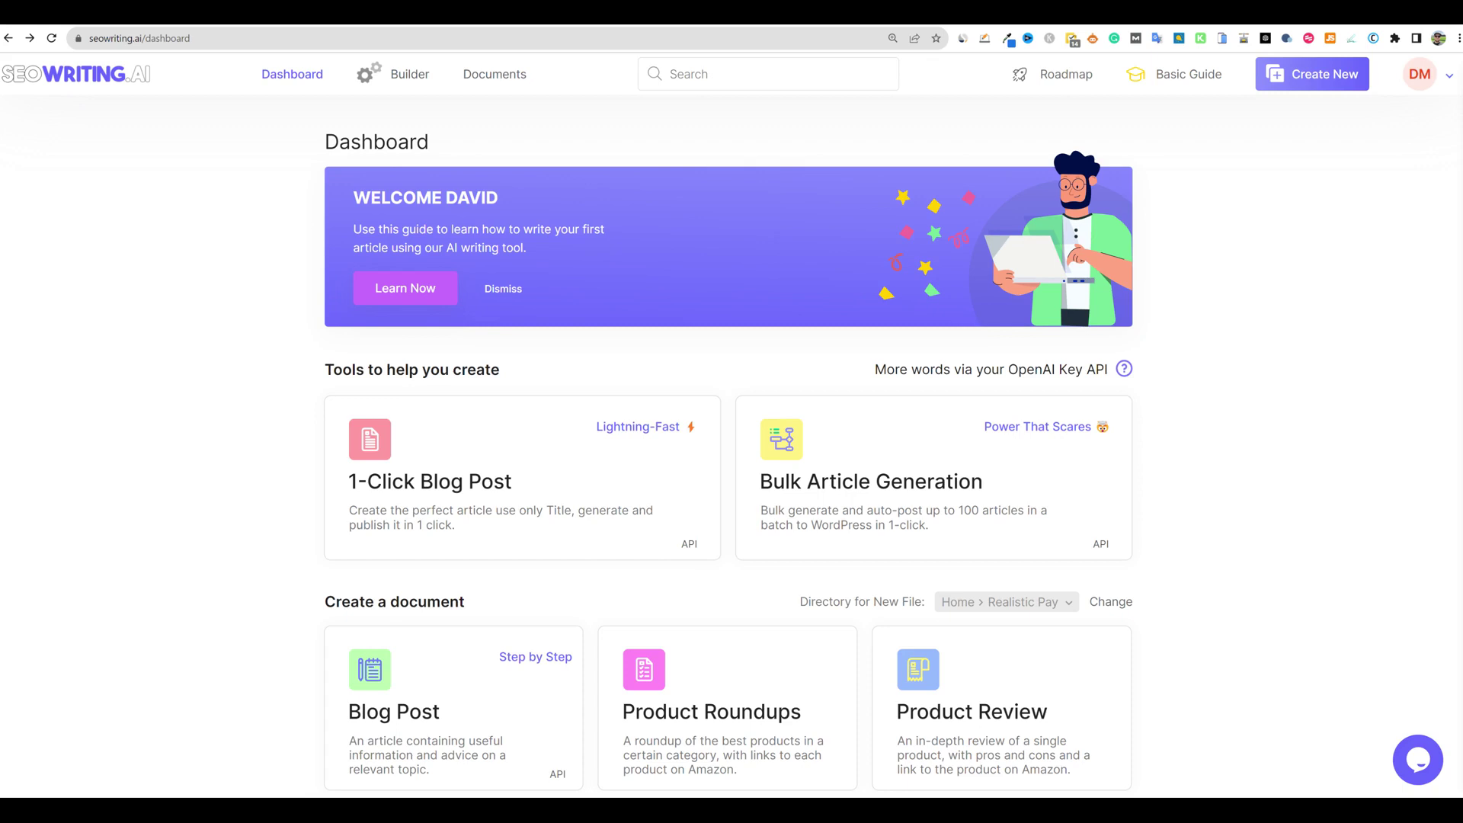
{"action": "scroll", "coordinate": [813, 594], "scroll_direction": "down", "scroll_amount": 3}
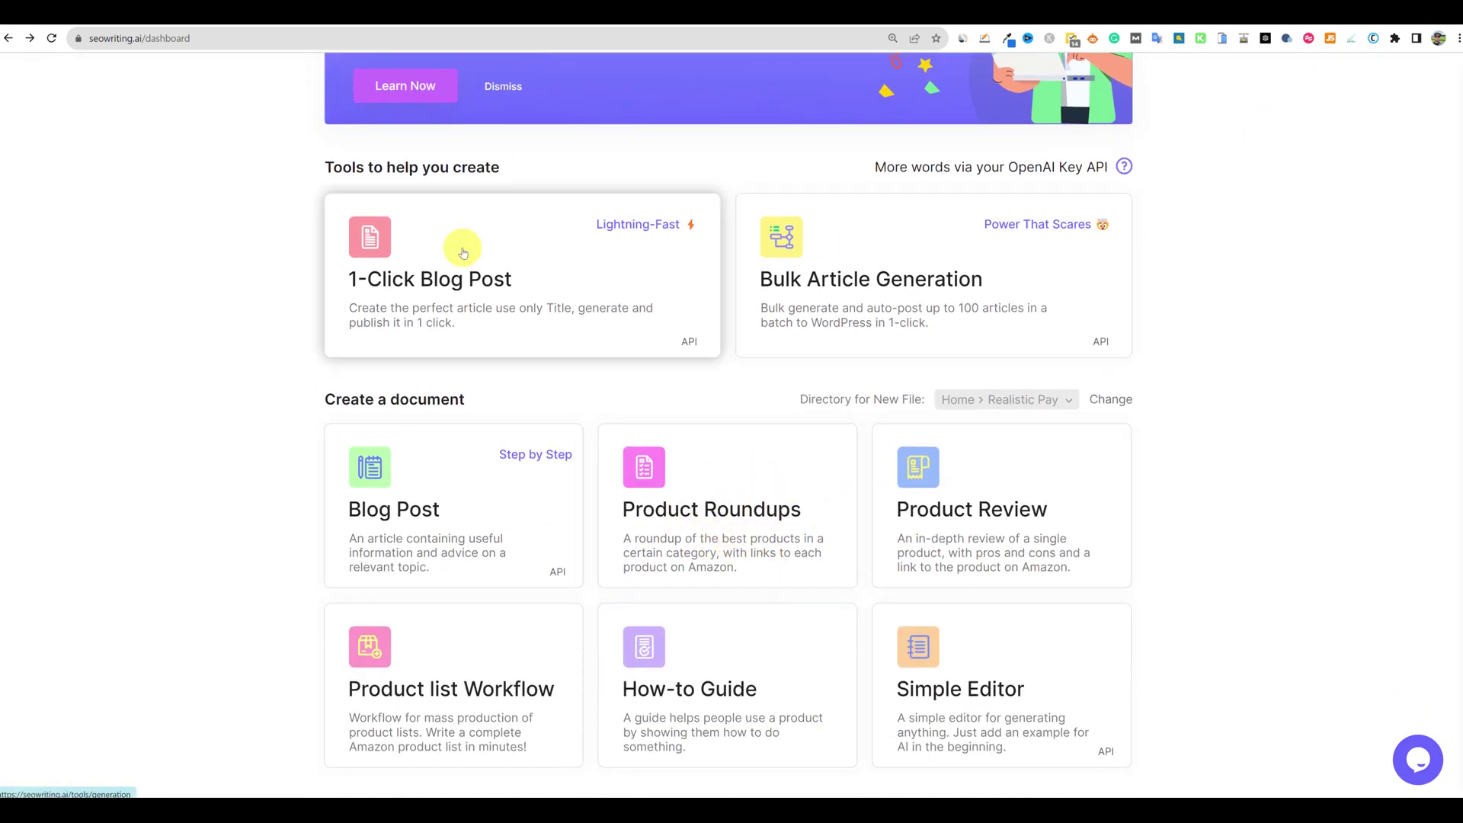
{"action": "left_click", "coordinate": [882, 245]}
{"action": "scroll", "coordinate": [578, 456], "scroll_direction": "down", "scroll_amount": 2}
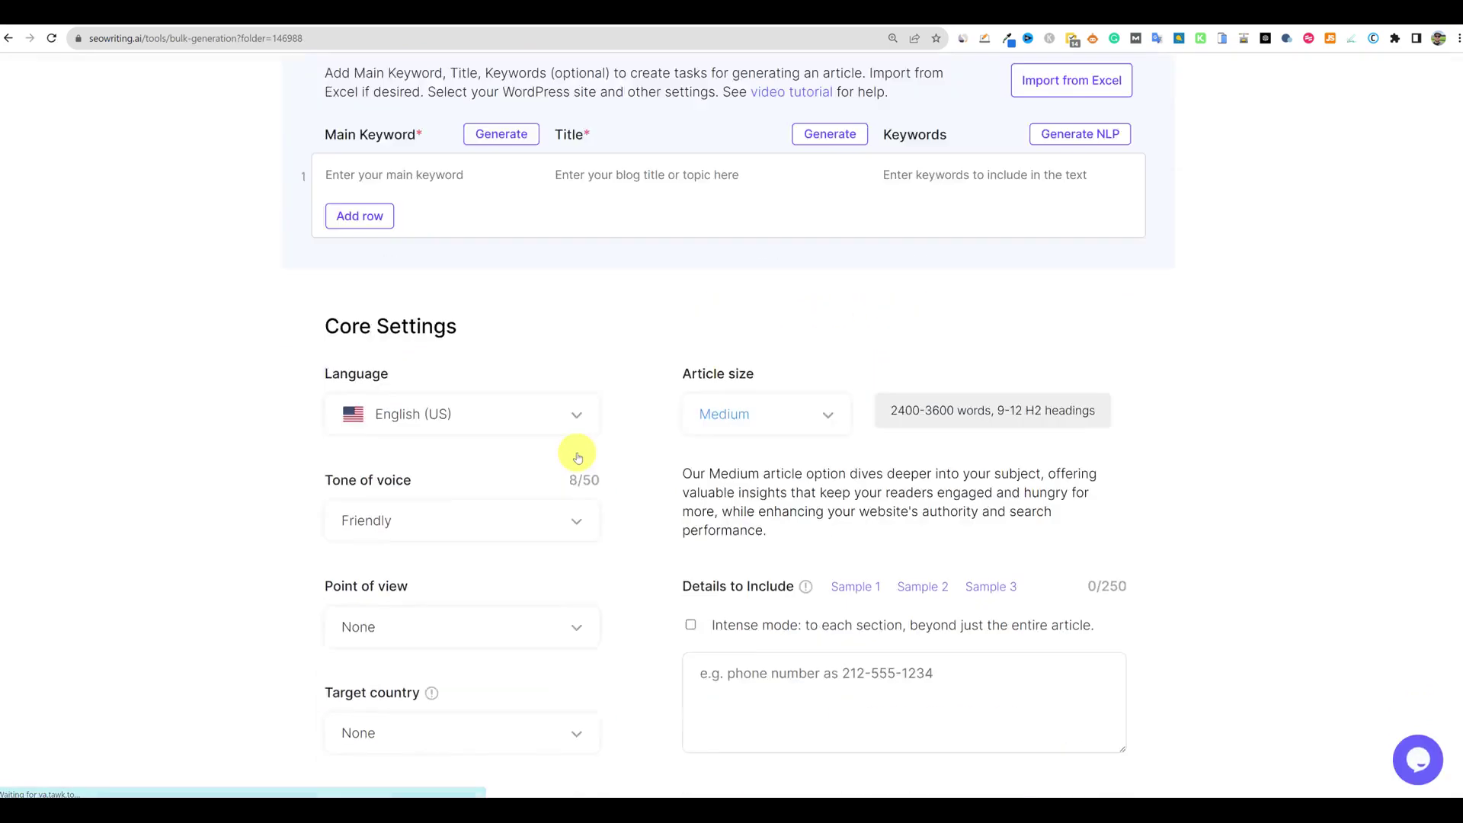
{"action": "scroll", "coordinate": [577, 457], "scroll_direction": "down", "scroll_amount": 15}
{"action": "scroll", "coordinate": [794, 532], "scroll_direction": "up", "scroll_amount": 5}
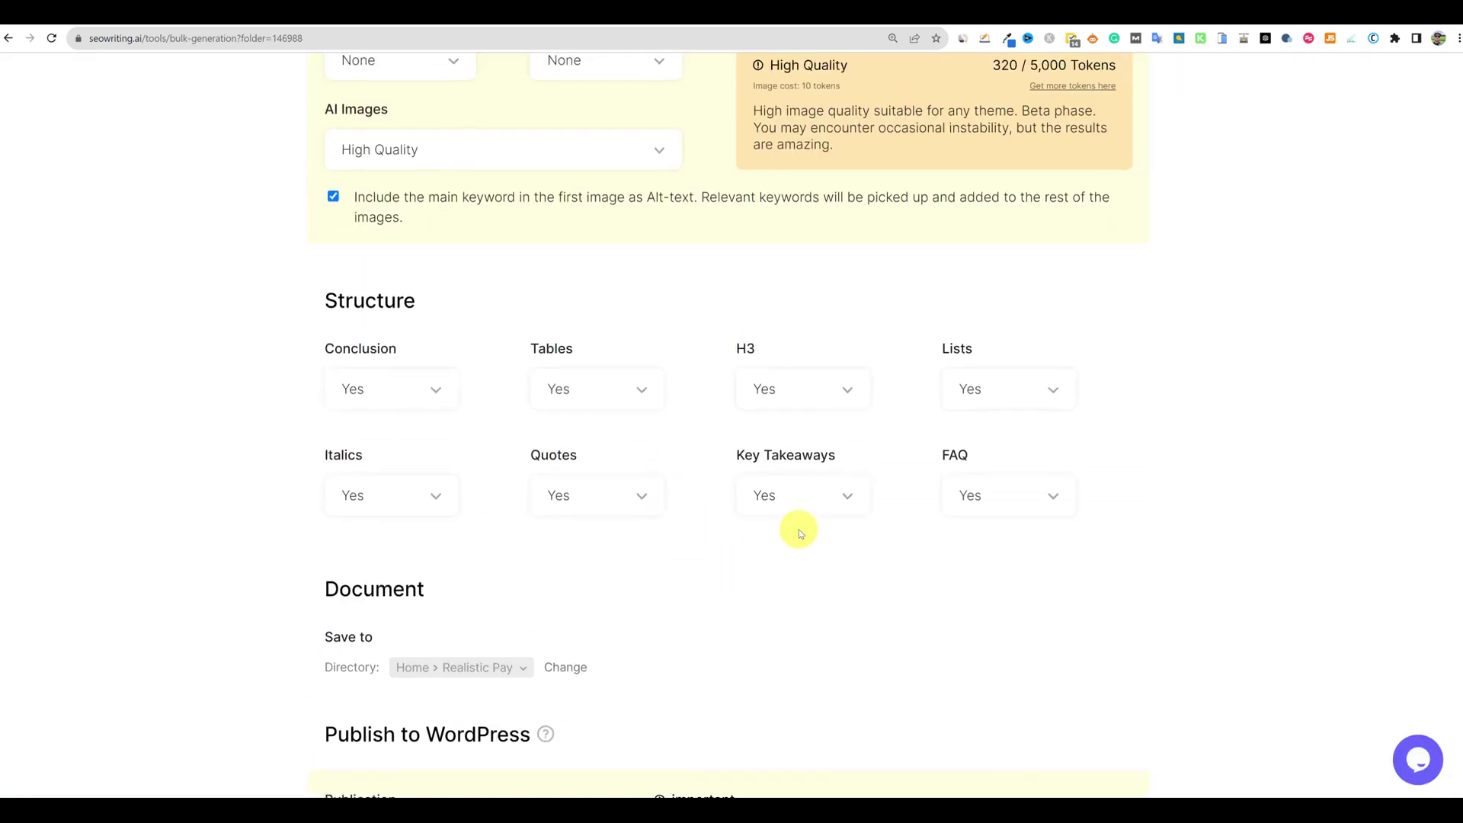
{"action": "scroll", "coordinate": [796, 532], "scroll_direction": "up", "scroll_amount": 12}
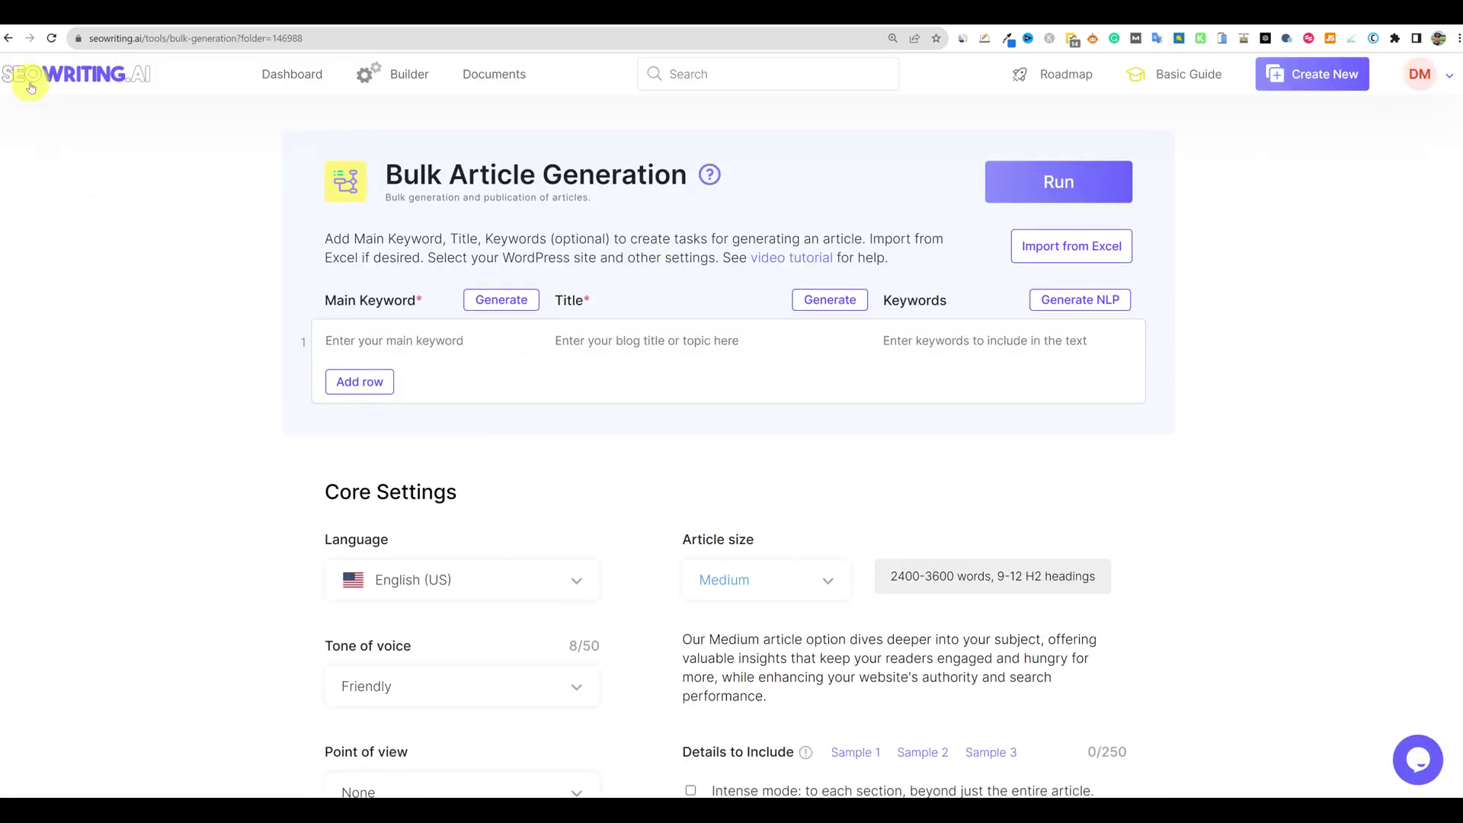
{"action": "left_click", "coordinate": [30, 87]}
Open the 1-Click Blog Post tool from the dashboard and go to its Image Generation settings
{"action": "scroll", "coordinate": [454, 533], "scroll_direction": "down", "scroll_amount": 3}
{"action": "scroll", "coordinate": [798, 476], "scroll_direction": "up", "scroll_amount": 1}
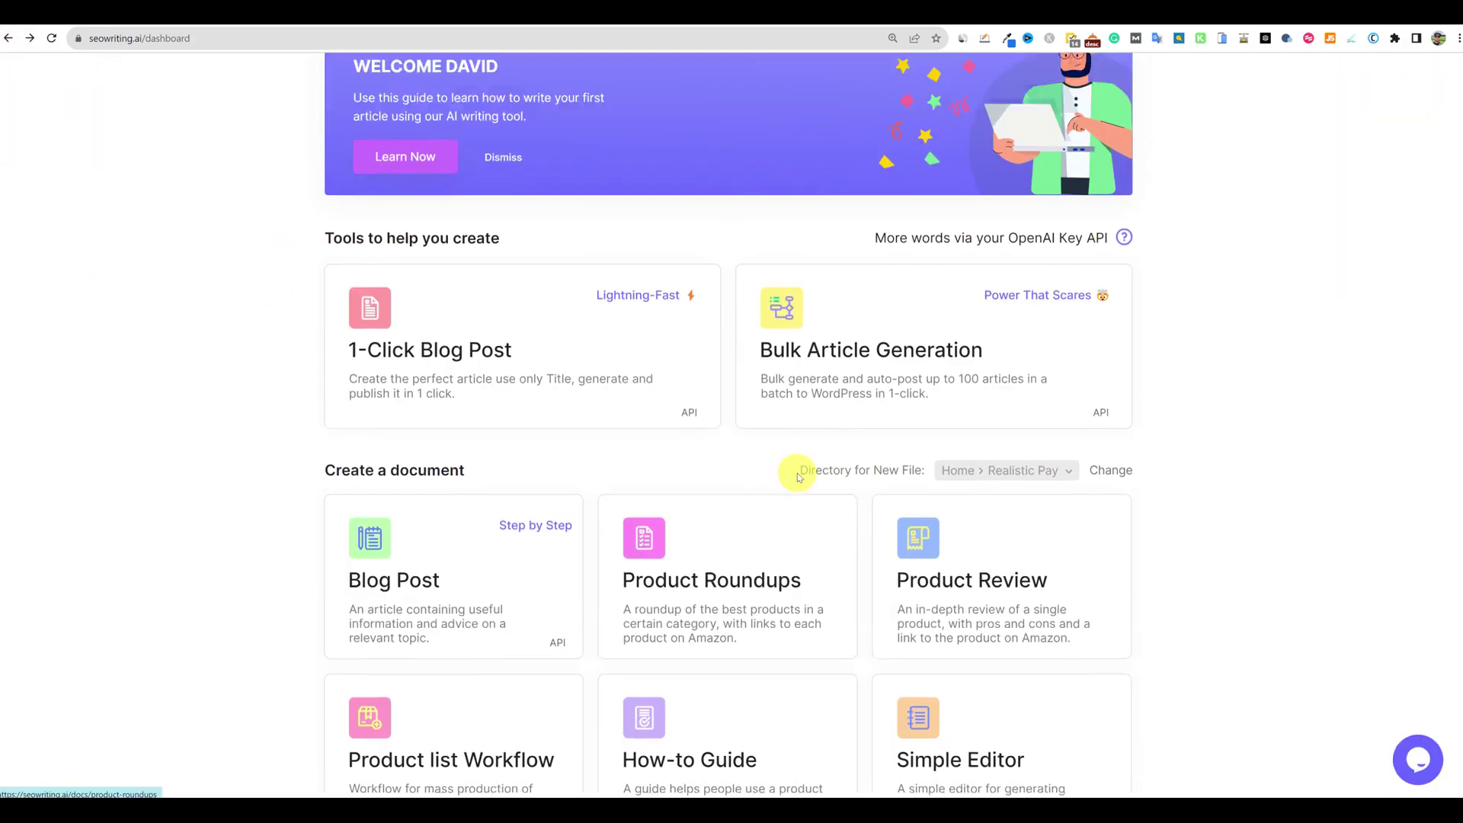
{"action": "scroll", "coordinate": [799, 476], "scroll_direction": "up", "scroll_amount": 2}
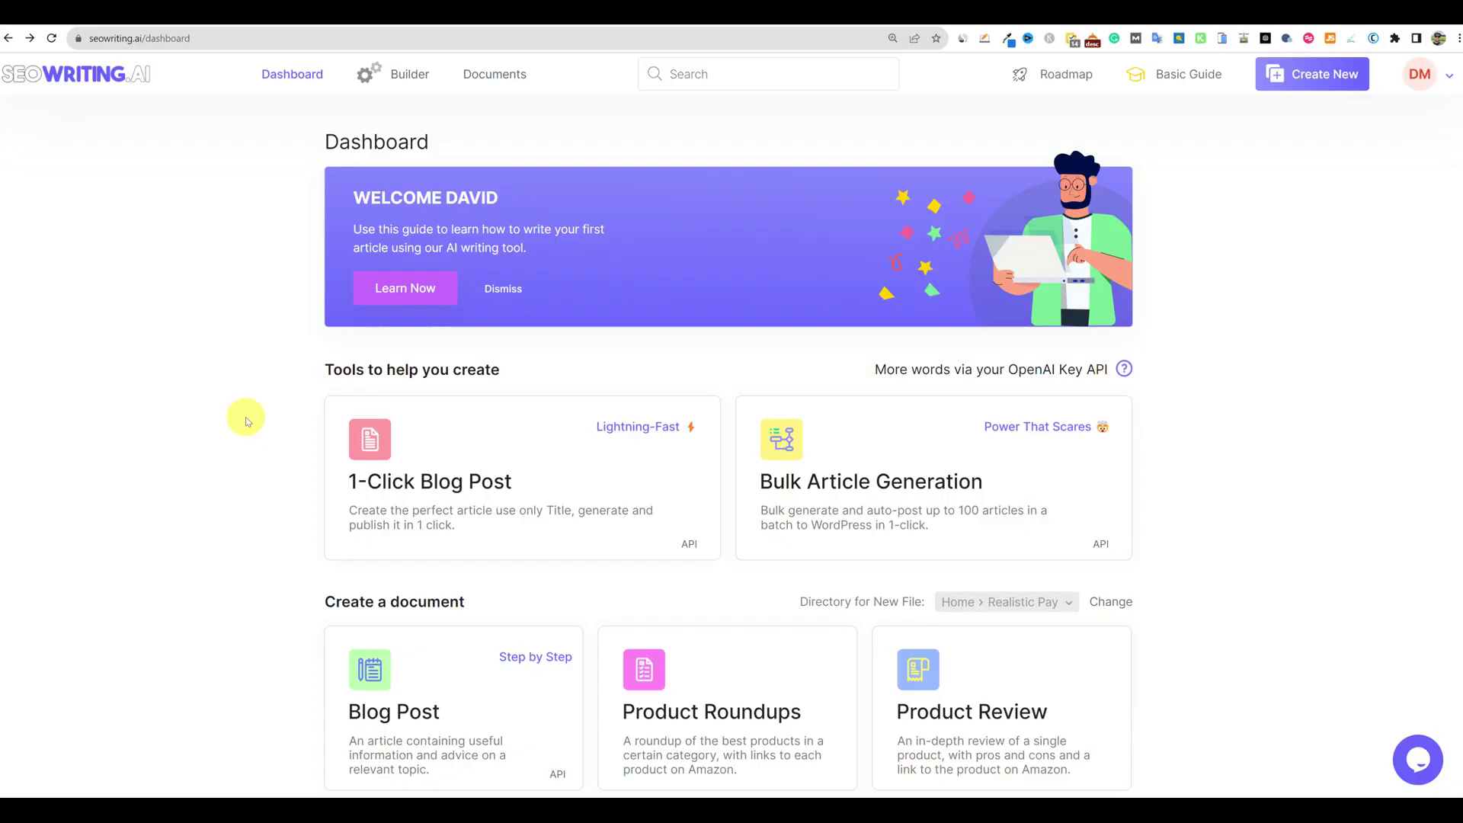
{"action": "scroll", "coordinate": [731, 452], "scroll_direction": "down", "scroll_amount": 9}
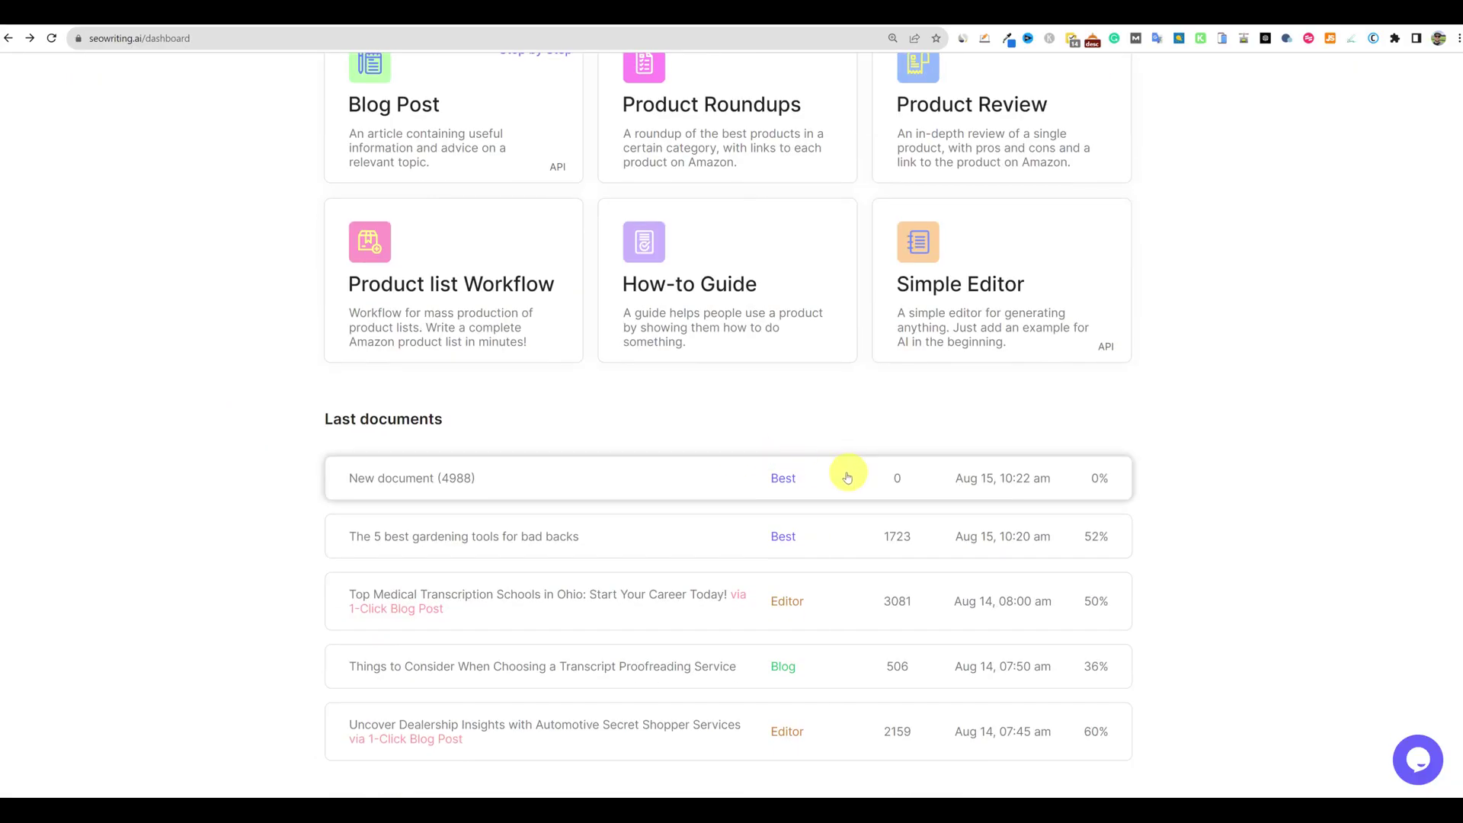
{"action": "scroll", "coordinate": [846, 476], "scroll_direction": "down", "scroll_amount": 1}
{"action": "scroll", "coordinate": [855, 471], "scroll_direction": "up", "scroll_amount": 7}
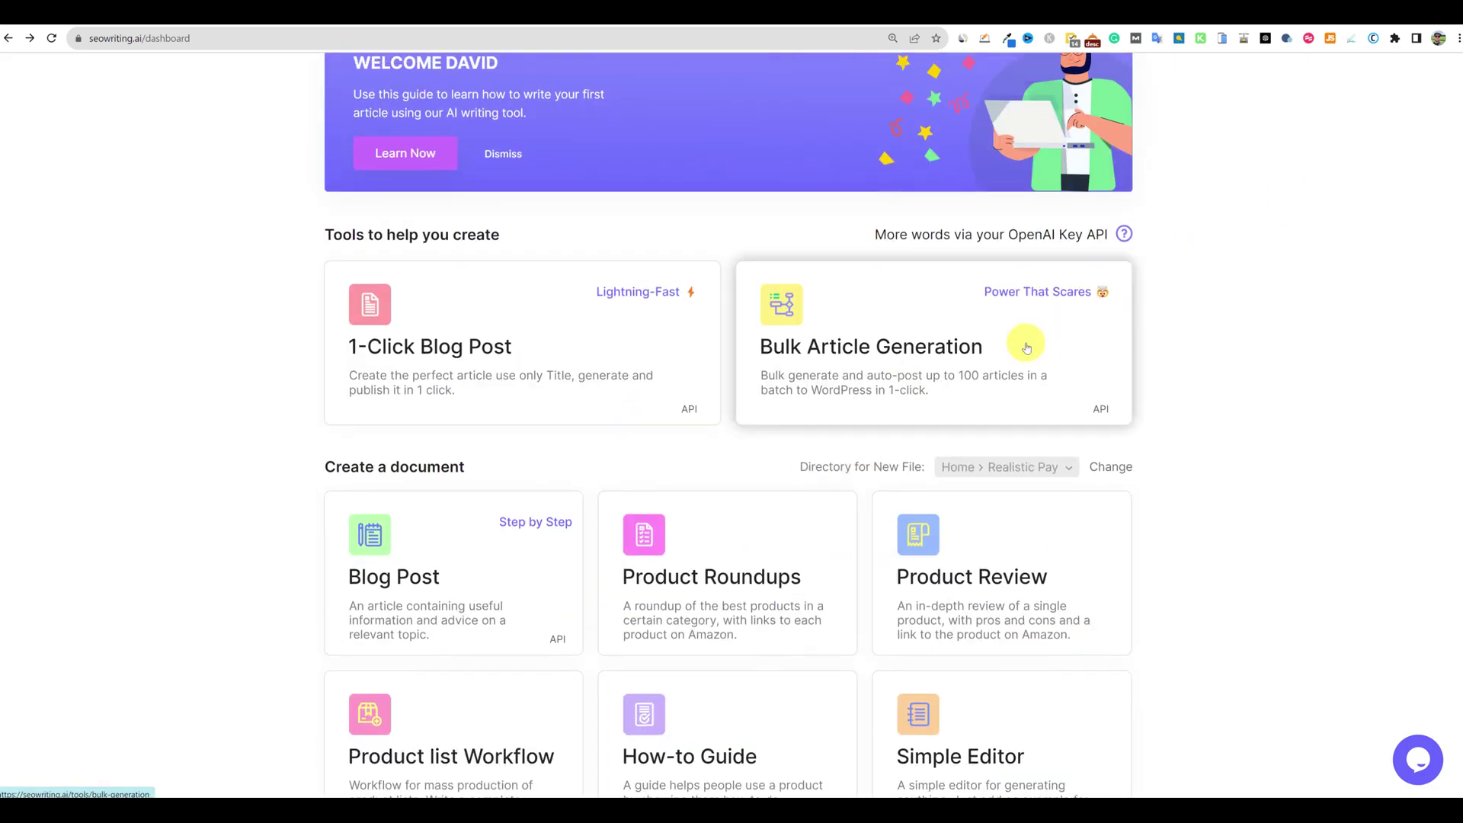
{"action": "left_click", "coordinate": [572, 366]}
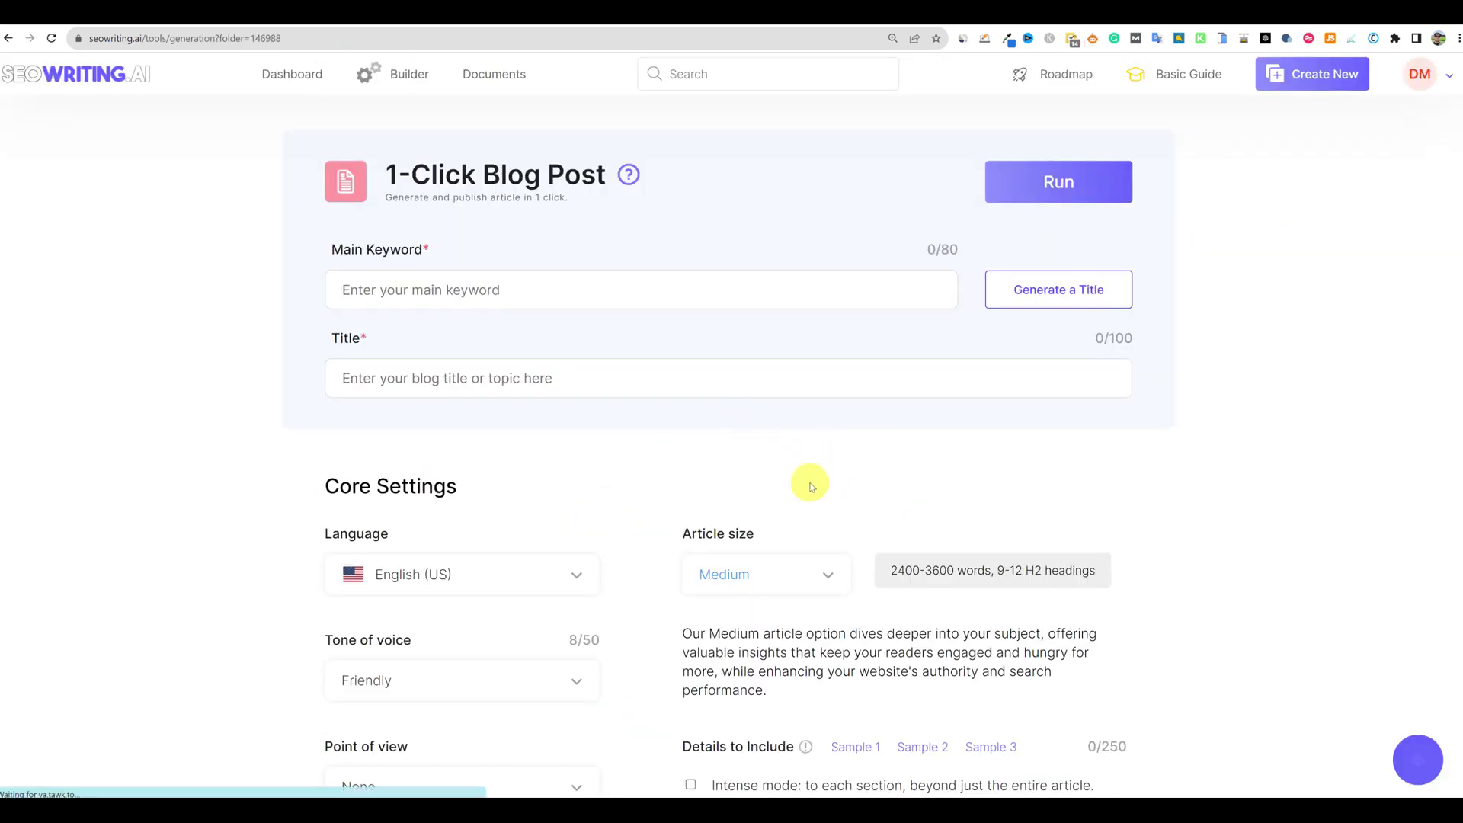
{"action": "scroll", "coordinate": [806, 483], "scroll_direction": "down", "scroll_amount": 10}
Set AI Images to Optimal Quality and switch it back to High Quality to compare their descriptions and token costs
{"action": "left_click", "coordinate": [655, 425]}
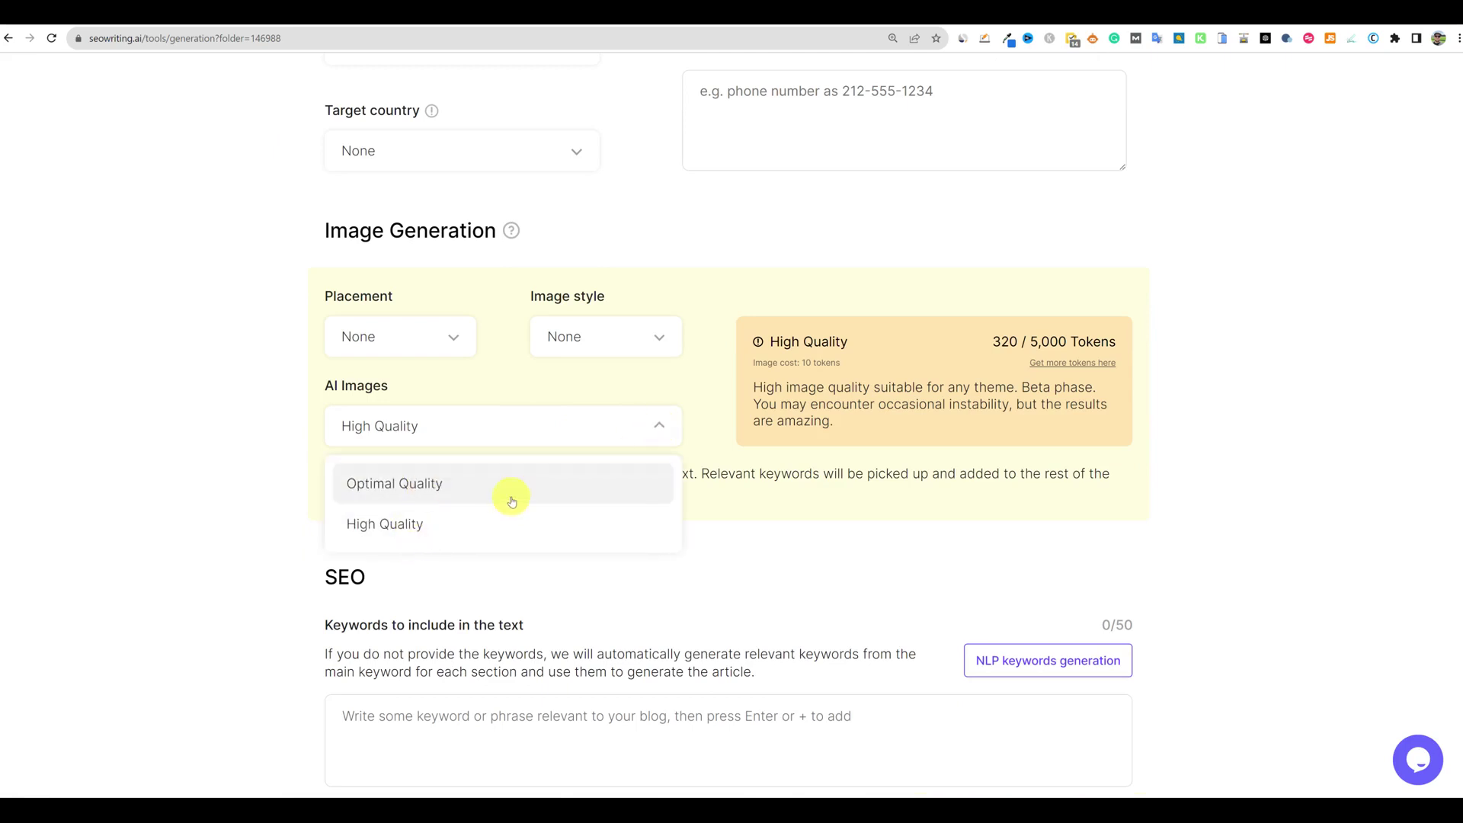
{"action": "left_click", "coordinate": [375, 483]}
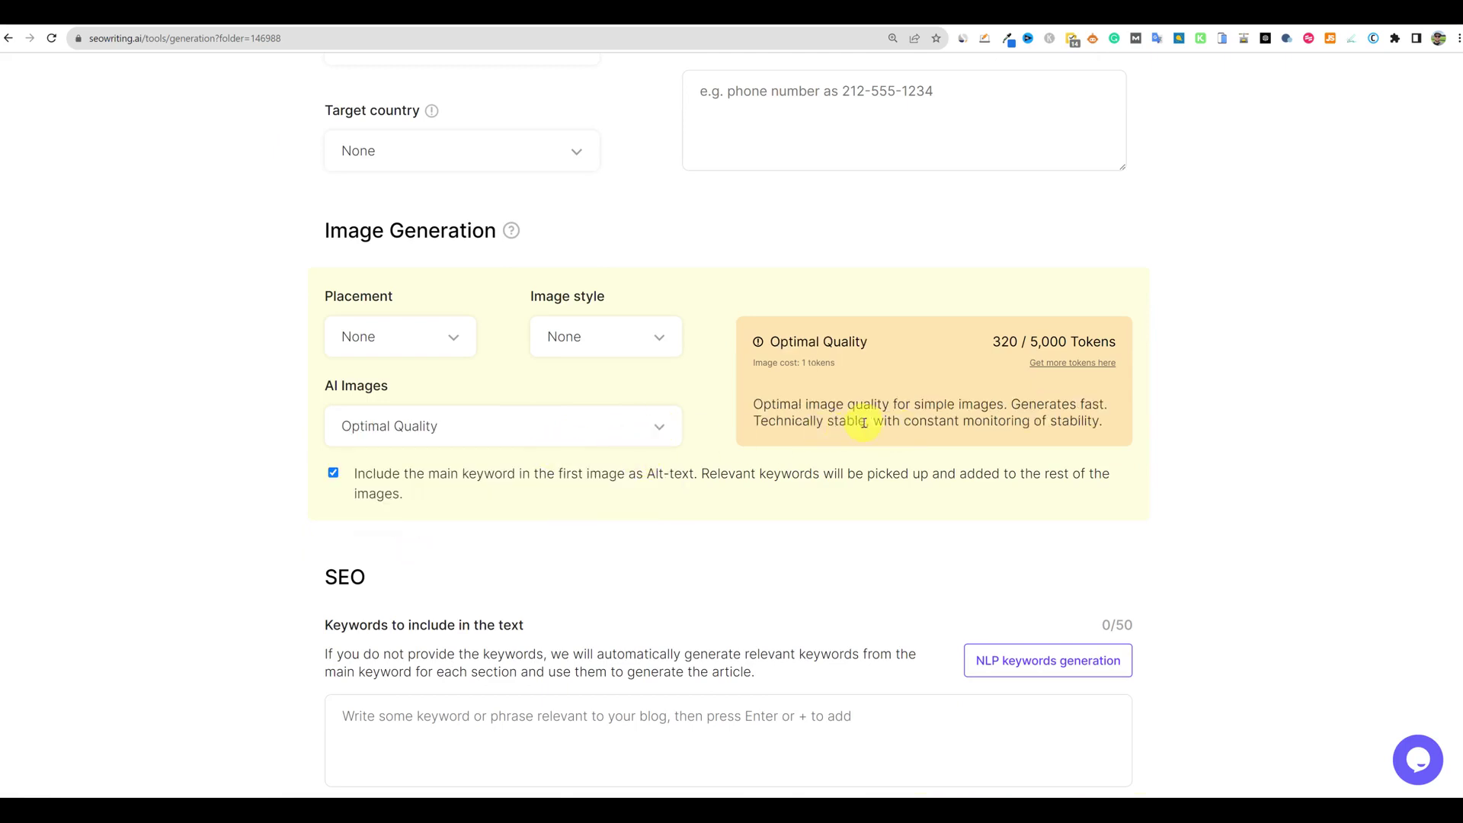
{"action": "left_click", "coordinate": [659, 432]}
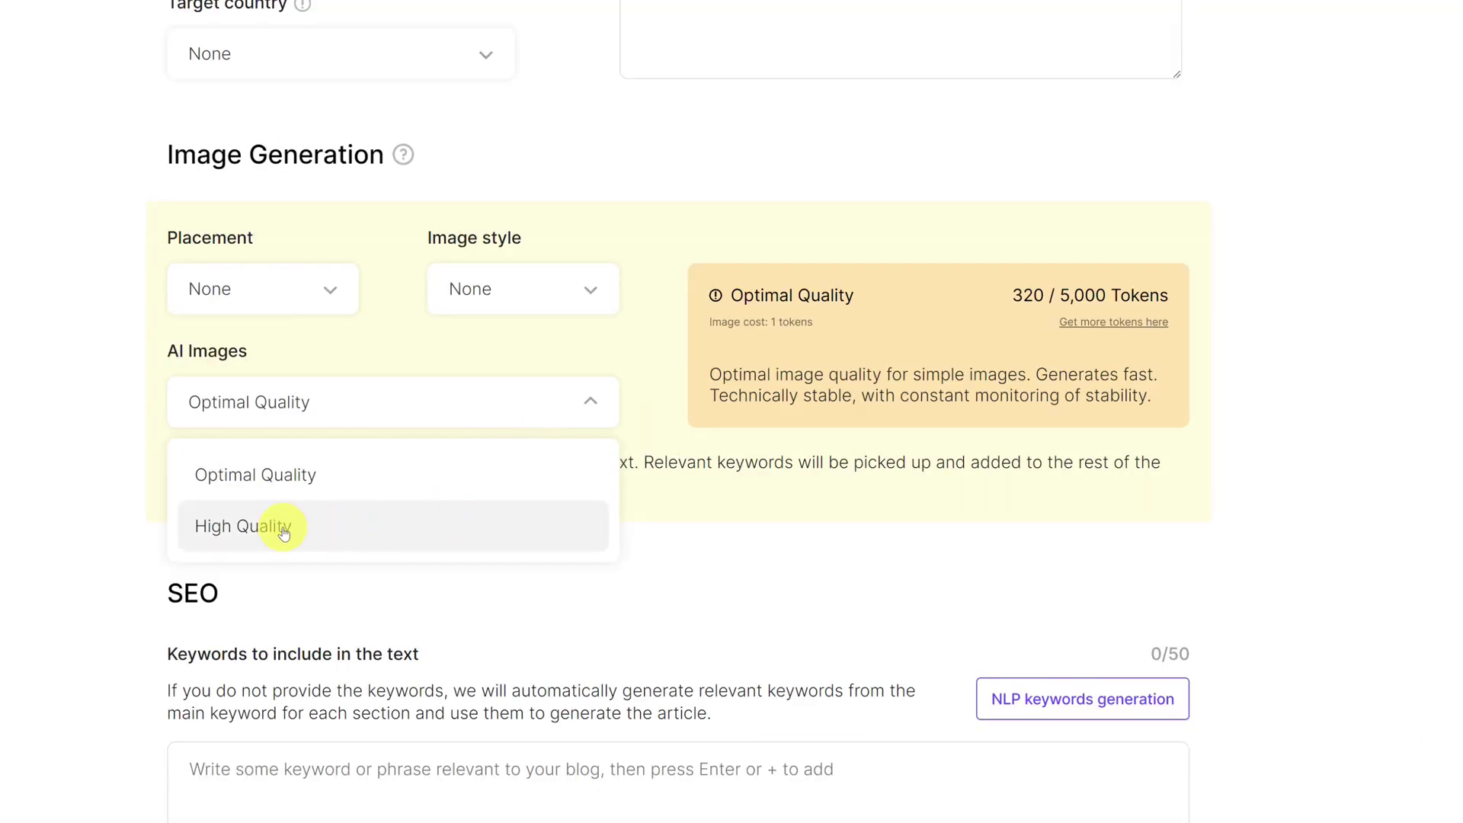
{"action": "left_click", "coordinate": [283, 533]}
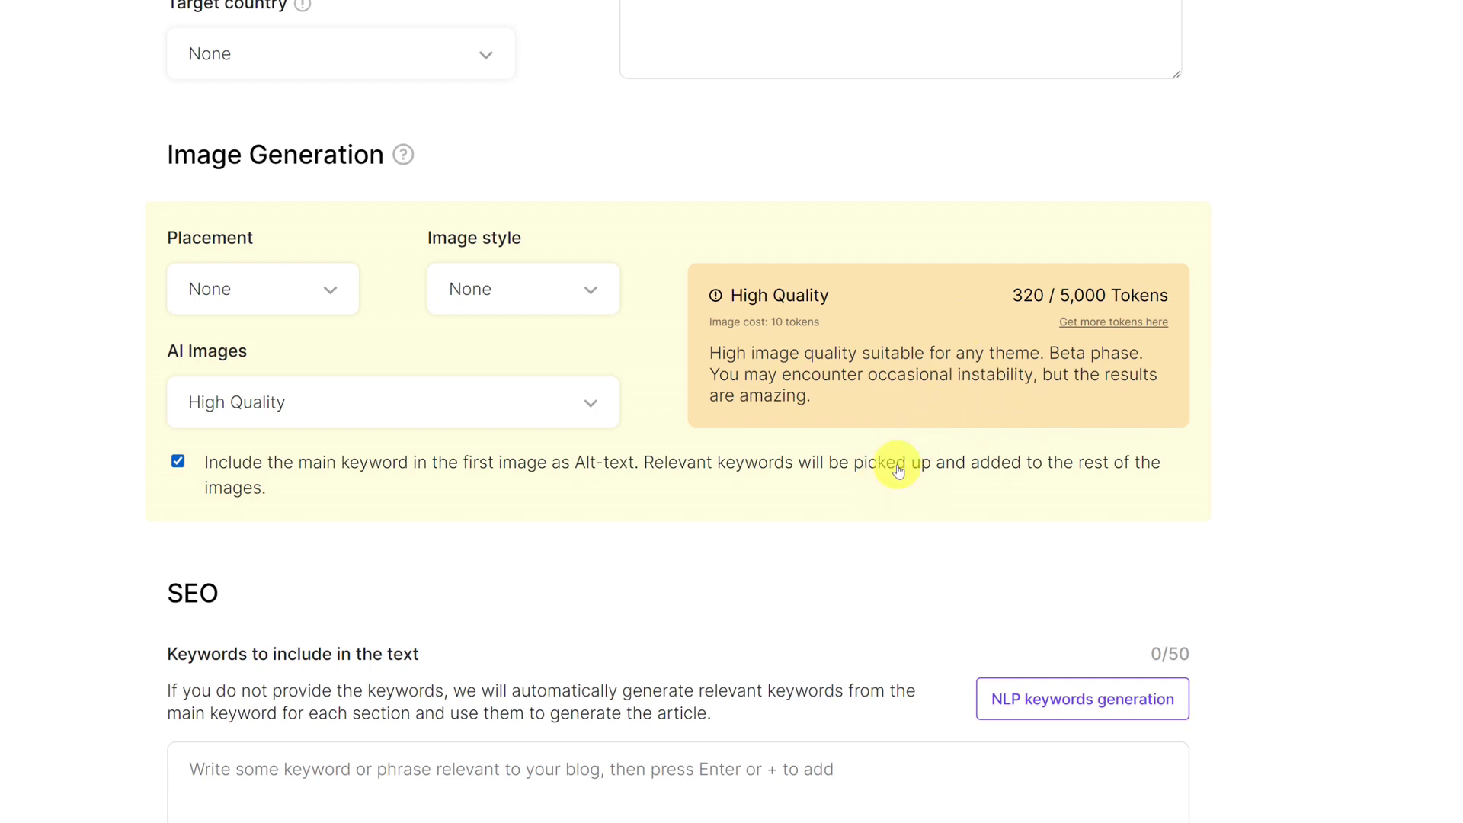
Examine the Image Generation settings and the available AI Images quality options for the blog post
{"action": "scroll", "coordinate": [892, 458], "scroll_direction": "down", "scroll_amount": 1}
{"action": "scroll", "coordinate": [883, 444], "scroll_direction": "up", "scroll_amount": 2}
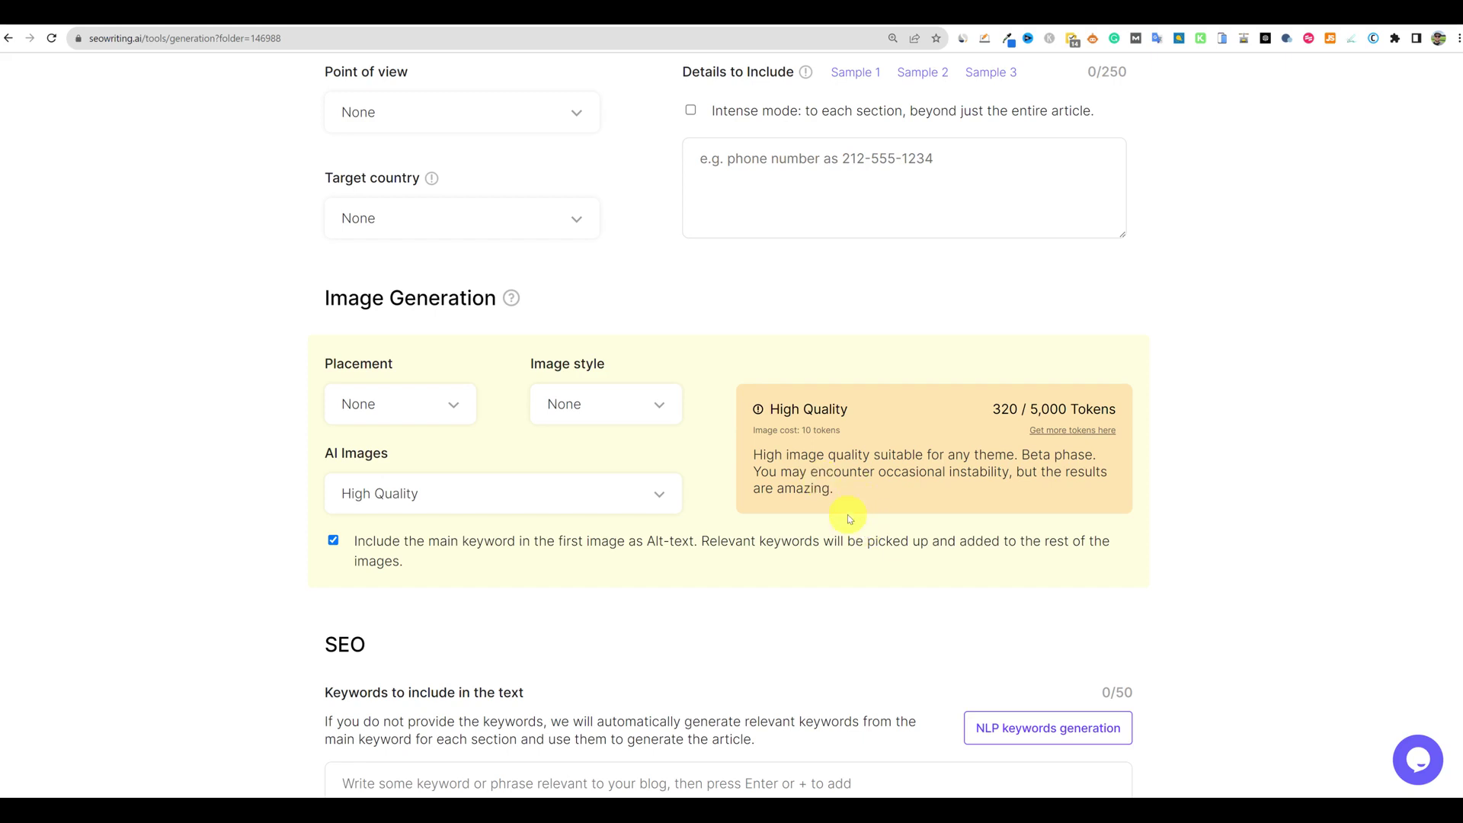
{"action": "scroll", "coordinate": [915, 519], "scroll_direction": "down", "scroll_amount": 1}
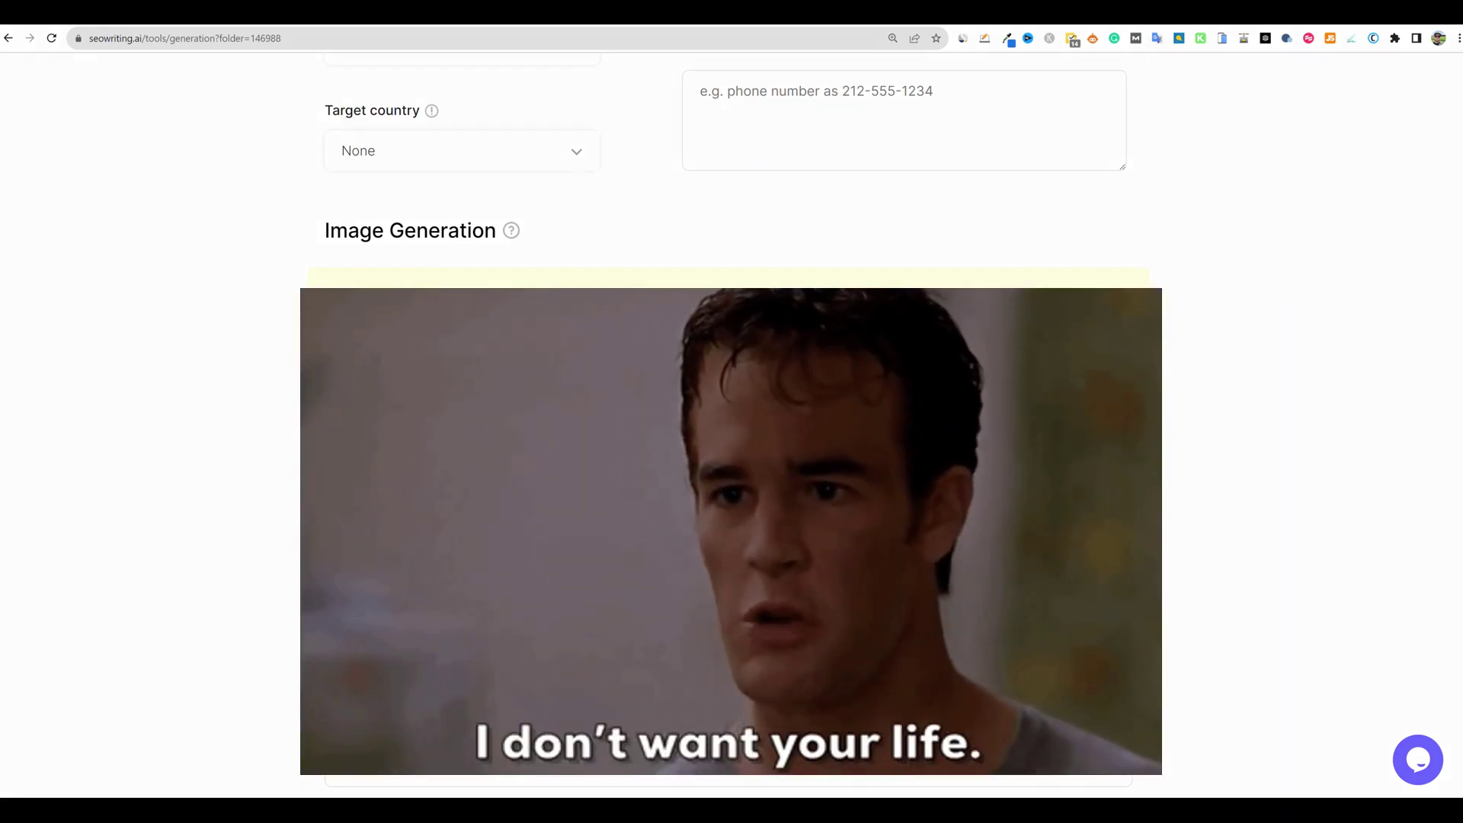
{"action": "scroll", "coordinate": [745, 571], "scroll_direction": "down", "scroll_amount": 2}
{"action": "scroll", "coordinate": [747, 575], "scroll_direction": "up", "scroll_amount": 2}
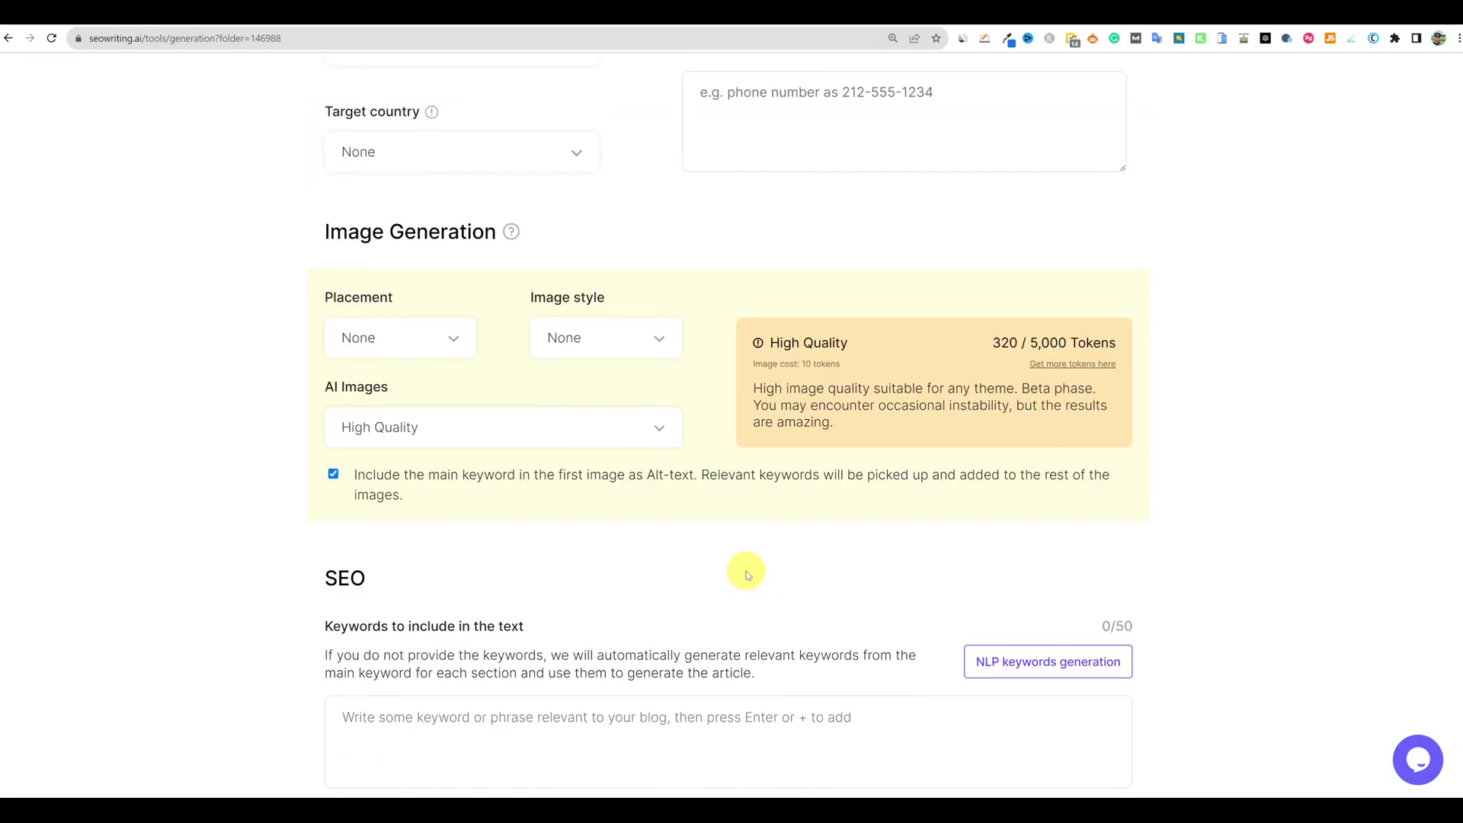
{"action": "scroll", "coordinate": [745, 573], "scroll_direction": "up", "scroll_amount": 1}
{"action": "scroll", "coordinate": [782, 554], "scroll_direction": "down", "scroll_amount": 2}
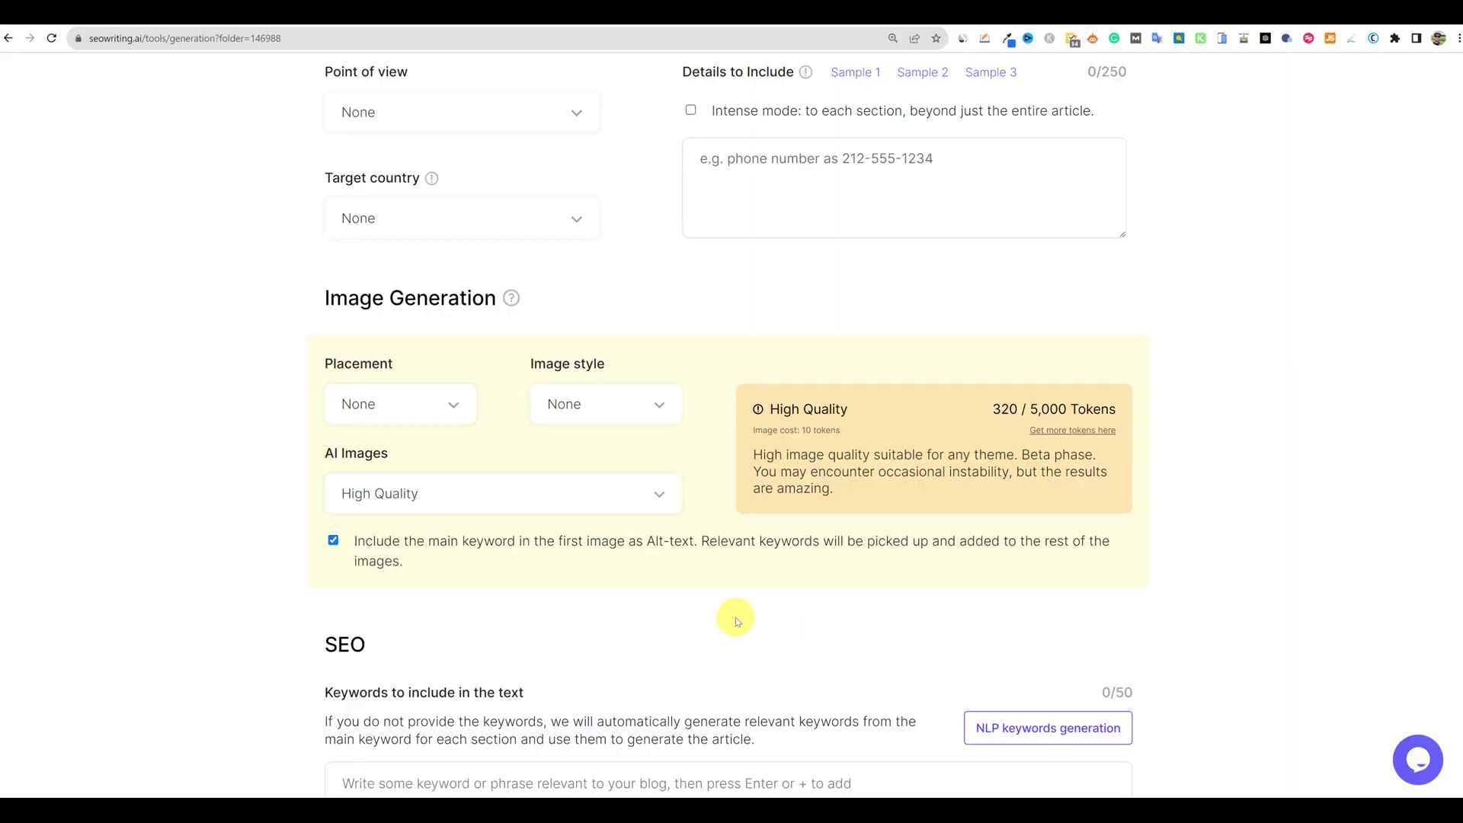
{"action": "left_click", "coordinate": [662, 499]}
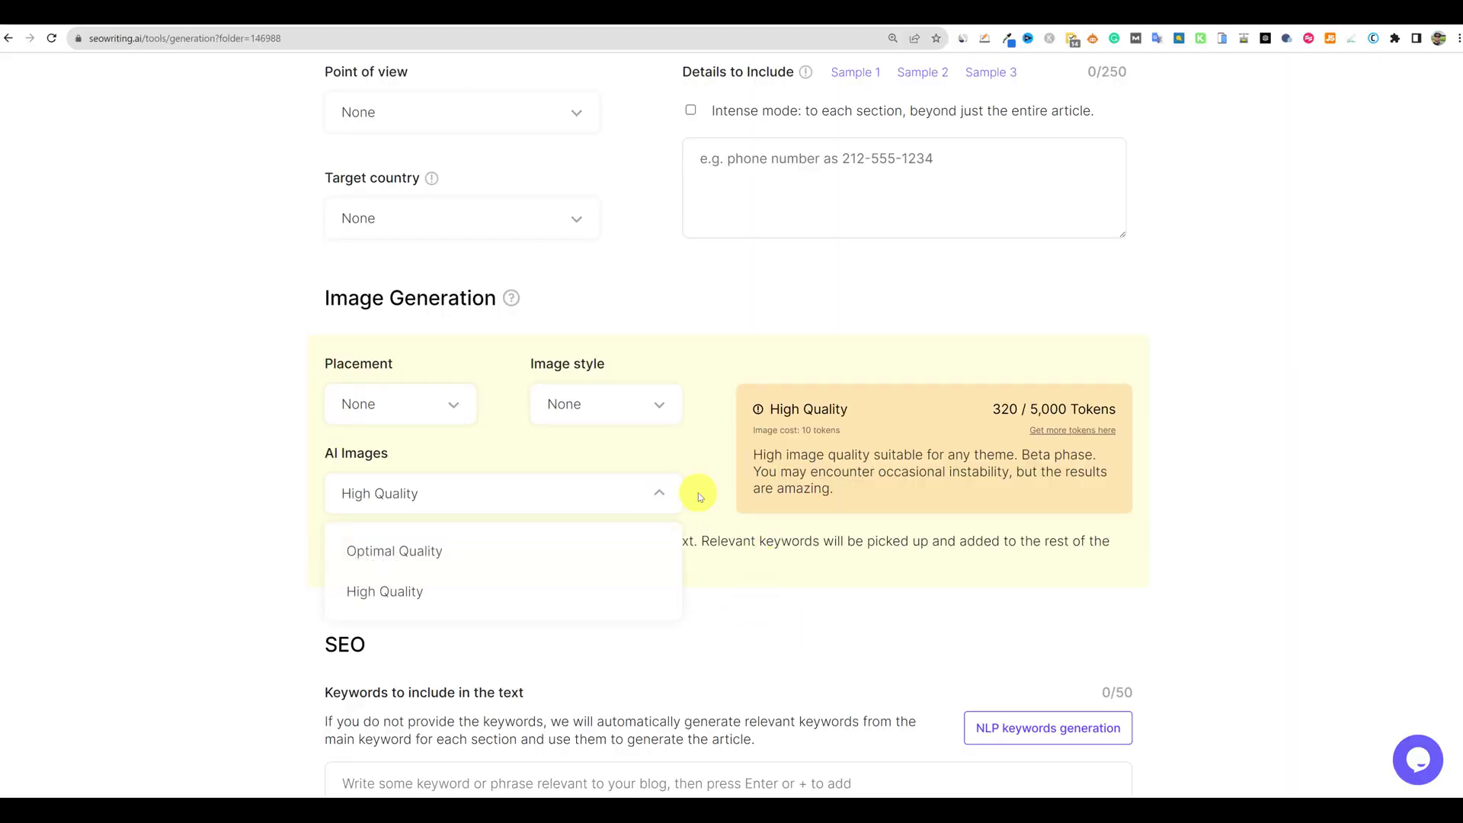
{"action": "scroll", "coordinate": [744, 605], "scroll_direction": "up", "scroll_amount": 9}
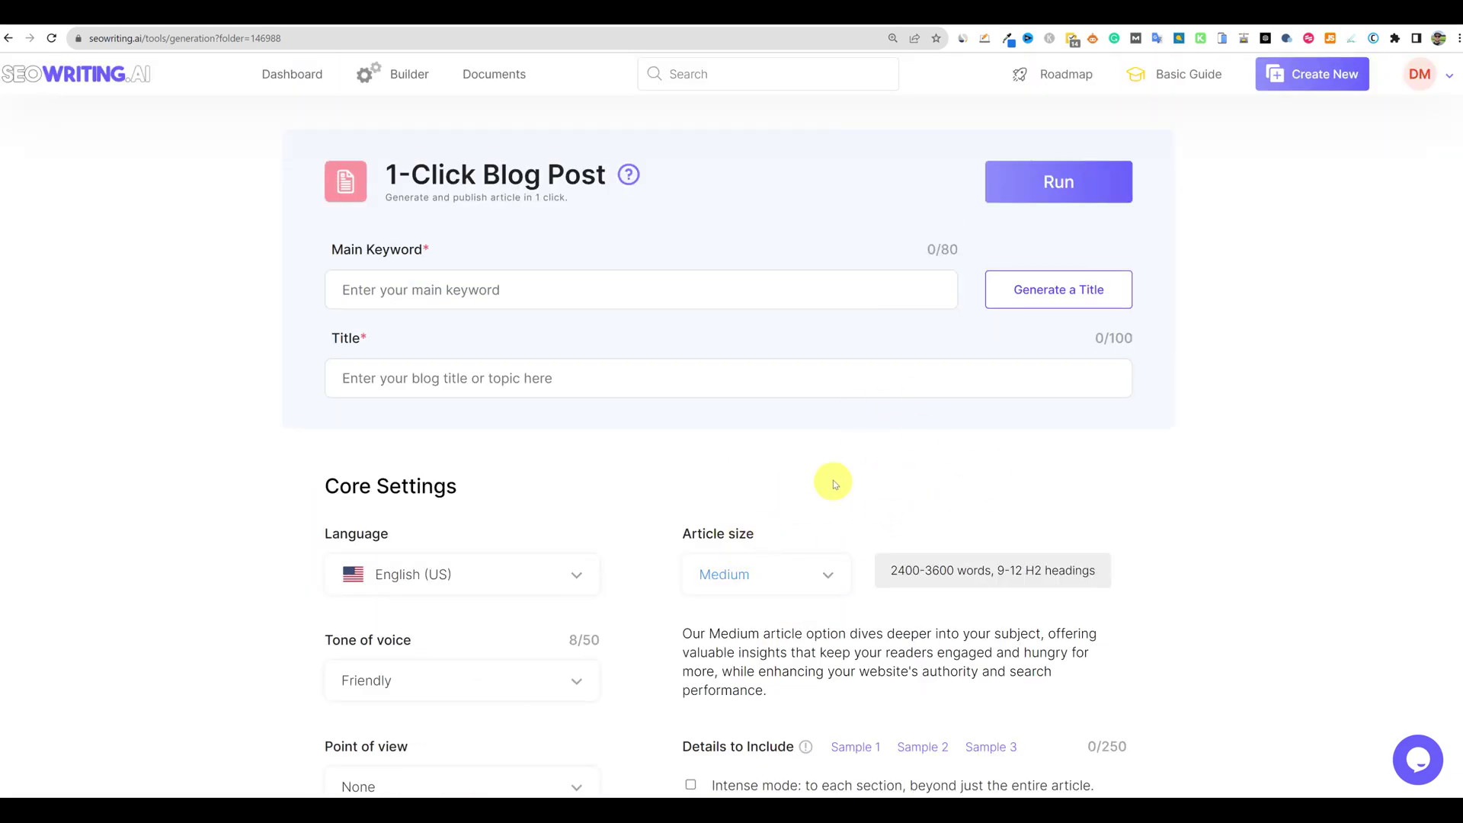
Open the SEOWriting product roadmap and look through the completed feature requests
{"action": "scroll", "coordinate": [885, 475], "scroll_direction": "down", "scroll_amount": 1}
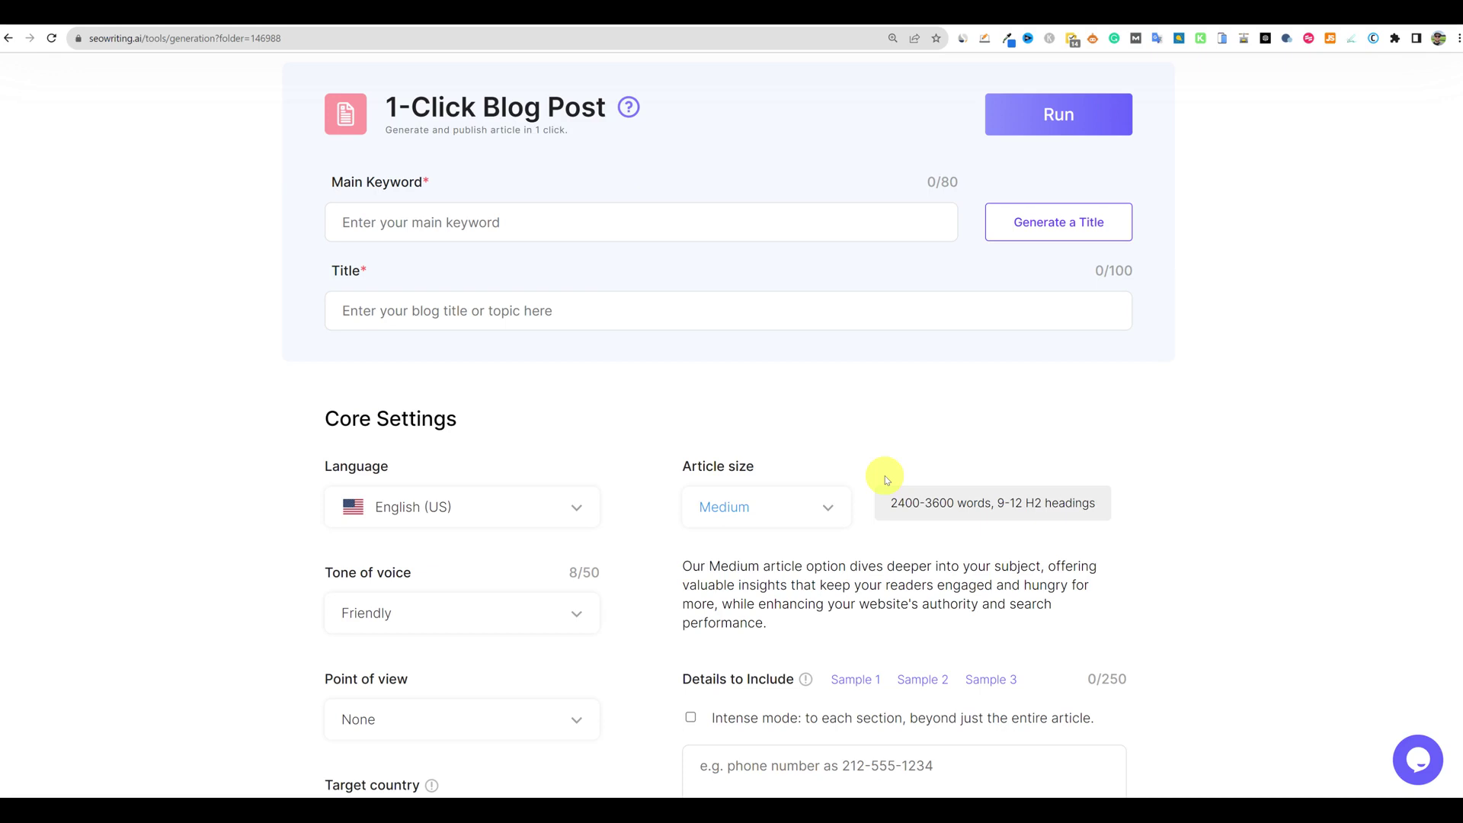
{"action": "scroll", "coordinate": [948, 444], "scroll_direction": "up", "scroll_amount": 1}
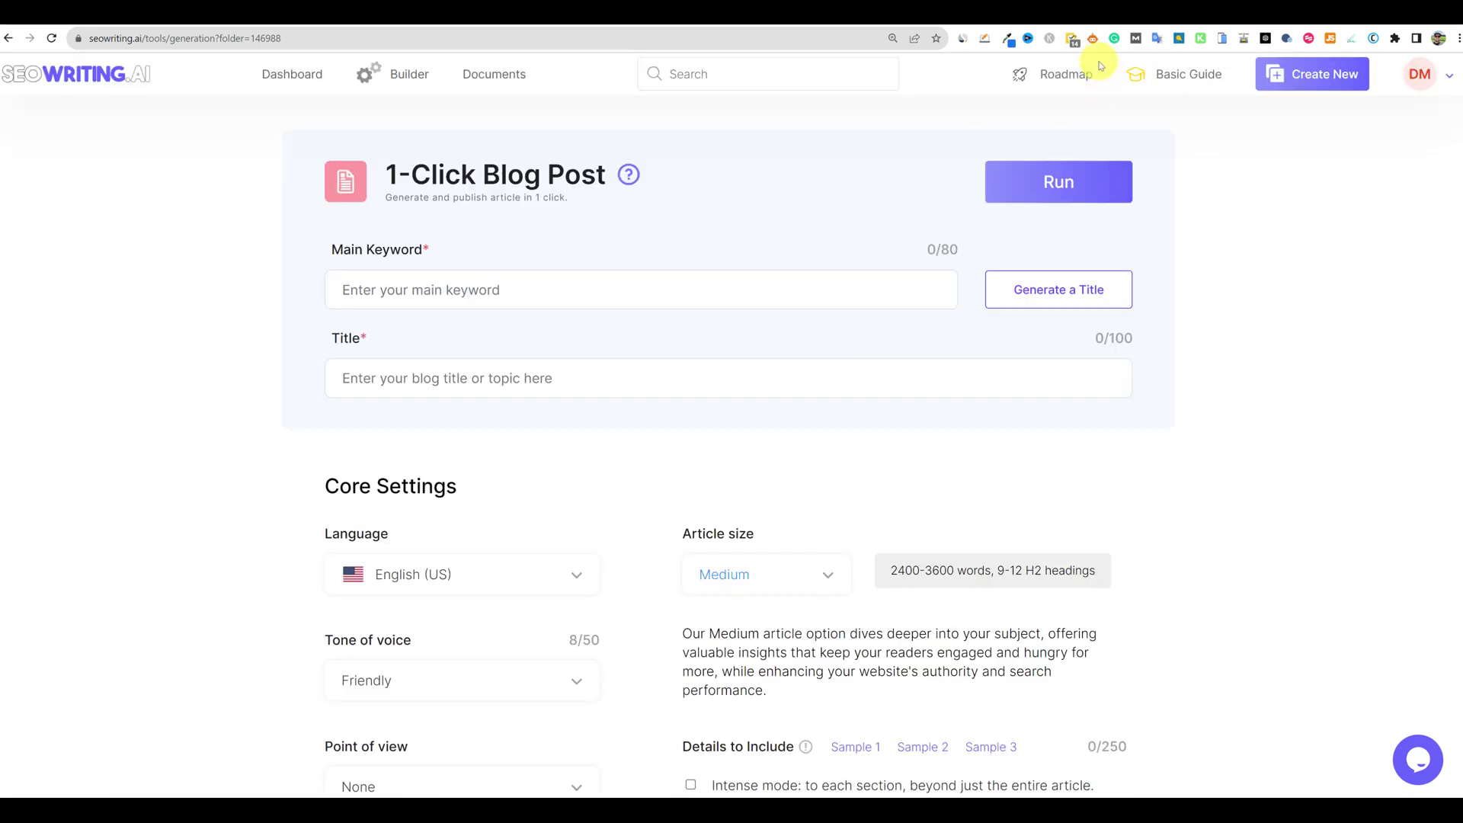
{"action": "left_click", "coordinate": [1065, 72]}
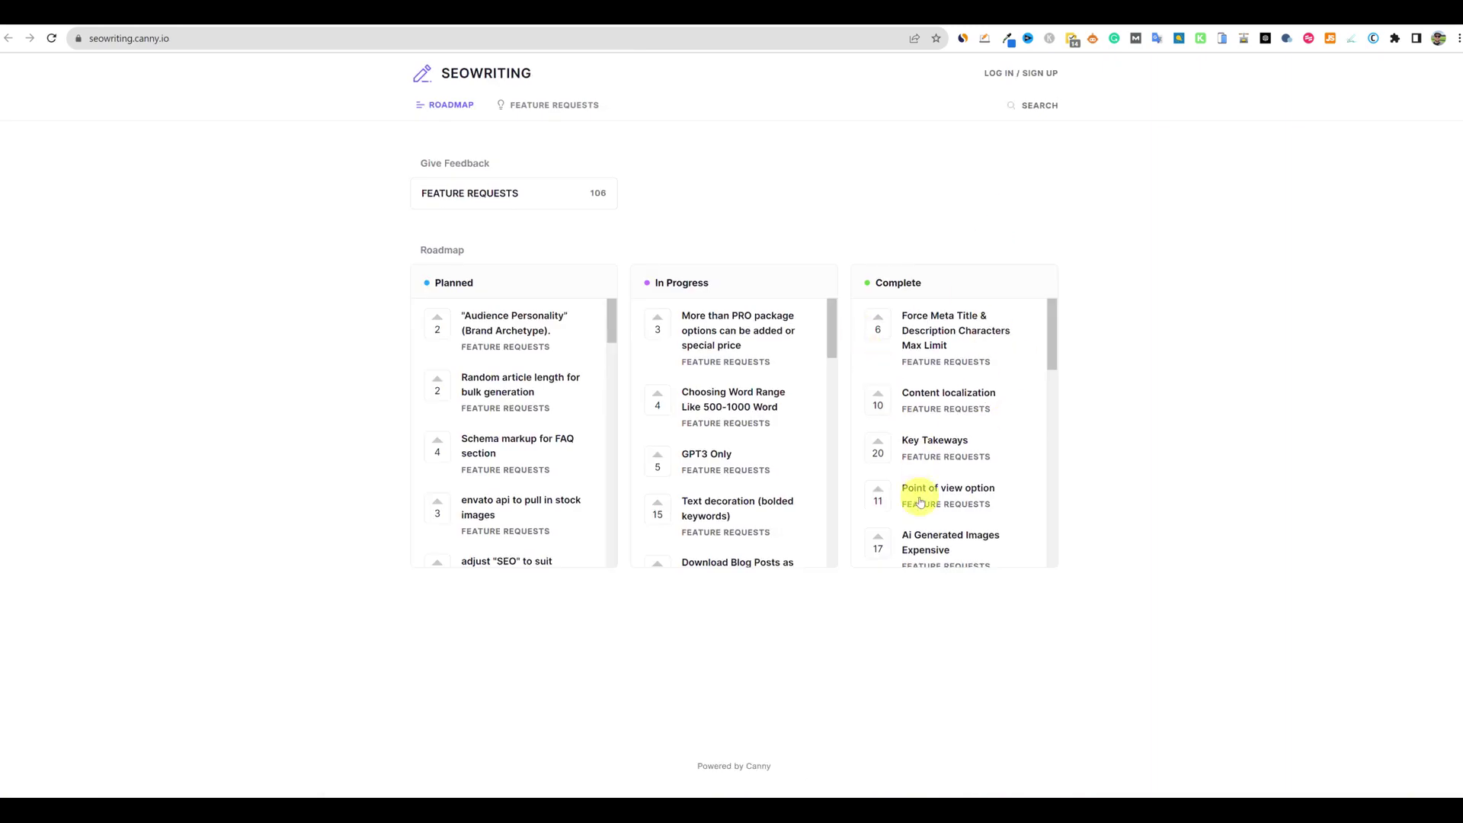
{"action": "scroll", "coordinate": [965, 411], "scroll_direction": "down", "scroll_amount": 3}
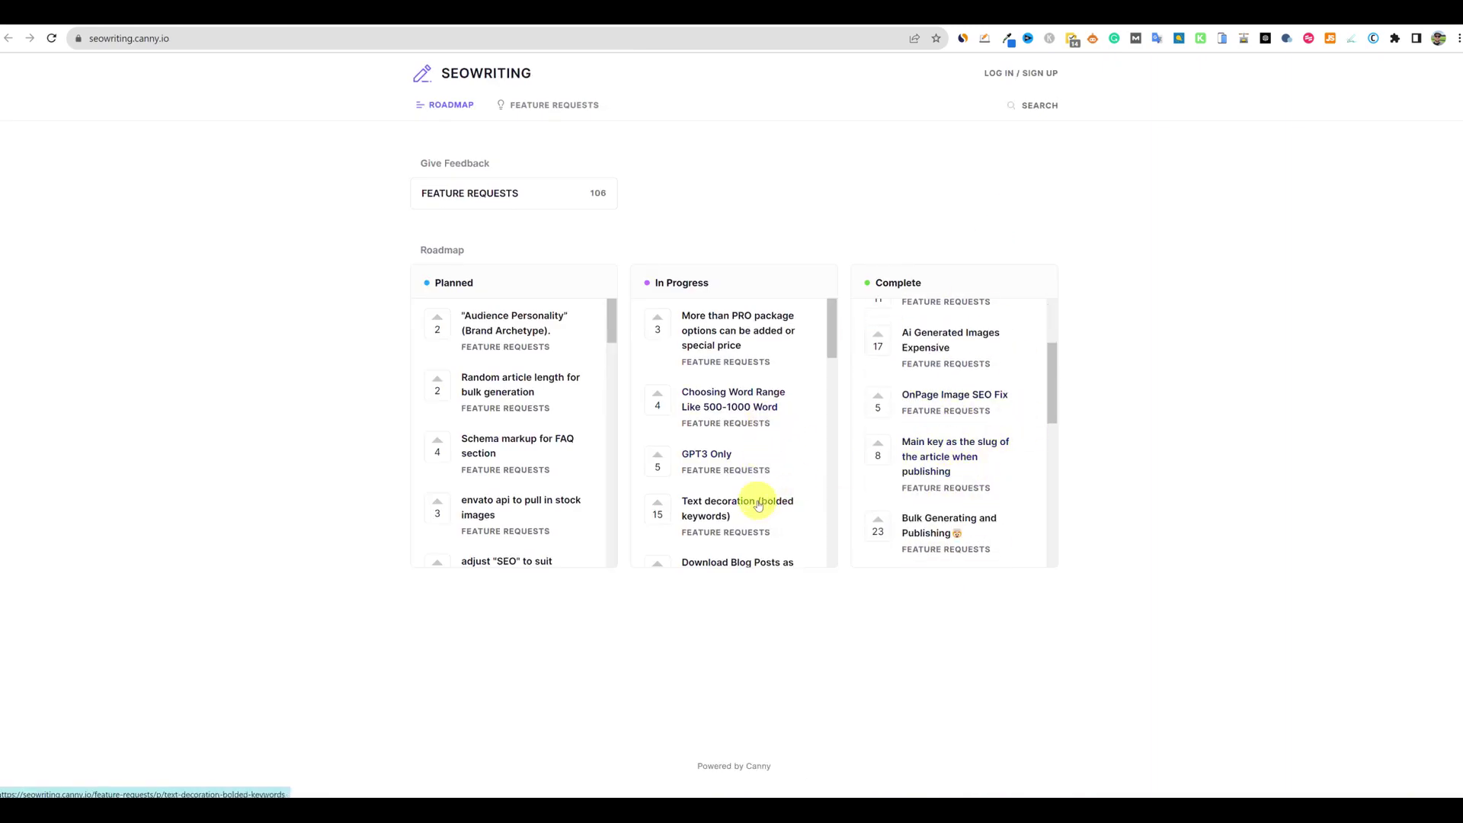
Look through the In Progress feature requests on the product roadmap
{"action": "scroll", "coordinate": [750, 504], "scroll_direction": "down", "scroll_amount": 2}
{"action": "scroll", "coordinate": [745, 516], "scroll_direction": "down", "scroll_amount": 2}
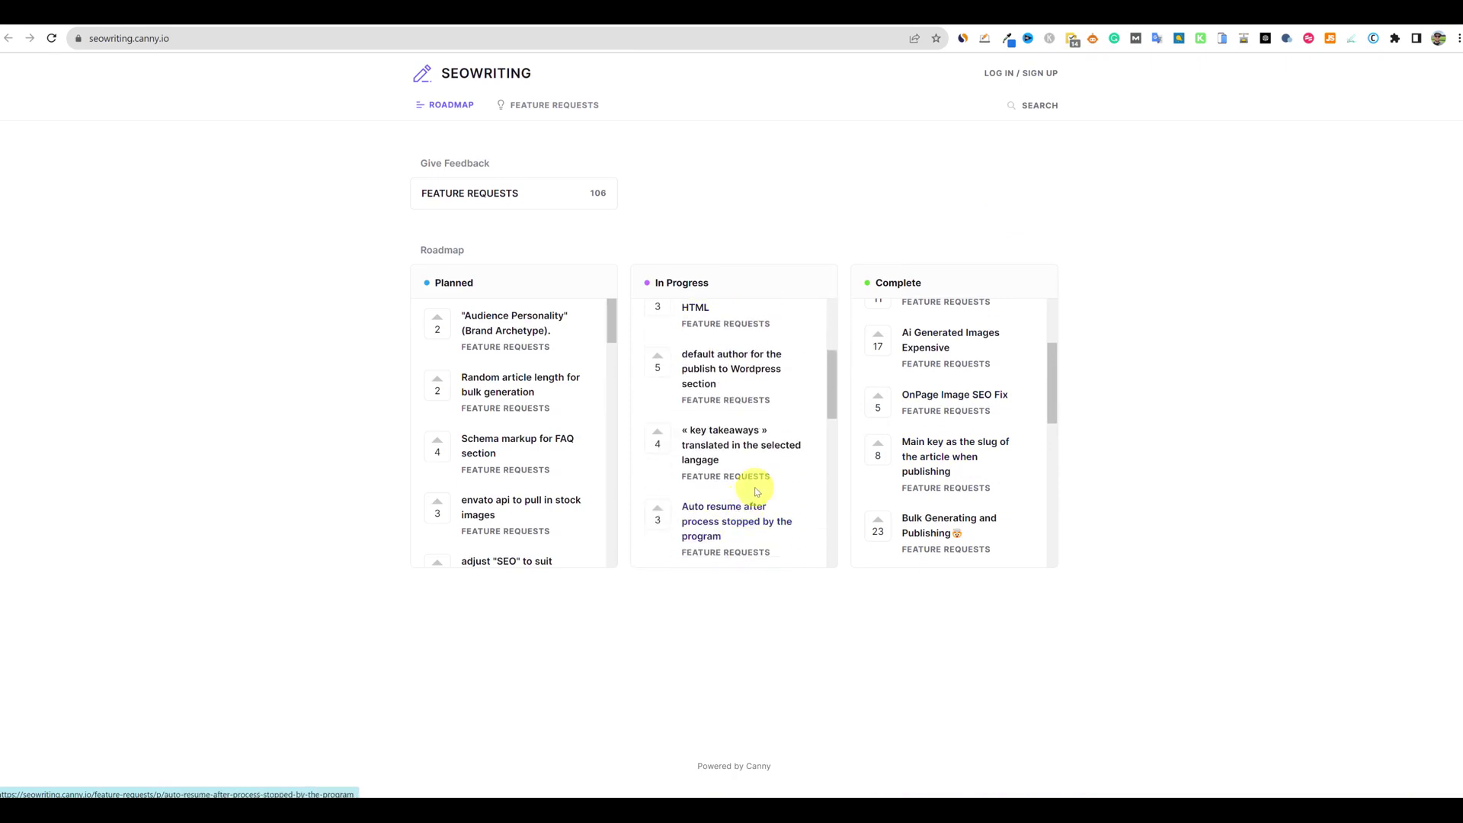
{"action": "scroll", "coordinate": [753, 496], "scroll_direction": "down", "scroll_amount": 2}
{"action": "scroll", "coordinate": [751, 530], "scroll_direction": "up", "scroll_amount": 4}
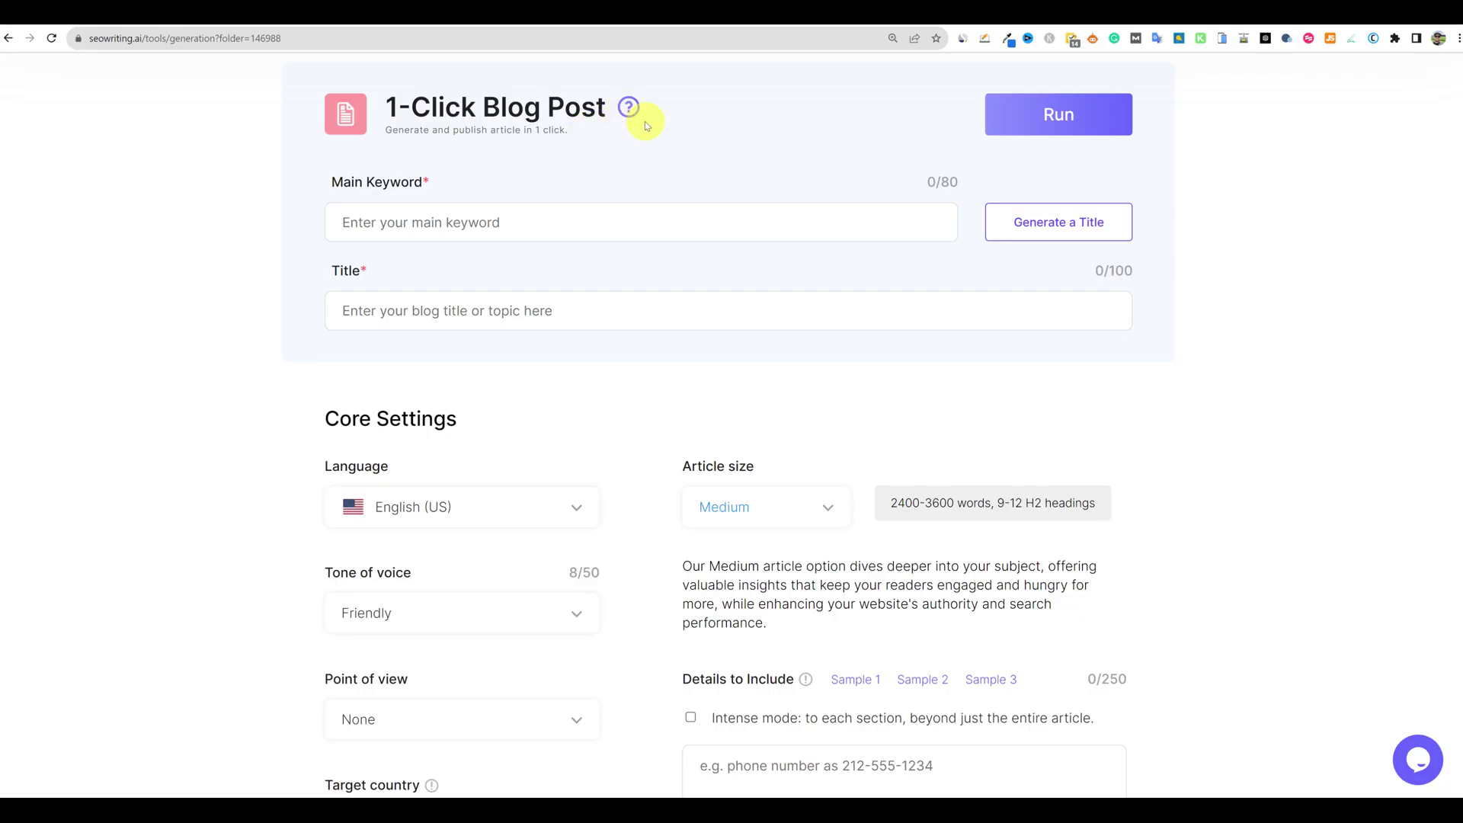
Switch to BeyondMe's keyword list and open the SERP results for "how long does it take to learn email marketing"
{"action": "scroll", "coordinate": [556, 408], "scroll_direction": "up", "scroll_amount": 1}
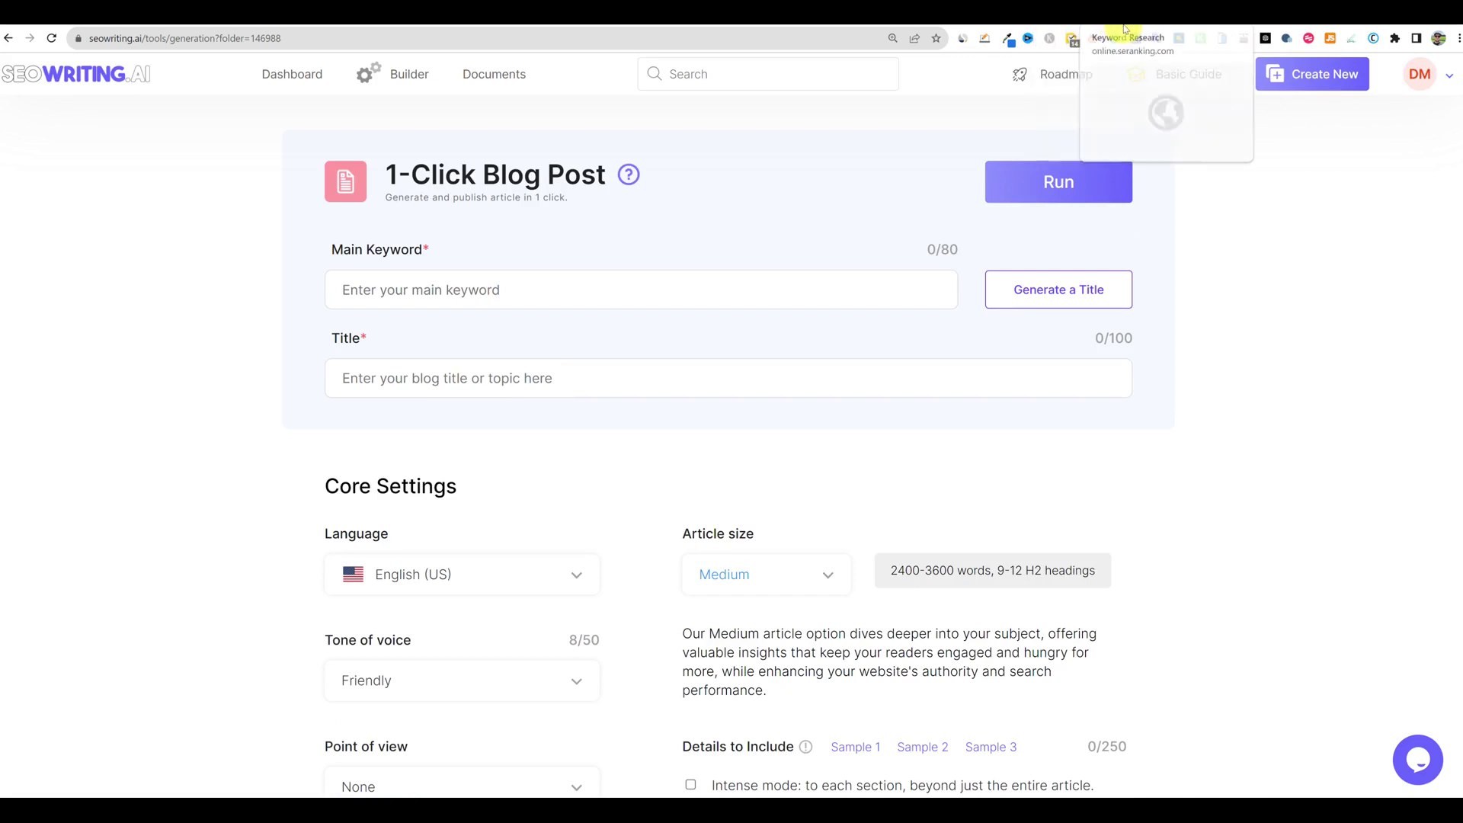
{"action": "left_click", "coordinate": [1155, 19]}
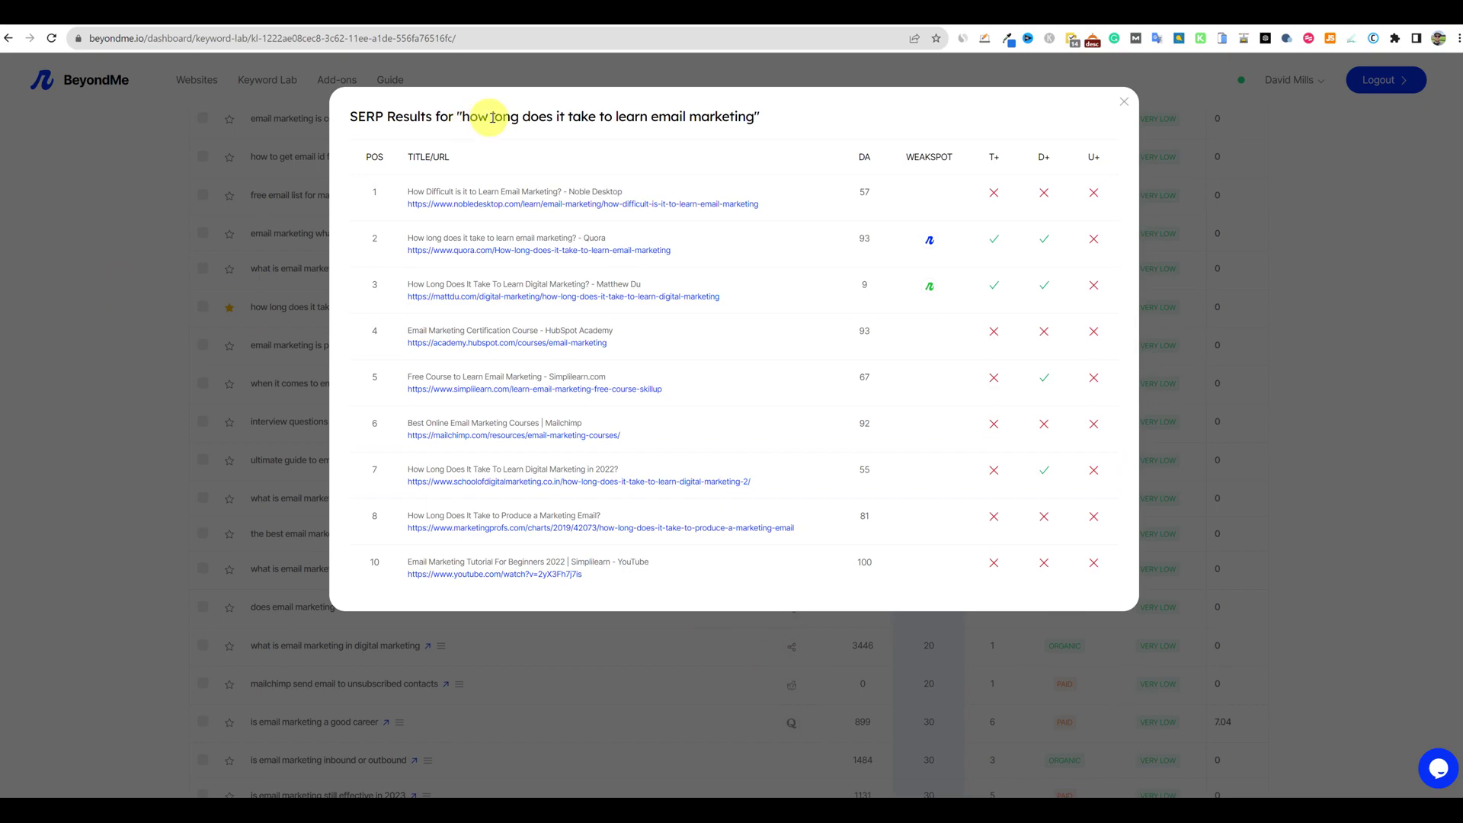
{"action": "left_click", "coordinate": [1123, 102]}
{"action": "scroll", "coordinate": [328, 305], "scroll_direction": "up", "scroll_amount": 4}
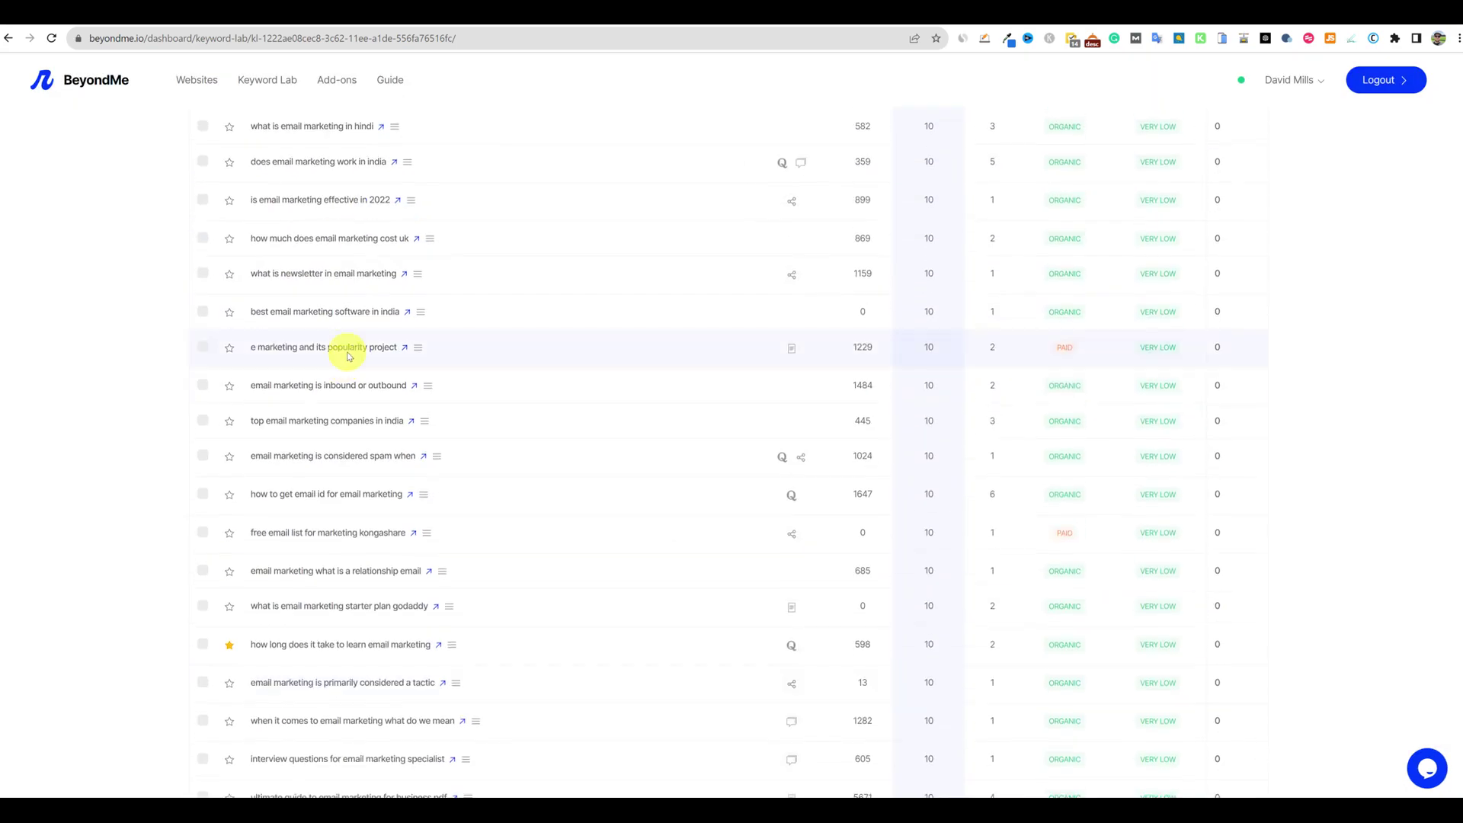
{"action": "scroll", "coordinate": [359, 419], "scroll_direction": "down", "scroll_amount": 3}
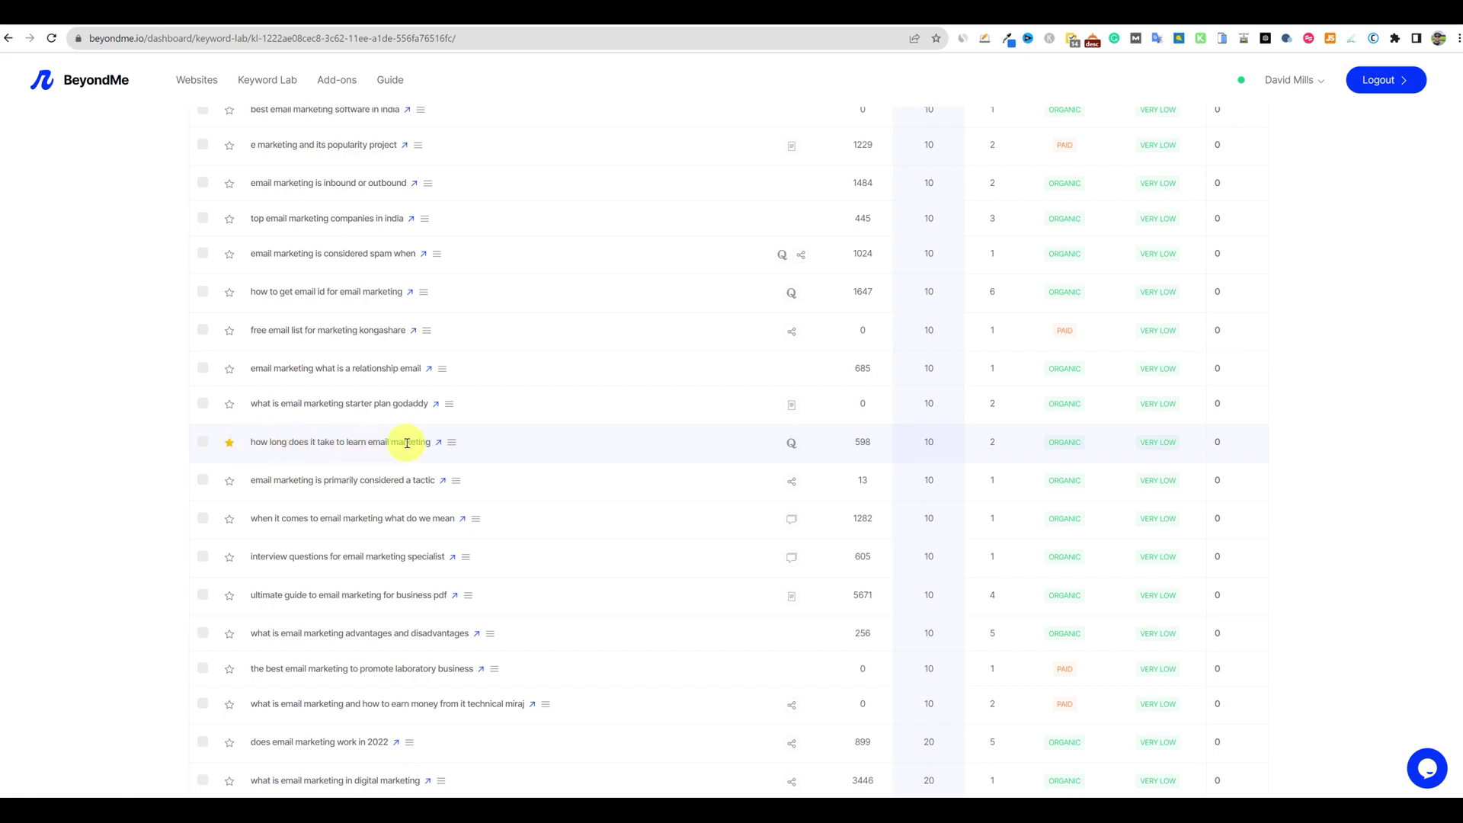
{"action": "left_click", "coordinate": [453, 444]}
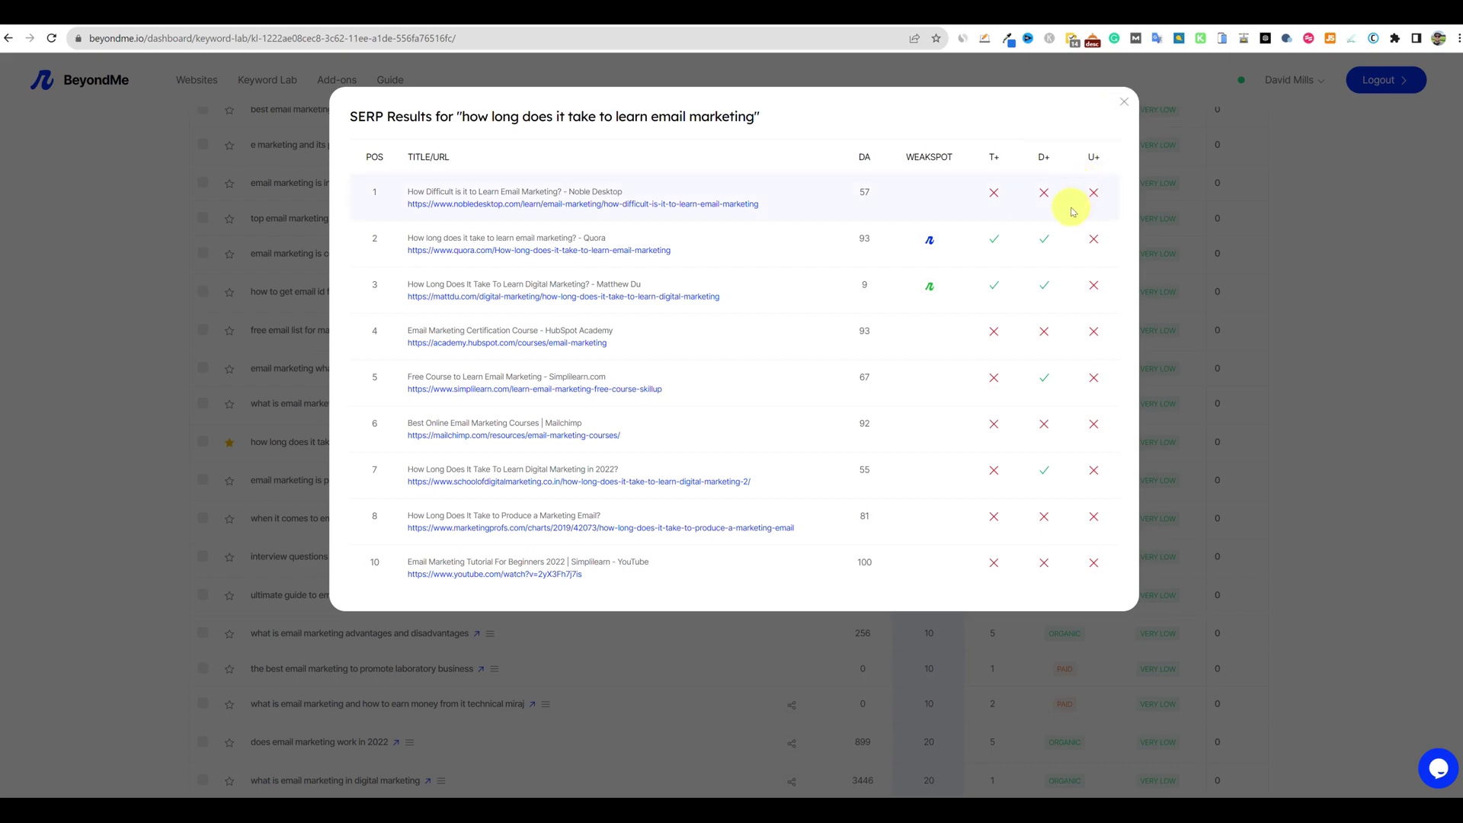
Switch to SE Ranking and examine the keyword overview for "how to start a youtube podcast channel"
{"action": "left_click", "coordinate": [1106, 34]}
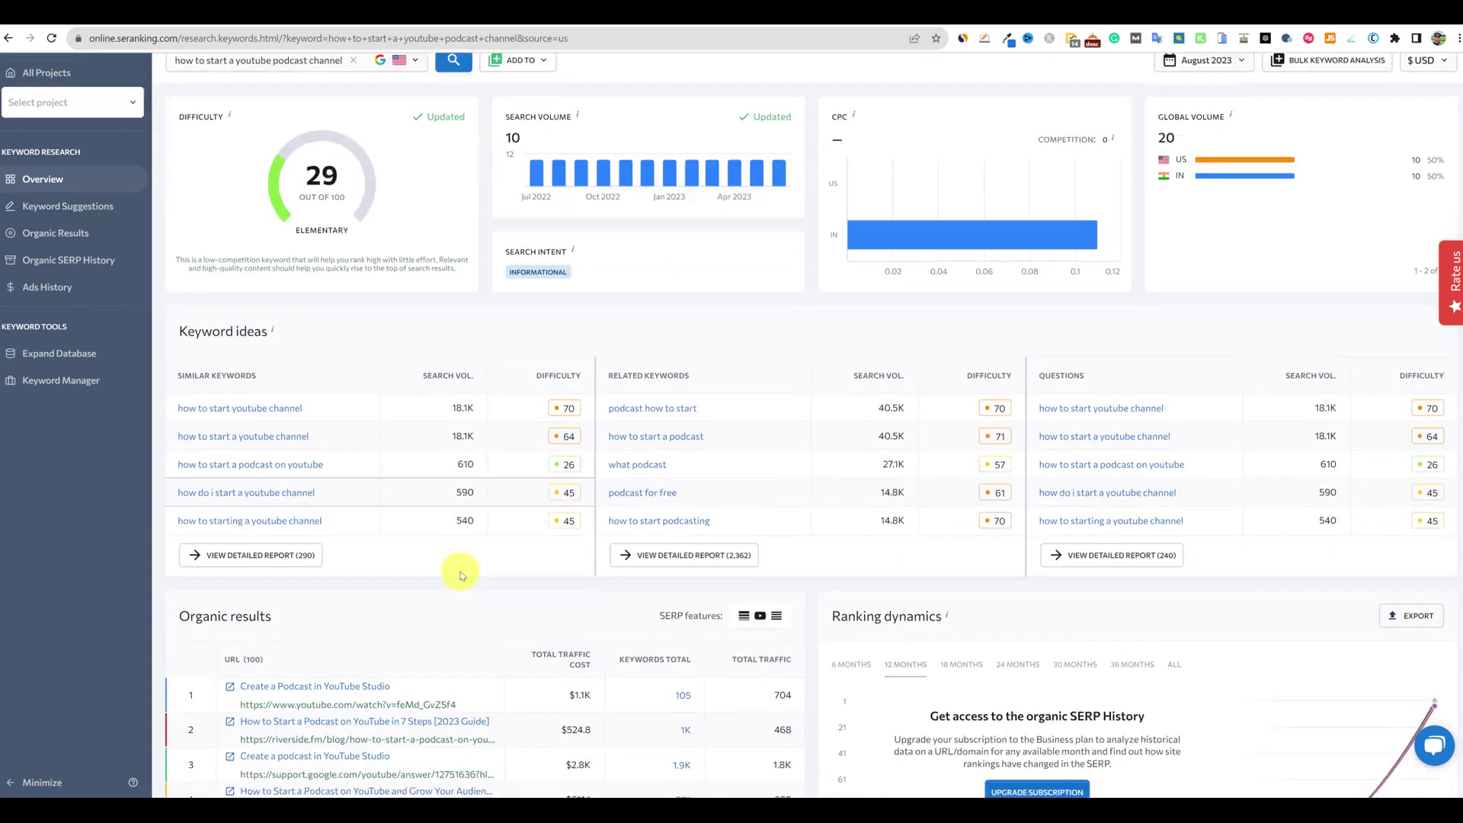
{"action": "scroll", "coordinate": [461, 575], "scroll_direction": "up", "scroll_amount": 2}
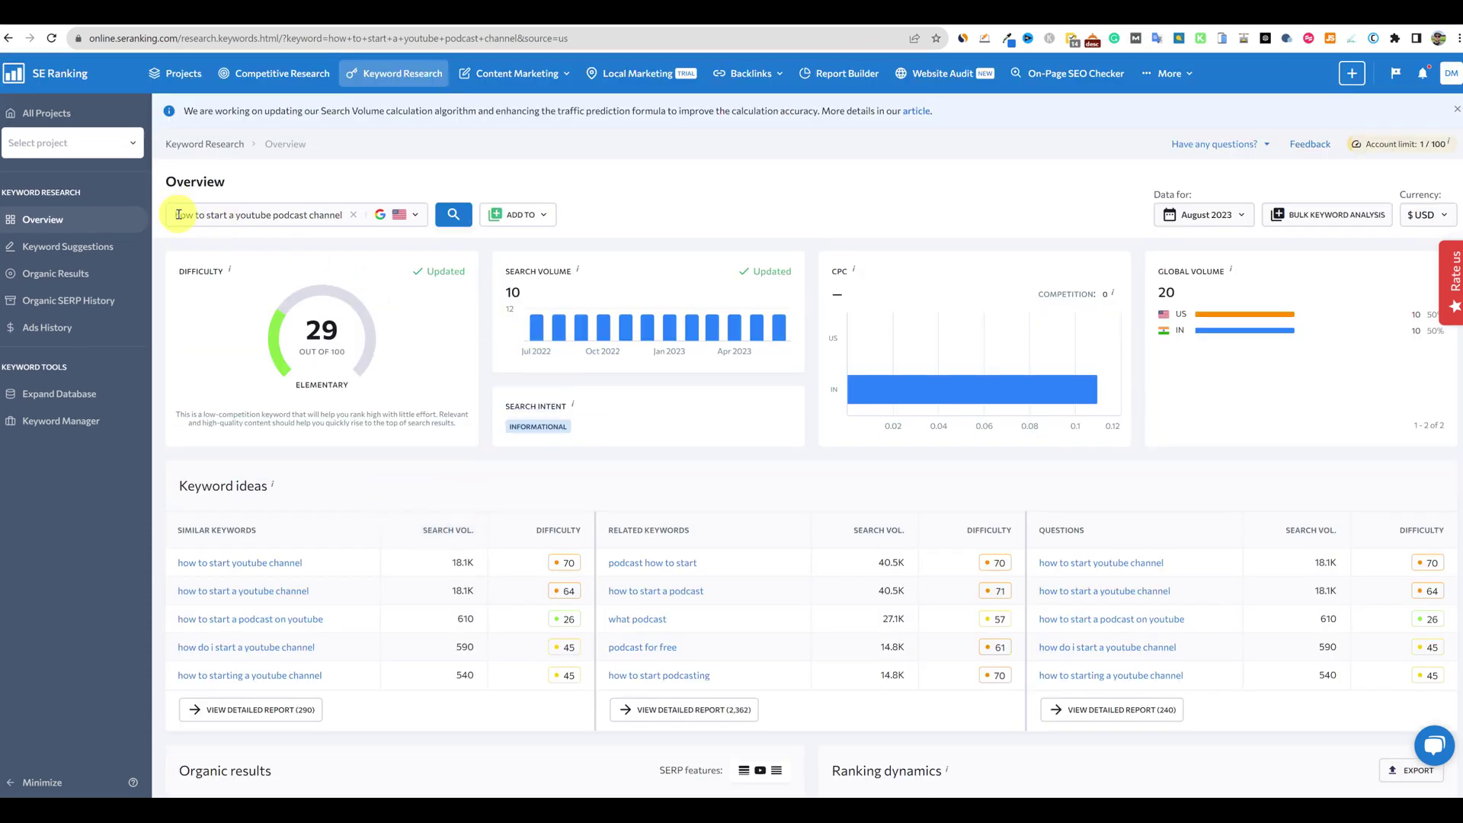
{"action": "left_click_drag", "start_coordinate": [194, 214], "coordinate": [241, 214]}
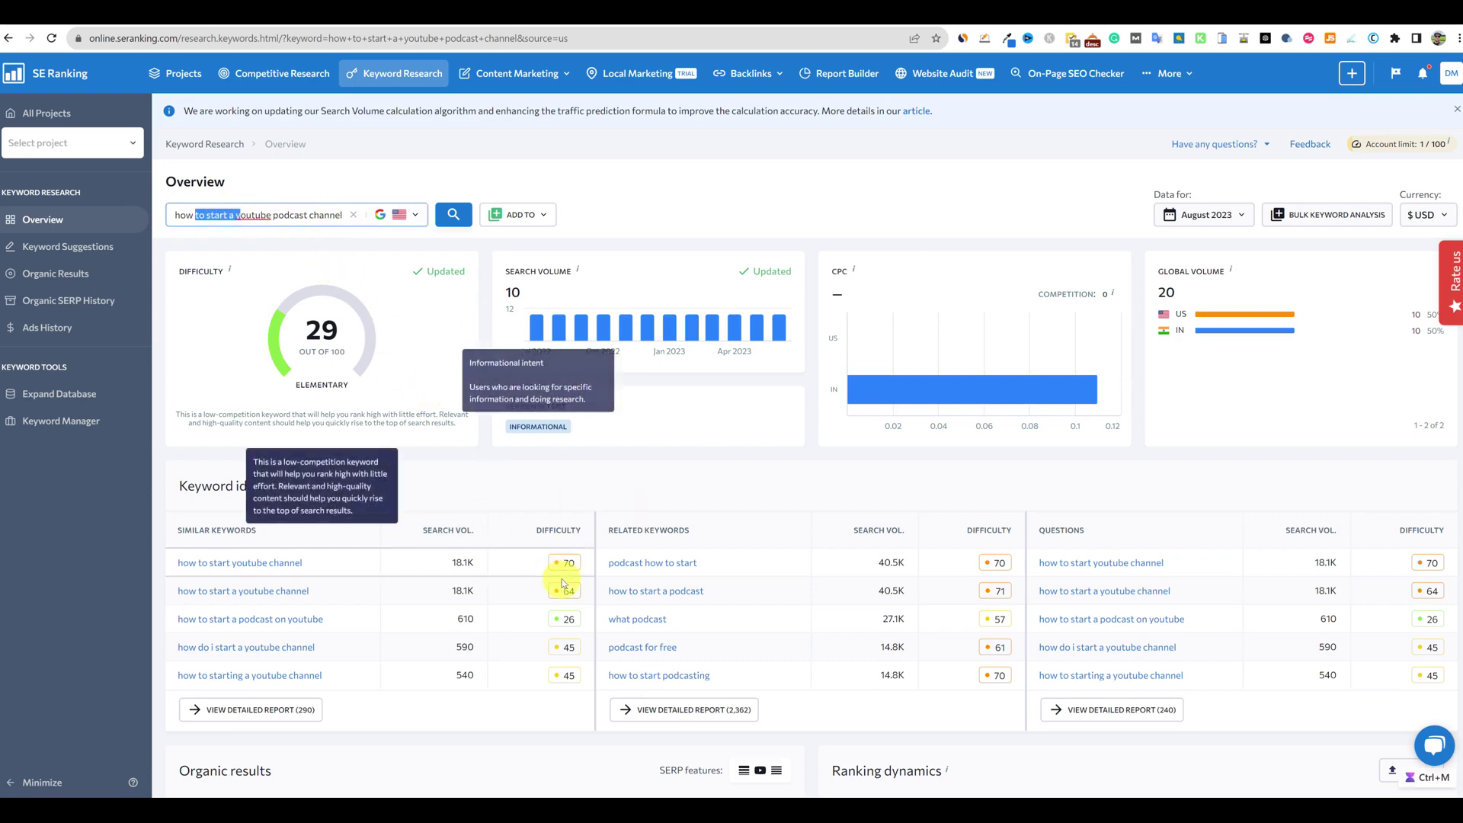
{"action": "scroll", "coordinate": [426, 495], "scroll_direction": "down", "scroll_amount": 3}
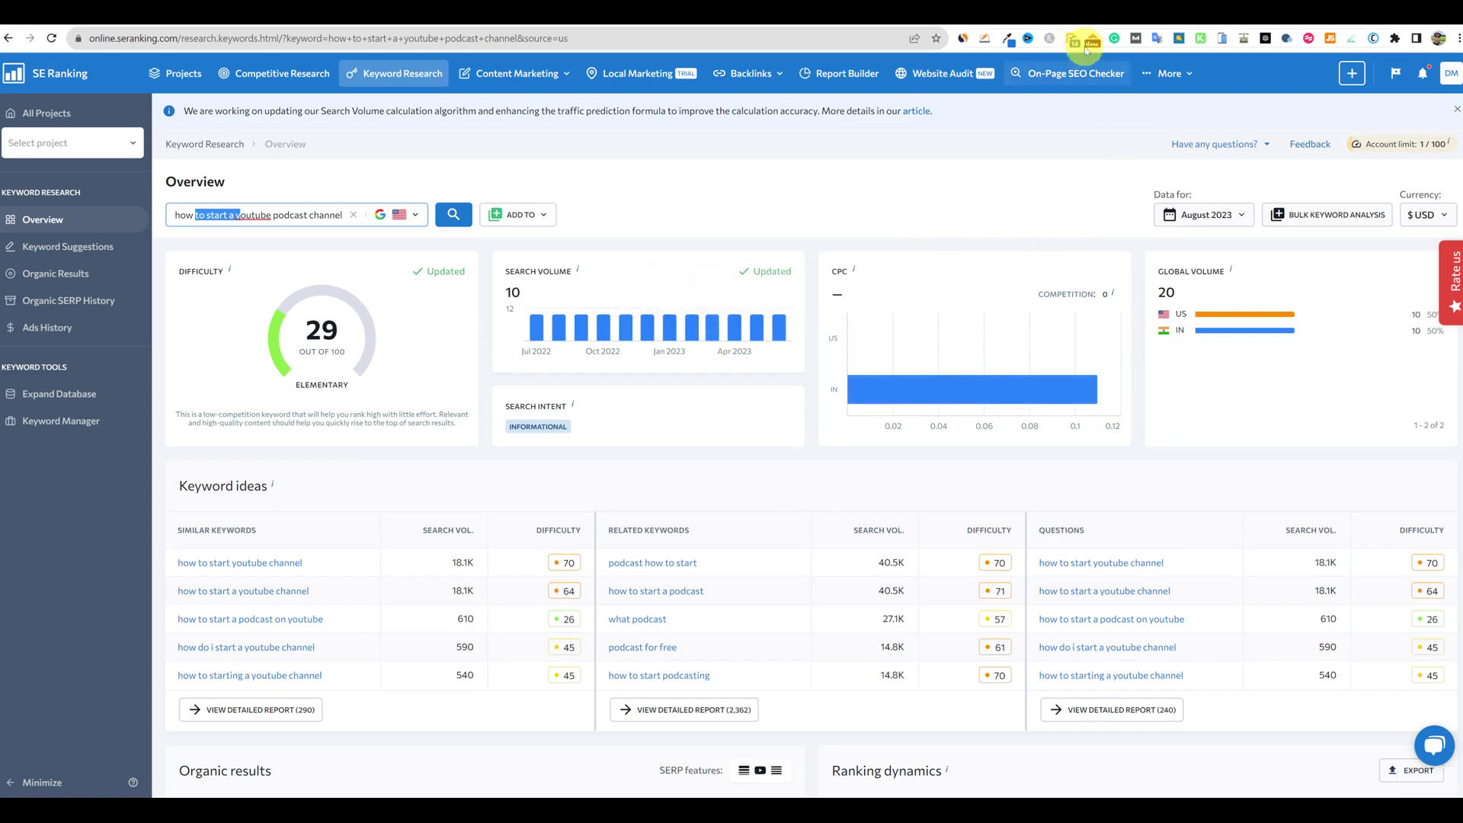
Copy "how long does it take to learn email marketing" from BeyondMe's SERP results and generate global English Google suggestions for it in InstaKeywords
{"action": "left_click", "coordinate": [1158, 23]}
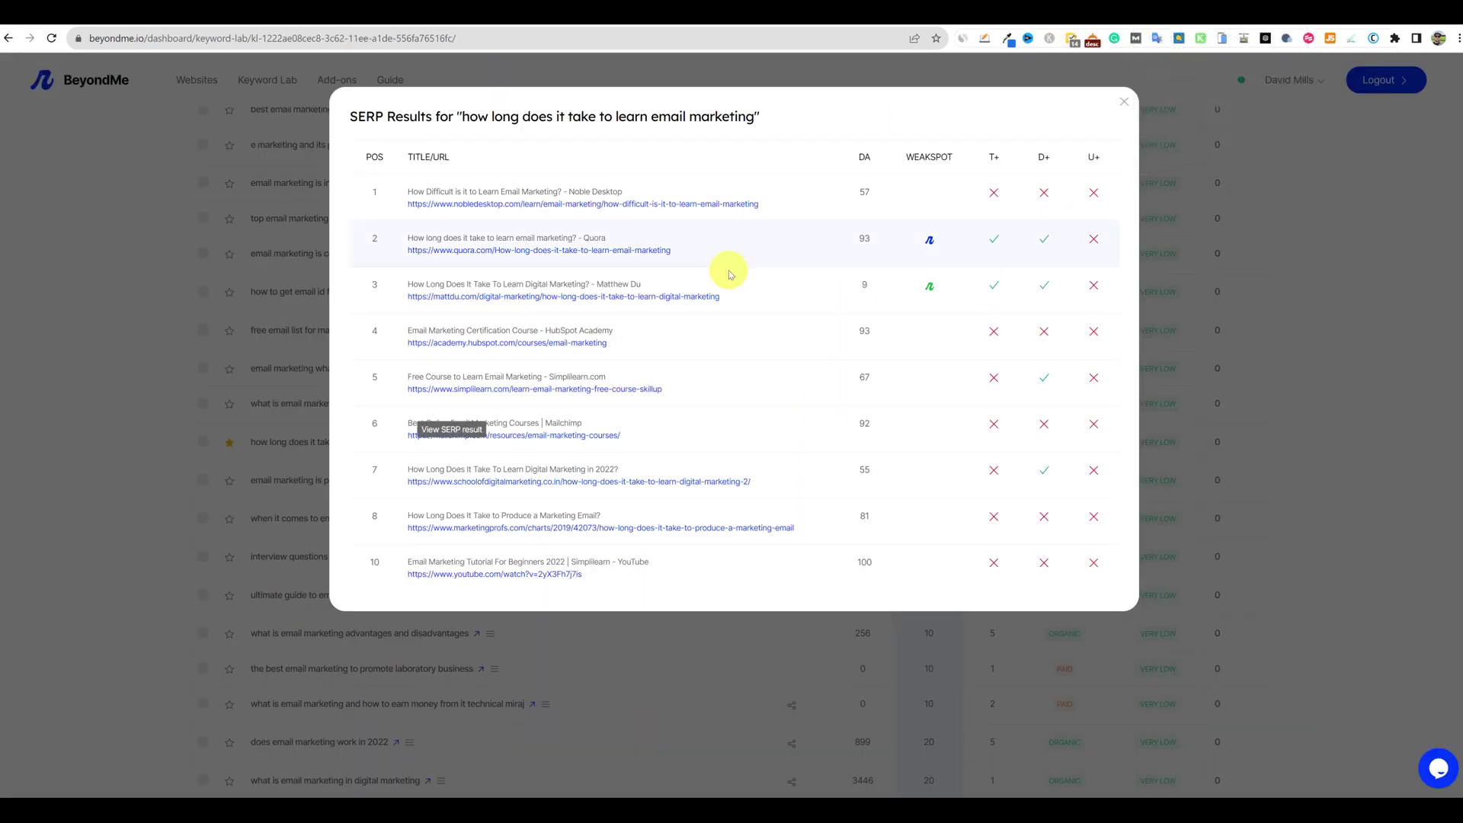
{"action": "left_click_drag", "start_coordinate": [753, 119], "coordinate": [466, 118]}
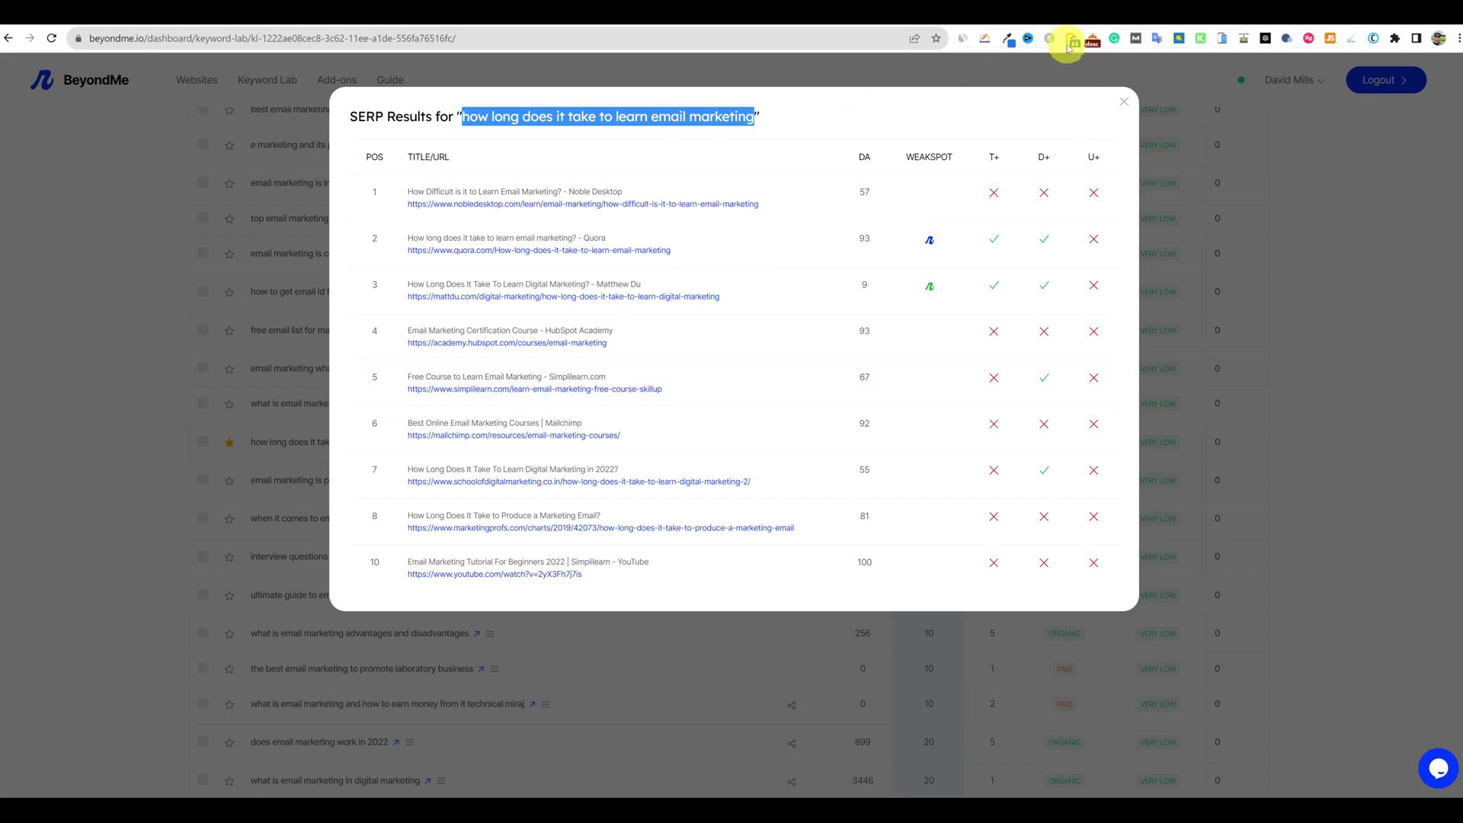
{"action": "left_click", "coordinate": [1104, 34]}
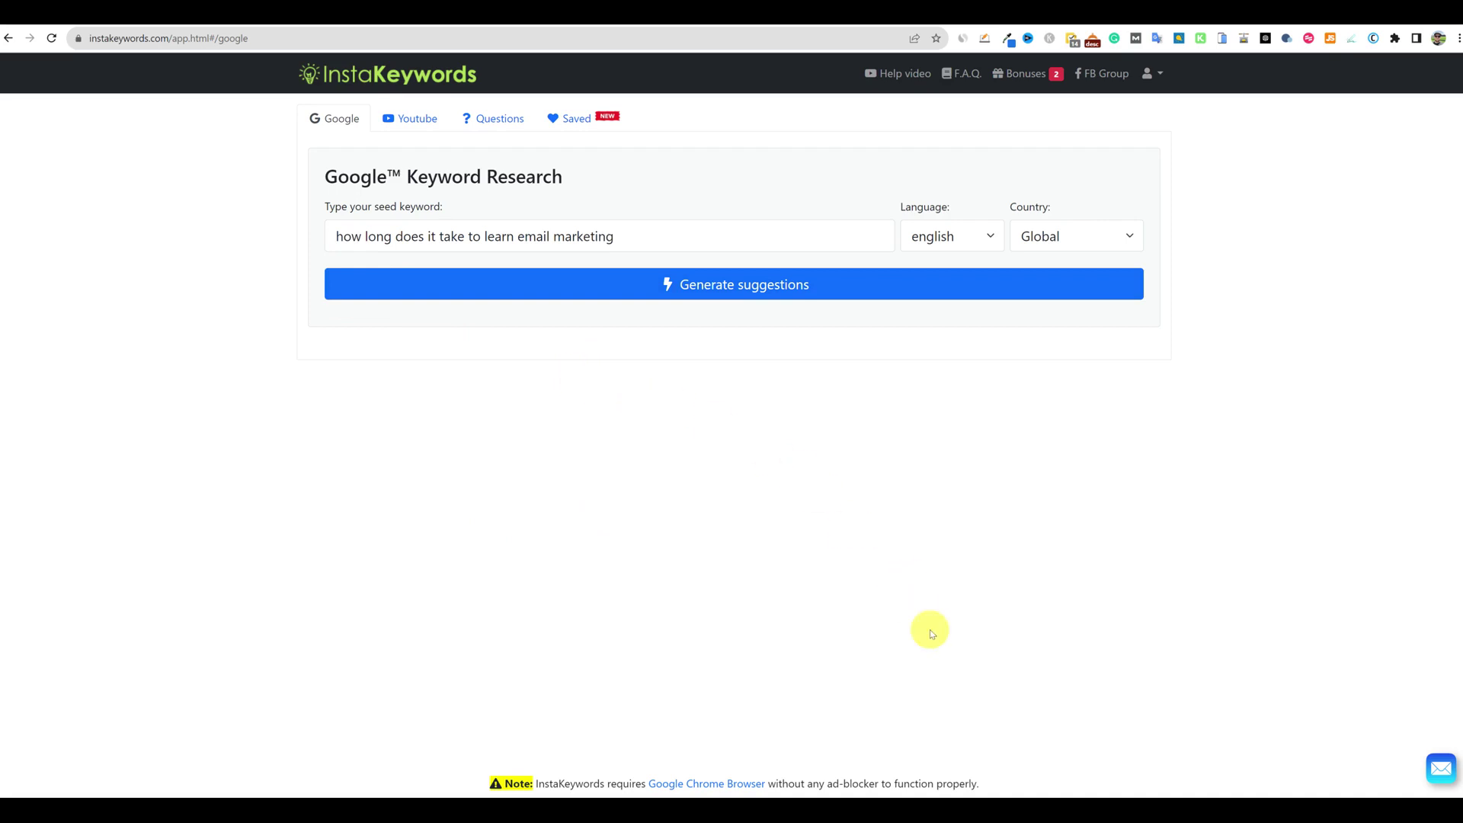
{"action": "left_click", "coordinate": [711, 290]}
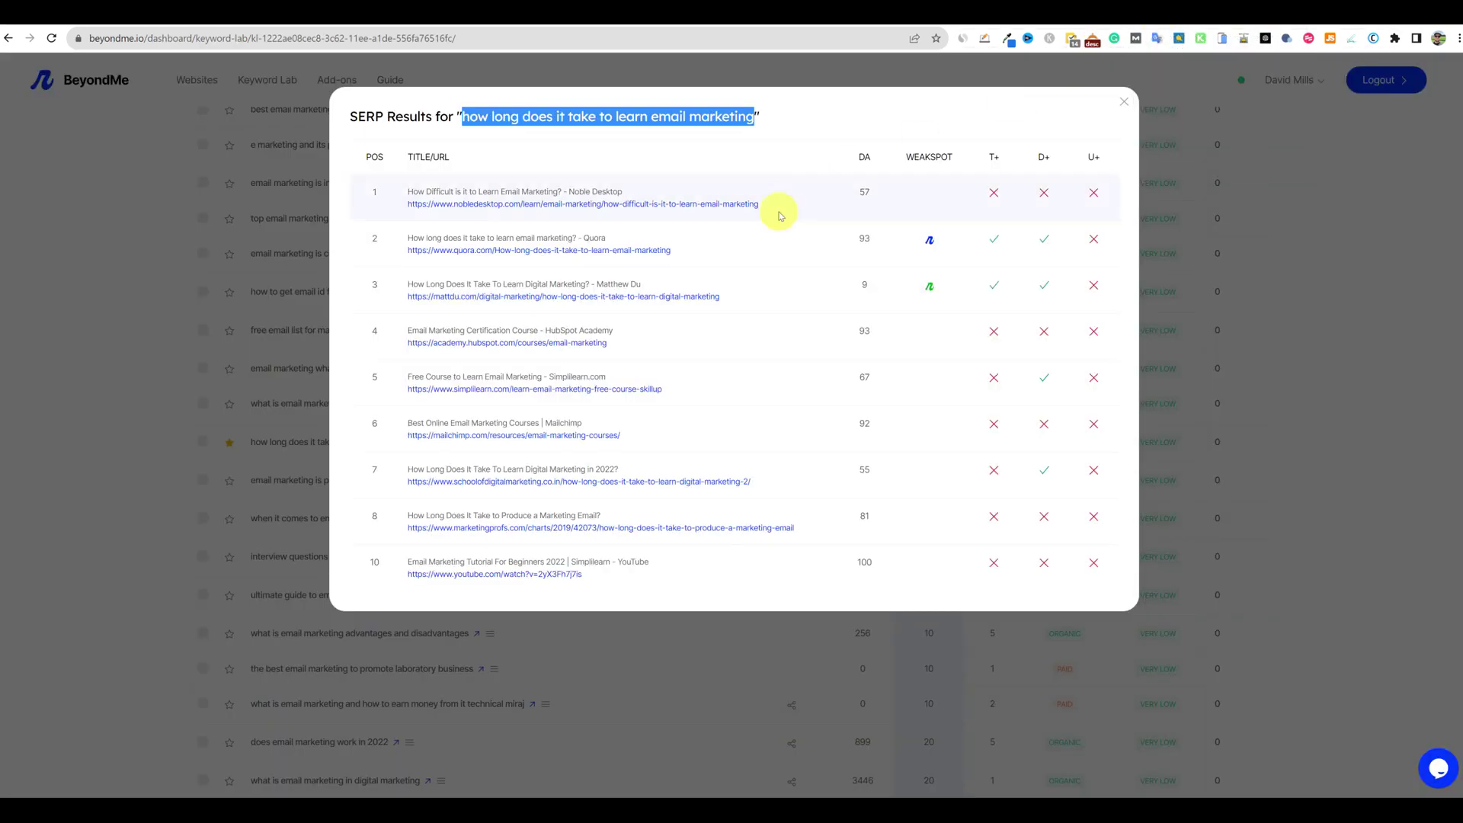
{"action": "left_click", "coordinate": [1124, 105]}
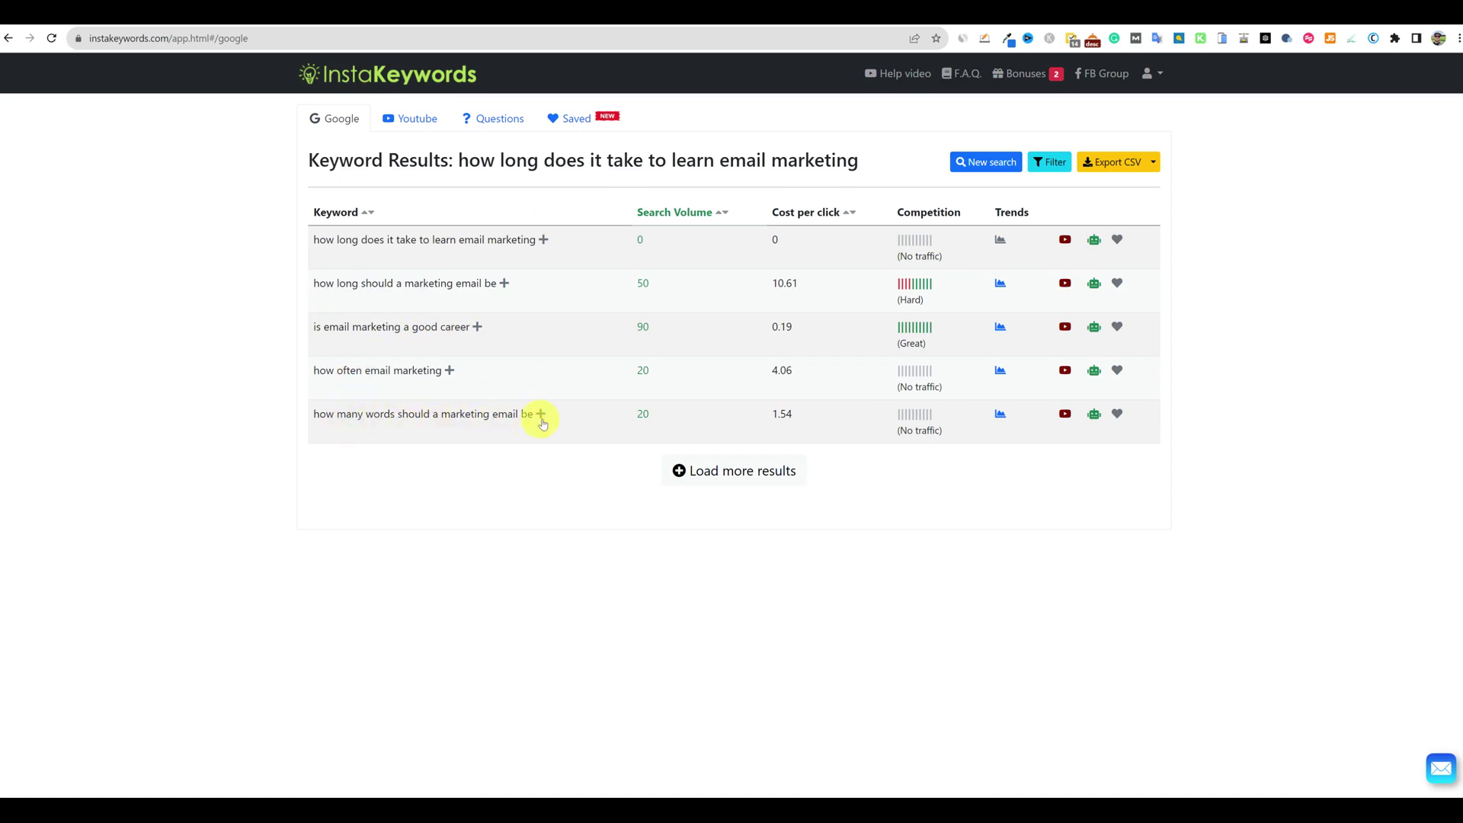
Expand the suggestion "is email marketing a good career" into related keywords and show the trend charts of the first three
{"action": "left_click", "coordinate": [747, 472]}
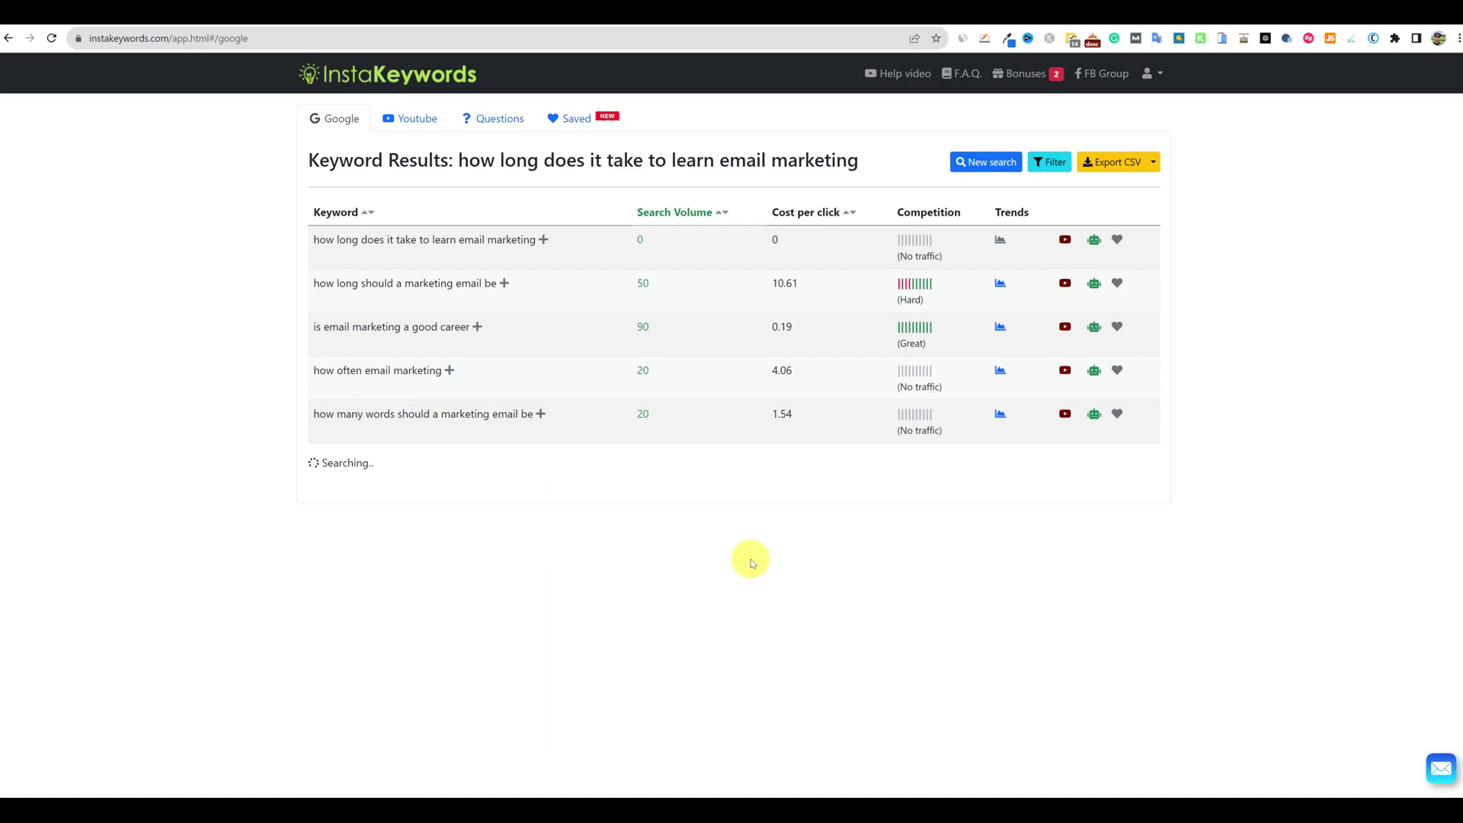
{"action": "left_click", "coordinate": [478, 328]}
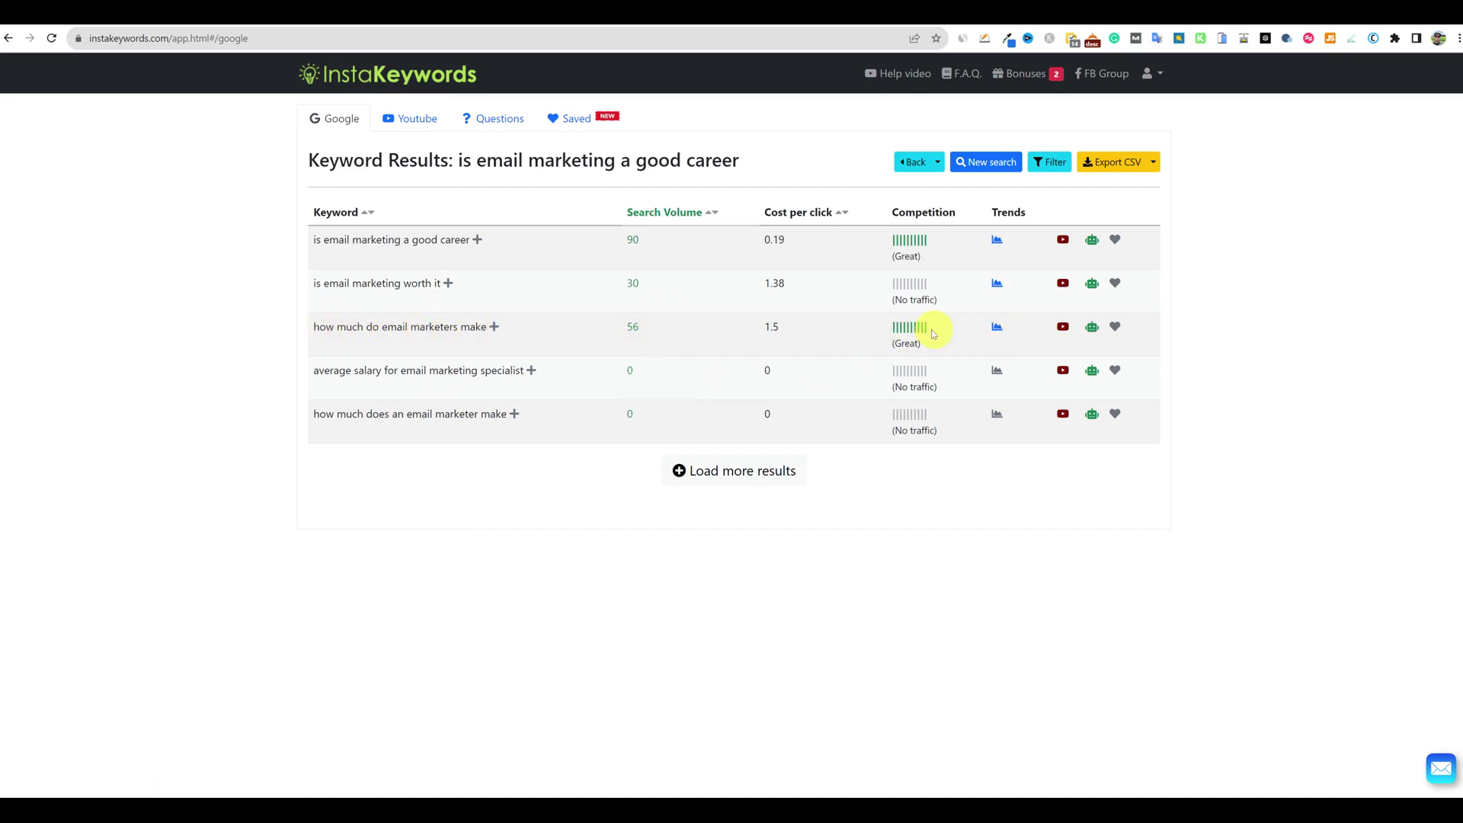
{"action": "left_click", "coordinate": [998, 329]}
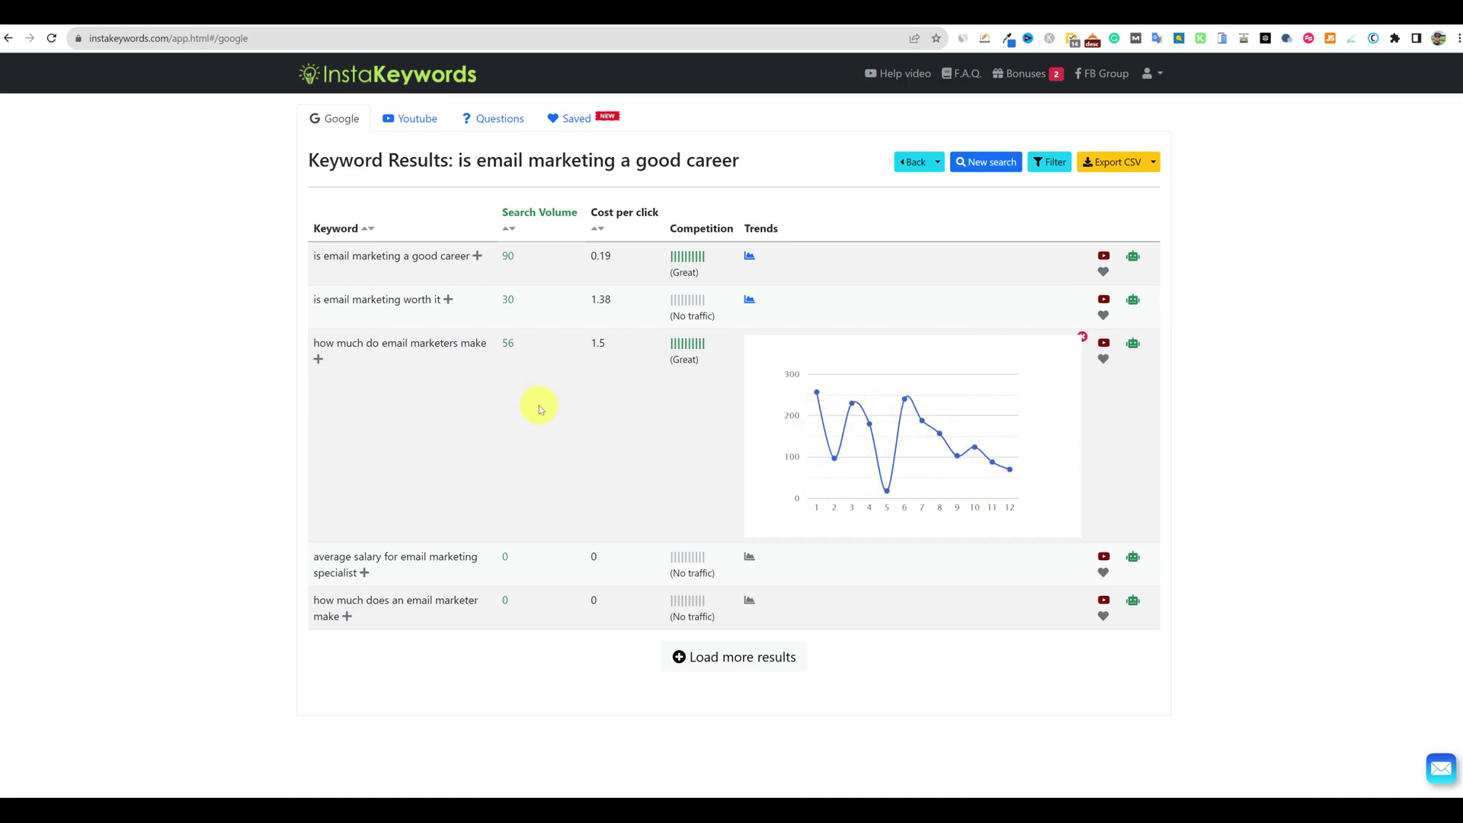
{"action": "left_click", "coordinate": [747, 299]}
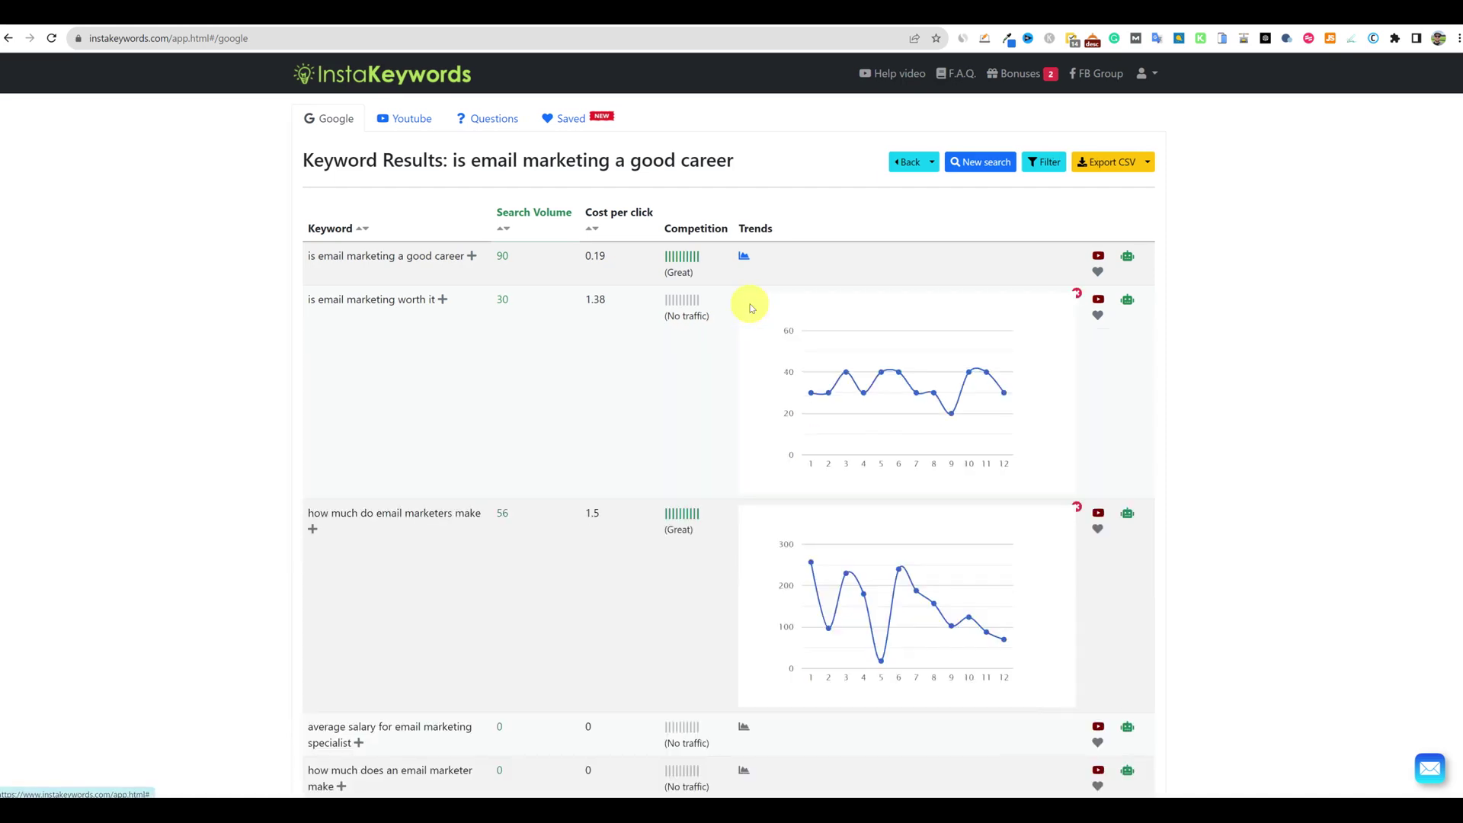
{"action": "left_click", "coordinate": [745, 257]}
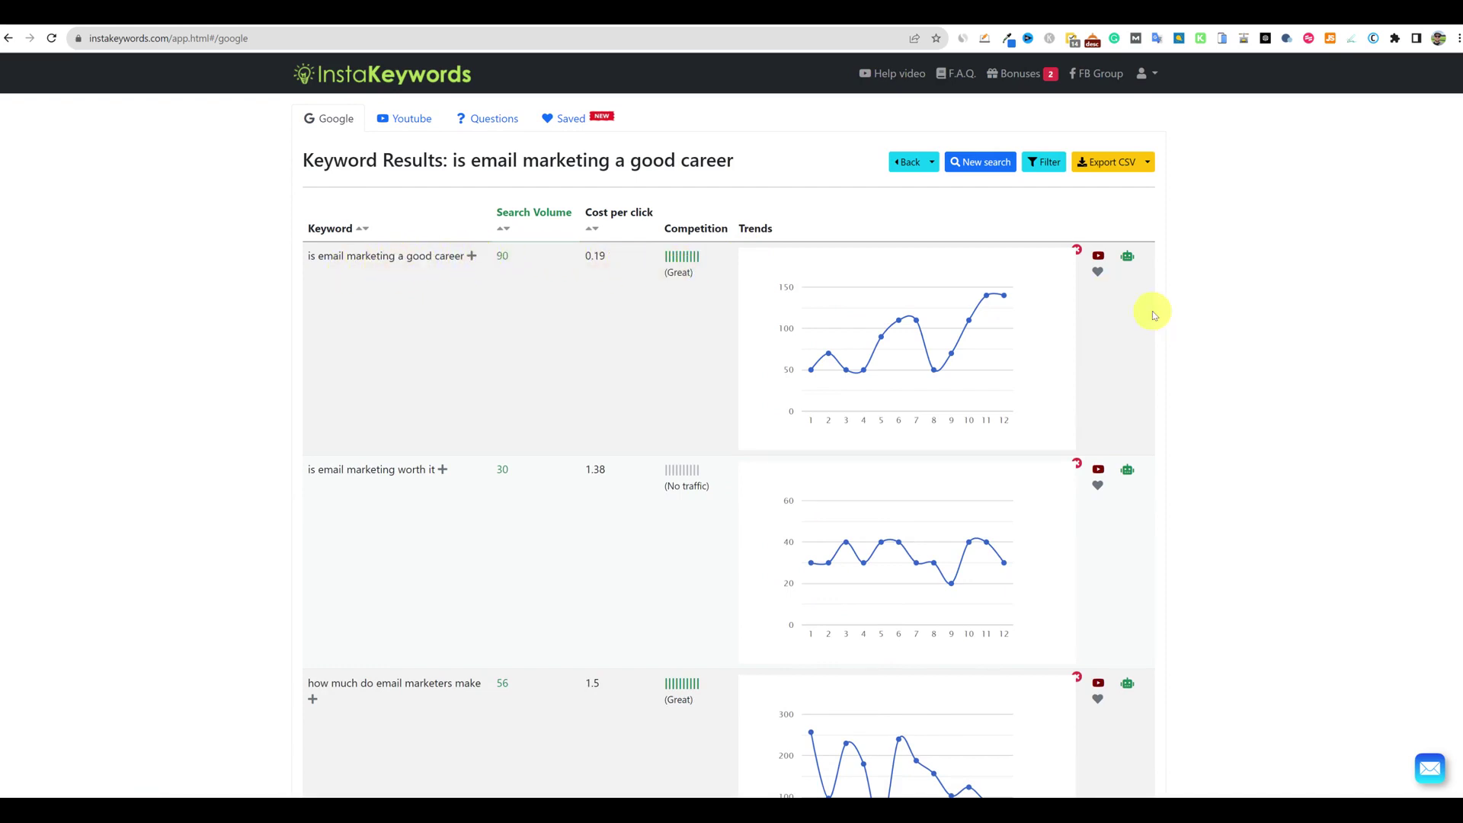
Save the keyword "is email marketing a good career" to favourites and look through the saved keyword lists
{"action": "left_click", "coordinate": [1098, 272]}
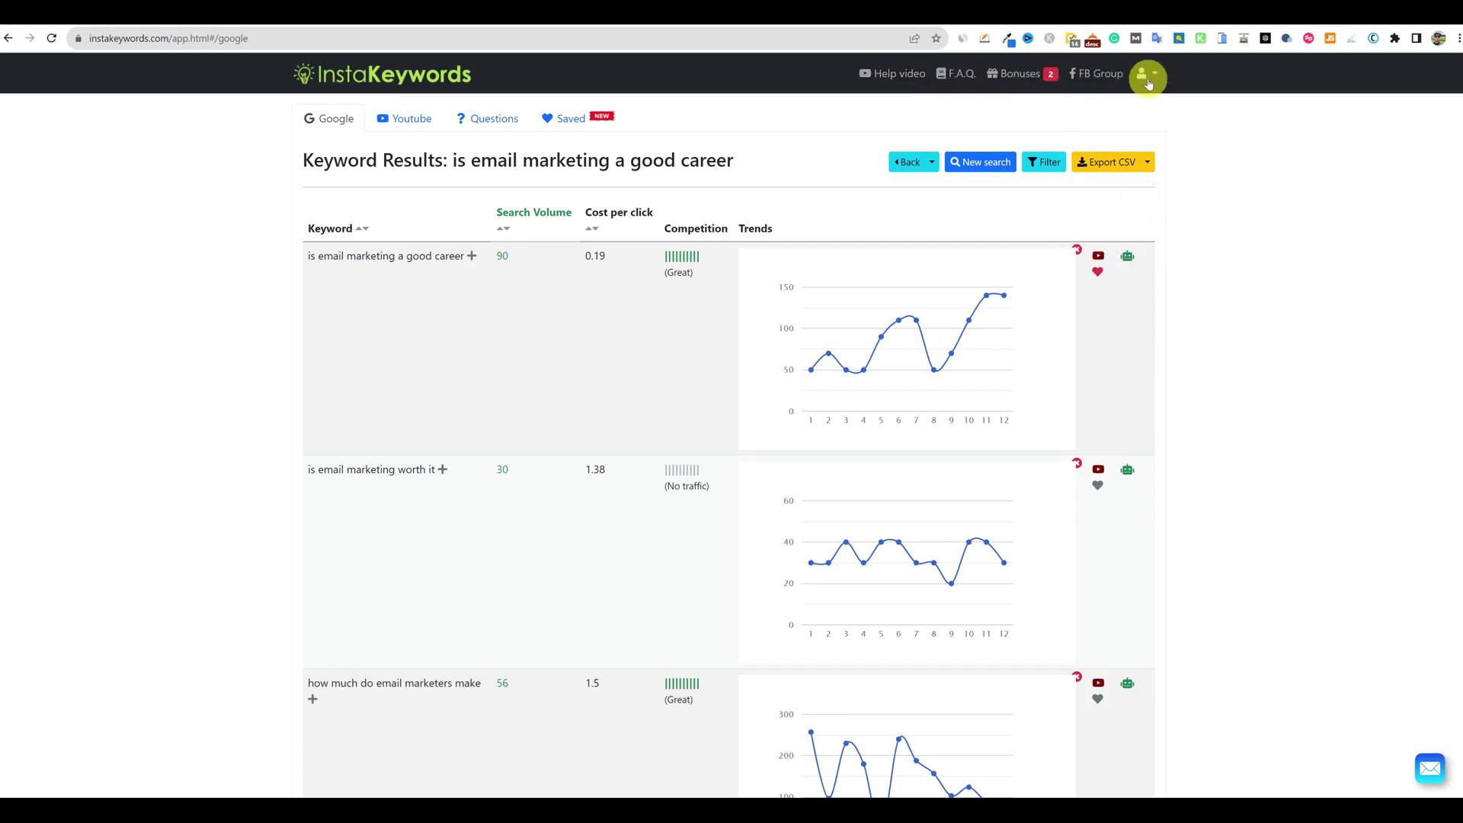
{"action": "left_click", "coordinate": [981, 161]}
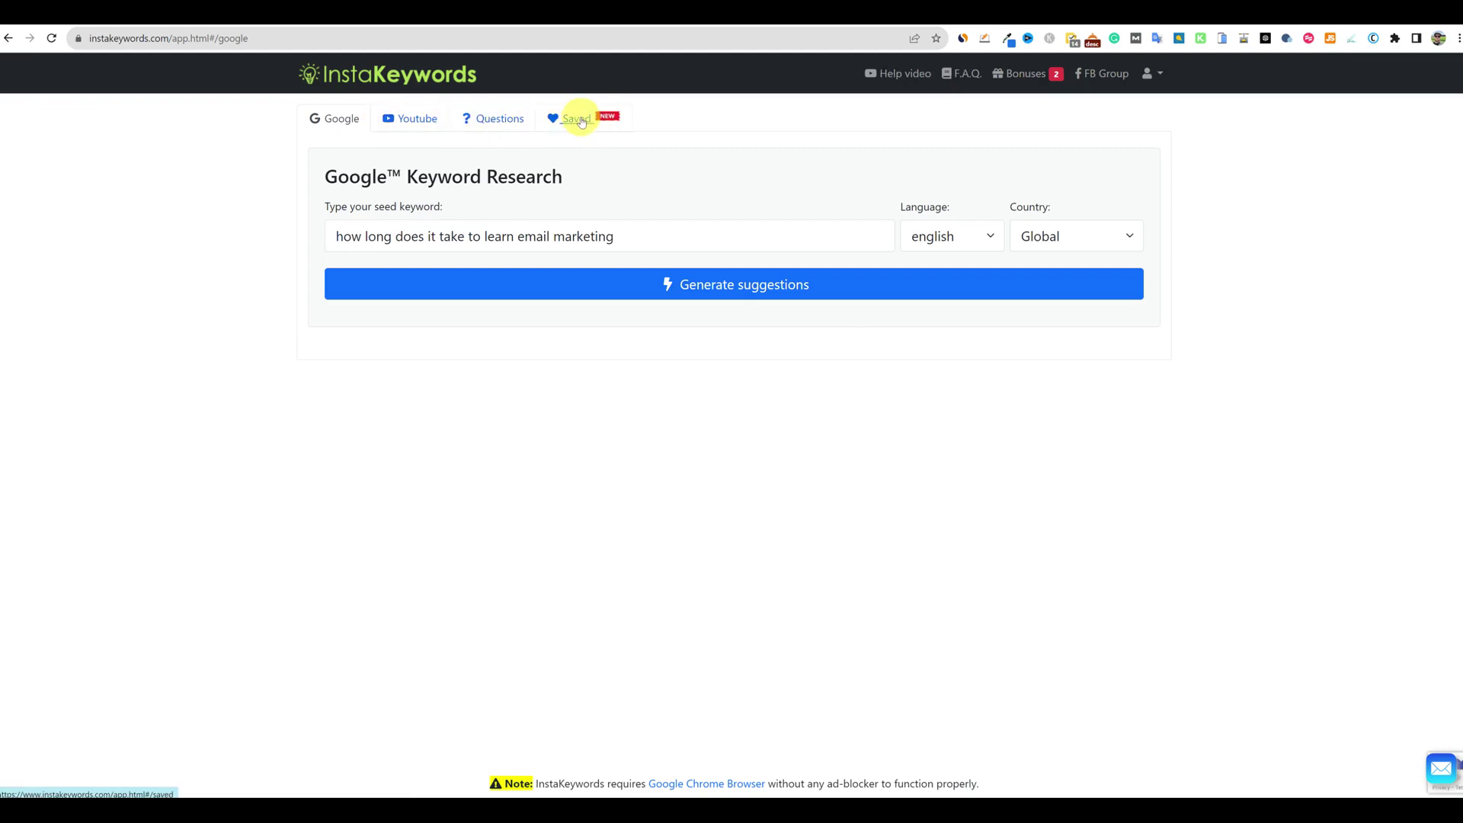
{"action": "left_click", "coordinate": [580, 120]}
{"action": "scroll", "coordinate": [513, 419], "scroll_direction": "down", "scroll_amount": 10}
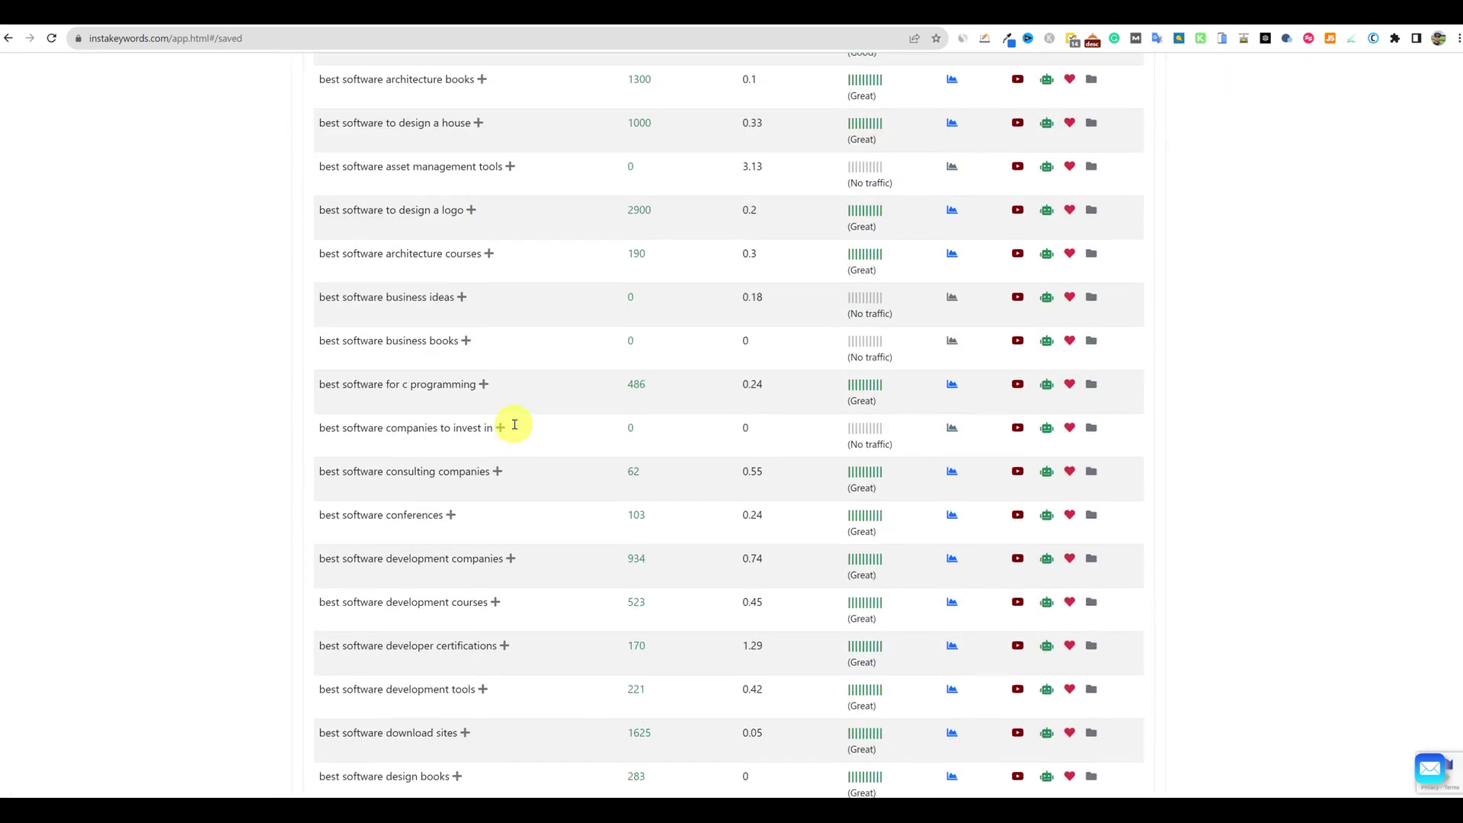
{"action": "scroll", "coordinate": [513, 419], "scroll_direction": "down", "scroll_amount": 20}
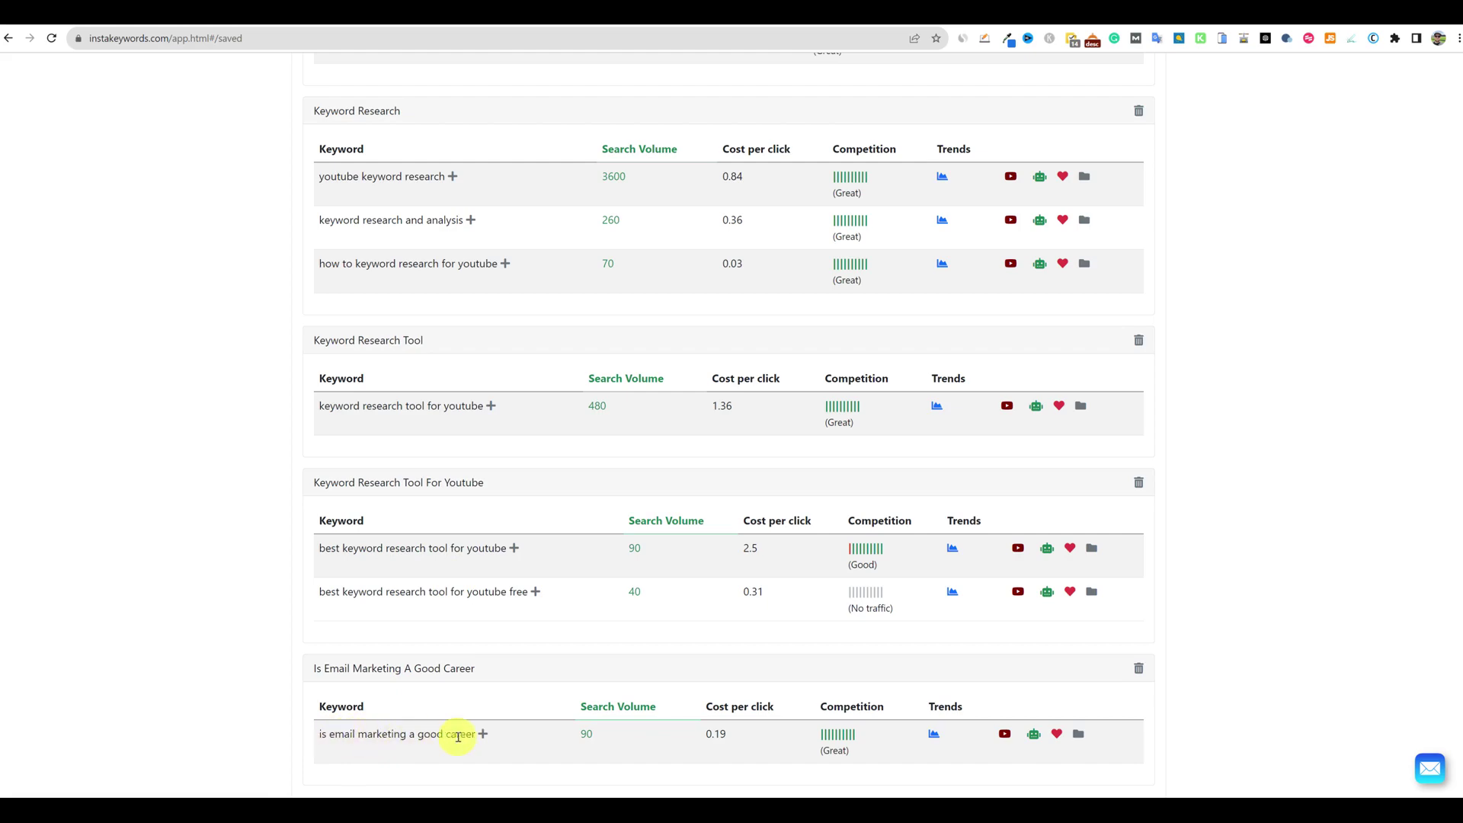
{"action": "scroll", "coordinate": [1231, 644], "scroll_direction": "up", "scroll_amount": 3}
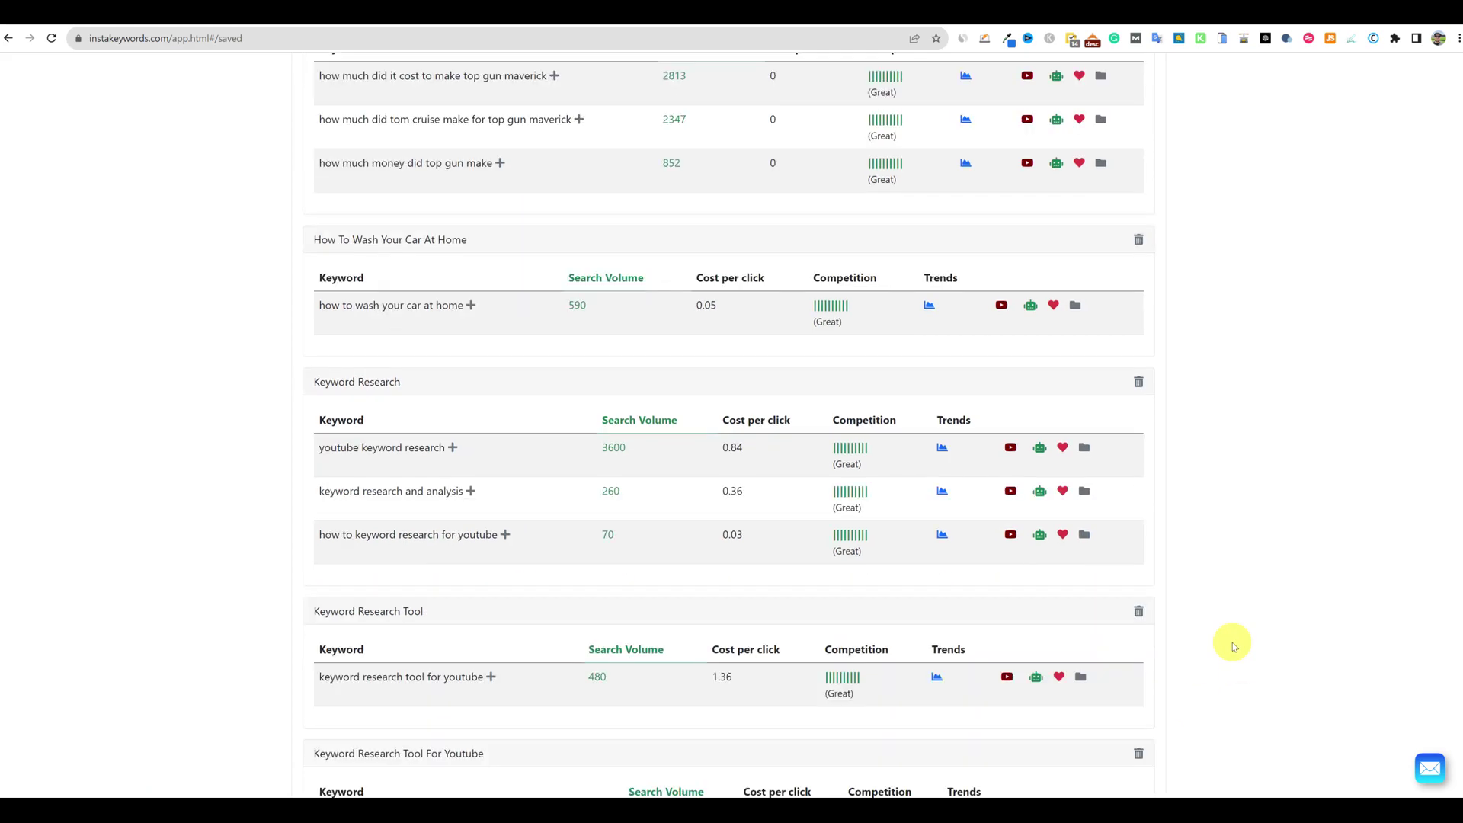
{"action": "scroll", "coordinate": [1233, 646], "scroll_direction": "up", "scroll_amount": 10}
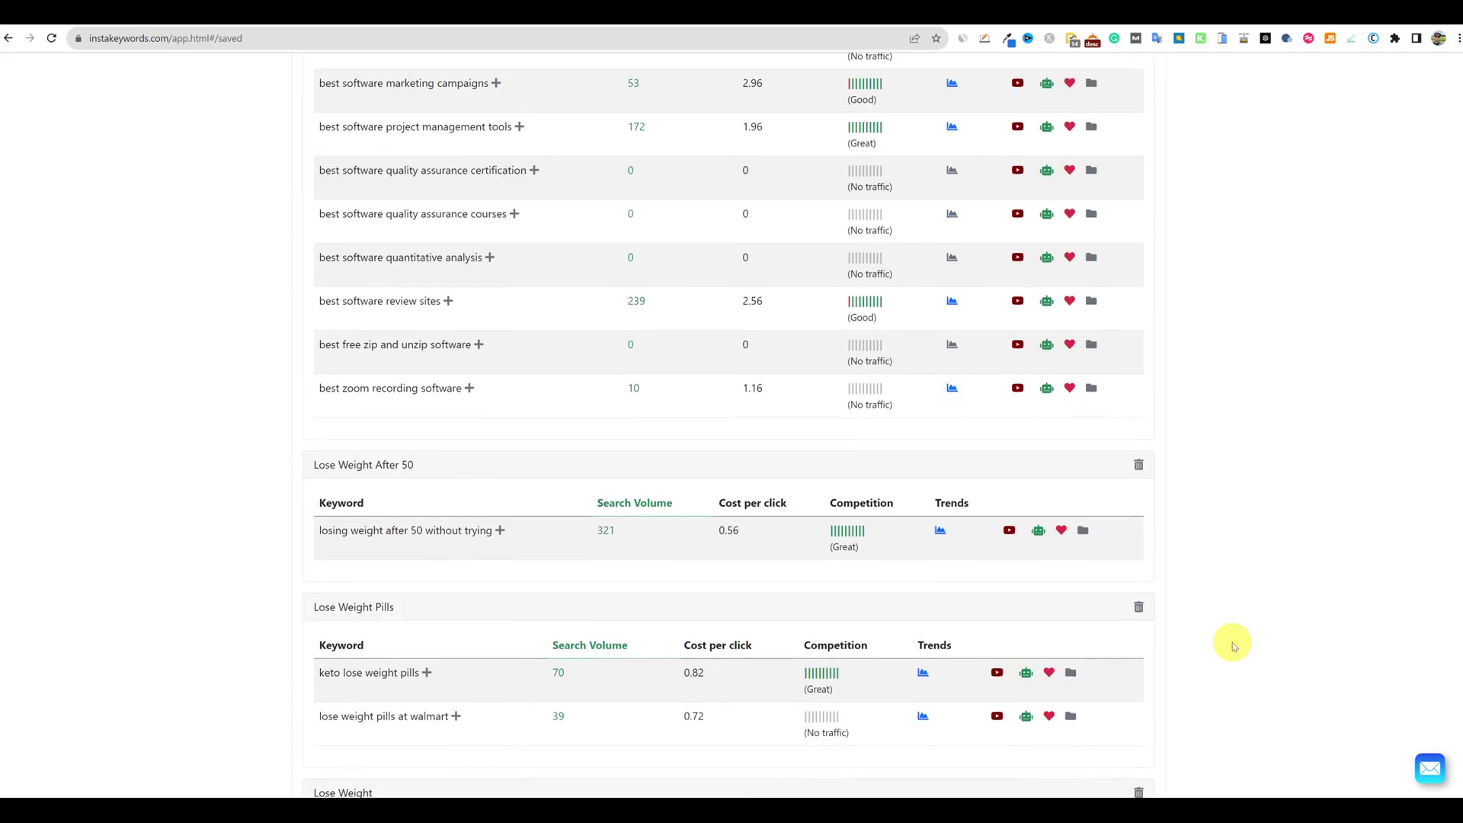
{"action": "scroll", "coordinate": [1234, 646], "scroll_direction": "up", "scroll_amount": 3}
{"action": "scroll", "coordinate": [1234, 646], "scroll_direction": "up", "scroll_amount": 20}
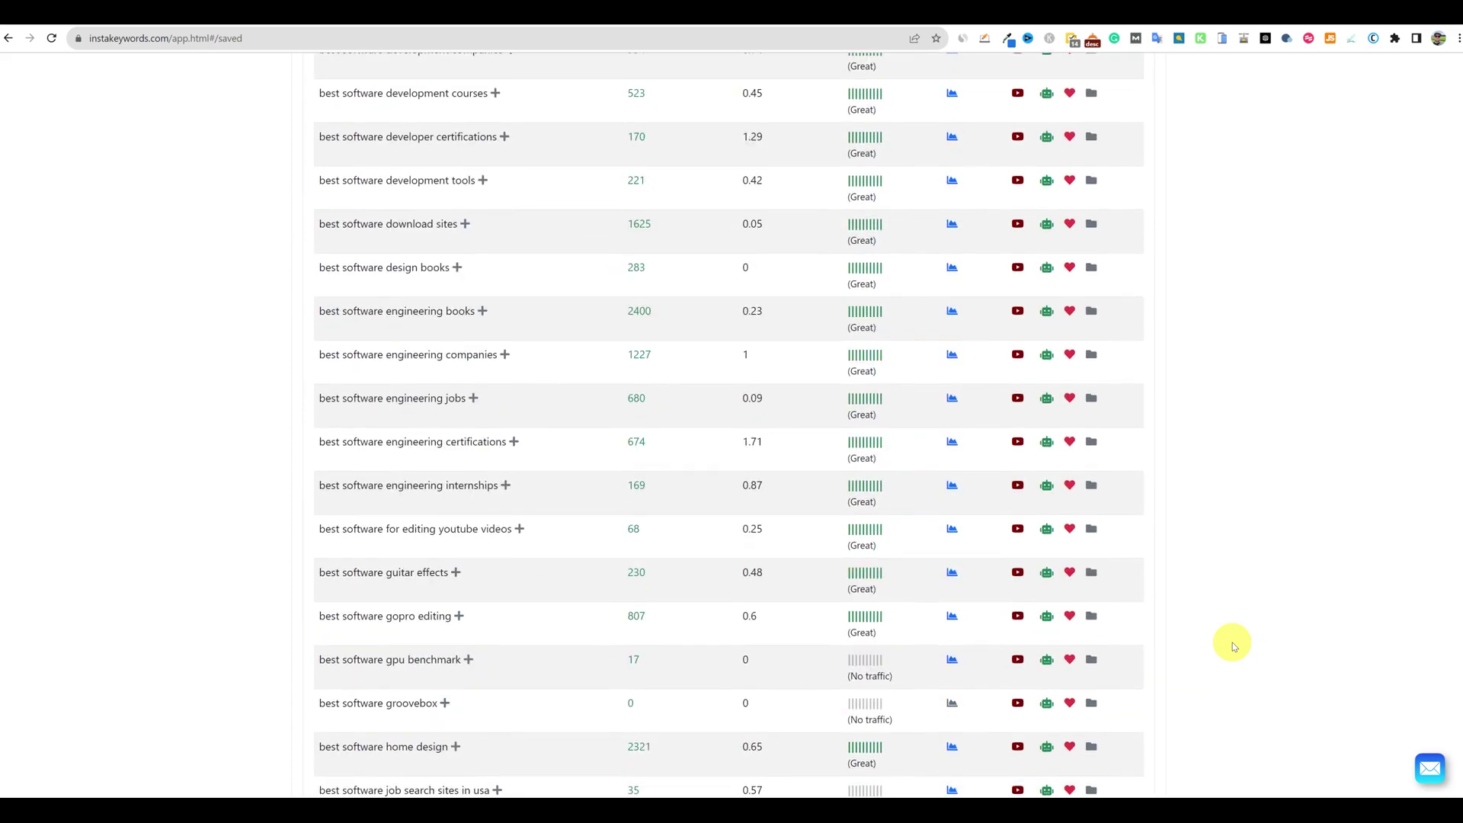
{"action": "scroll", "coordinate": [1235, 646], "scroll_direction": "up", "scroll_amount": 4}
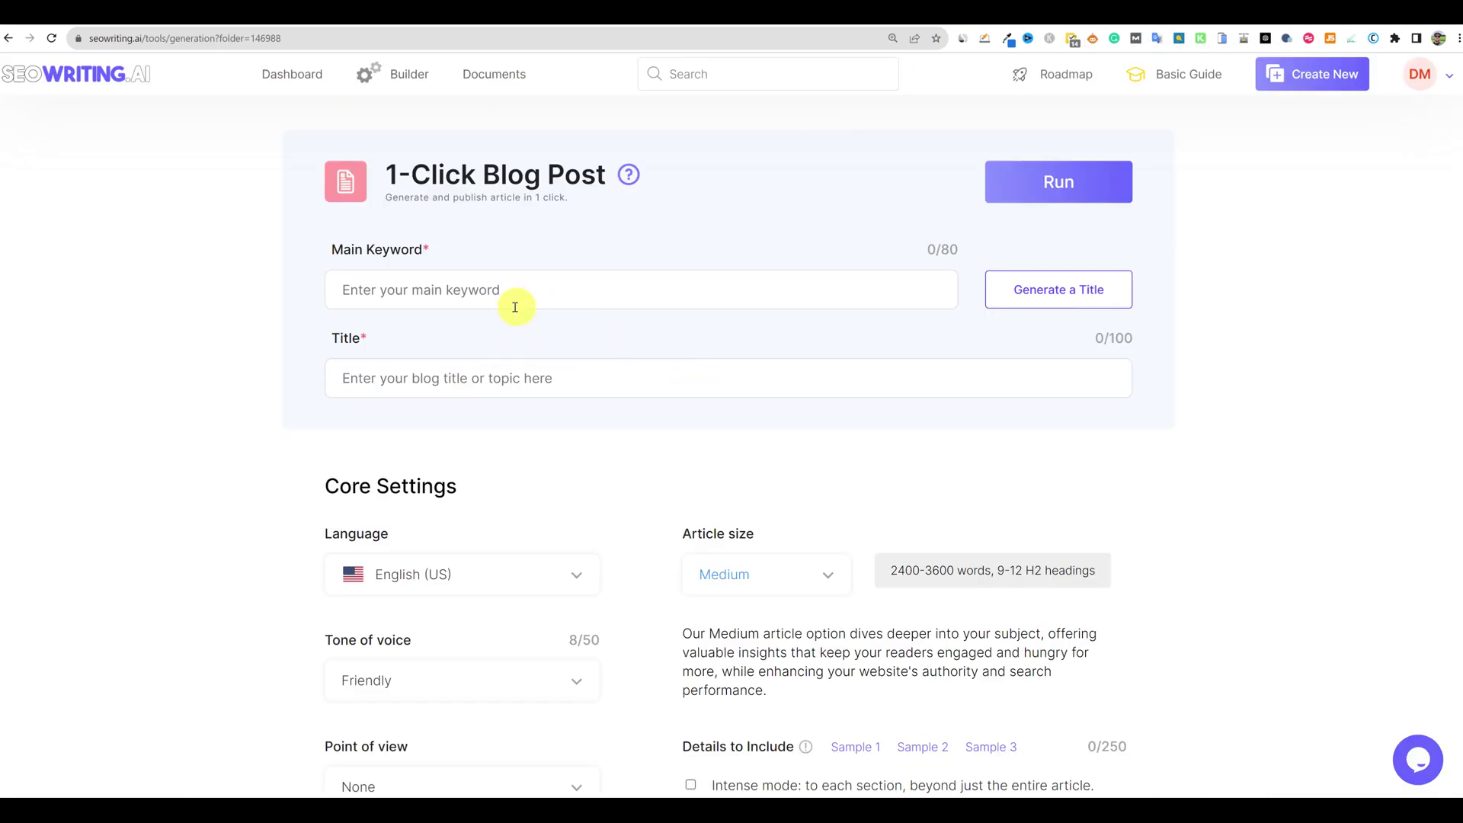
In SEOWriting's 1-Click Blog Post, set the main keyword to "how long does it take to learn email marketing" and generate a title
{"action": "left_click", "coordinate": [471, 290]}
{"action": "type", "text": "how long does it take to learn email marketing"}
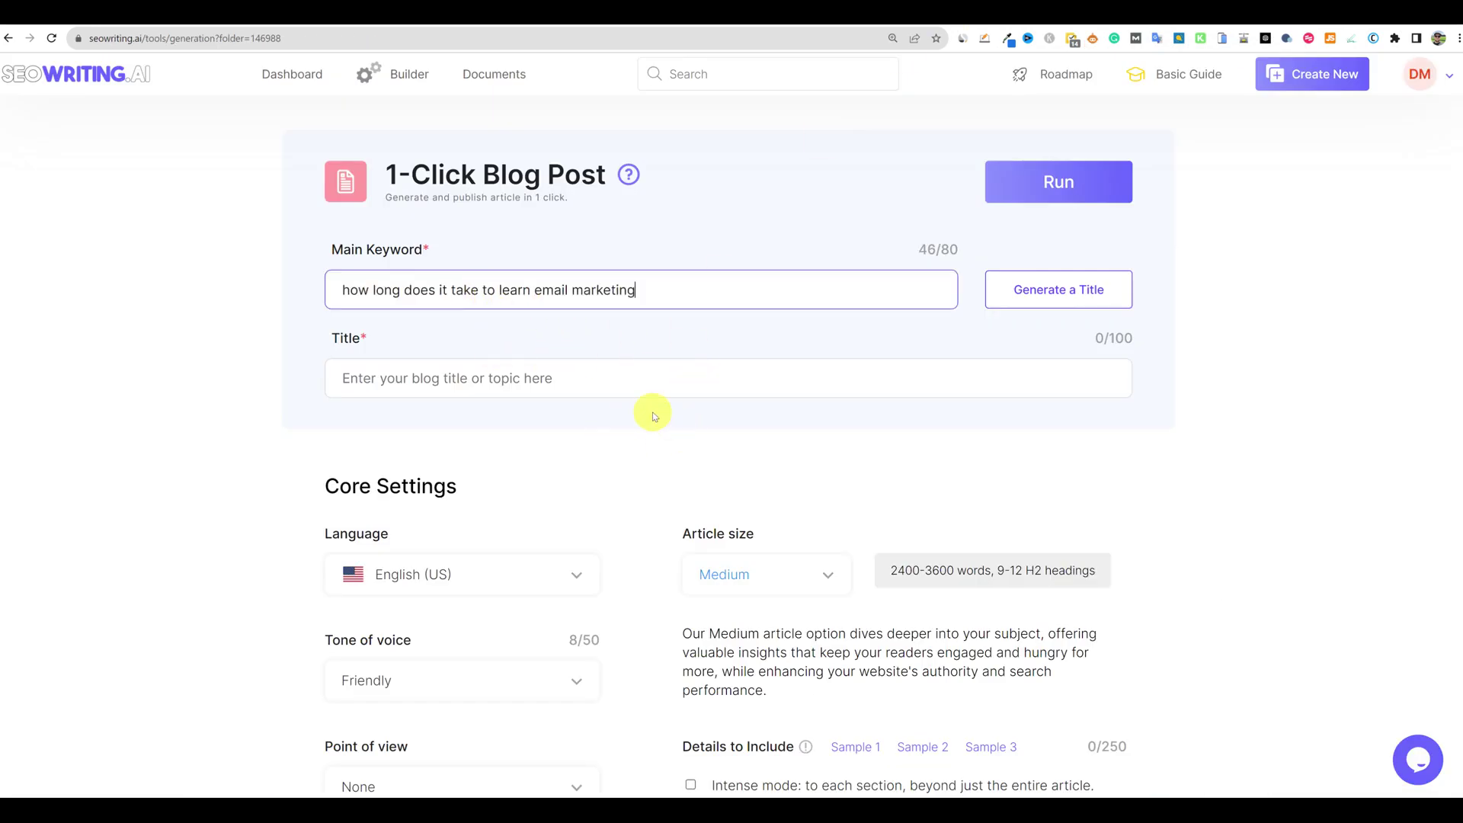
{"action": "left_click", "coordinate": [1094, 304]}
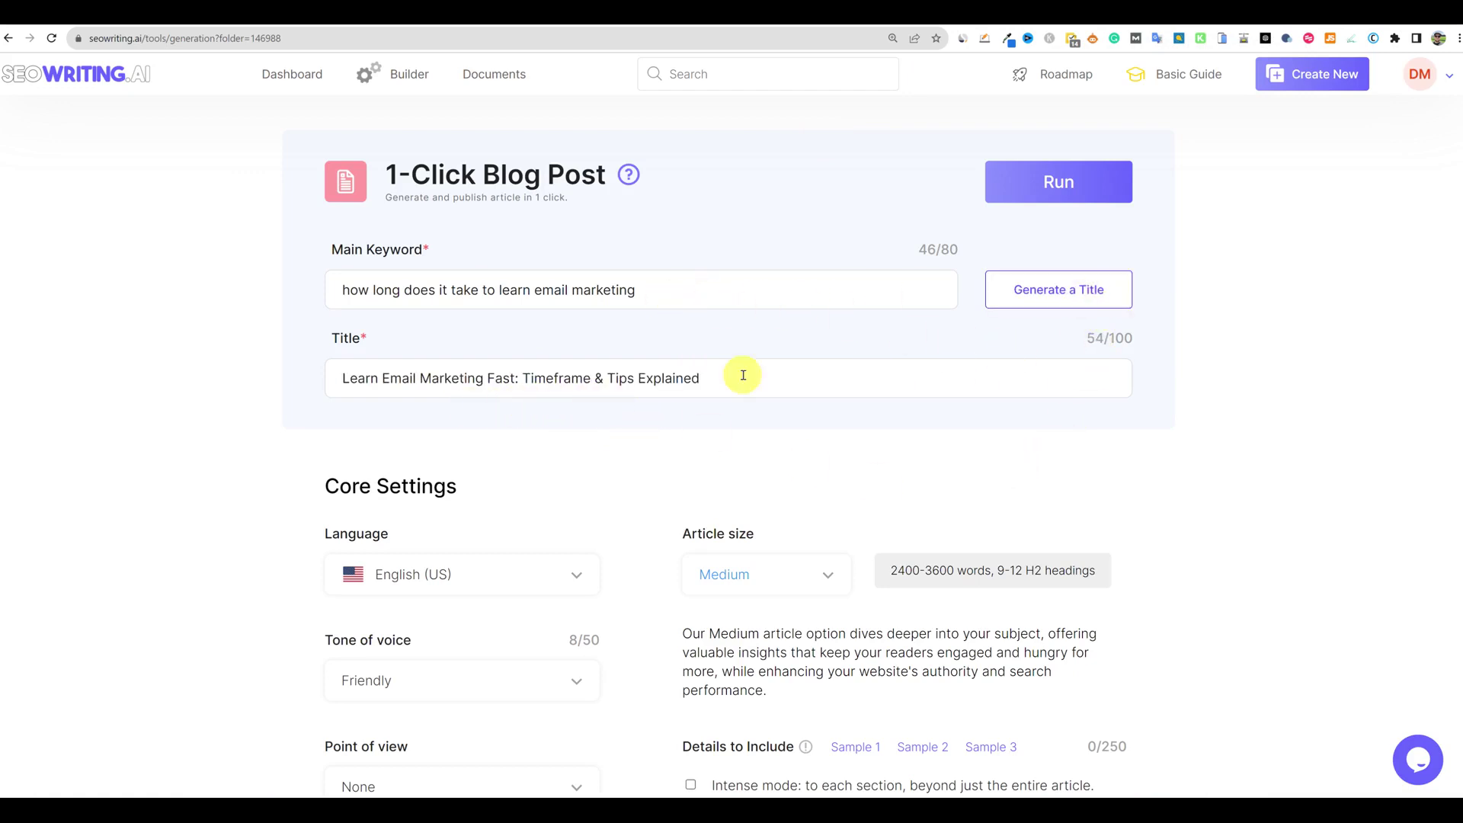
Replace the generated title with the main keyword, capitalised as "How long does it take to learn email marketing"
{"action": "left_click_drag", "start_coordinate": [716, 379], "coordinate": [382, 379]}
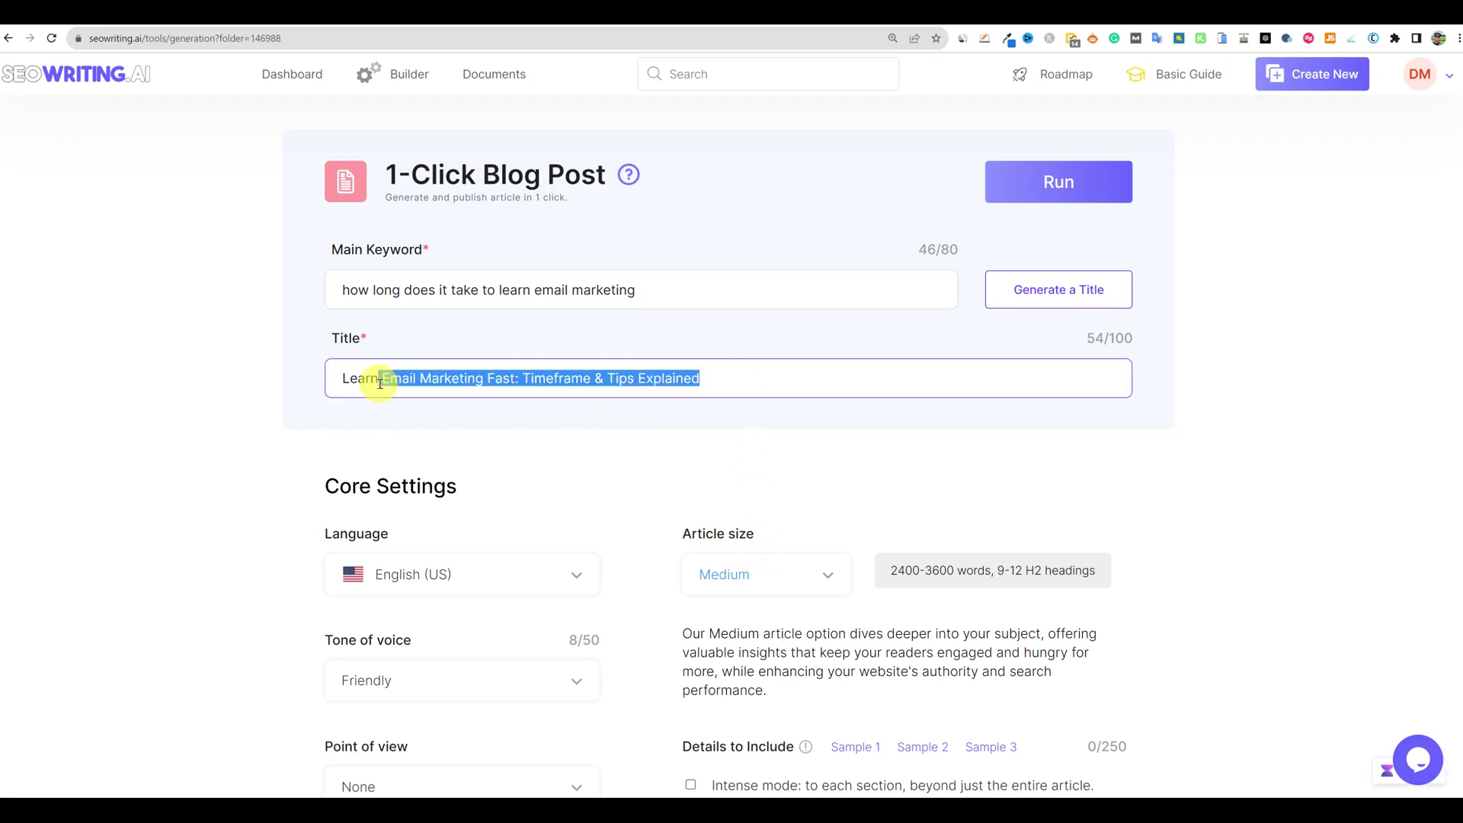
{"action": "left_click", "coordinate": [666, 291]}
{"action": "left_click_drag", "start_coordinate": [682, 295], "coordinate": [311, 294]}
{"action": "key", "text": "ctrl+c"}
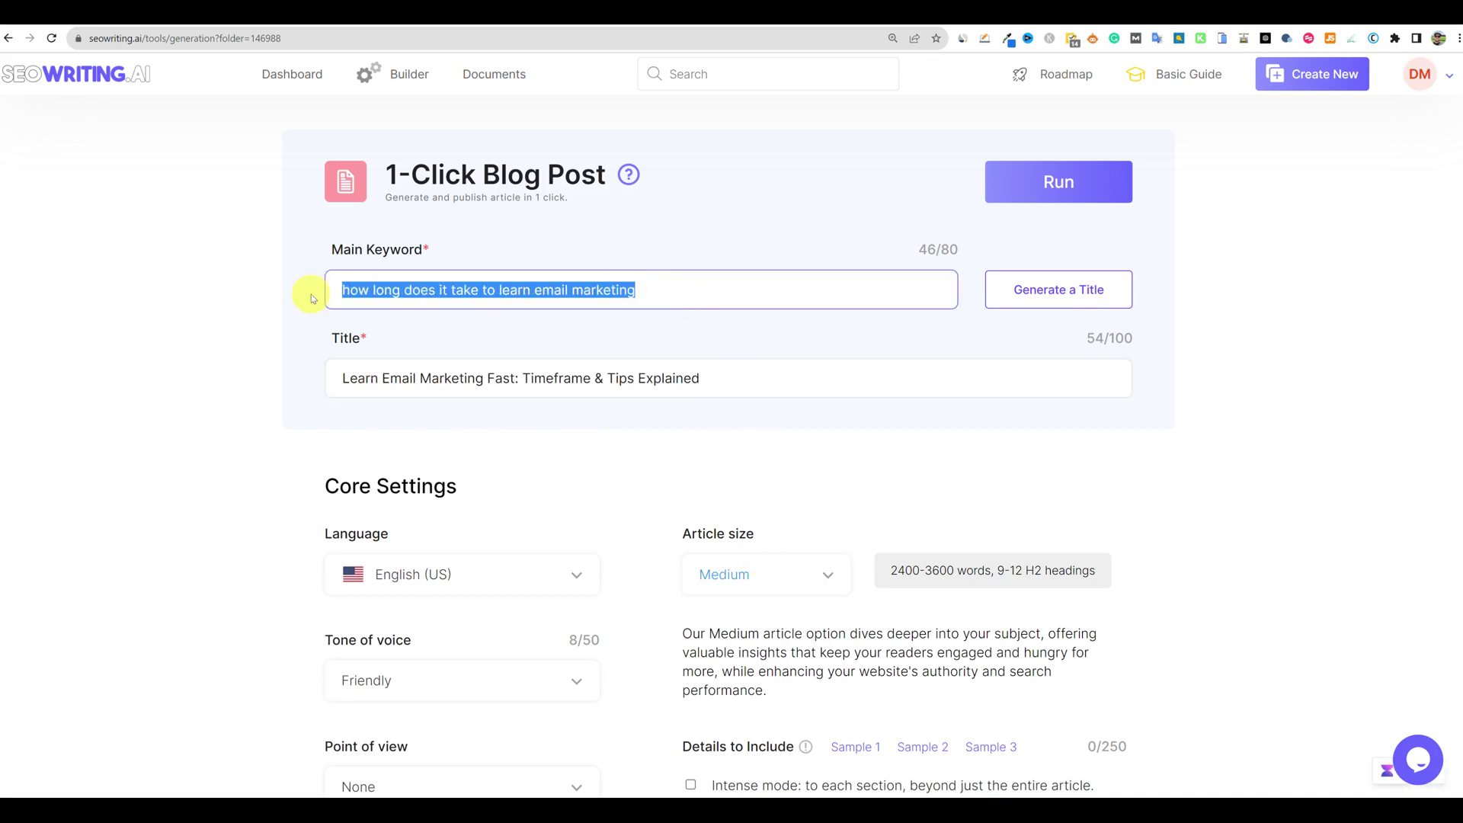
{"action": "left_click_drag", "start_coordinate": [731, 379], "coordinate": [340, 363]}
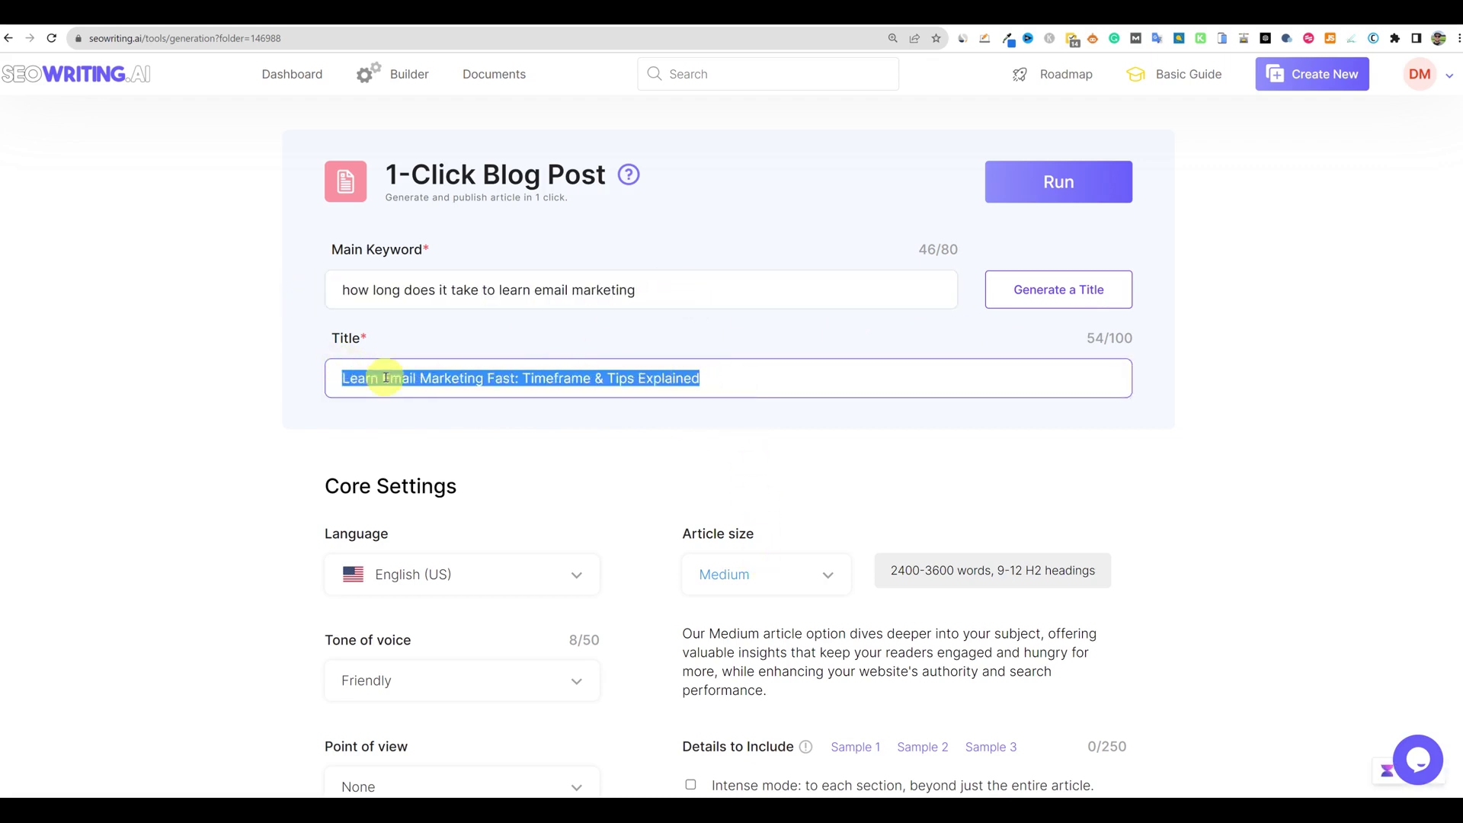
{"action": "key", "text": "ctrl+v"}
{"action": "left_click", "coordinate": [350, 379]}
{"action": "key", "text": "BackSpace"}
{"action": "type", "text": "H"}
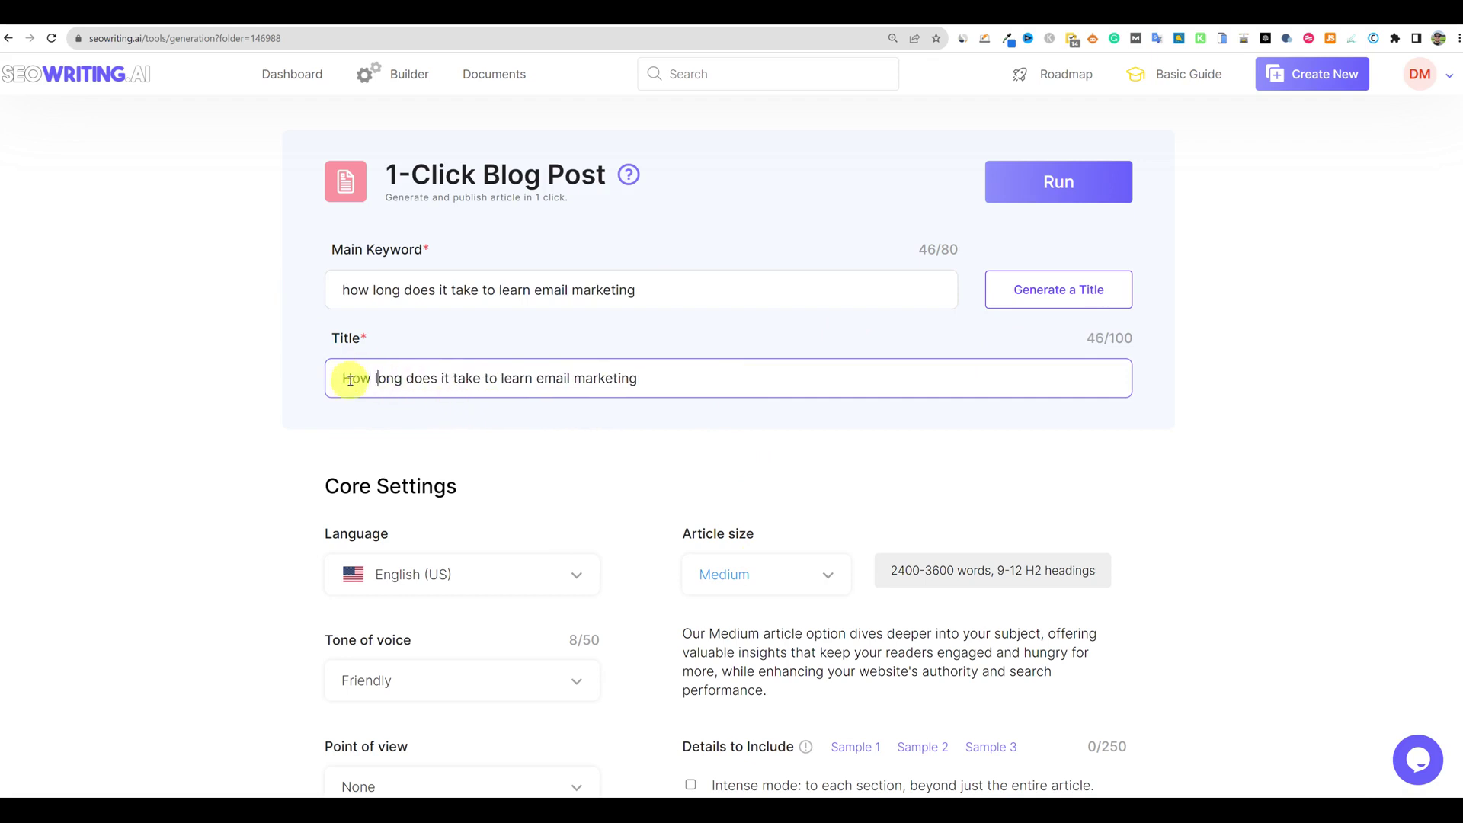
Change the title's capitalisation to "How Long Does It Take to Learn Email Marketing"
{"action": "key", "text": "BackSpace"}
{"action": "type", "text": "L"}
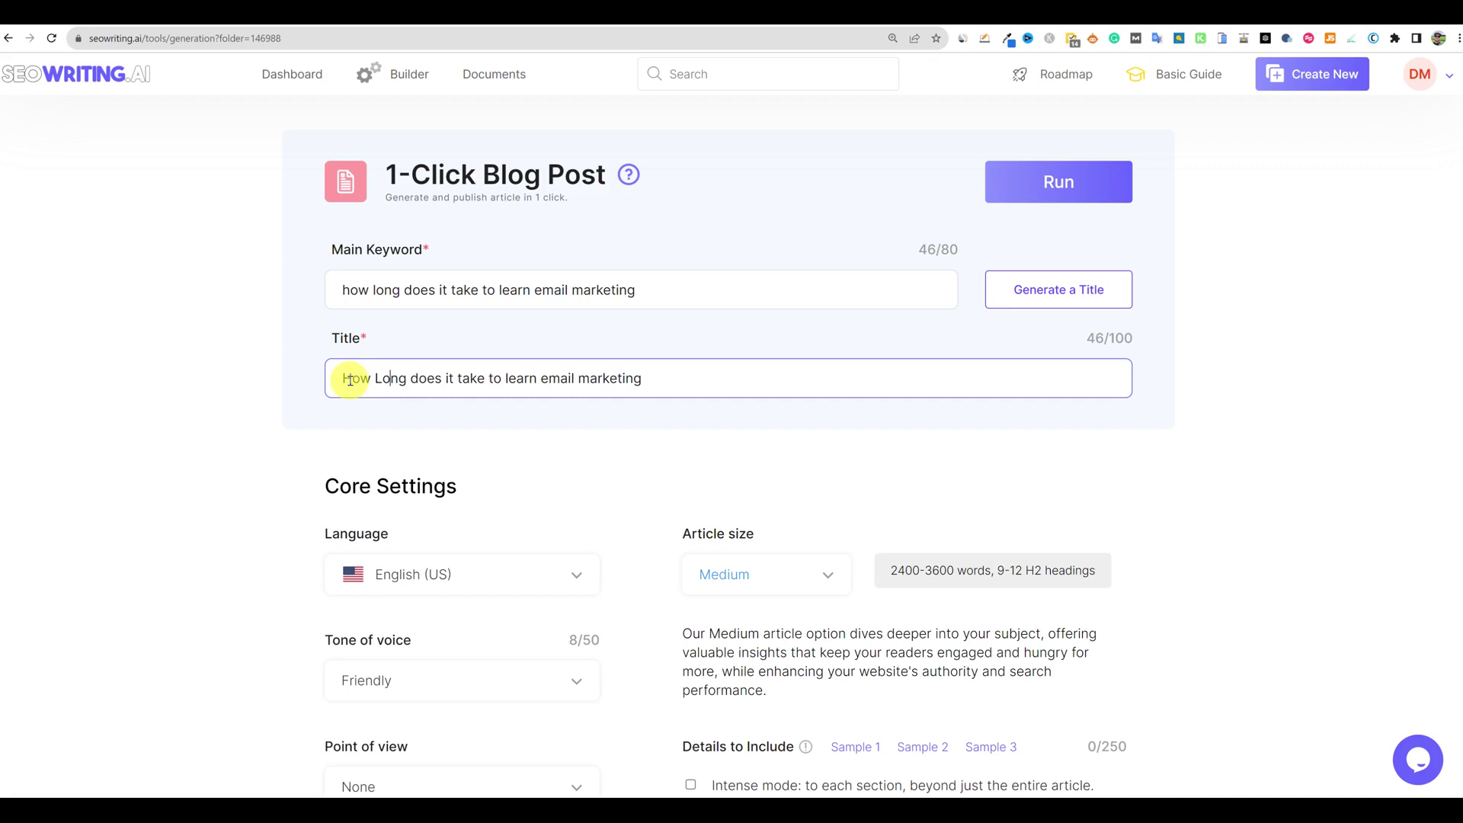
{"action": "key", "text": "BackSpace"}
{"action": "type", "text": "D"}
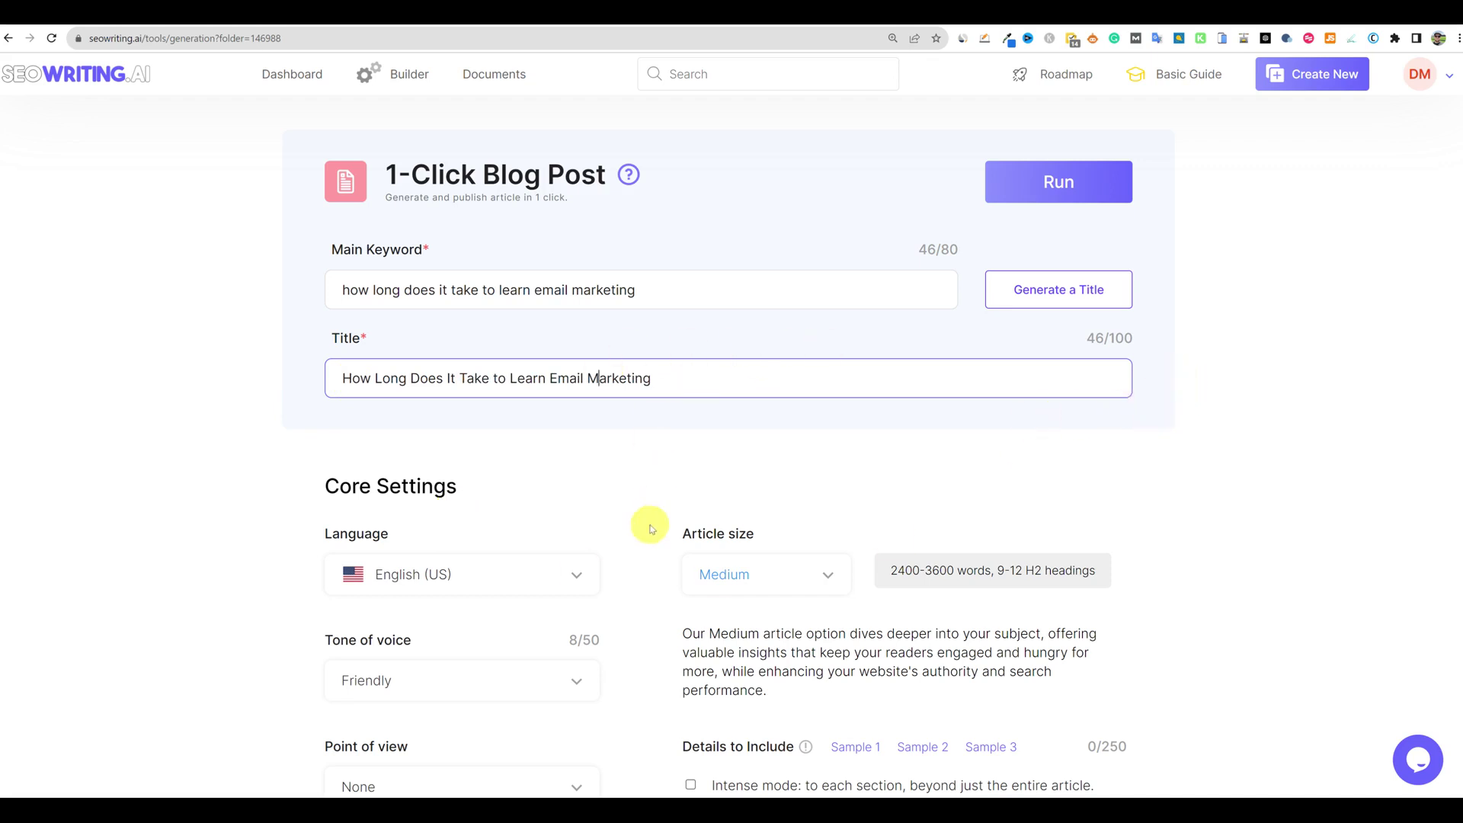
Switch to NeuronWriter, look over its home page, and confirm the ten selected competitors to generate content guidelines for the email marketing query
{"action": "scroll", "coordinate": [626, 518], "scroll_direction": "down", "scroll_amount": 4}
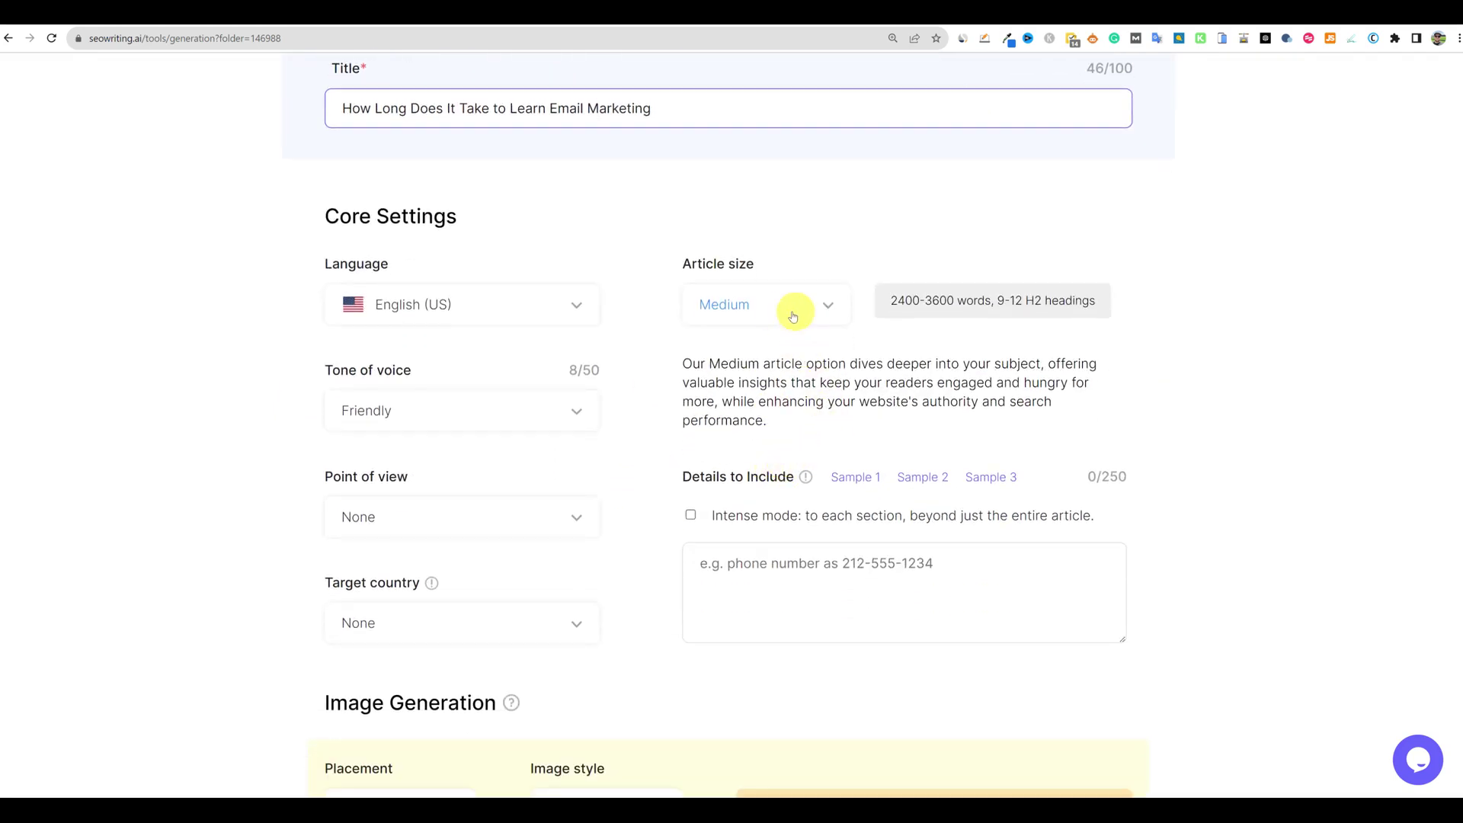
{"action": "left_click", "coordinate": [1262, 24]}
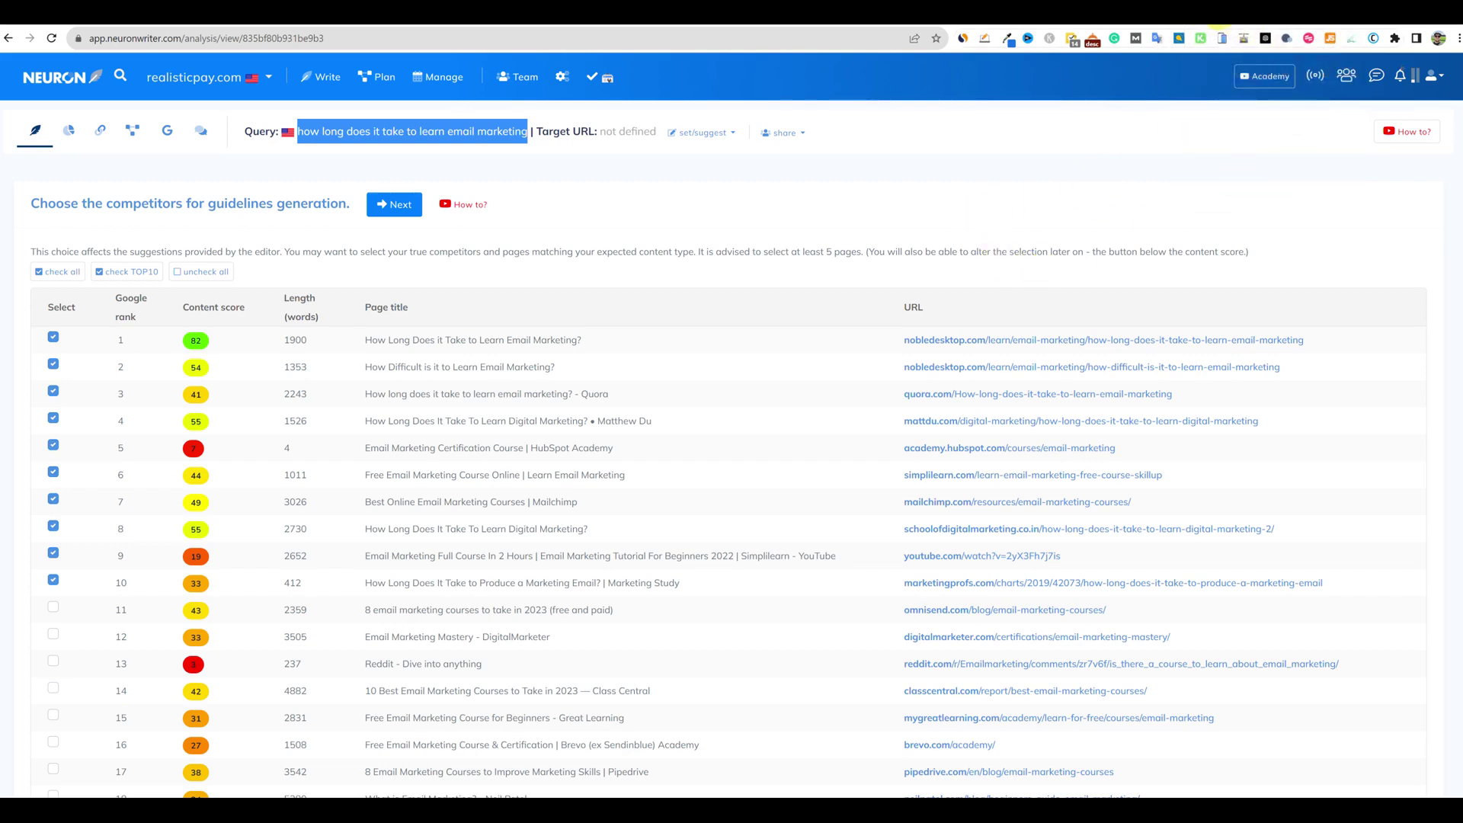
{"action": "mouse_move", "coordinate": [1212, 22]}
{"action": "left_click", "coordinate": [1213, 14]}
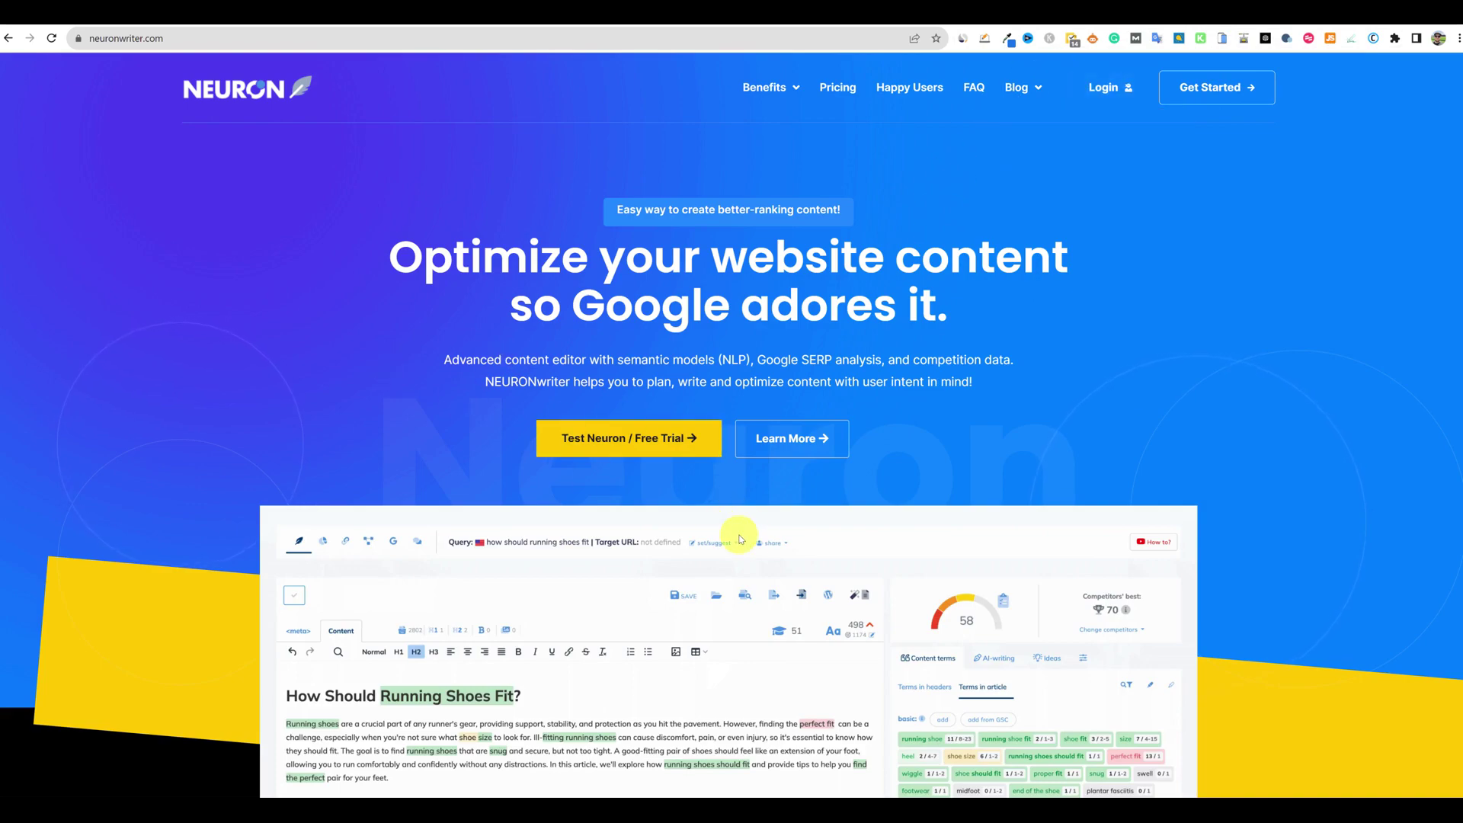
{"action": "scroll", "coordinate": [739, 540], "scroll_direction": "down", "scroll_amount": 5}
{"action": "scroll", "coordinate": [1154, 471], "scroll_direction": "up", "scroll_amount": 5}
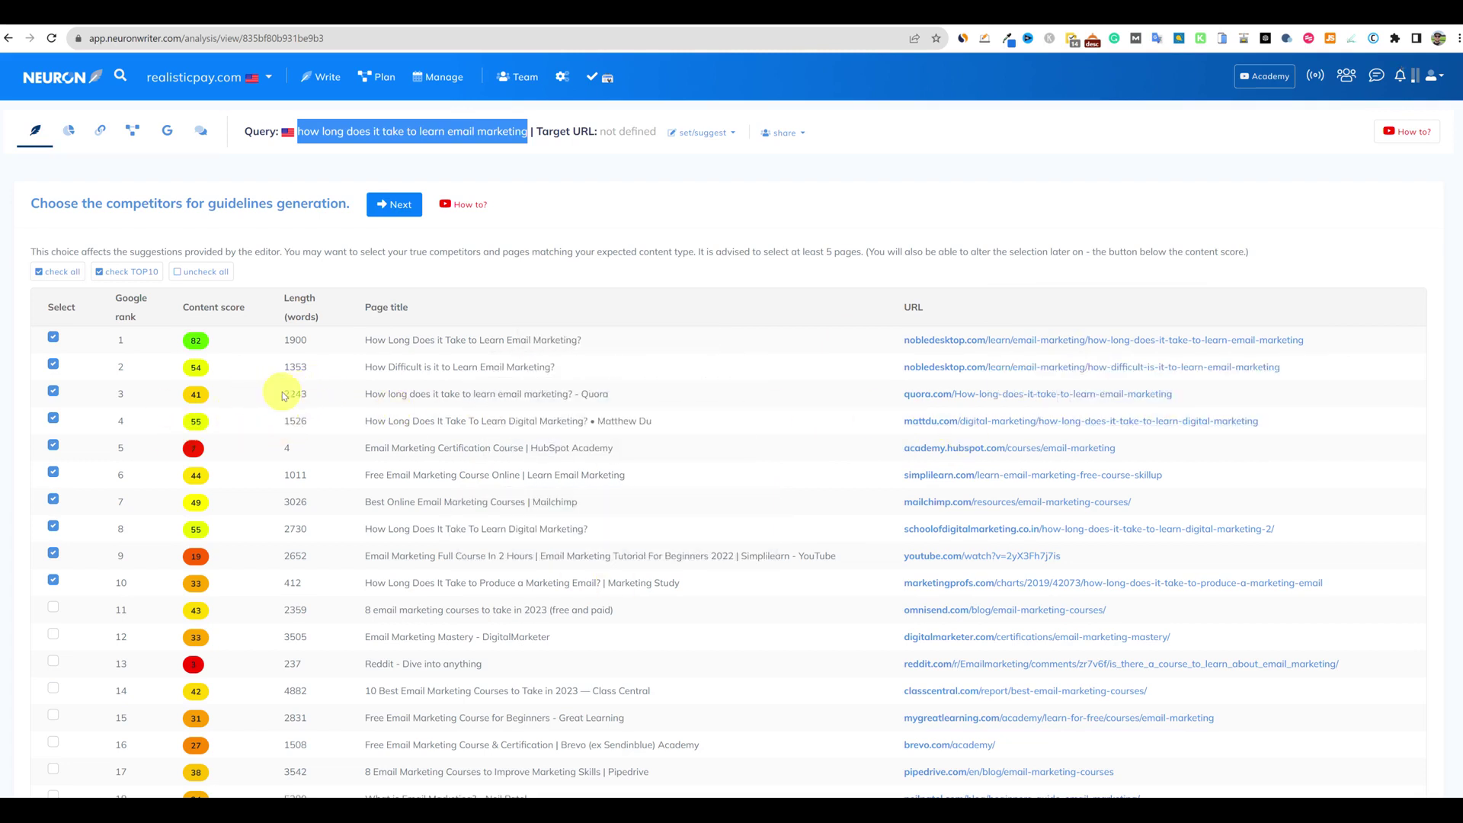
{"action": "left_click", "coordinate": [405, 208]}
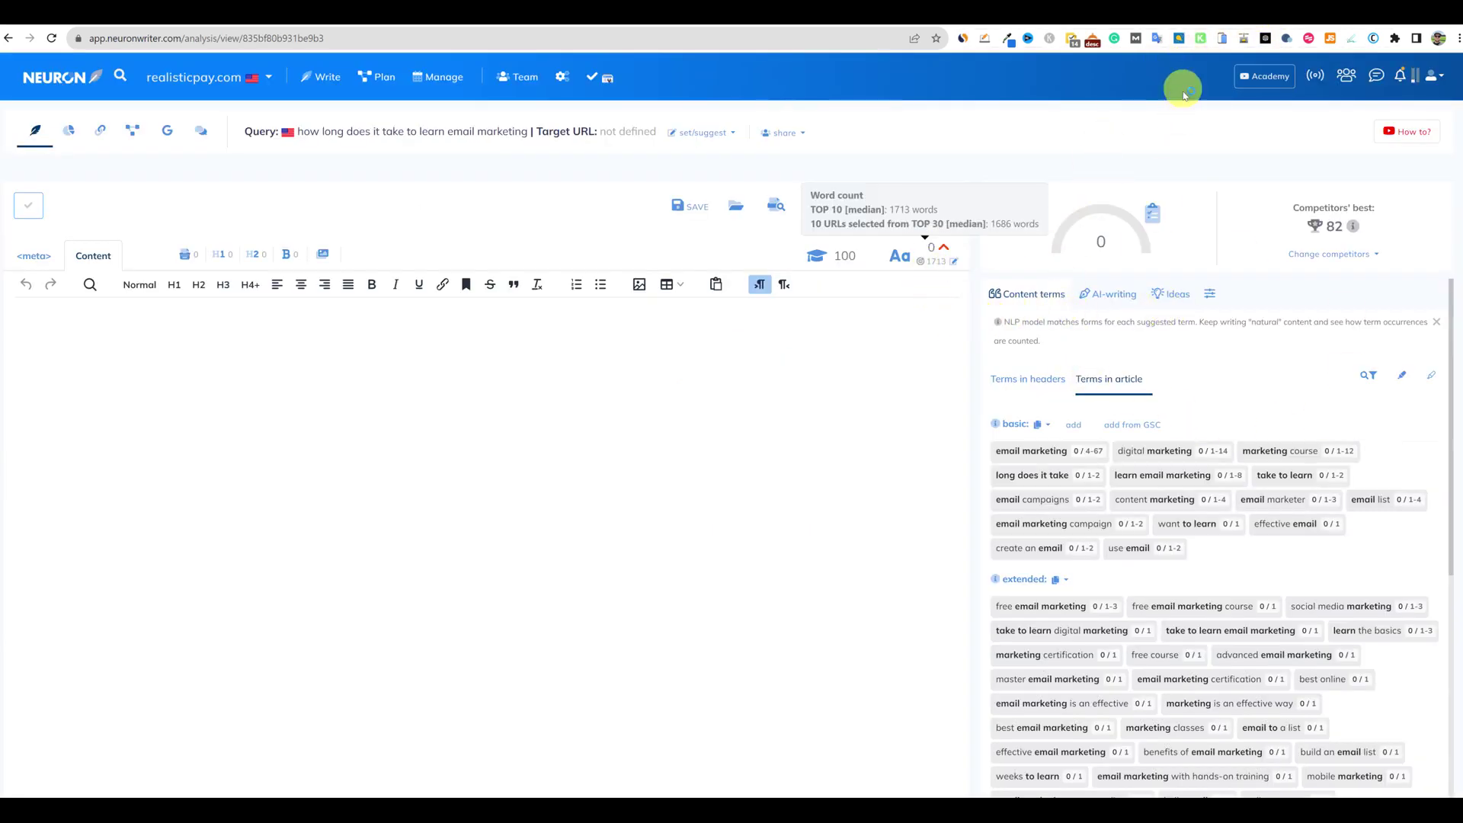
Back in SEOWriting, set the article size to Small and the tone of voice to Authoritative
{"action": "left_click", "coordinate": [1008, 38]}
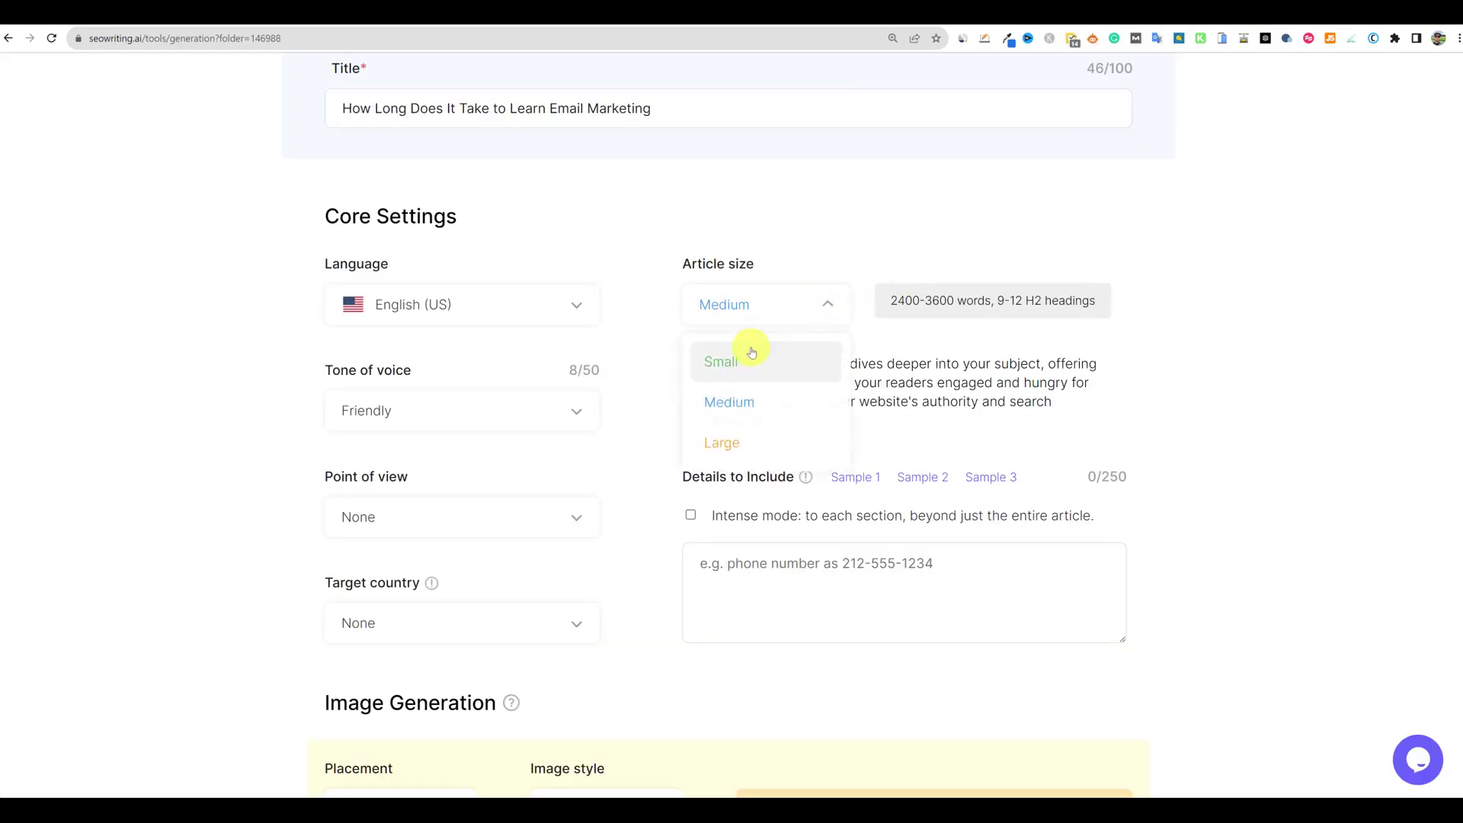
{"action": "left_click", "coordinate": [743, 363]}
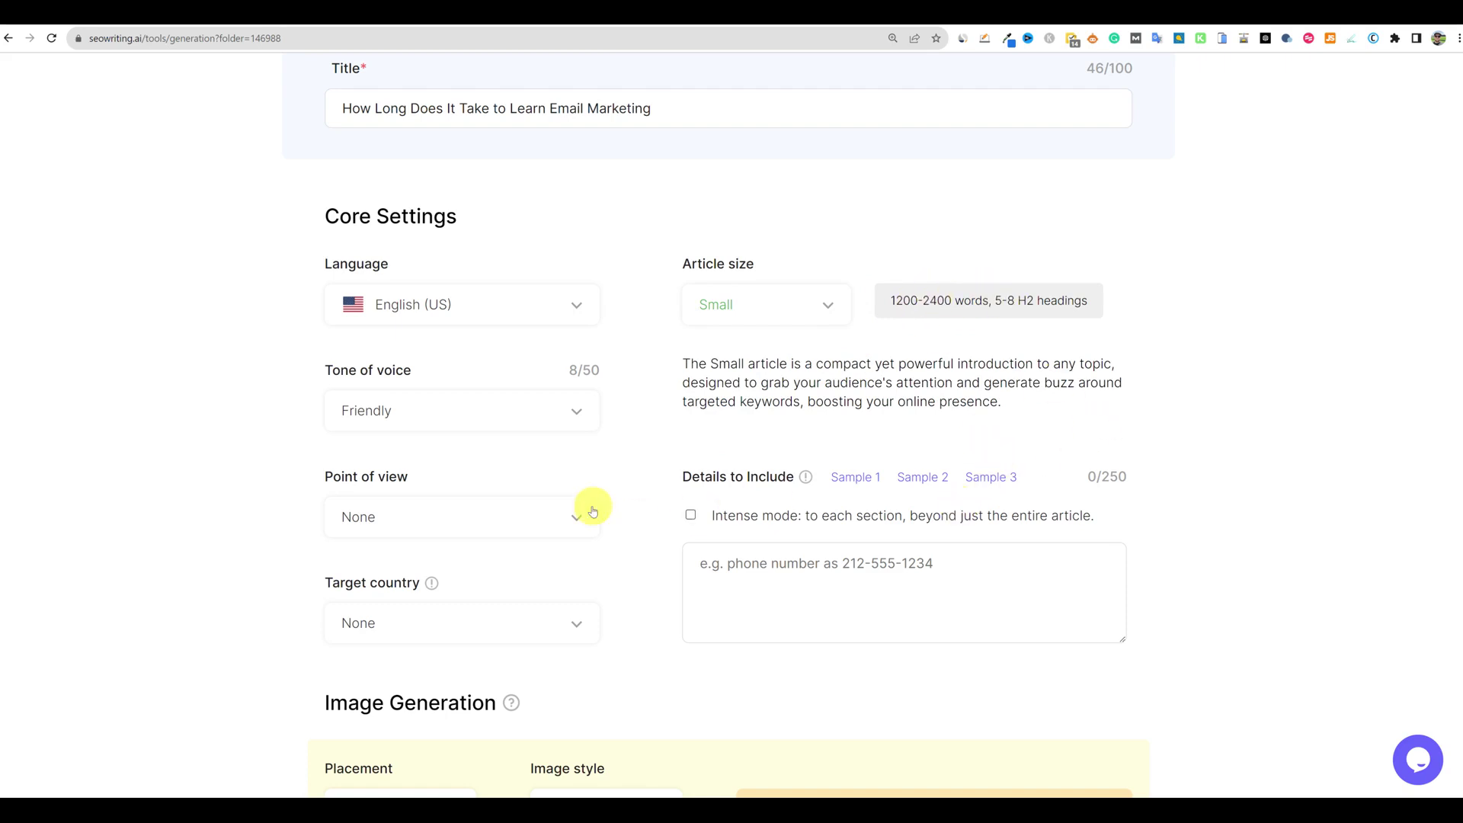
{"action": "left_click", "coordinate": [578, 412]}
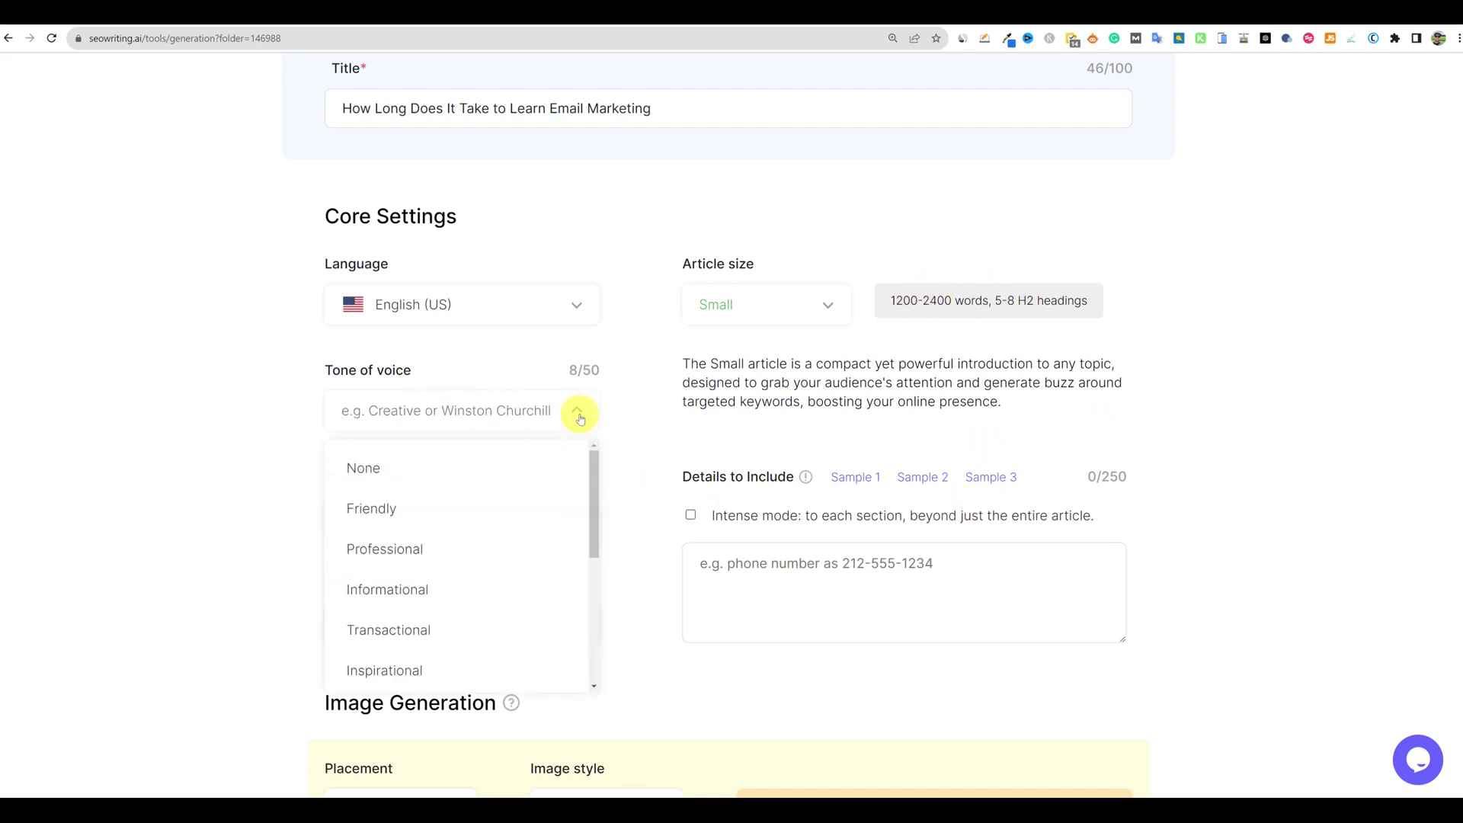
{"action": "scroll", "coordinate": [430, 592], "scroll_direction": "down", "scroll_amount": 1}
{"action": "scroll", "coordinate": [431, 592], "scroll_direction": "down", "scroll_amount": 5}
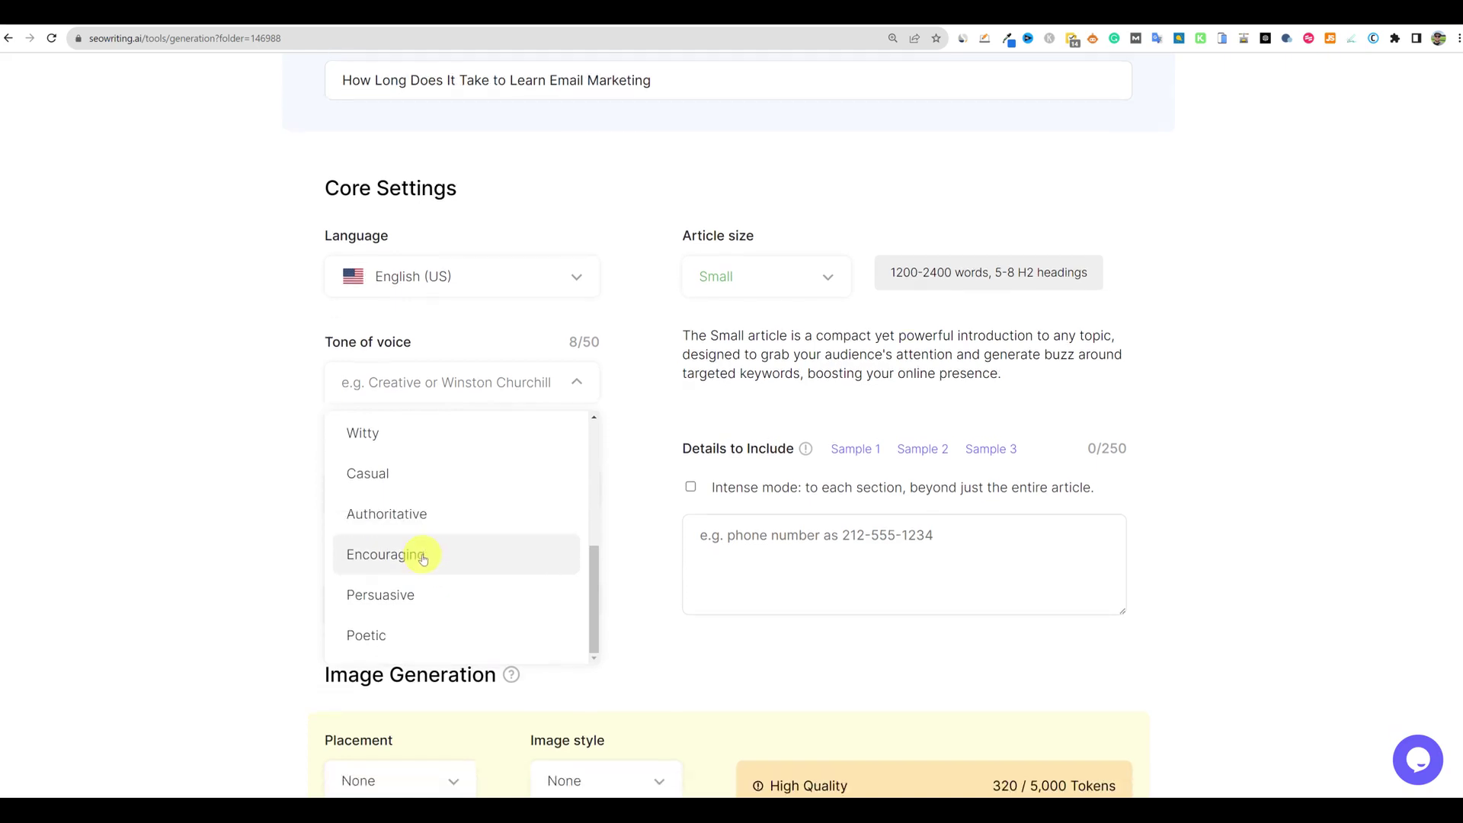
{"action": "scroll", "coordinate": [438, 516], "scroll_direction": "up", "scroll_amount": 1}
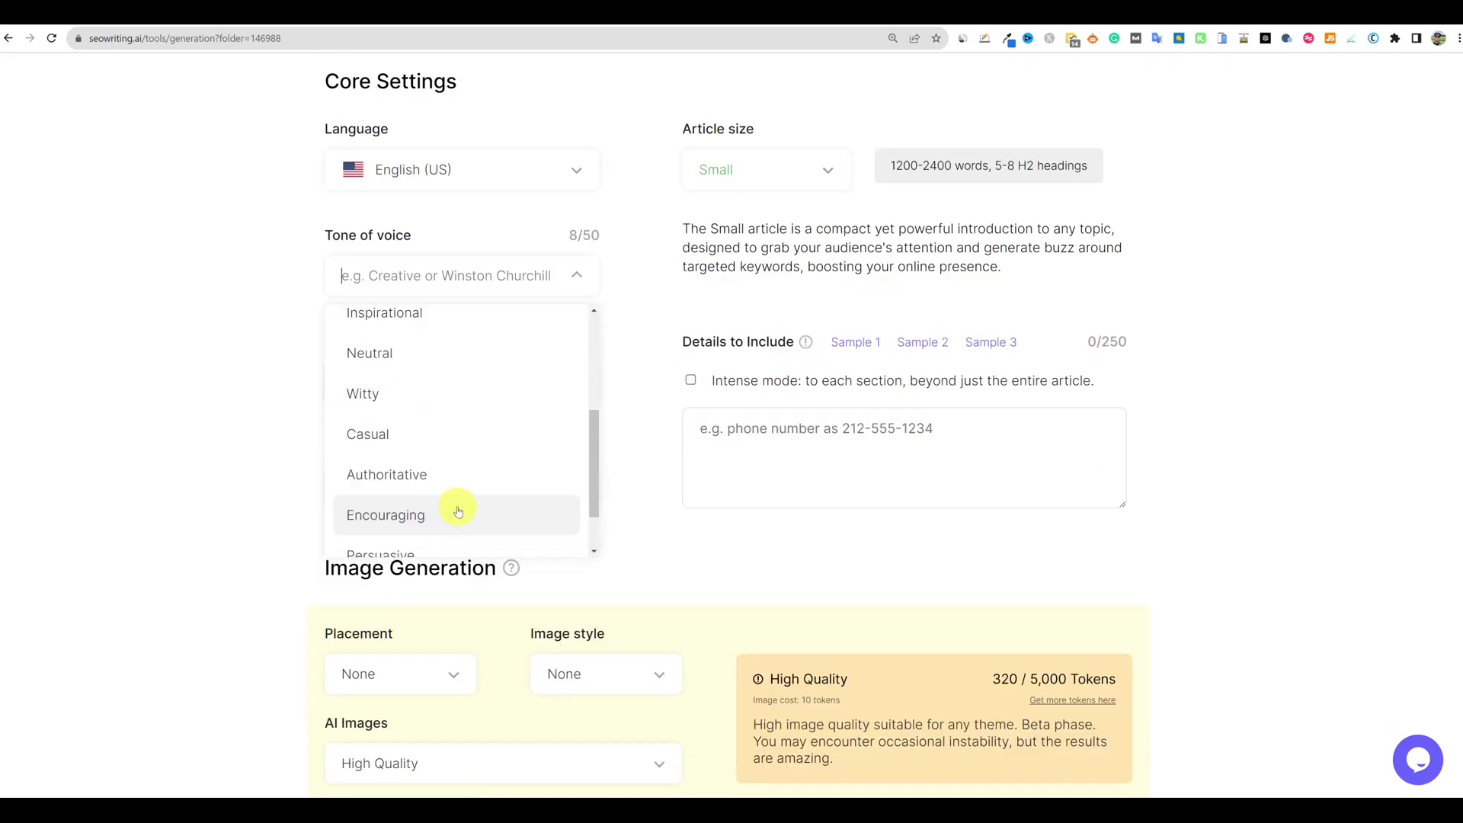
{"action": "left_click", "coordinate": [410, 474]}
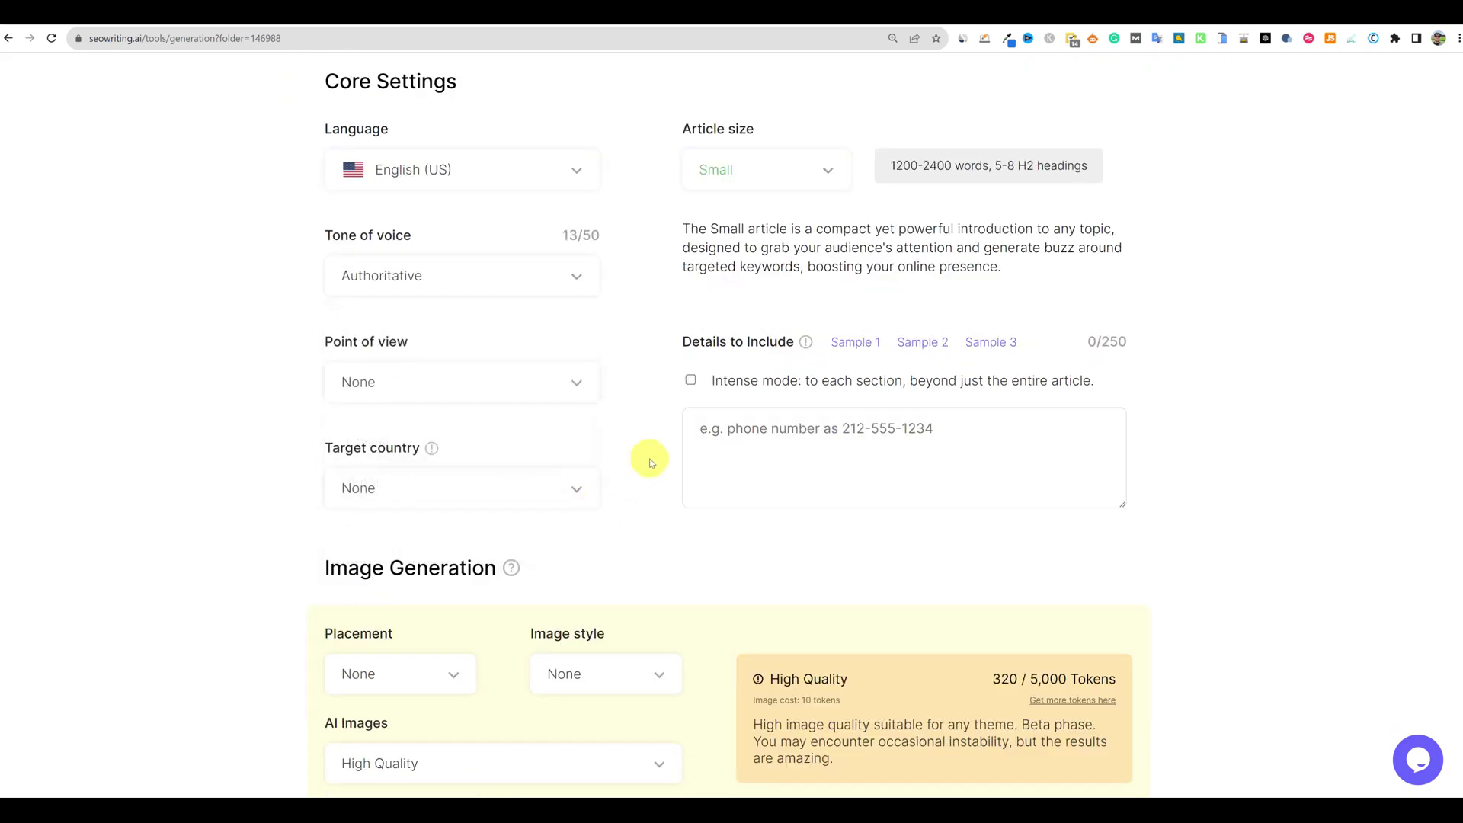
Set the point of view to Second person (you, your, yours) and the target country to United States
{"action": "scroll", "coordinate": [655, 404], "scroll_direction": "up", "scroll_amount": 1}
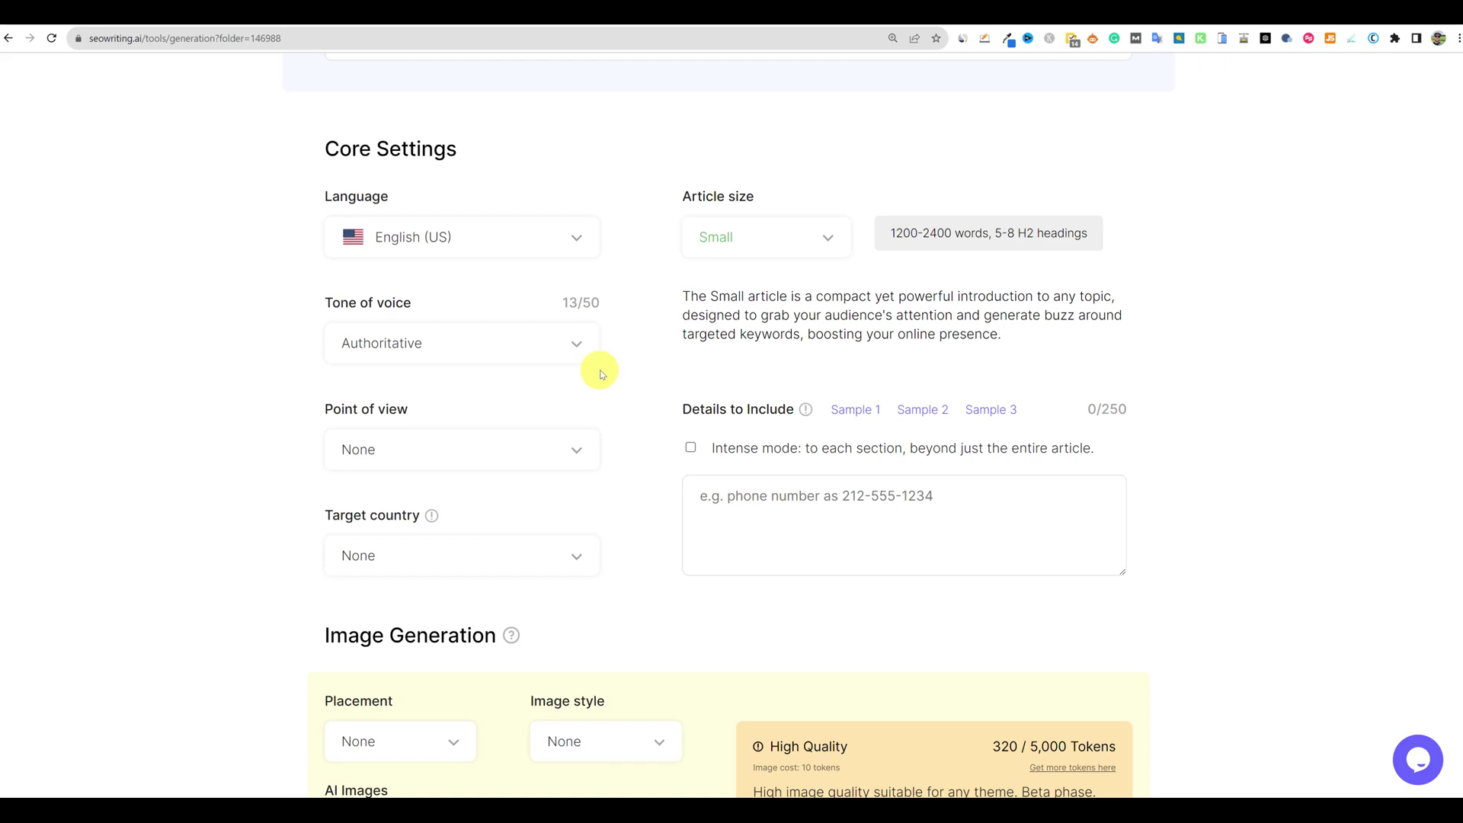
{"action": "left_click", "coordinate": [570, 446]}
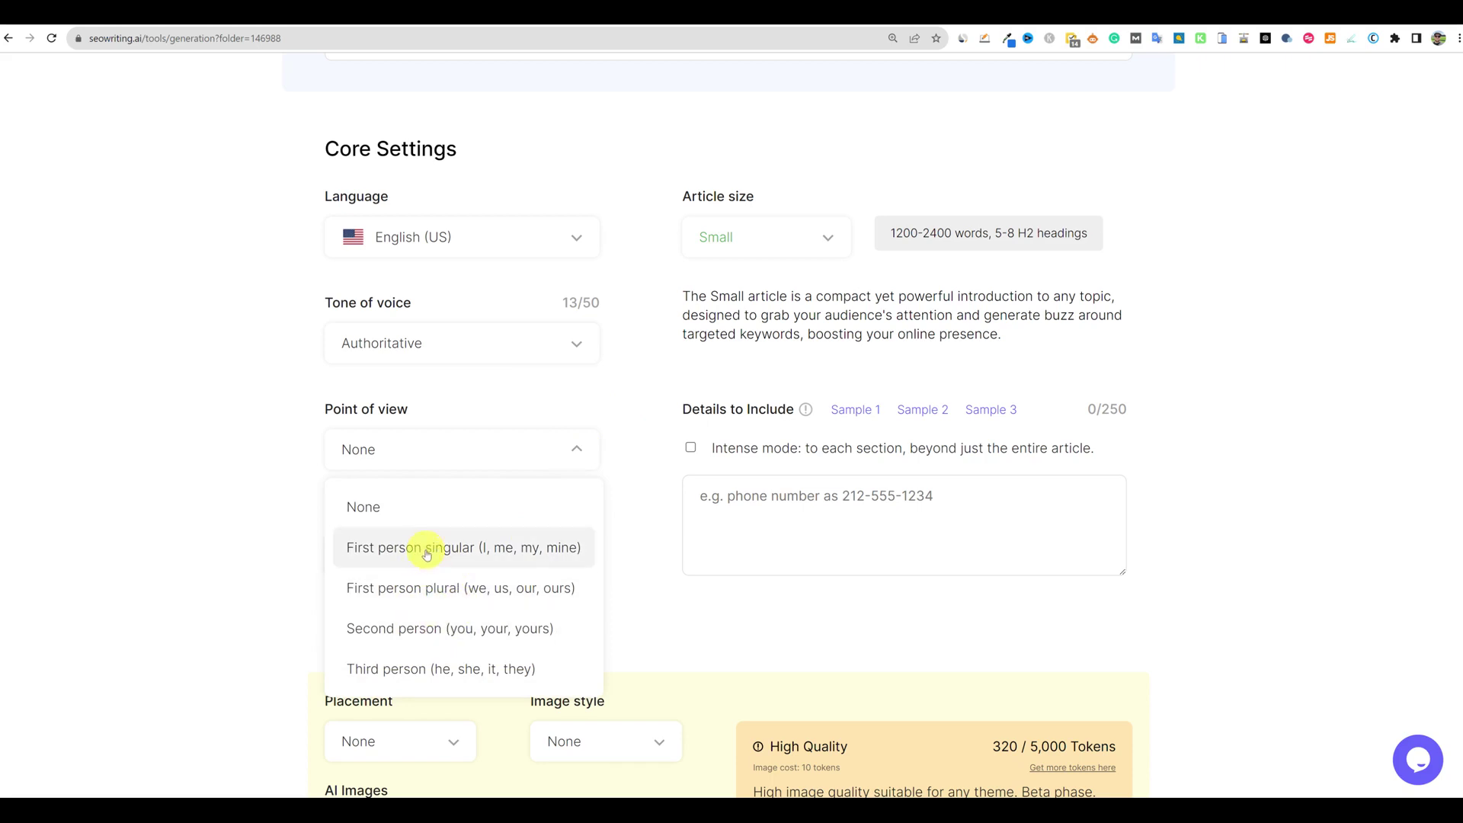
{"action": "left_click", "coordinate": [461, 629]}
{"action": "scroll", "coordinate": [533, 548], "scroll_direction": "down", "scroll_amount": 1}
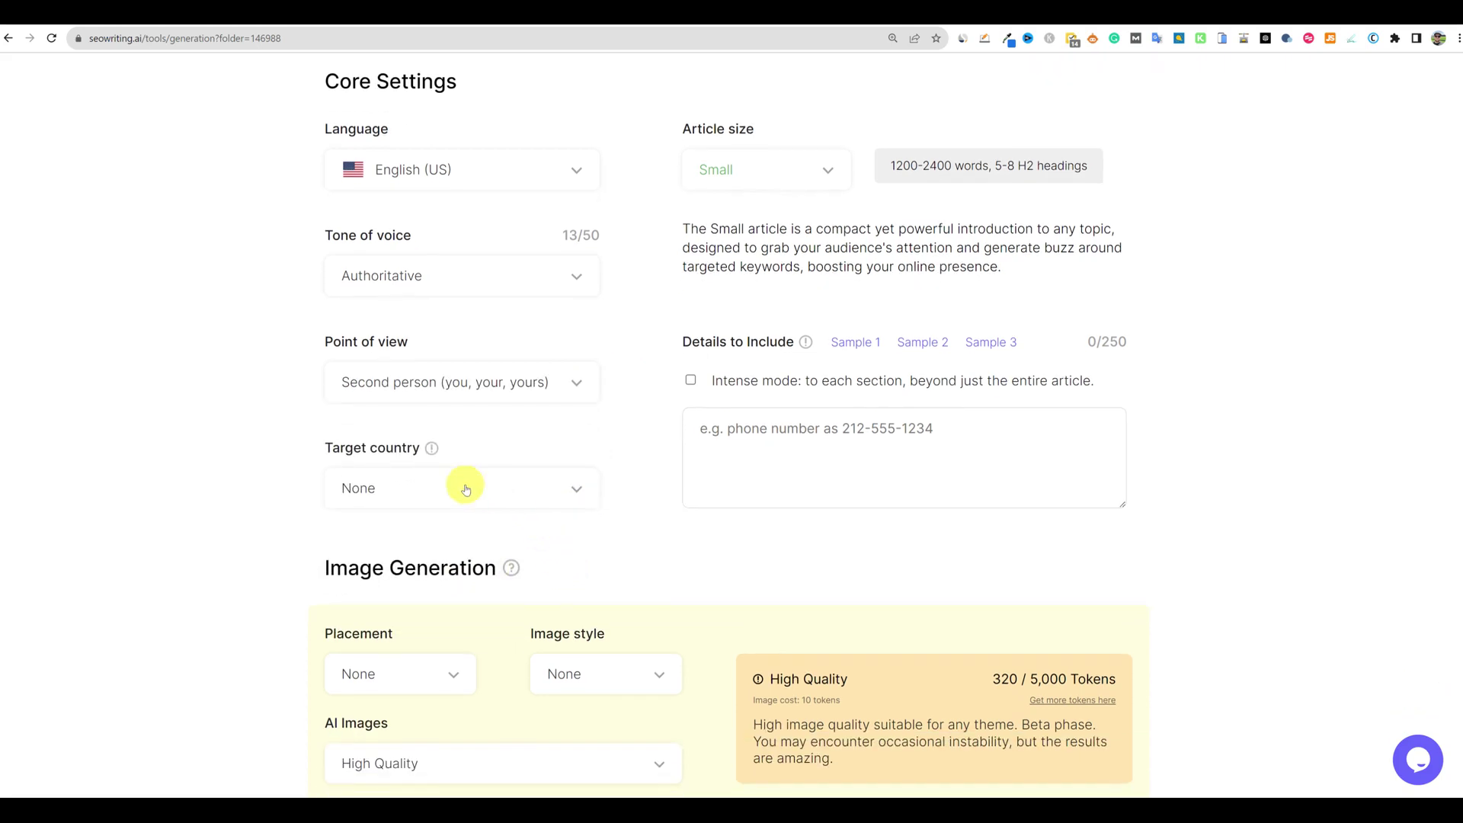
{"action": "left_click", "coordinate": [579, 489]}
{"action": "left_click", "coordinate": [411, 587]}
Configure image generation with placement After H1 Only, image style Photo and High Quality AI images
{"action": "scroll", "coordinate": [572, 533], "scroll_direction": "down", "scroll_amount": 3}
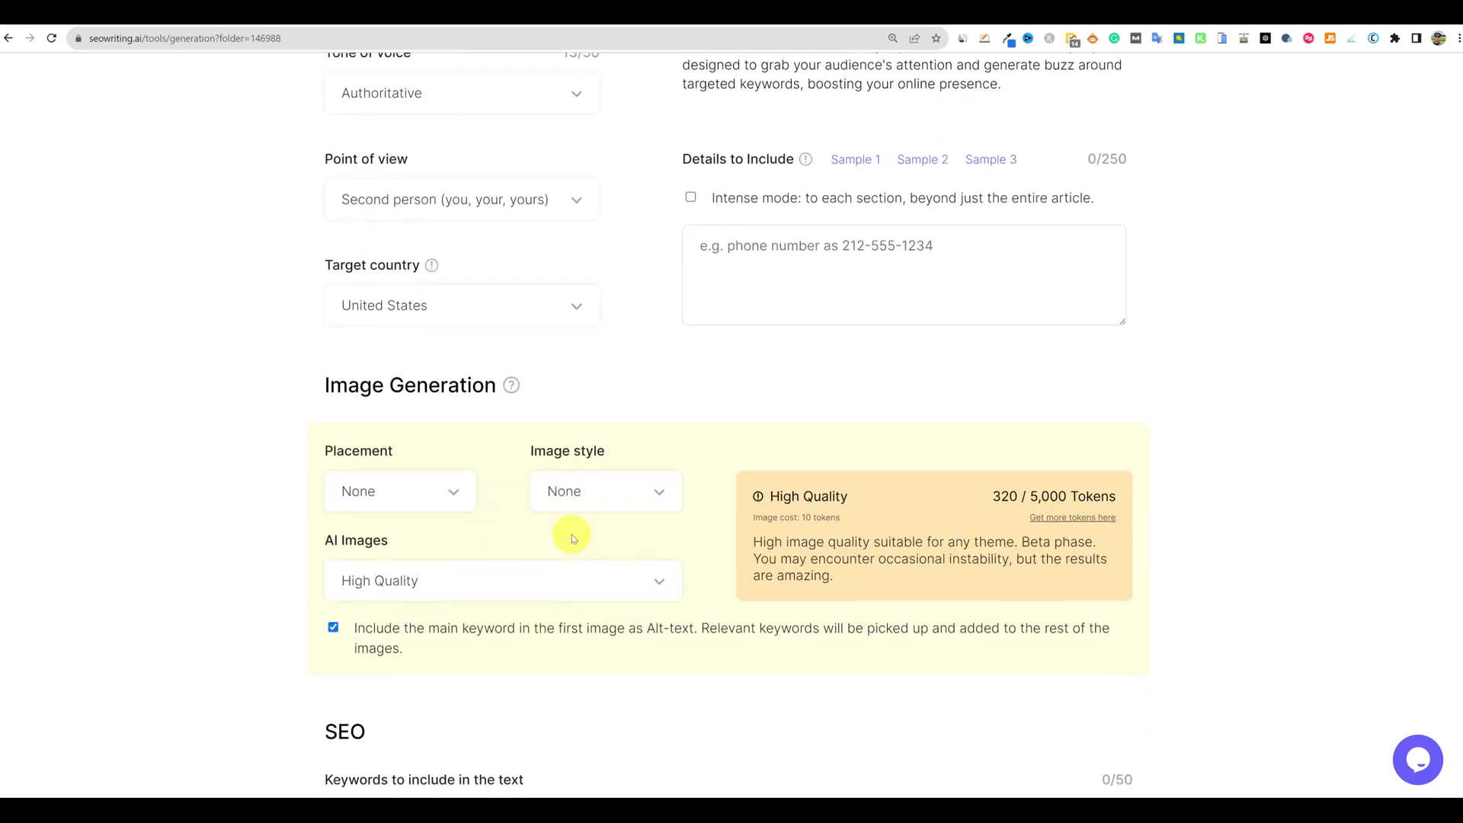
{"action": "left_click", "coordinate": [454, 474]}
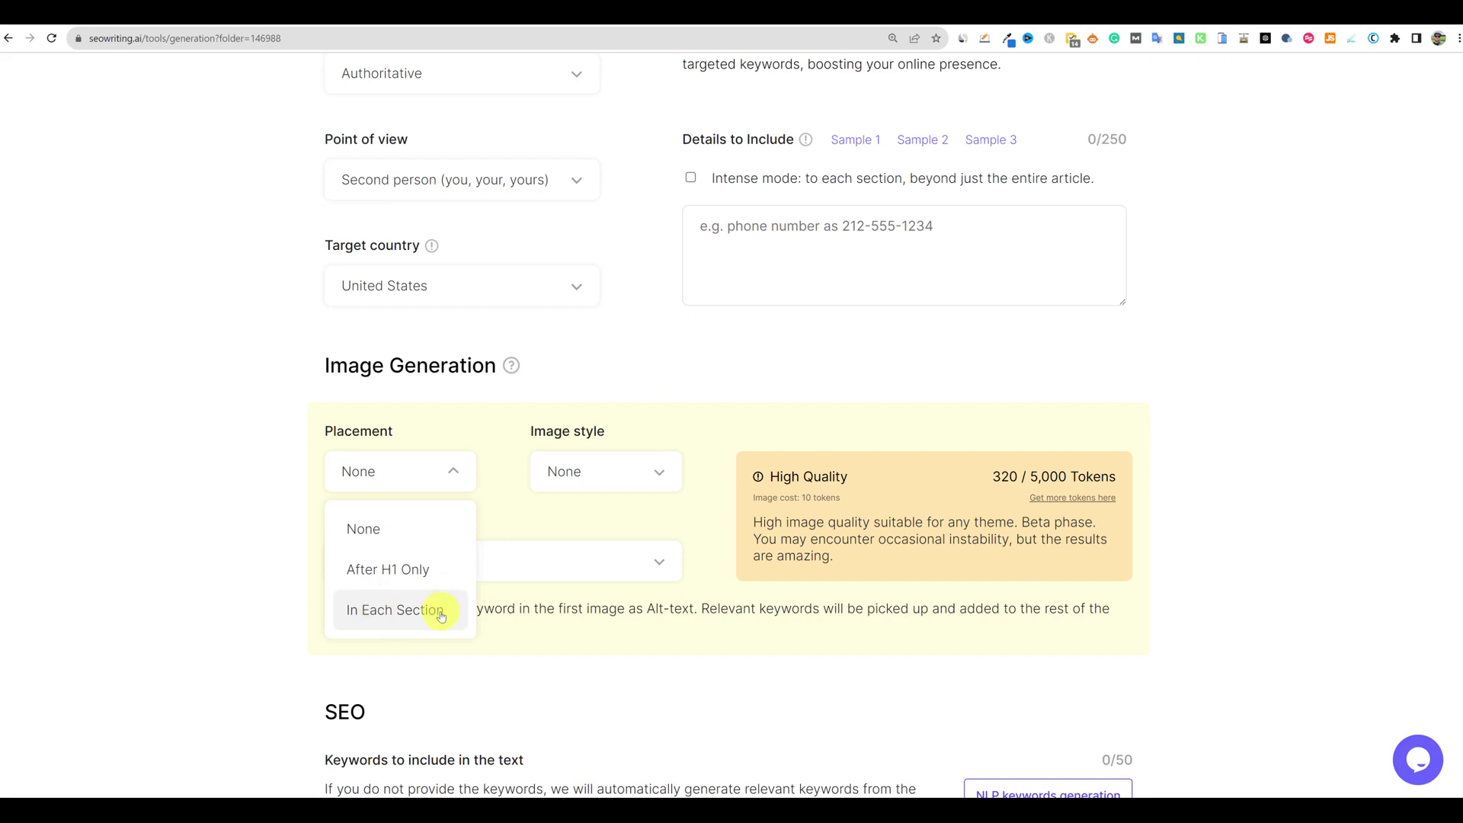
{"action": "left_click", "coordinate": [384, 573]}
{"action": "left_click", "coordinate": [661, 481]}
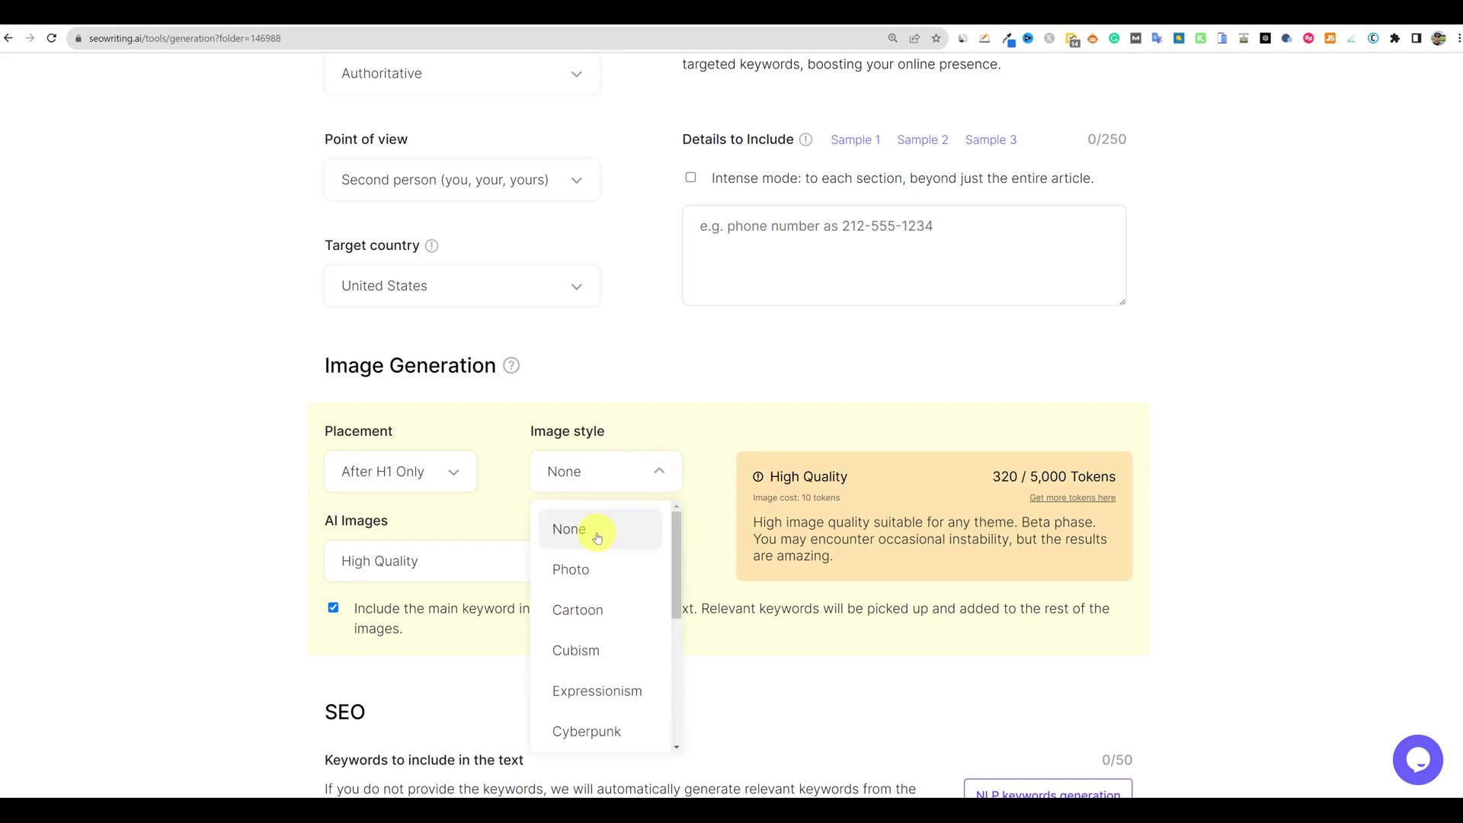
{"action": "left_click", "coordinate": [577, 573]}
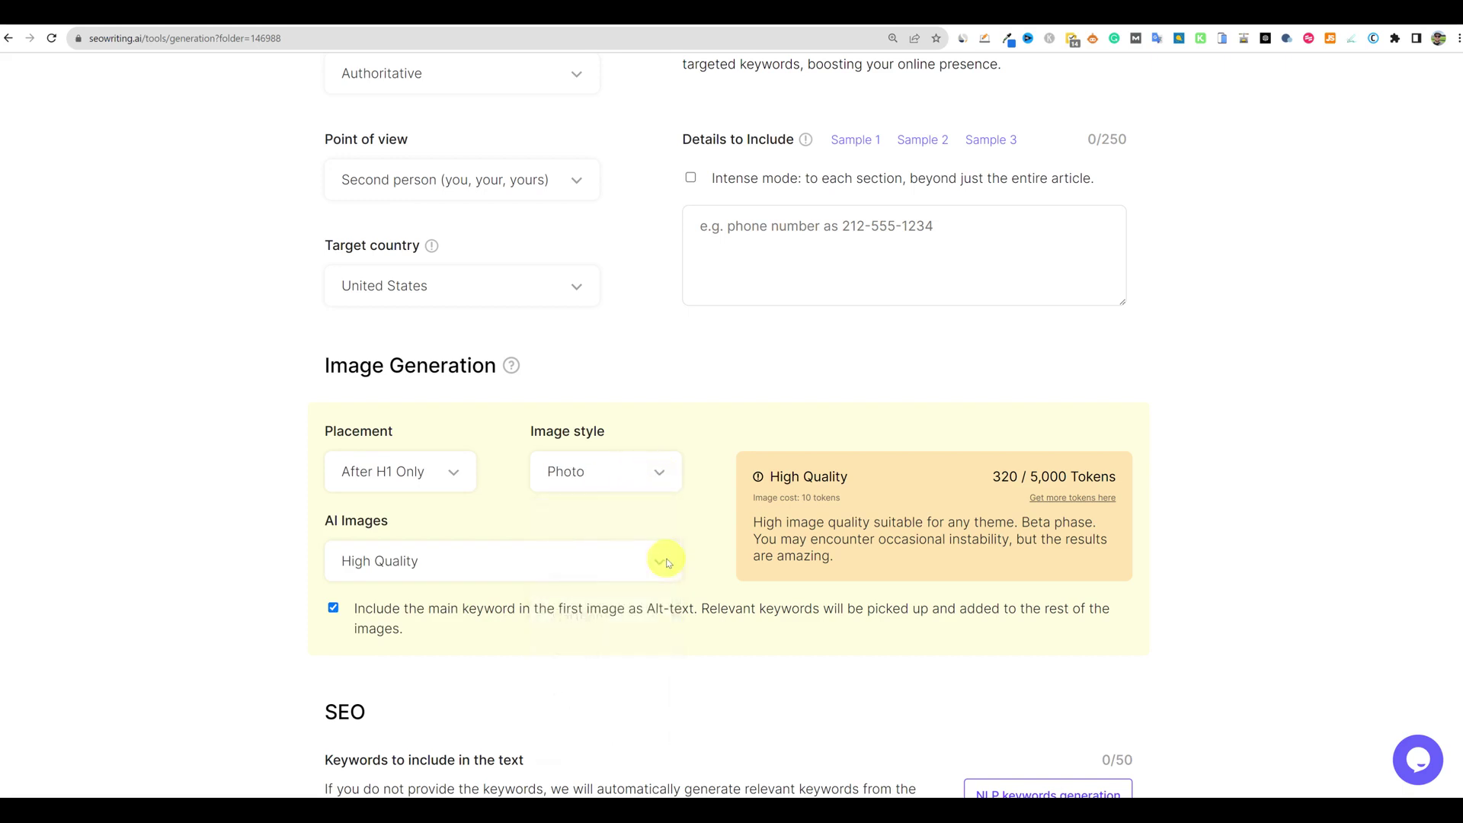
{"action": "left_click", "coordinate": [662, 561]}
{"action": "left_click", "coordinate": [419, 660]}
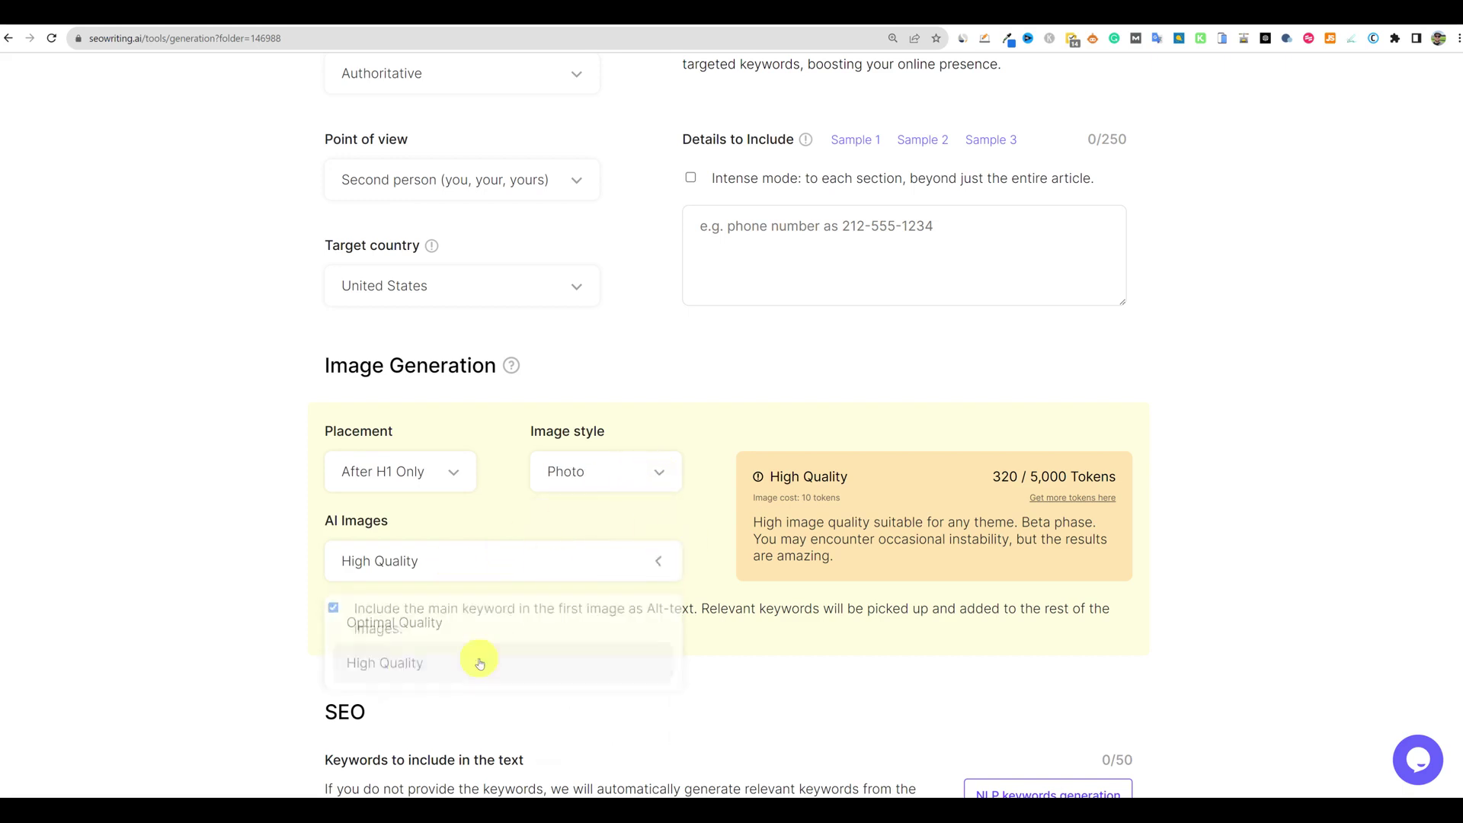
Switch to the NeuronWriter analysis and copy all visible content terms to the clipboard as a list of terms
{"action": "scroll", "coordinate": [597, 620], "scroll_direction": "down", "scroll_amount": 2}
{"action": "scroll", "coordinate": [1001, 486], "scroll_direction": "down", "scroll_amount": 3}
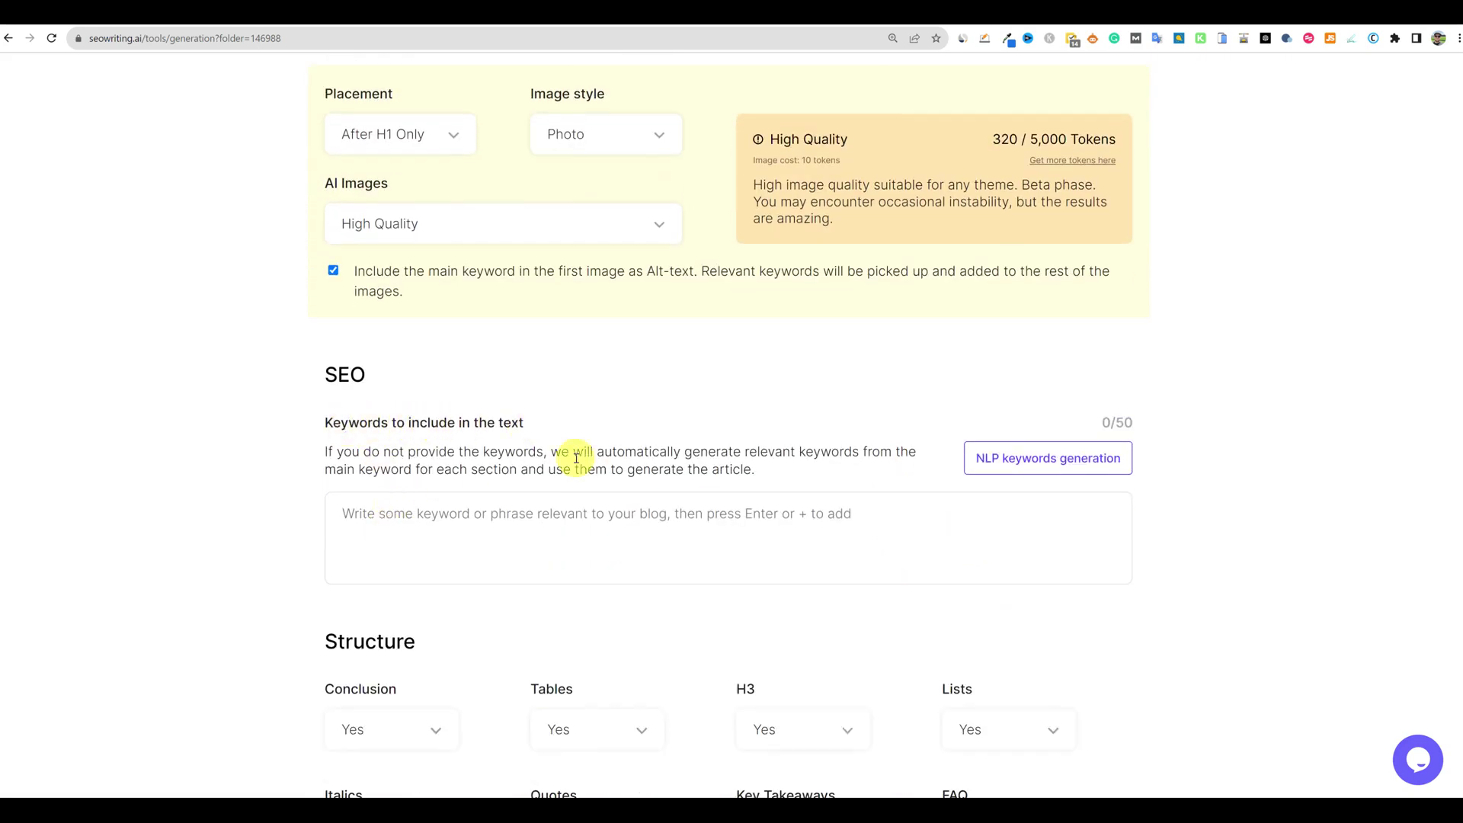
{"action": "scroll", "coordinate": [953, 495], "scroll_direction": "down", "scroll_amount": 1}
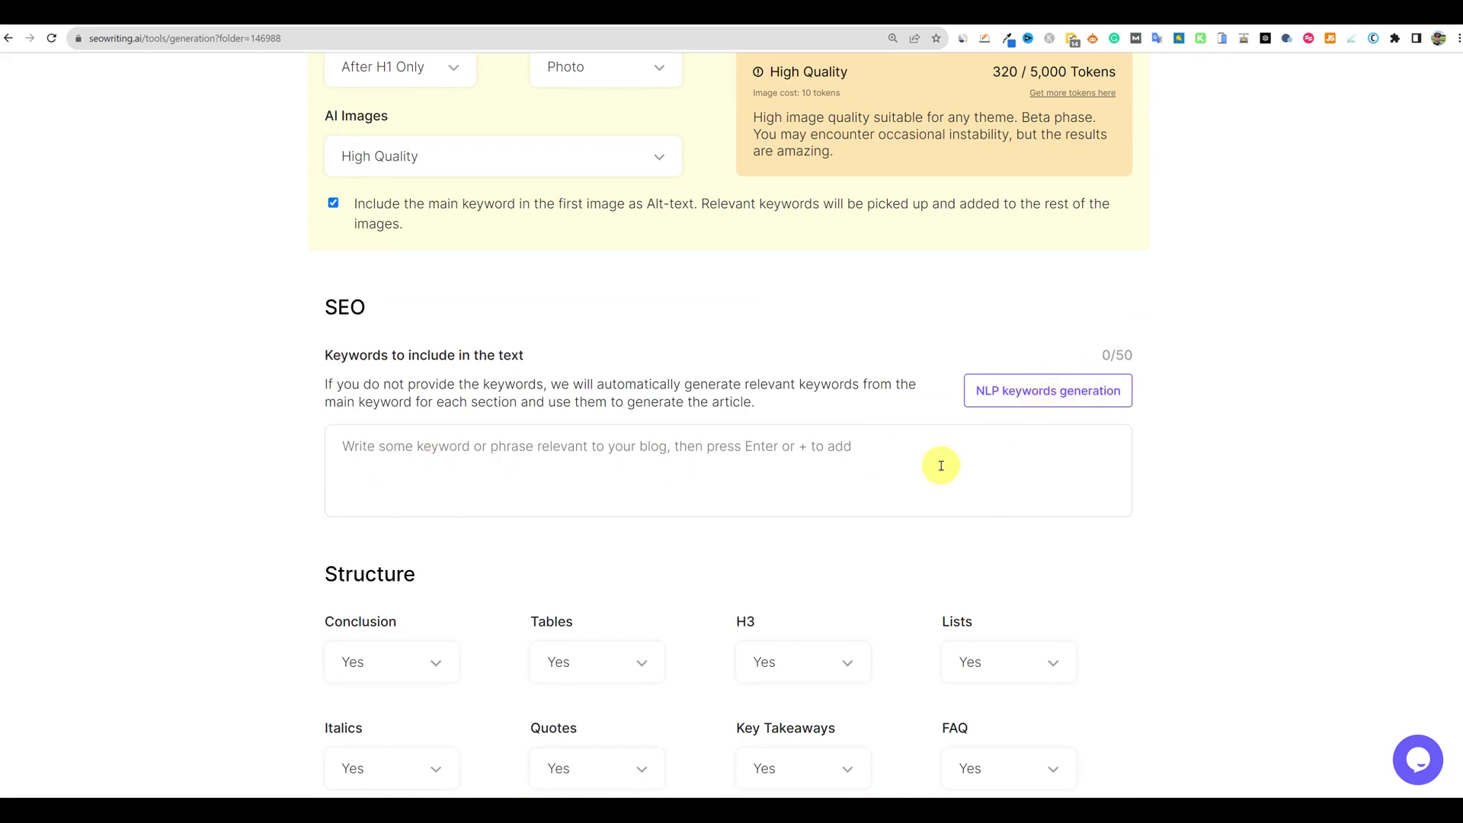
{"action": "left_click", "coordinate": [1257, 15]}
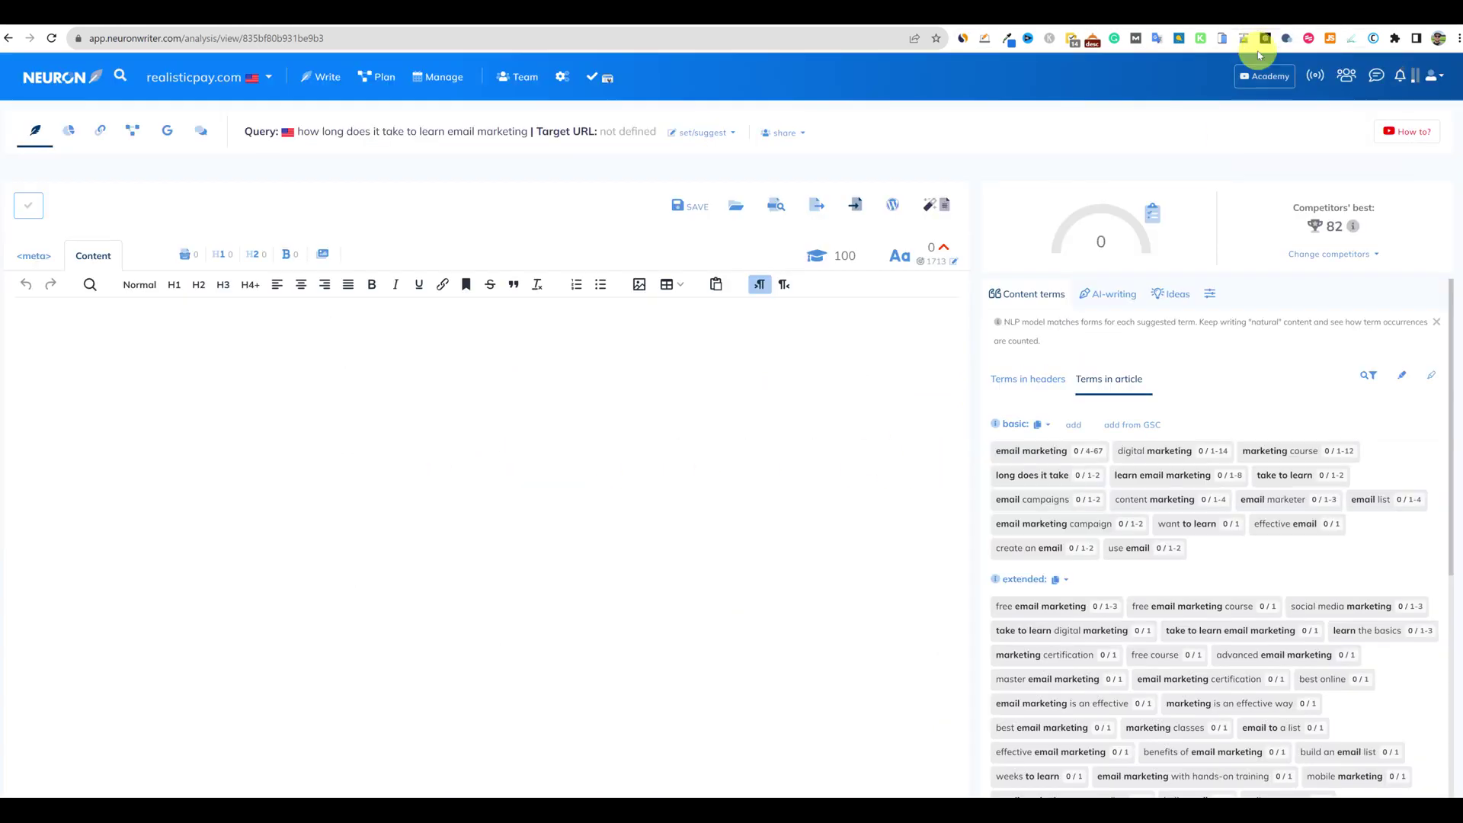
{"action": "scroll", "coordinate": [1241, 445], "scroll_direction": "down", "scroll_amount": 1}
{"action": "scroll", "coordinate": [1241, 445], "scroll_direction": "up", "scroll_amount": 1}
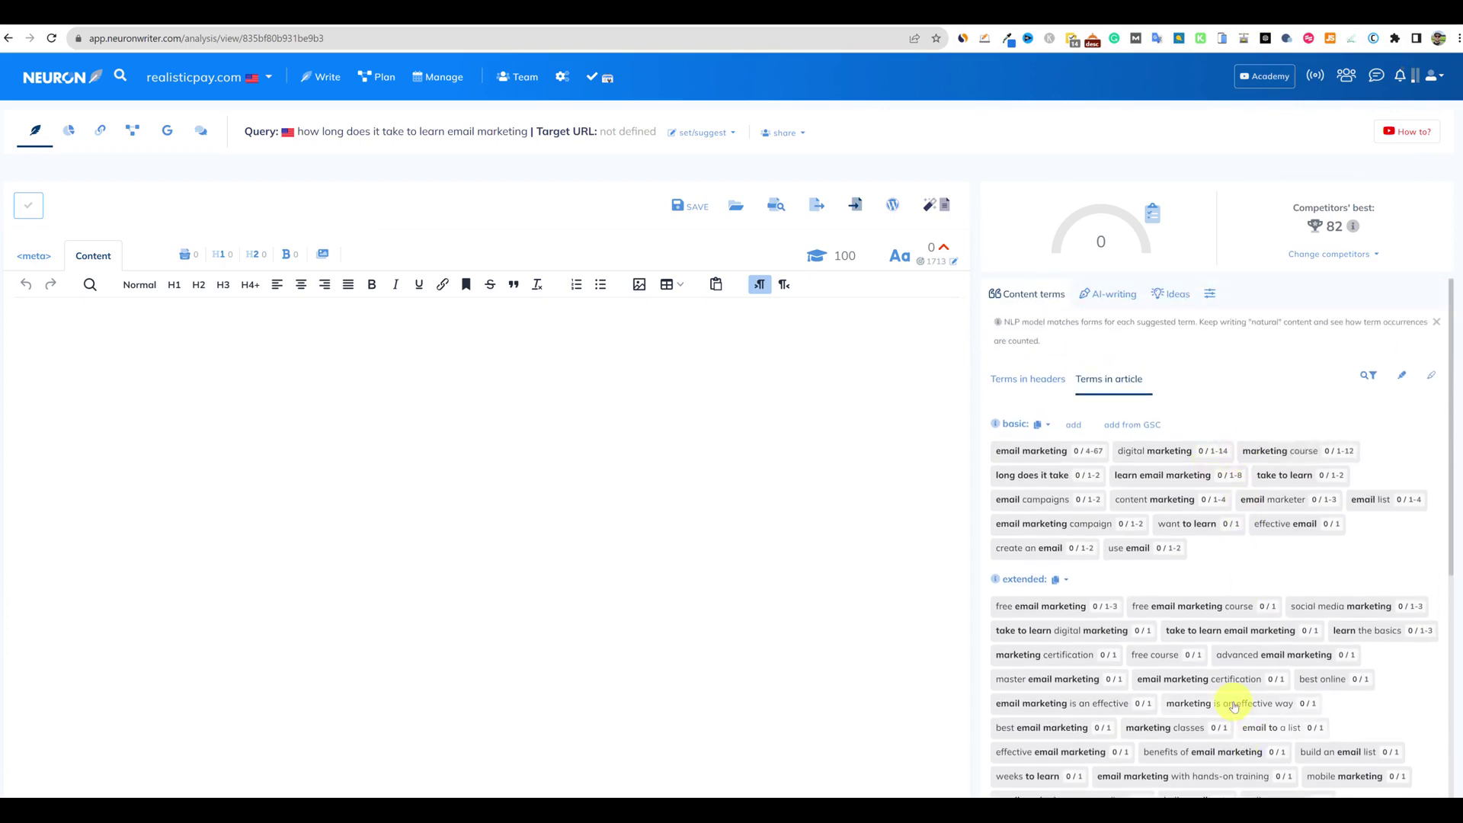
{"action": "scroll", "coordinate": [1250, 676], "scroll_direction": "down", "scroll_amount": 10}
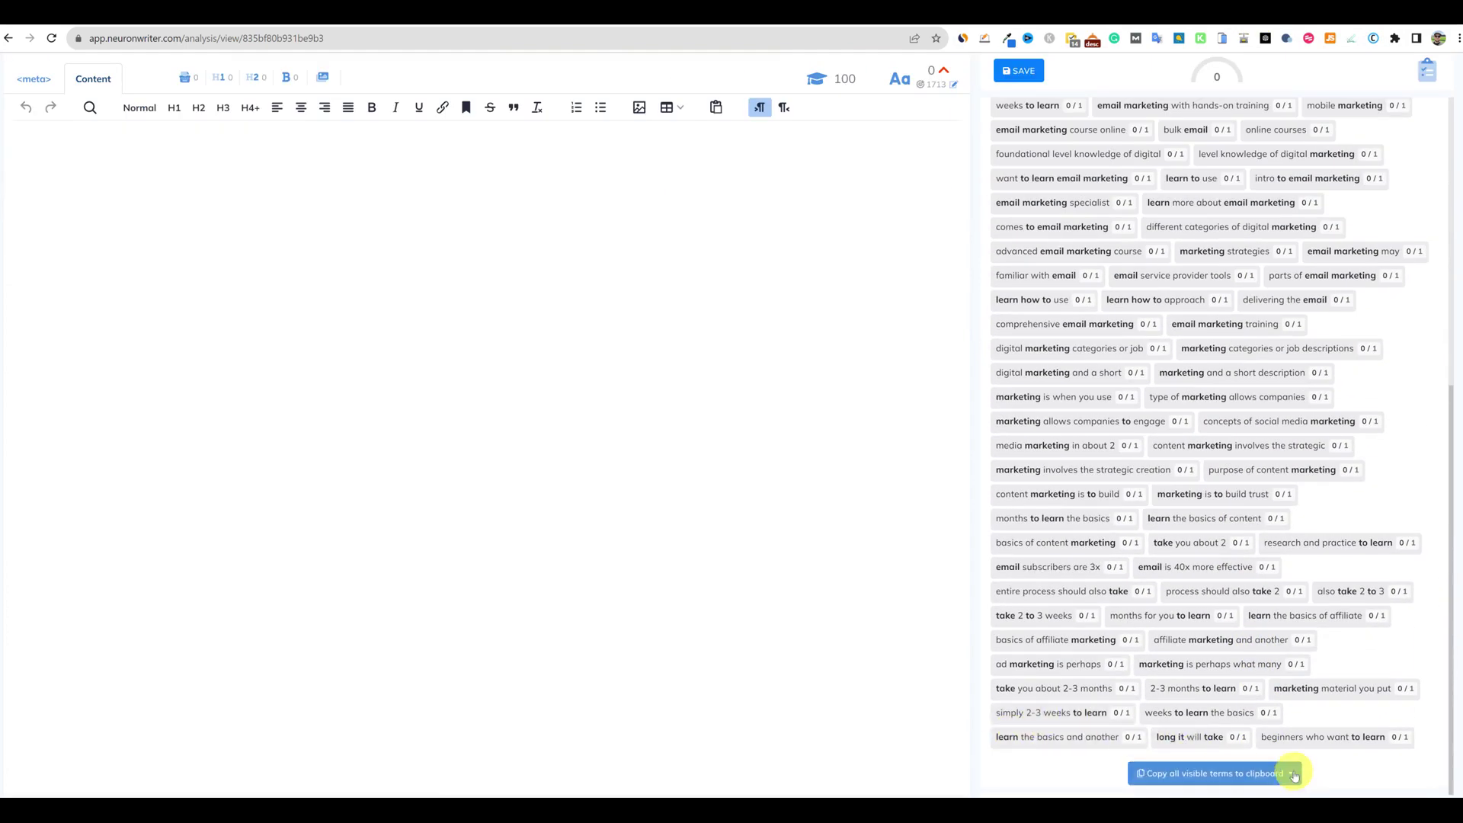
{"action": "left_click", "coordinate": [1297, 781]}
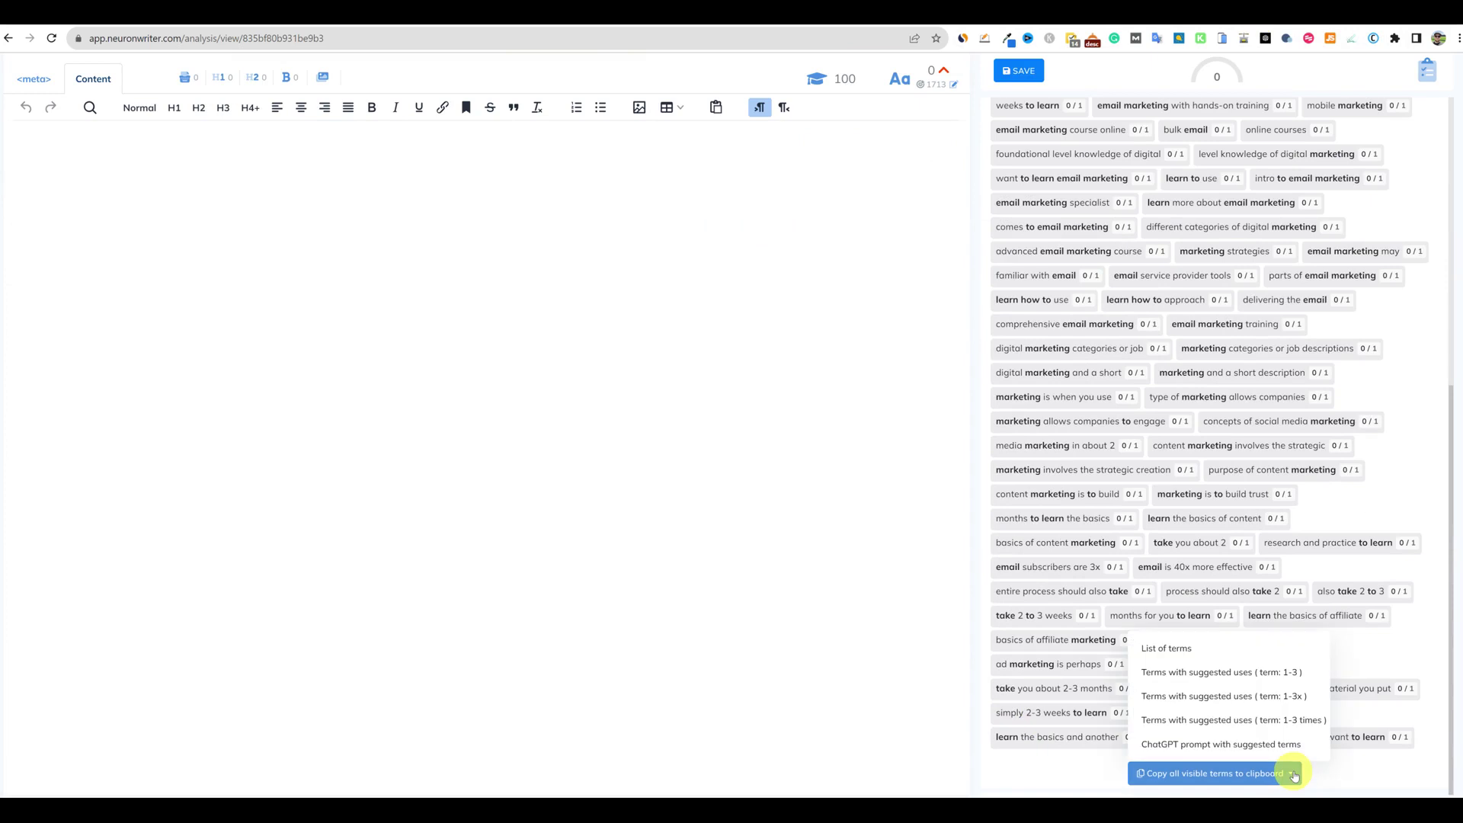
{"action": "left_click", "coordinate": [1184, 655]}
Switch to Notepad and paste the copied term list into a new document
{"action": "key", "text": "alt+Tab"}
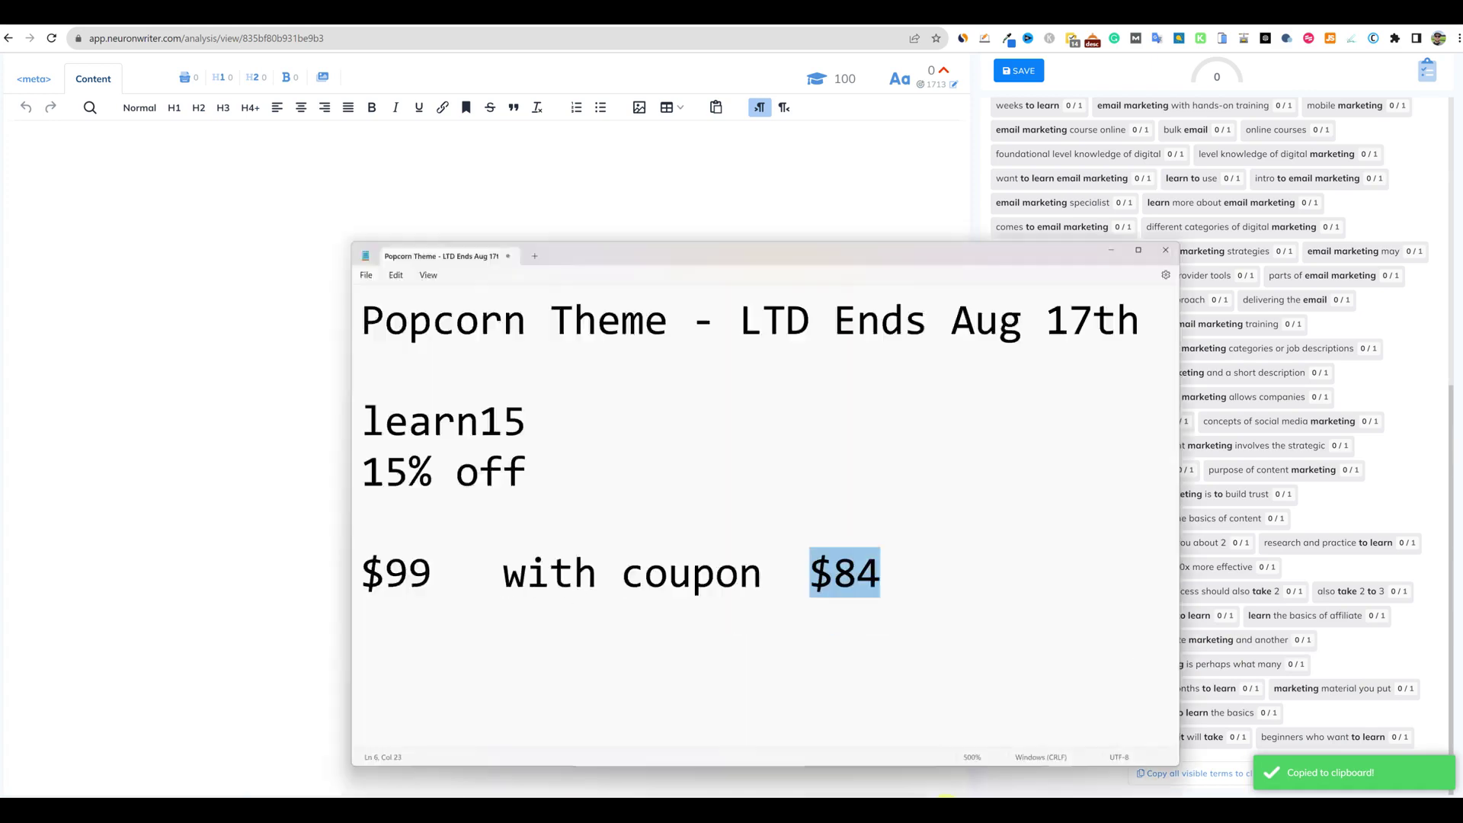
{"action": "key", "text": "ctrl+n"}
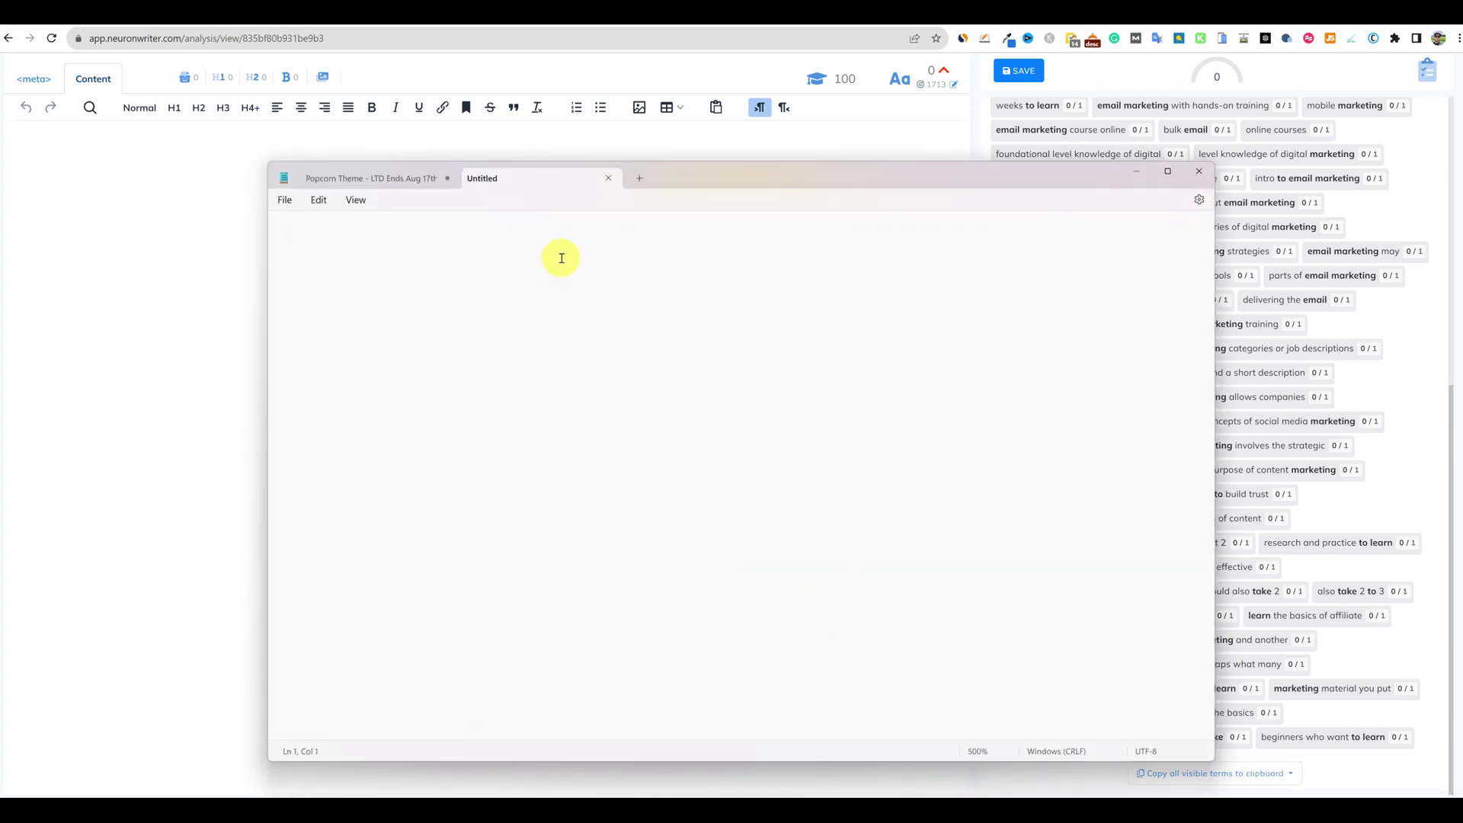
{"action": "key", "text": "ctrl+v"}
Select and copy the extended text terms from "free email marketing" through "marketing is perhaps what many" in the pasted list
{"action": "scroll", "coordinate": [562, 254], "scroll_direction": "up", "scroll_amount": 20}
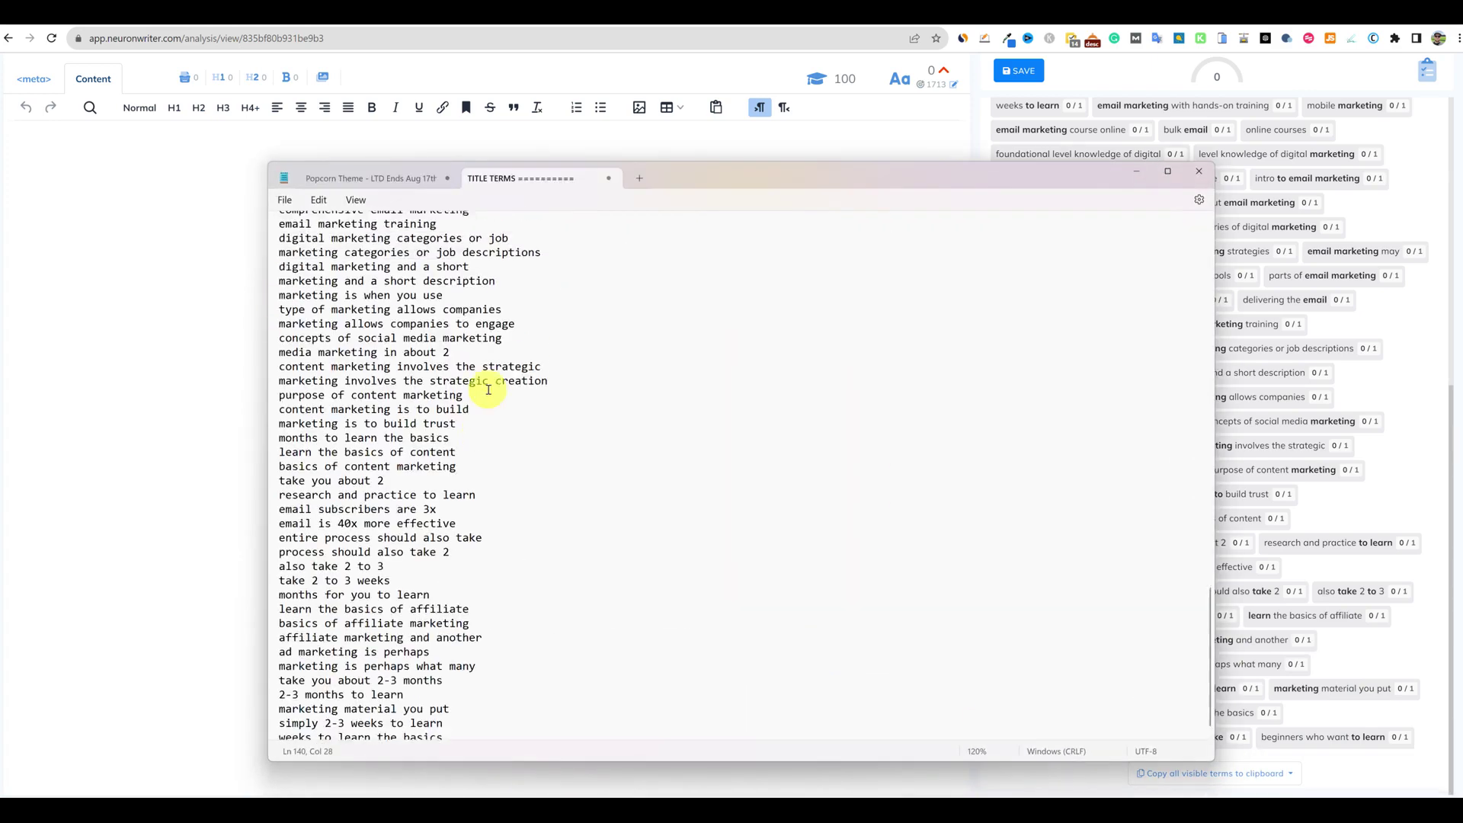
{"action": "scroll", "coordinate": [348, 460], "scroll_direction": "down", "scroll_amount": 5}
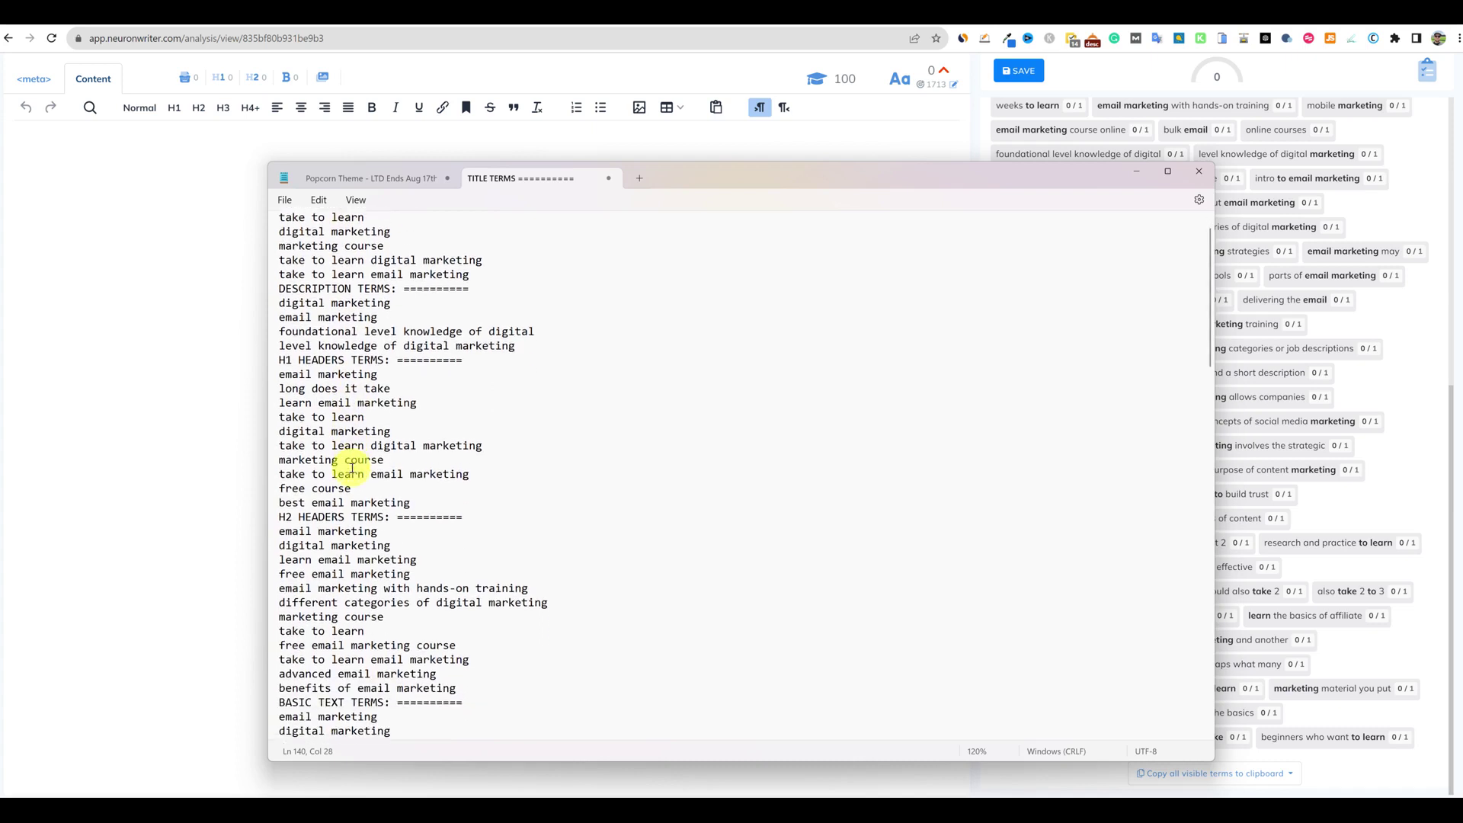
{"action": "scroll", "coordinate": [477, 453], "scroll_direction": "down", "scroll_amount": 8}
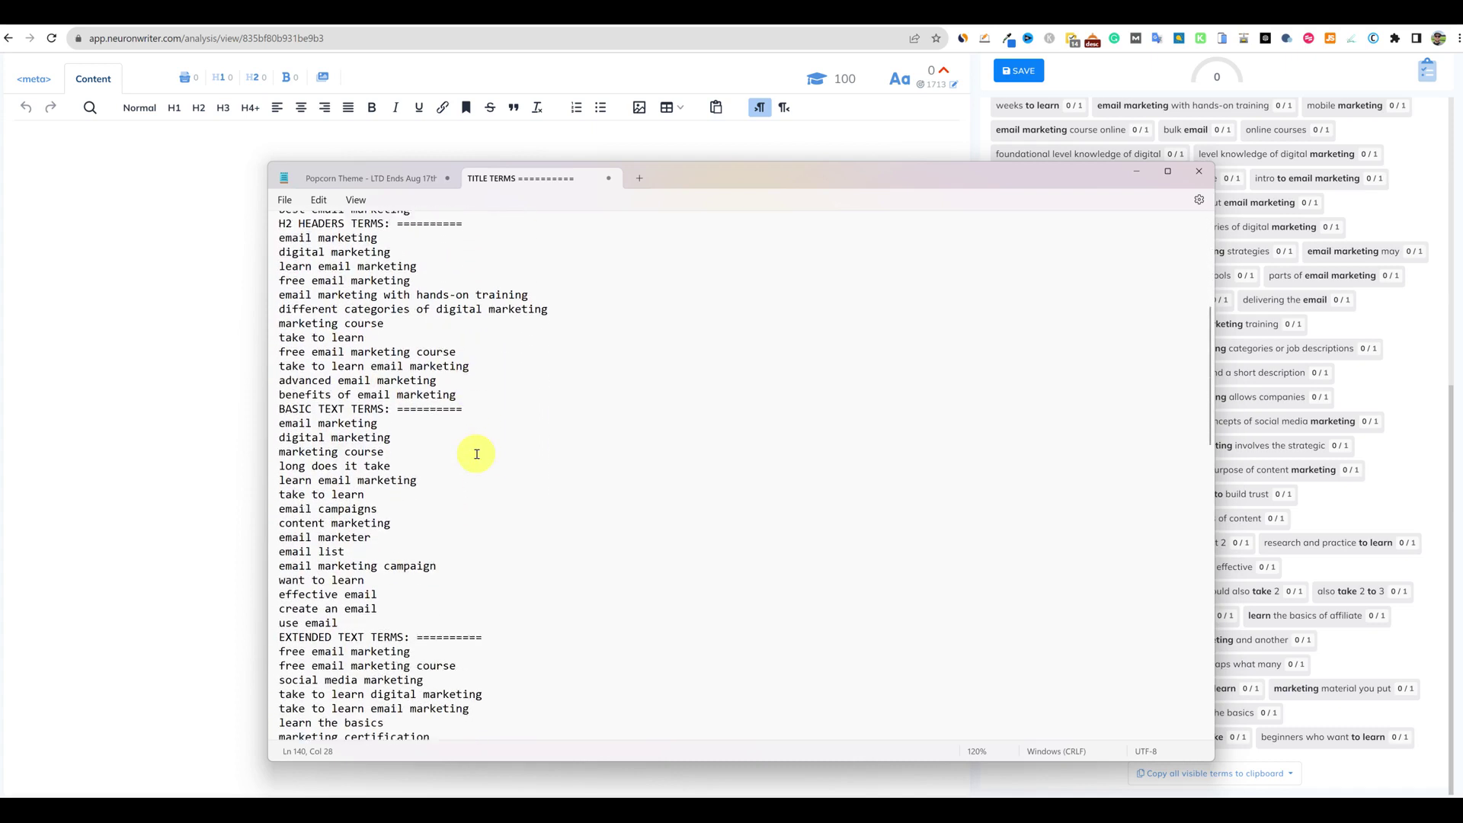
{"action": "scroll", "coordinate": [472, 454], "scroll_direction": "down", "scroll_amount": 2}
{"action": "left_click", "coordinate": [318, 376]}
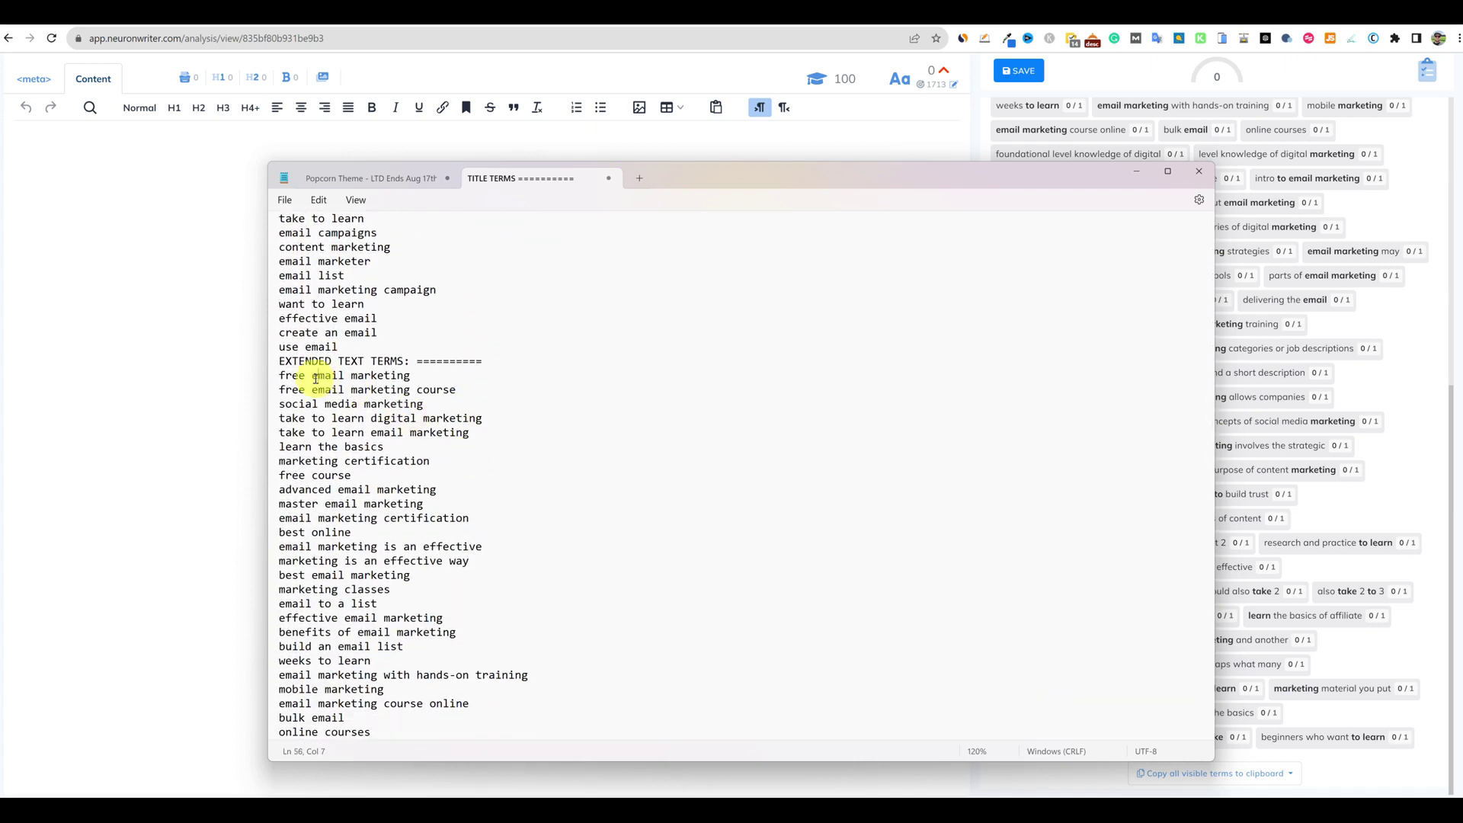
{"action": "left_click_drag", "start_coordinate": [280, 376], "coordinate": [498, 618]}
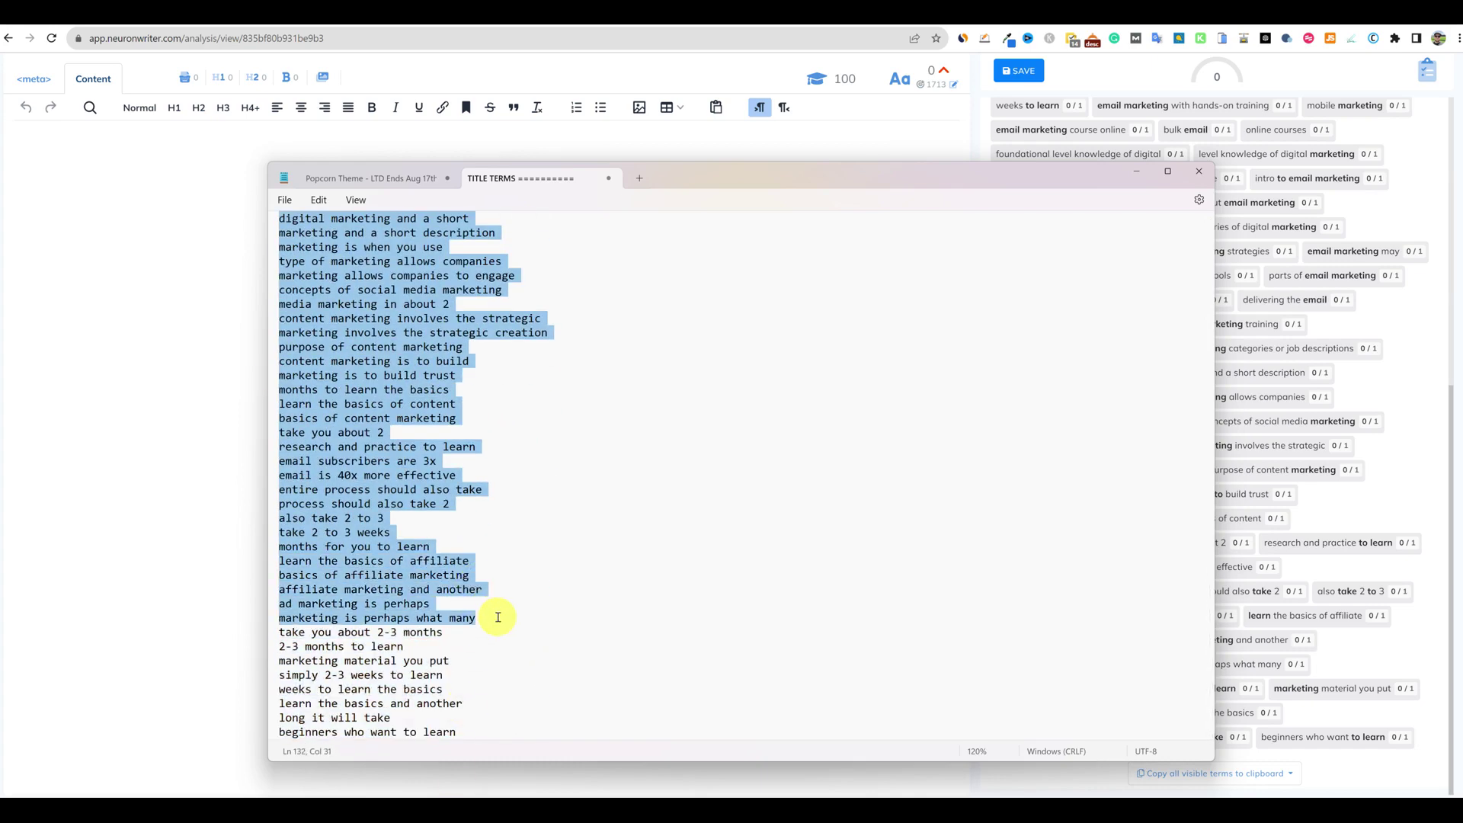
{"action": "scroll", "coordinate": [498, 533], "scroll_direction": "up", "scroll_amount": 4}
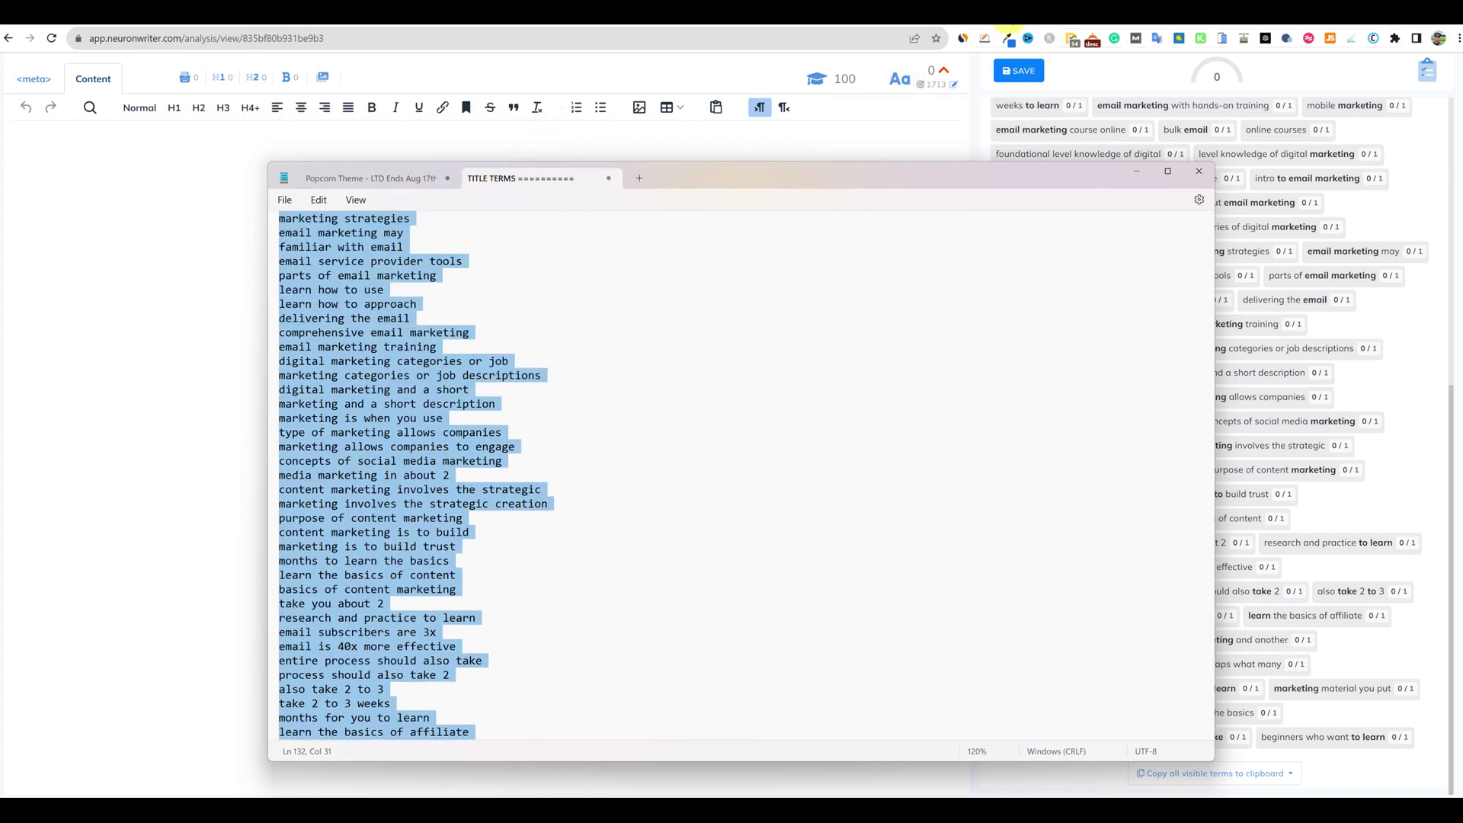
Switch to SEOWriting.ai and paste the copied terms as the keywords to include in the text
{"action": "left_click", "coordinate": [990, 9]}
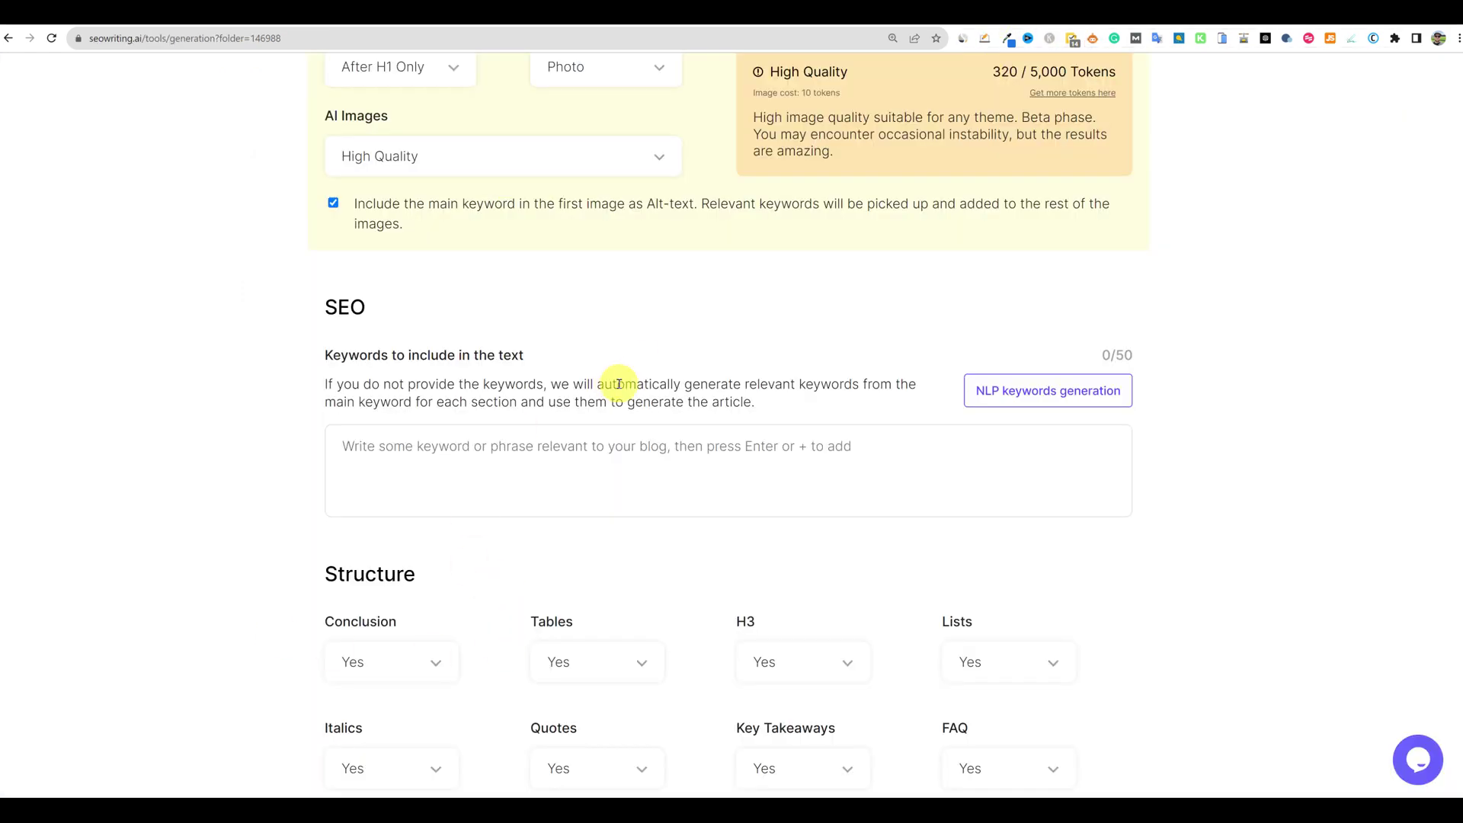
{"action": "left_click", "coordinate": [549, 481]}
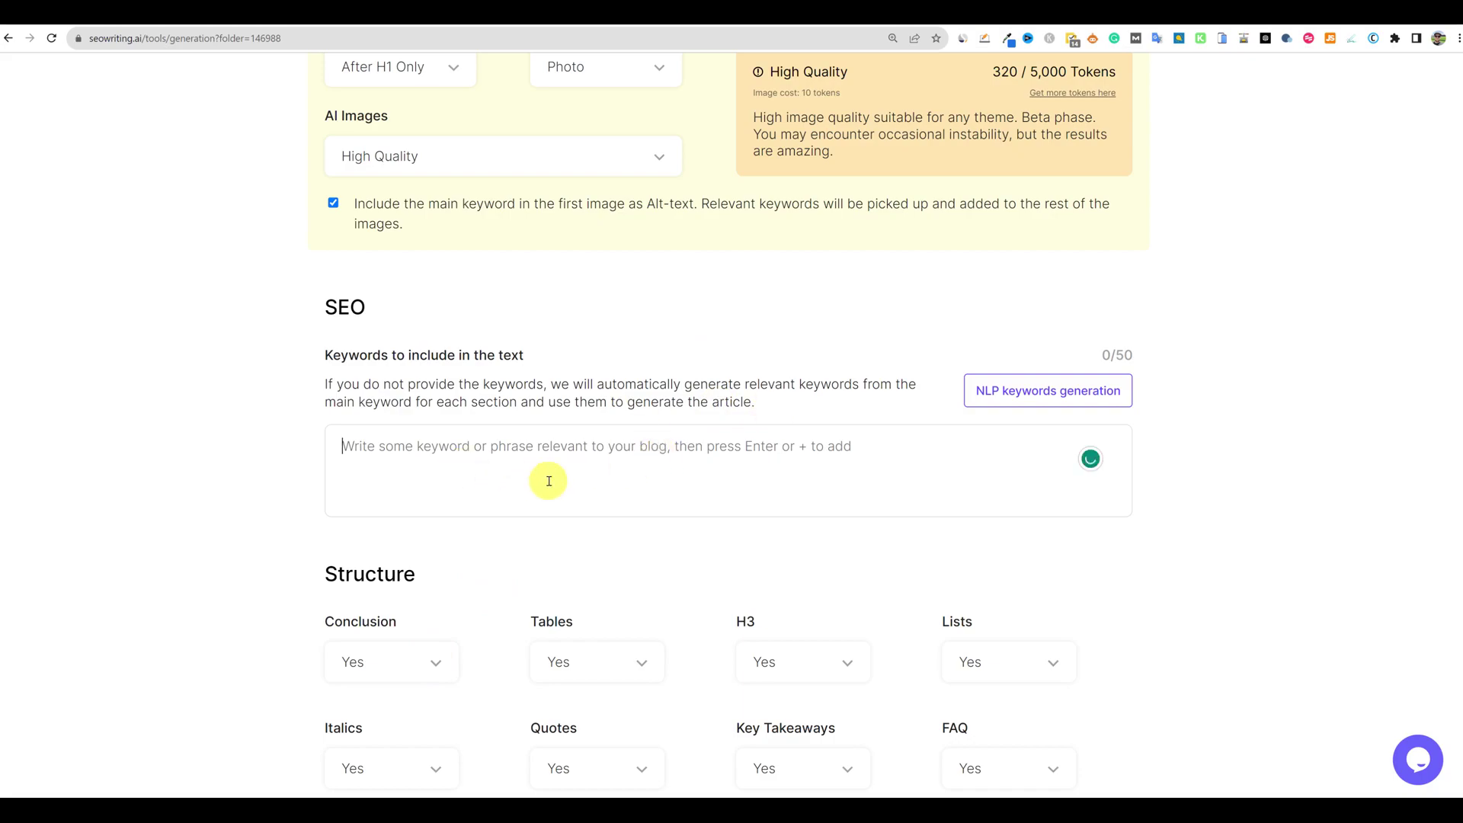
{"action": "key", "text": "ctrl+v"}
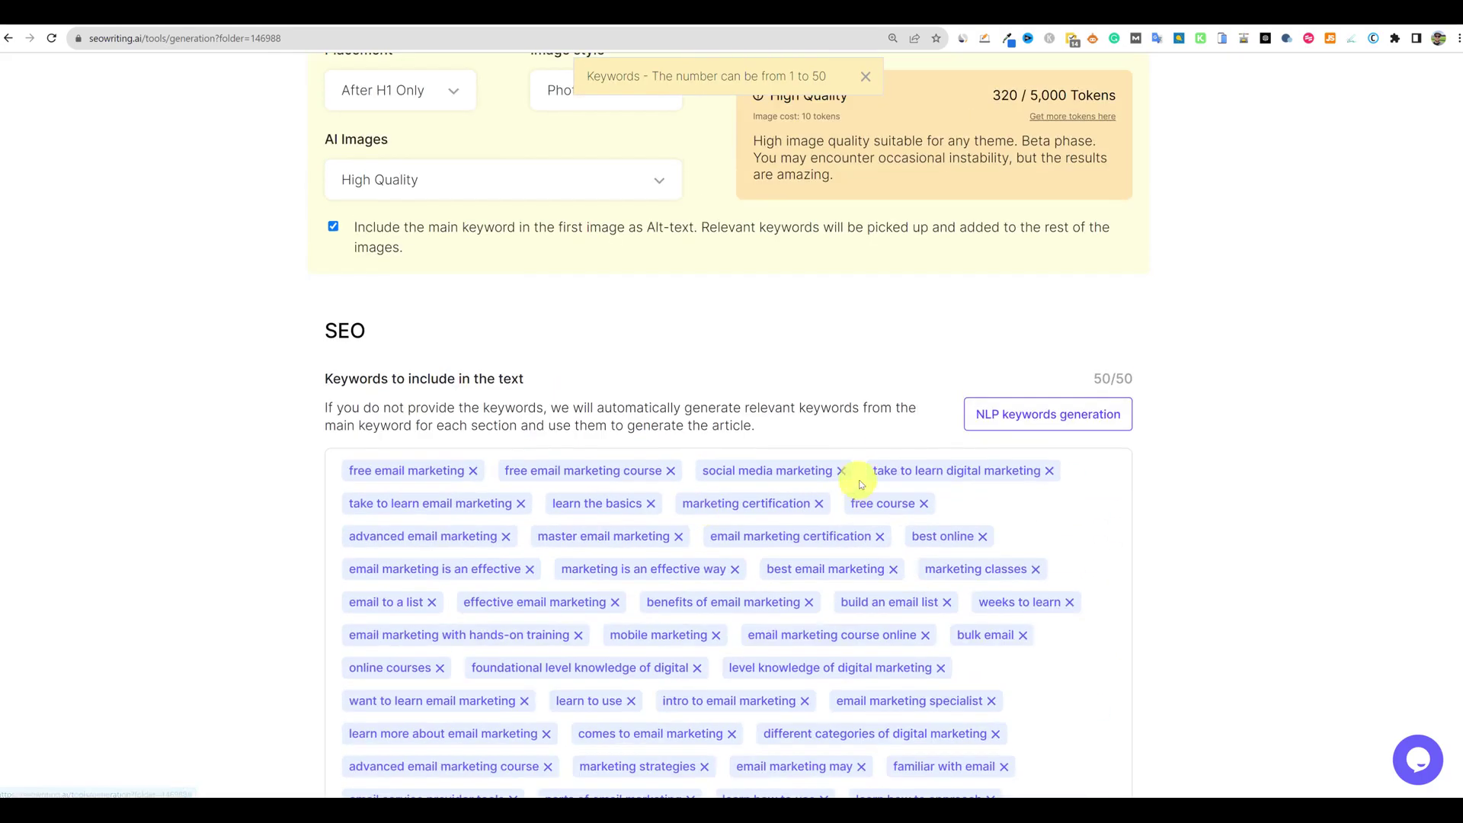
{"action": "scroll", "coordinate": [1128, 534], "scroll_direction": "down", "scroll_amount": 15}
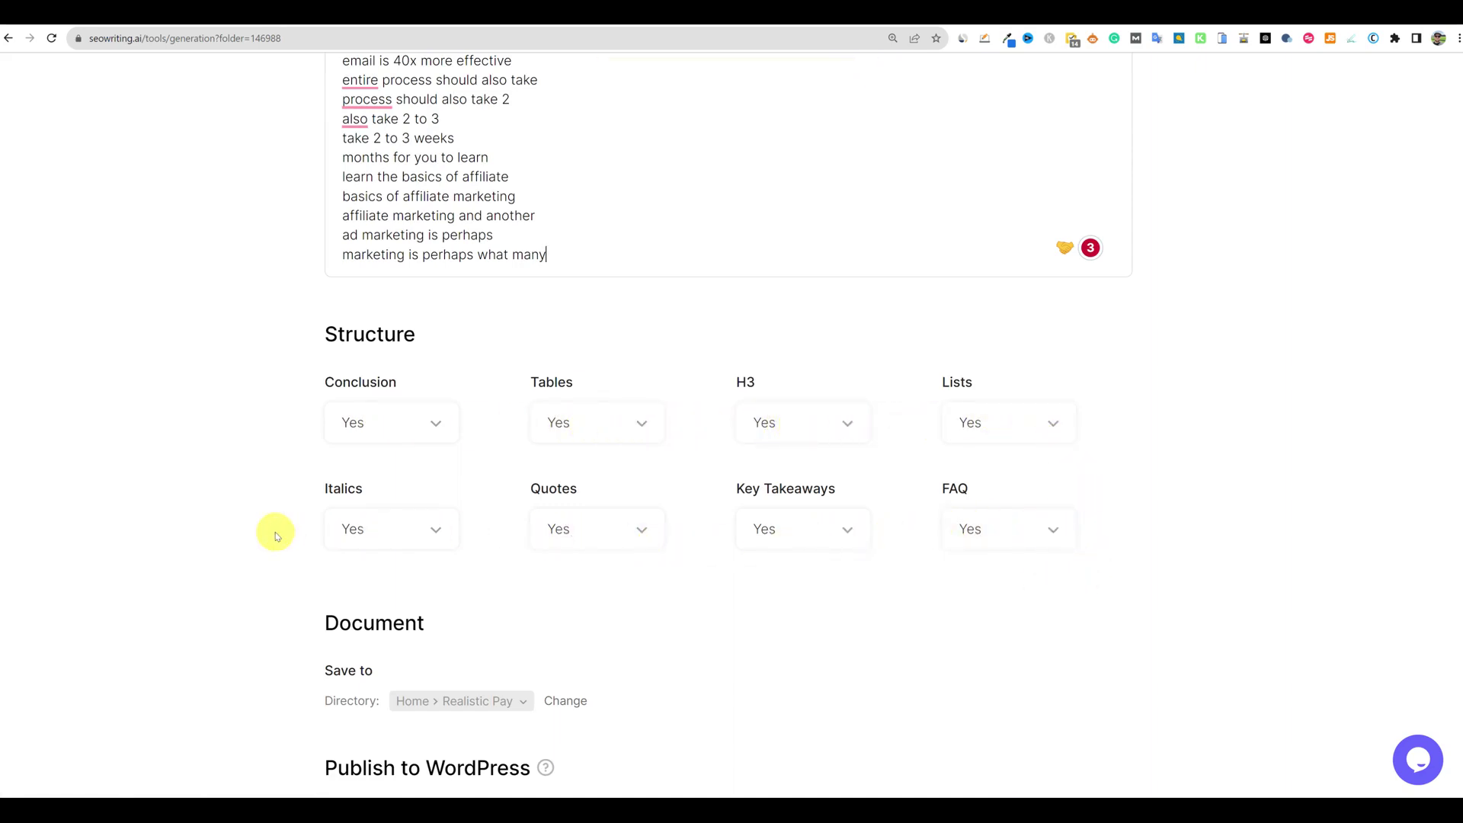
{"action": "scroll", "coordinate": [724, 572], "scroll_direction": "down", "scroll_amount": 3}
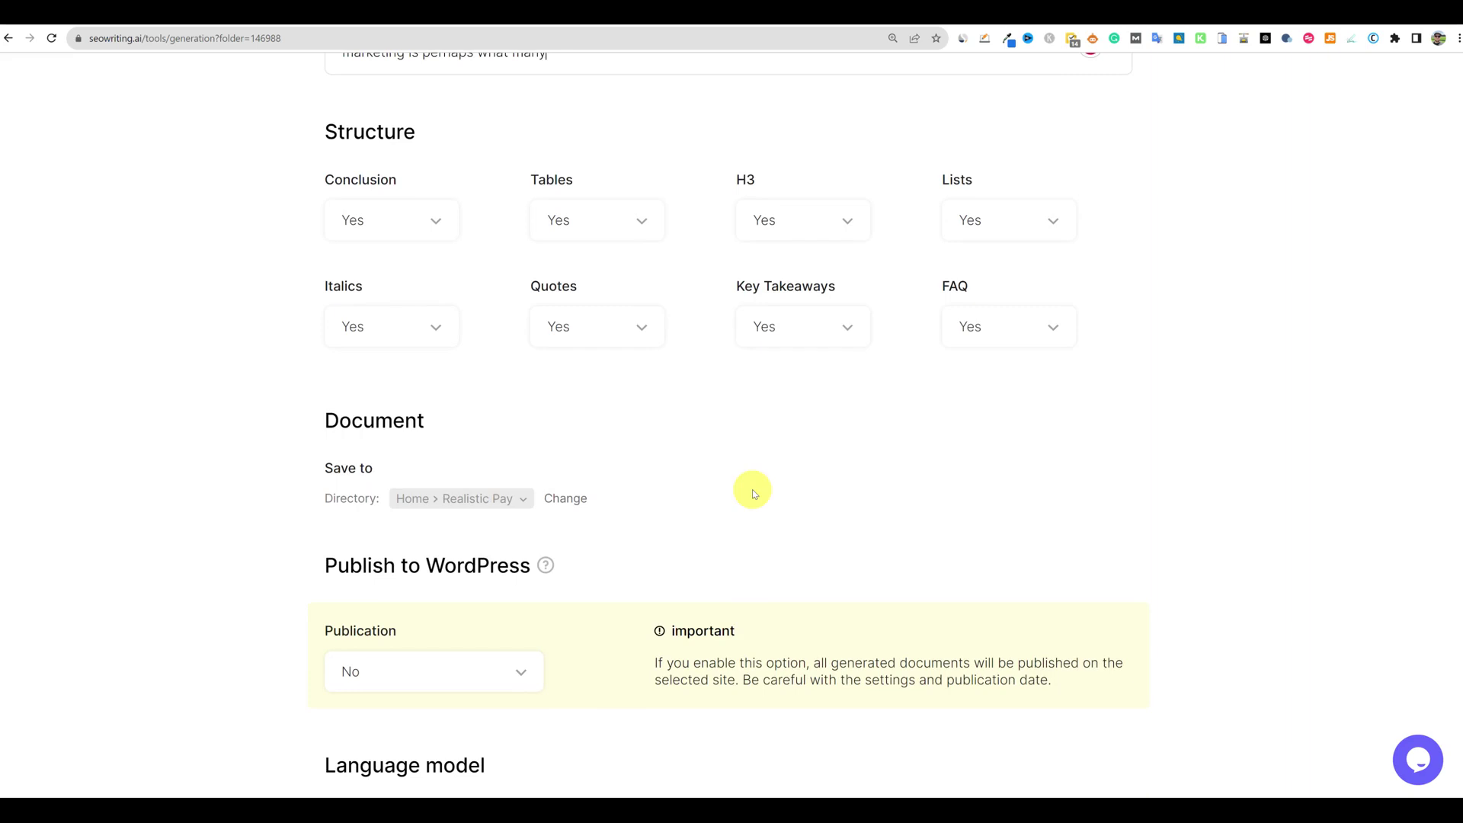
{"action": "scroll", "coordinate": [752, 490], "scroll_direction": "down", "scroll_amount": 4}
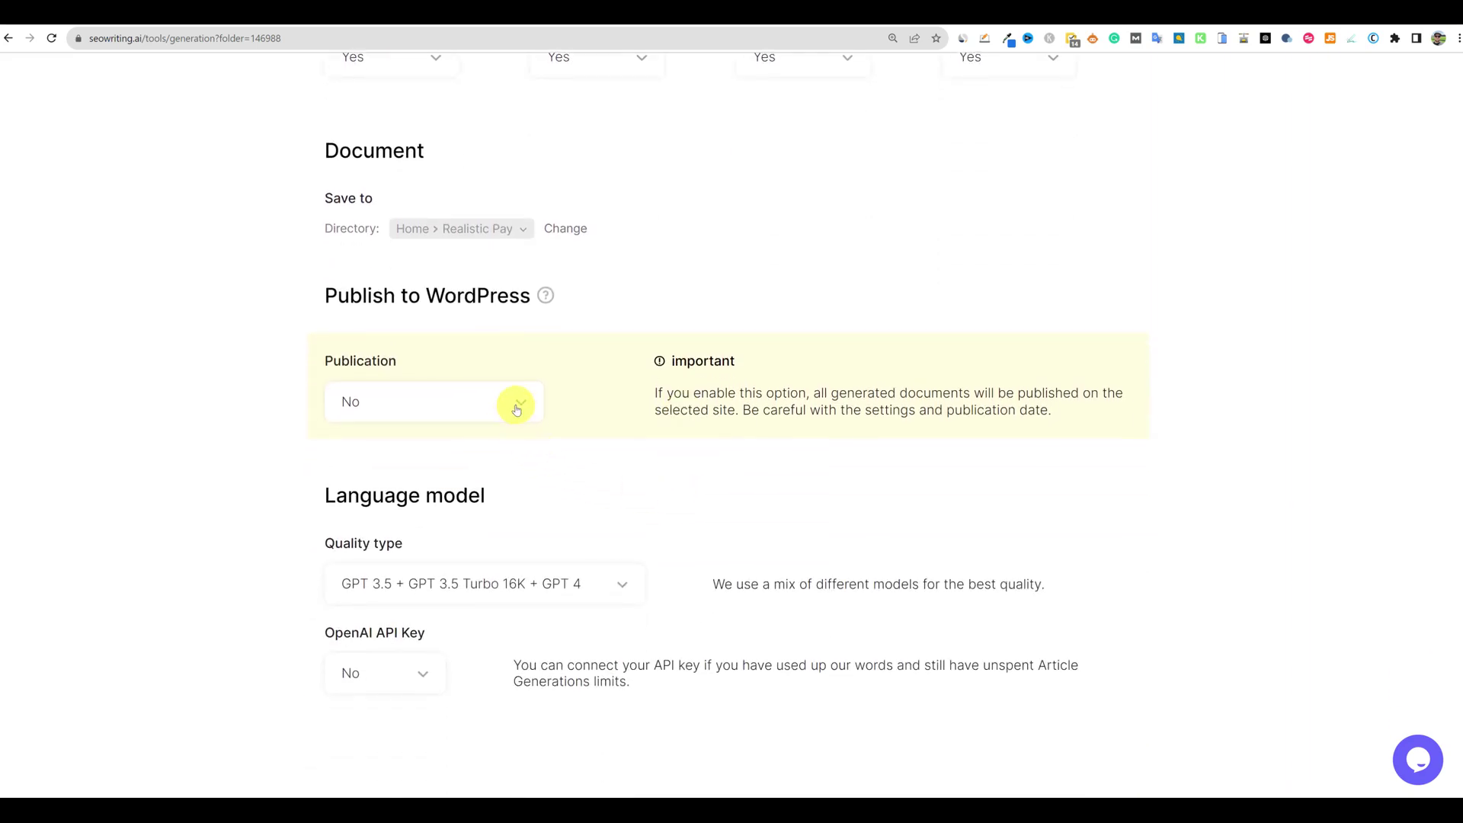
{"action": "left_click", "coordinate": [517, 404]}
{"action": "left_click", "coordinate": [392, 499]}
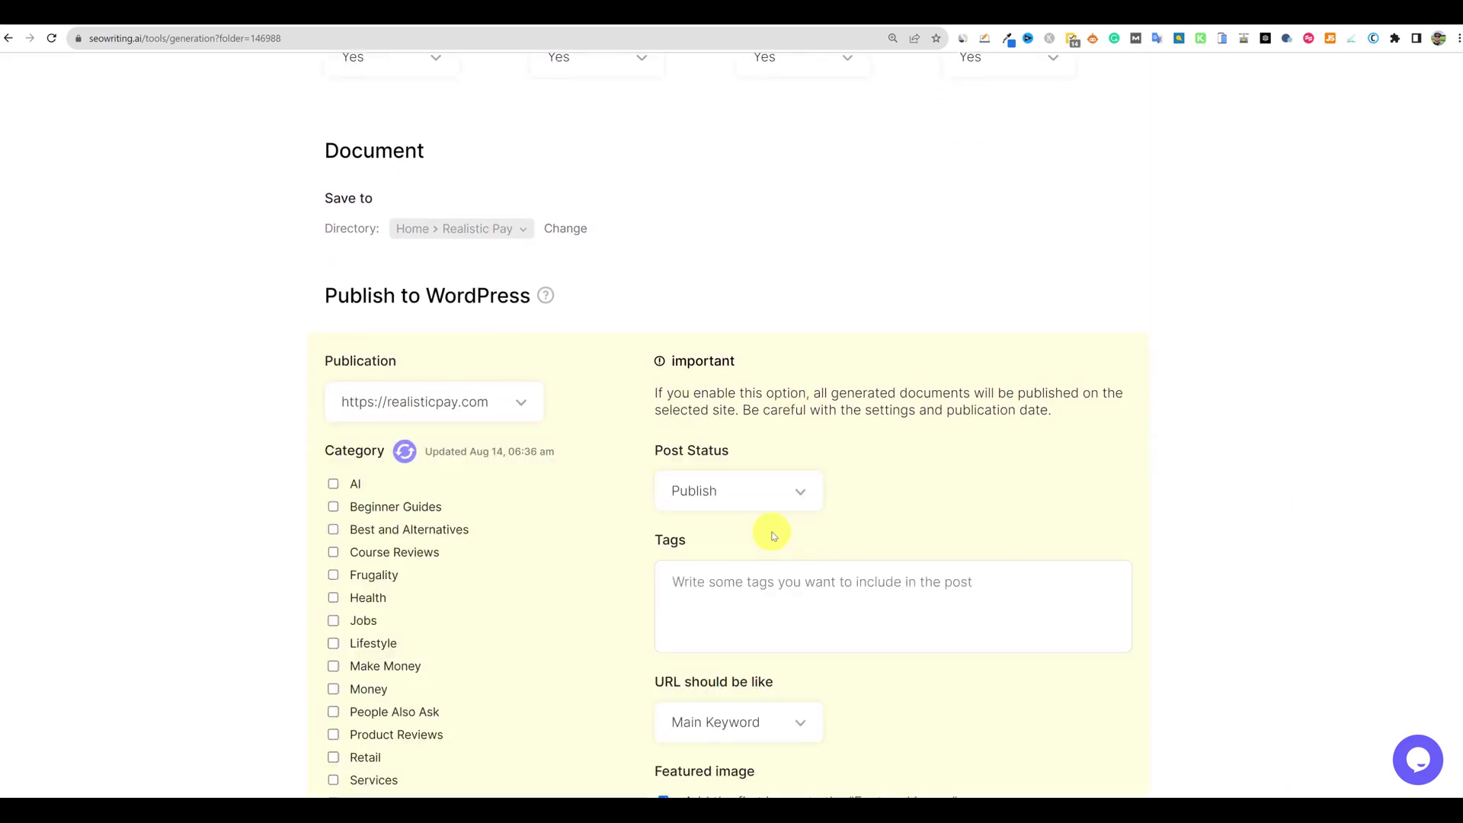
{"action": "scroll", "coordinate": [772, 535], "scroll_direction": "down", "scroll_amount": 3}
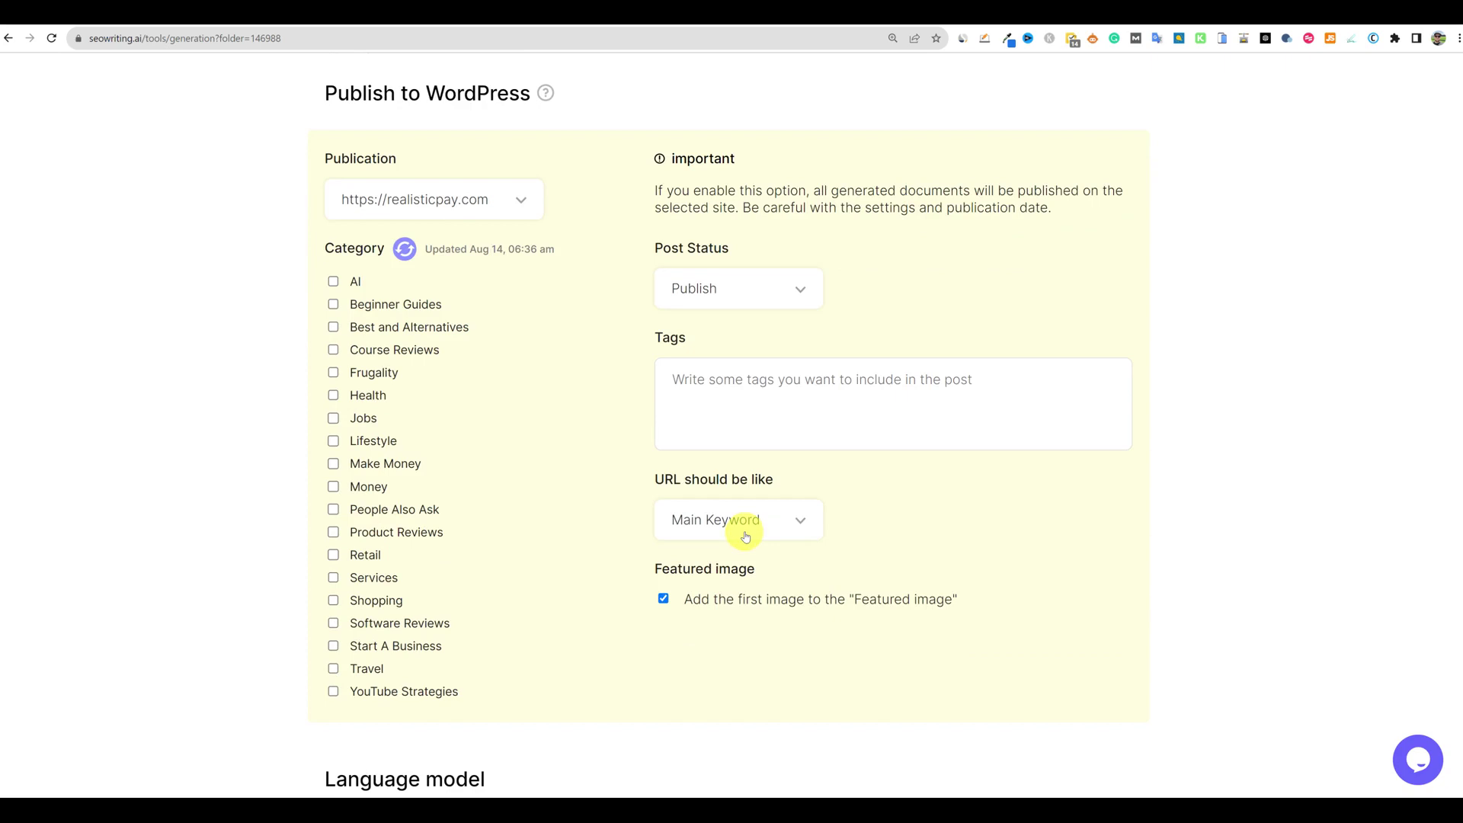
{"action": "scroll", "coordinate": [758, 520], "scroll_direction": "up", "scroll_amount": 1}
{"action": "scroll", "coordinate": [744, 515], "scroll_direction": "down", "scroll_amount": 1}
{"action": "left_click", "coordinate": [333, 511]}
{"action": "scroll", "coordinate": [702, 630], "scroll_direction": "down", "scroll_amount": 4}
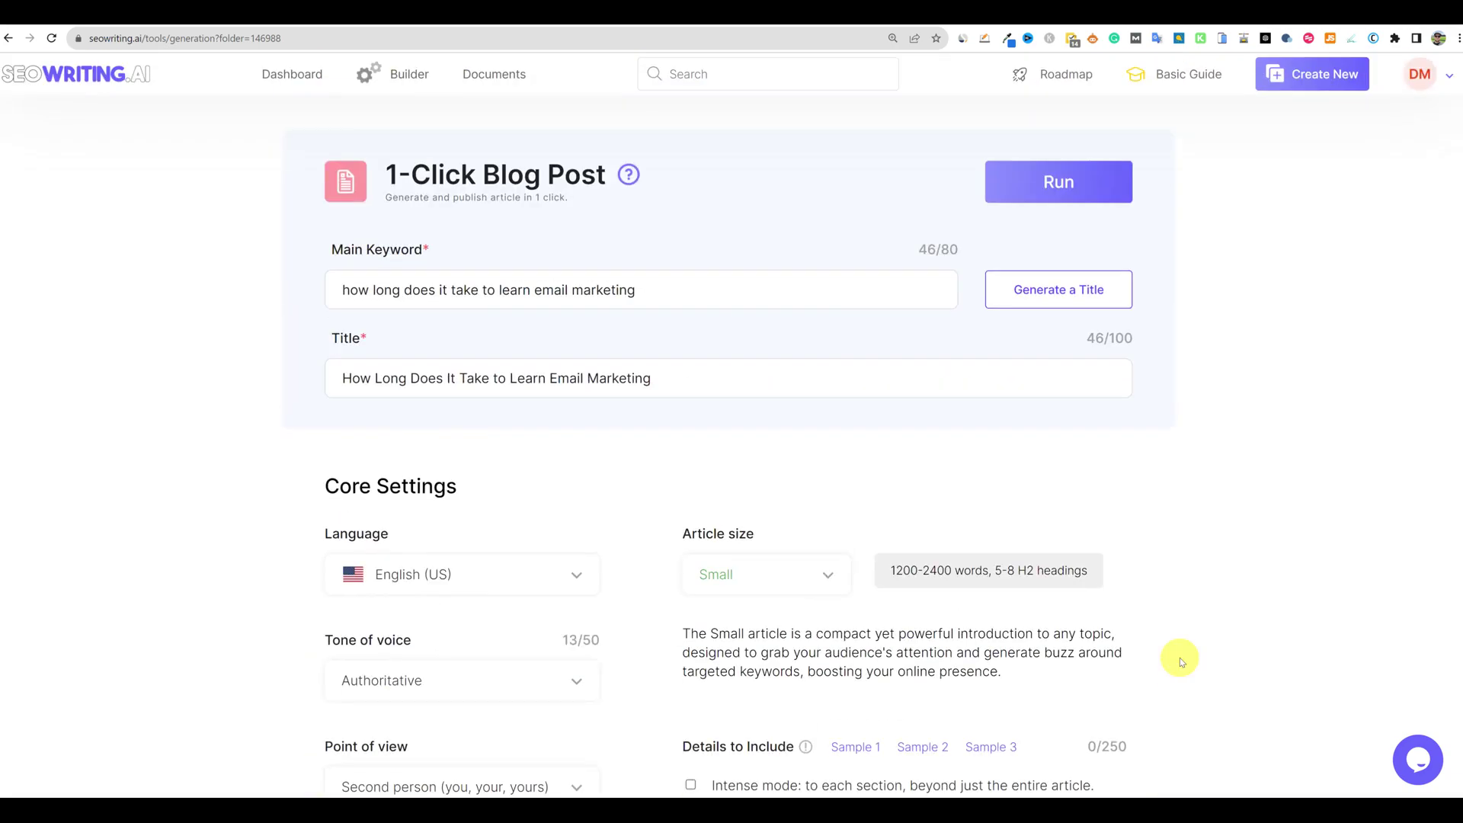
Review the 1-Click Blog Post settings and run the article generation
{"action": "scroll", "coordinate": [1180, 660], "scroll_direction": "down", "scroll_amount": 20}
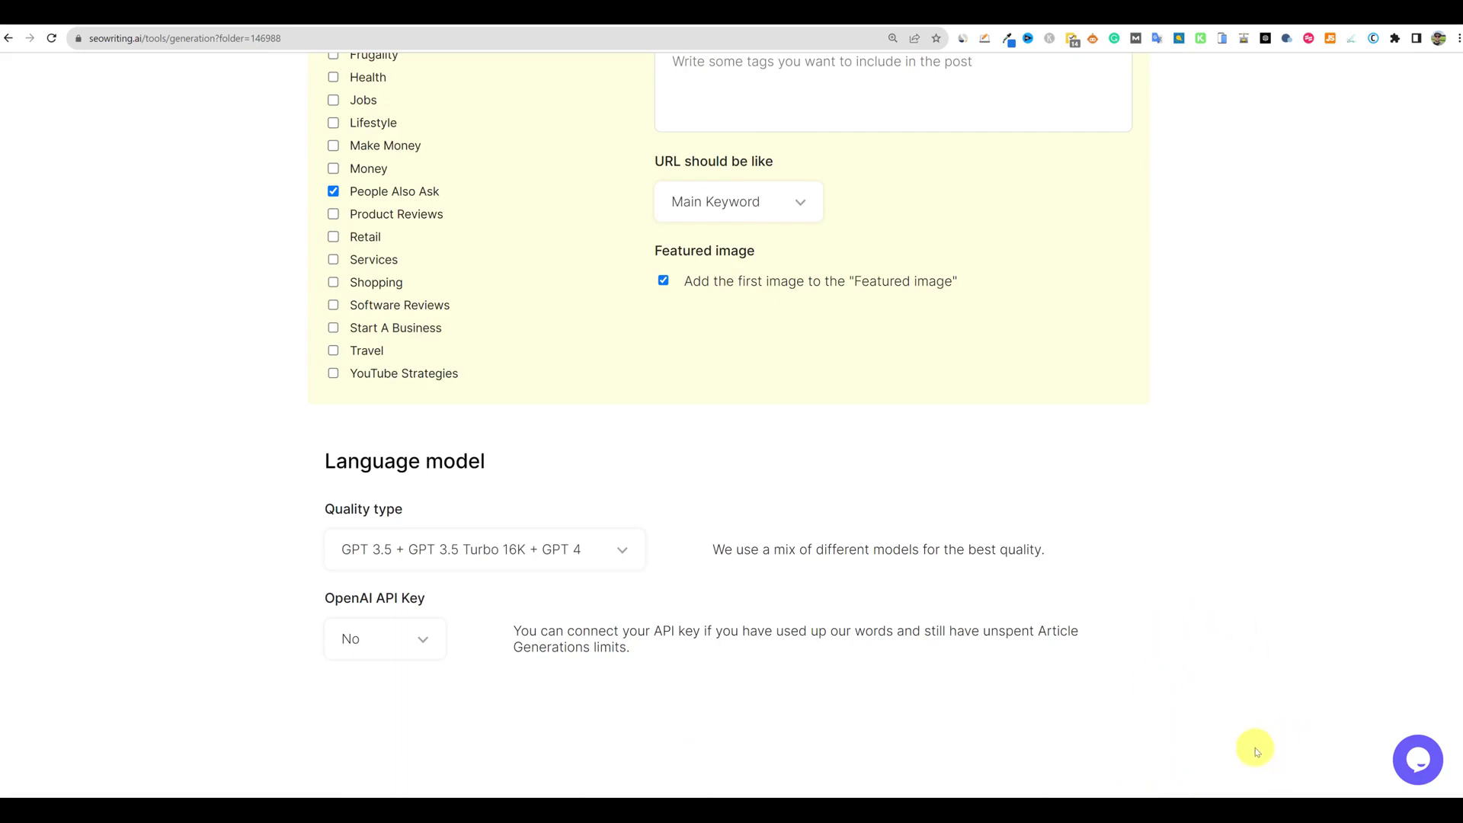
{"action": "scroll", "coordinate": [1238, 767], "scroll_direction": "up", "scroll_amount": 10}
{"action": "scroll", "coordinate": [1251, 709], "scroll_direction": "down", "scroll_amount": 10}
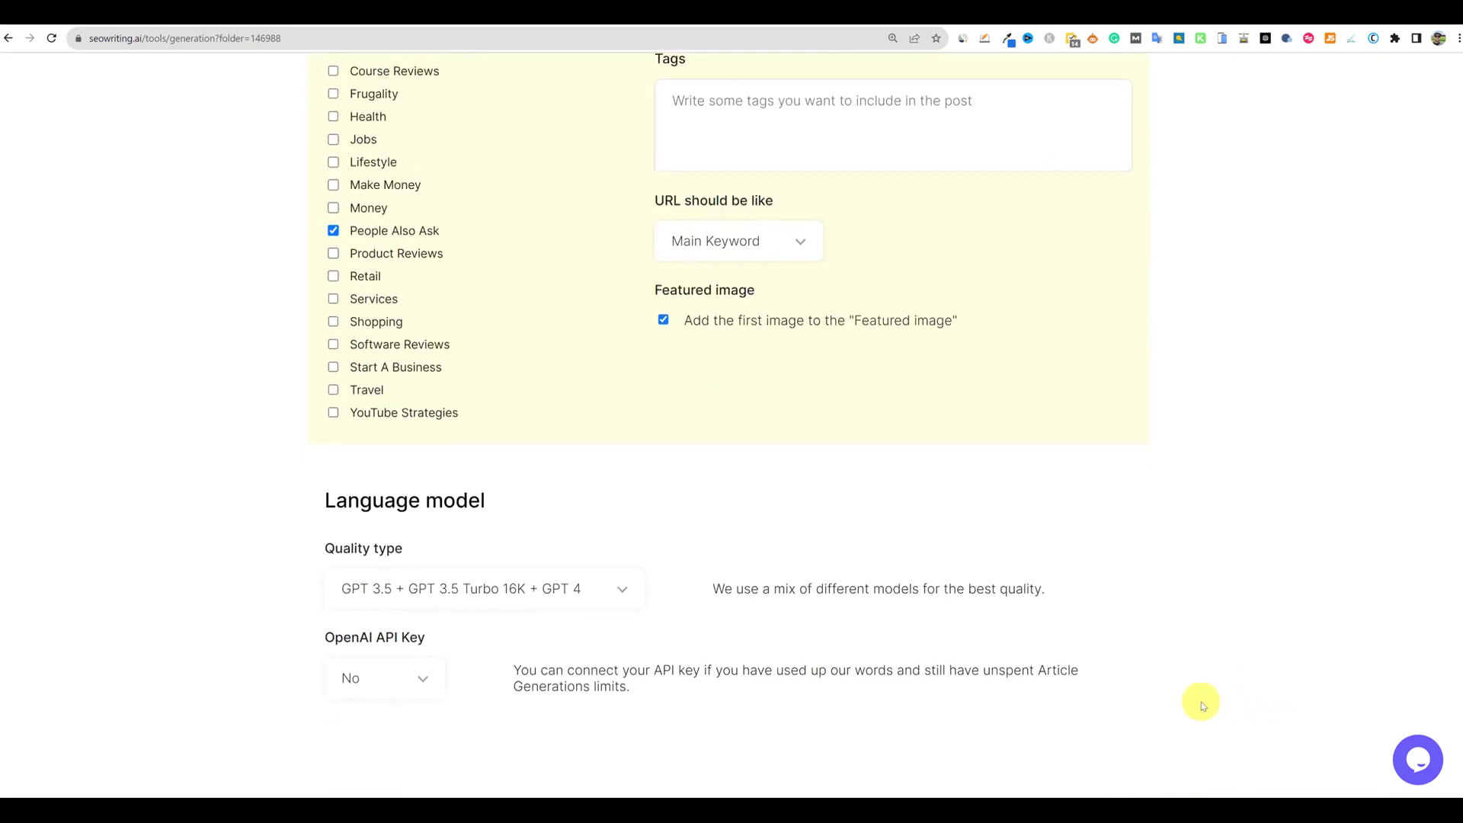
{"action": "scroll", "coordinate": [1150, 701], "scroll_direction": "up", "scroll_amount": 20}
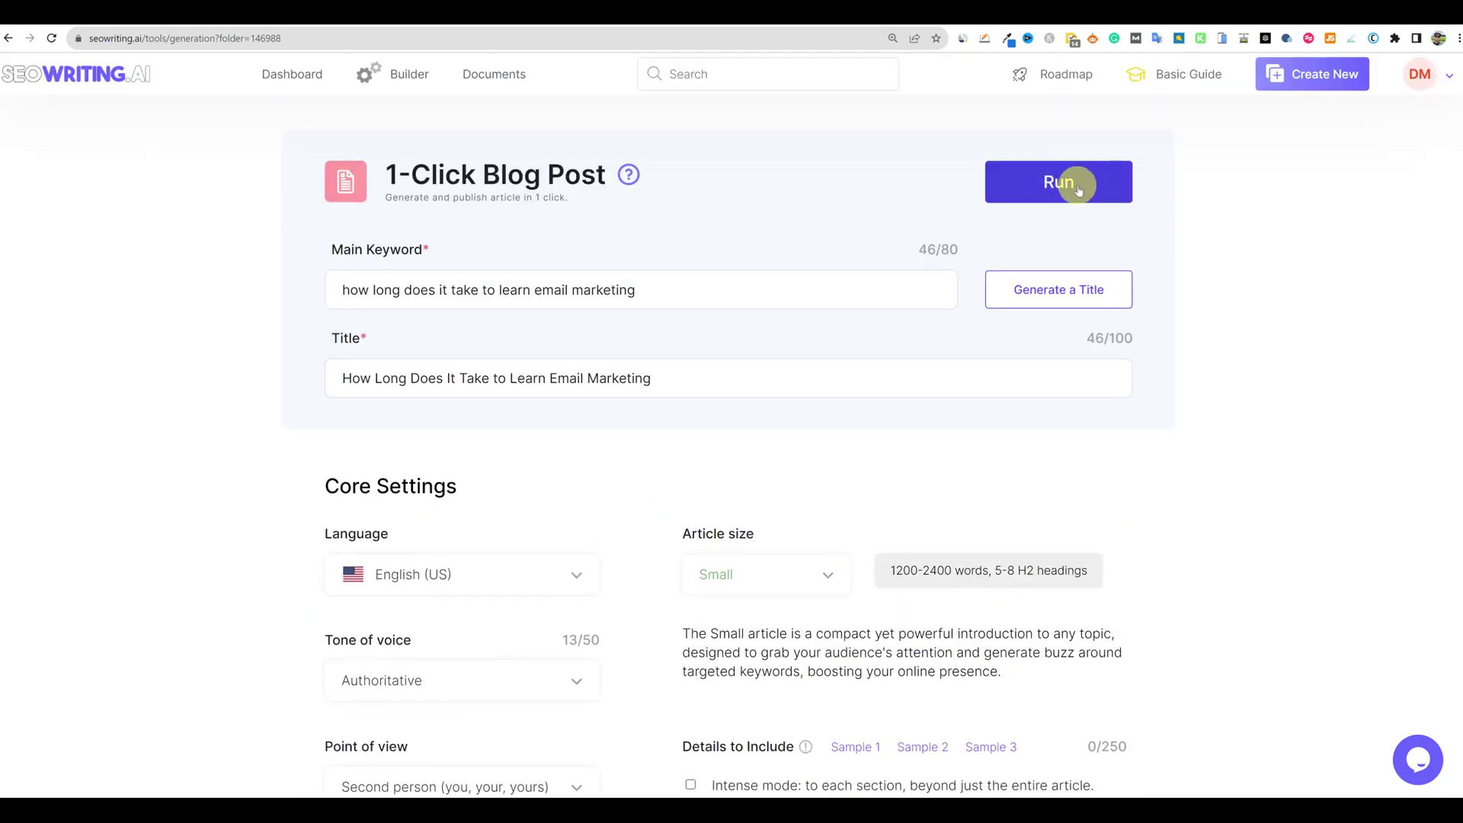
{"action": "left_click", "coordinate": [1076, 189]}
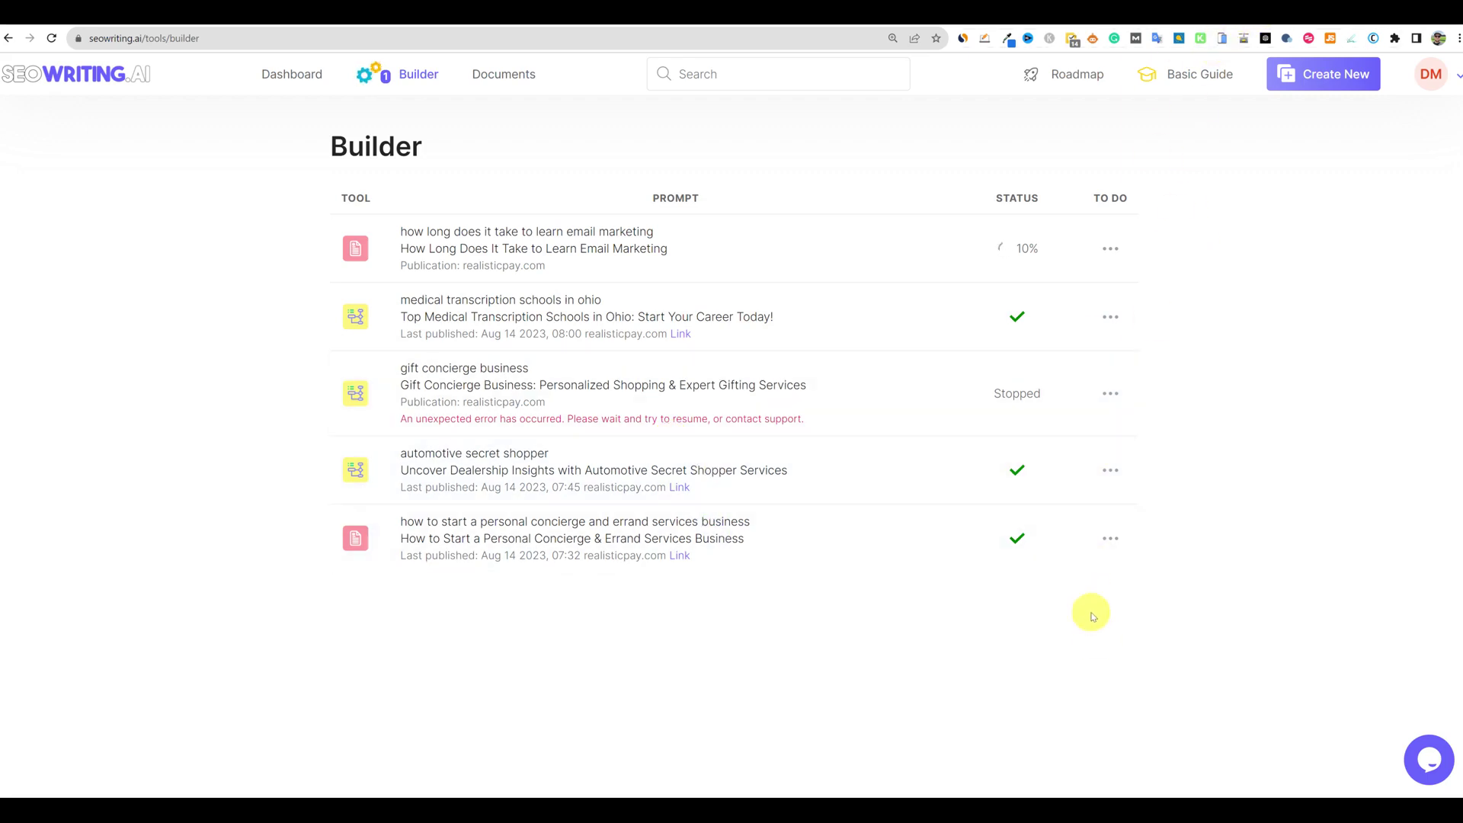
Switch to the NeuronWriter analysis and enter "How Long Does it Take to Learn Email Marketing" as an H1 heading in the content
{"action": "left_click_drag", "start_coordinate": [668, 248], "coordinate": [412, 252]}
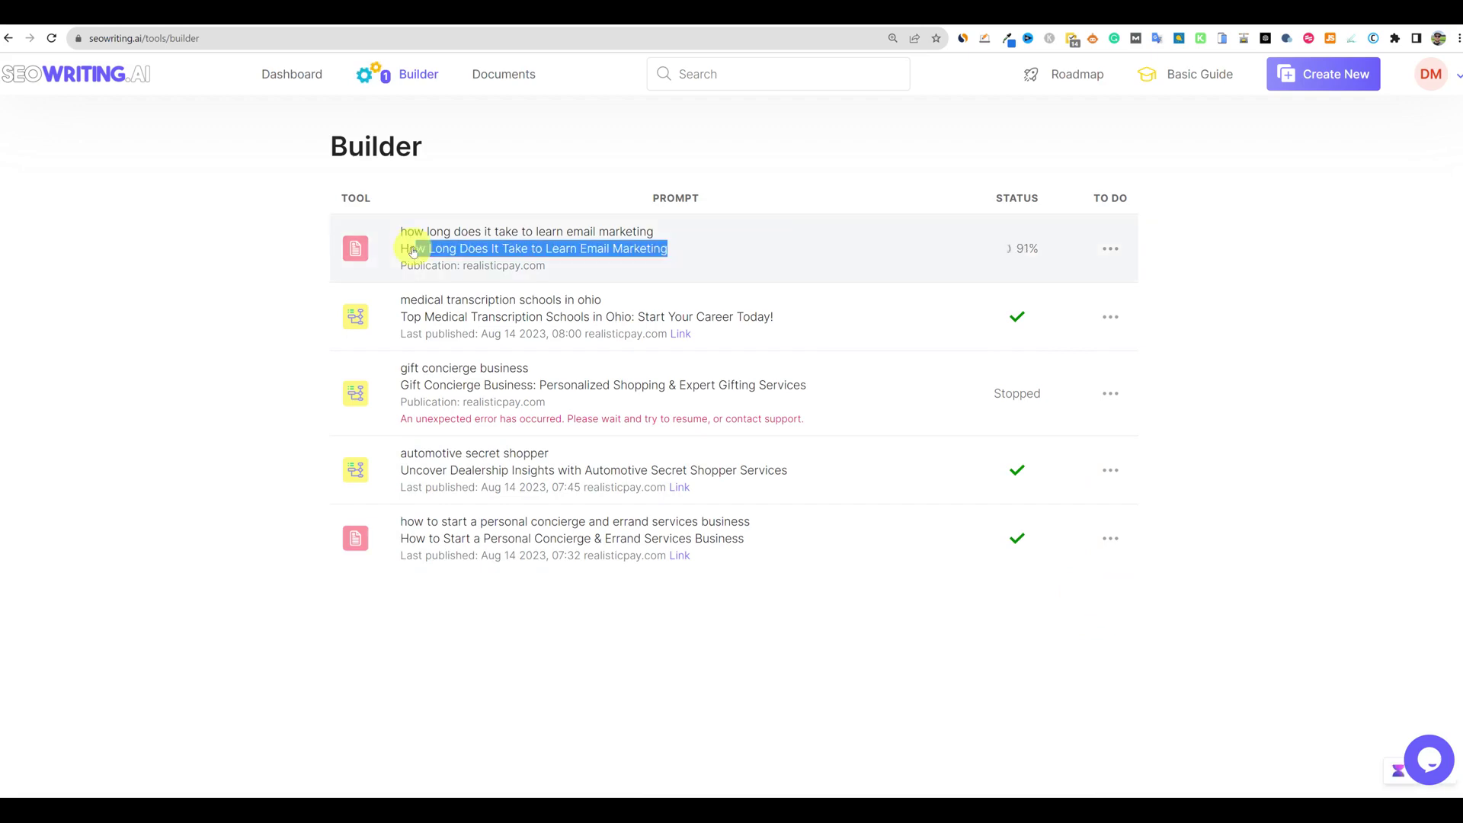
{"action": "left_click", "coordinate": [404, 251]}
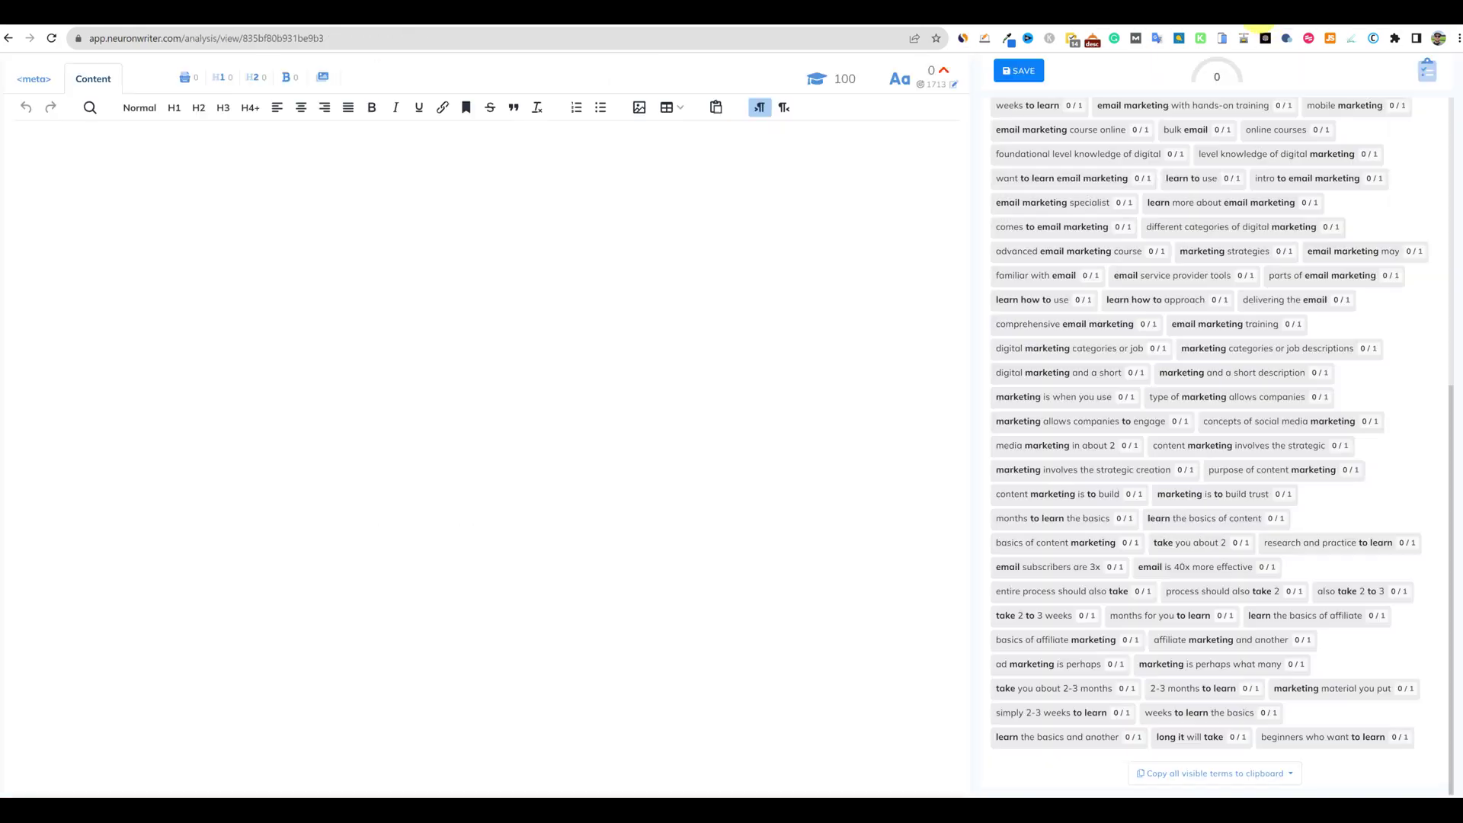
{"action": "scroll", "coordinate": [204, 355], "scroll_direction": "up", "scroll_amount": 2}
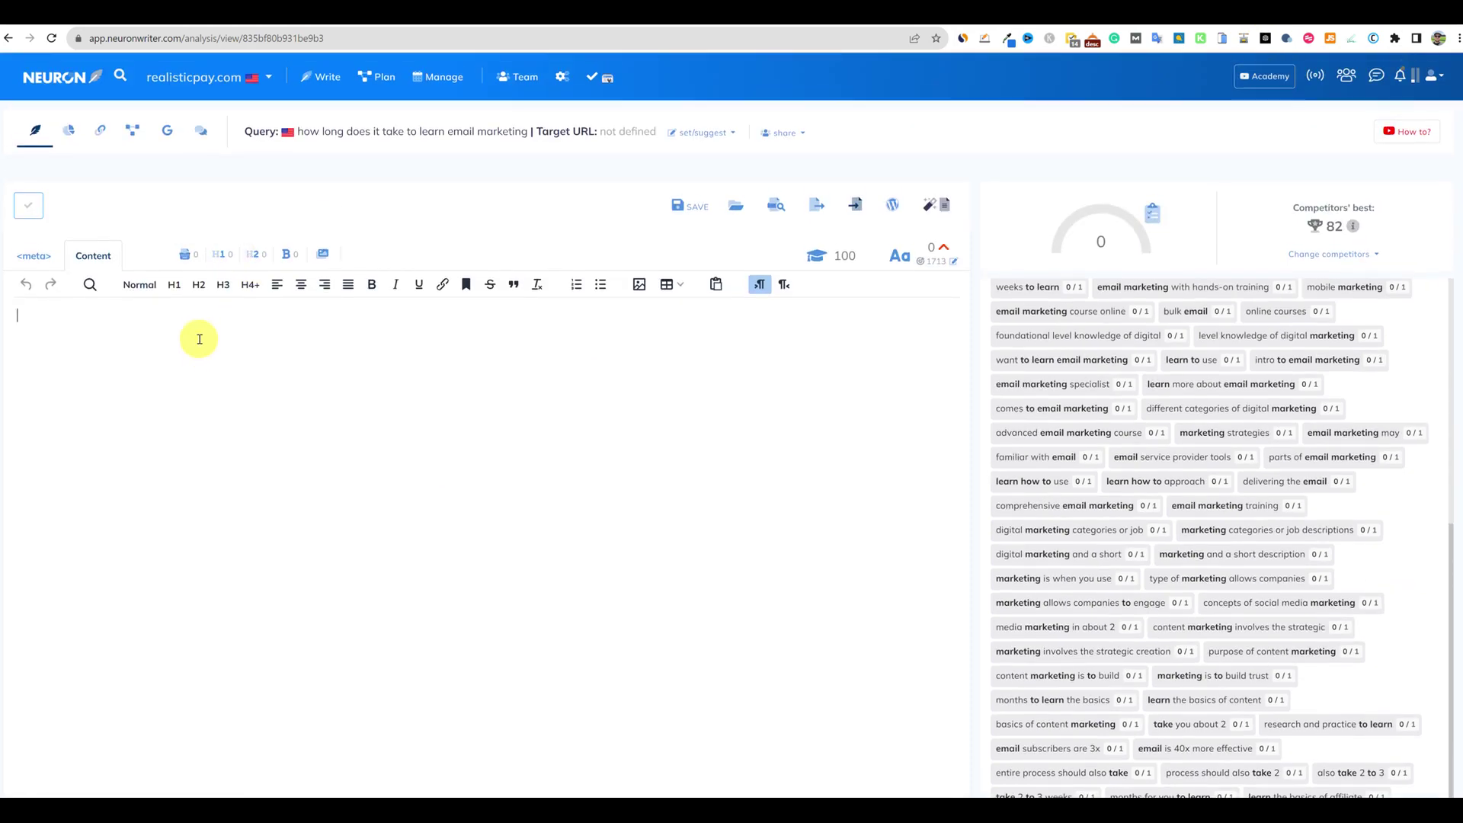
{"action": "type", "text": "How Long Does it Take to Learn Email Marketing"}
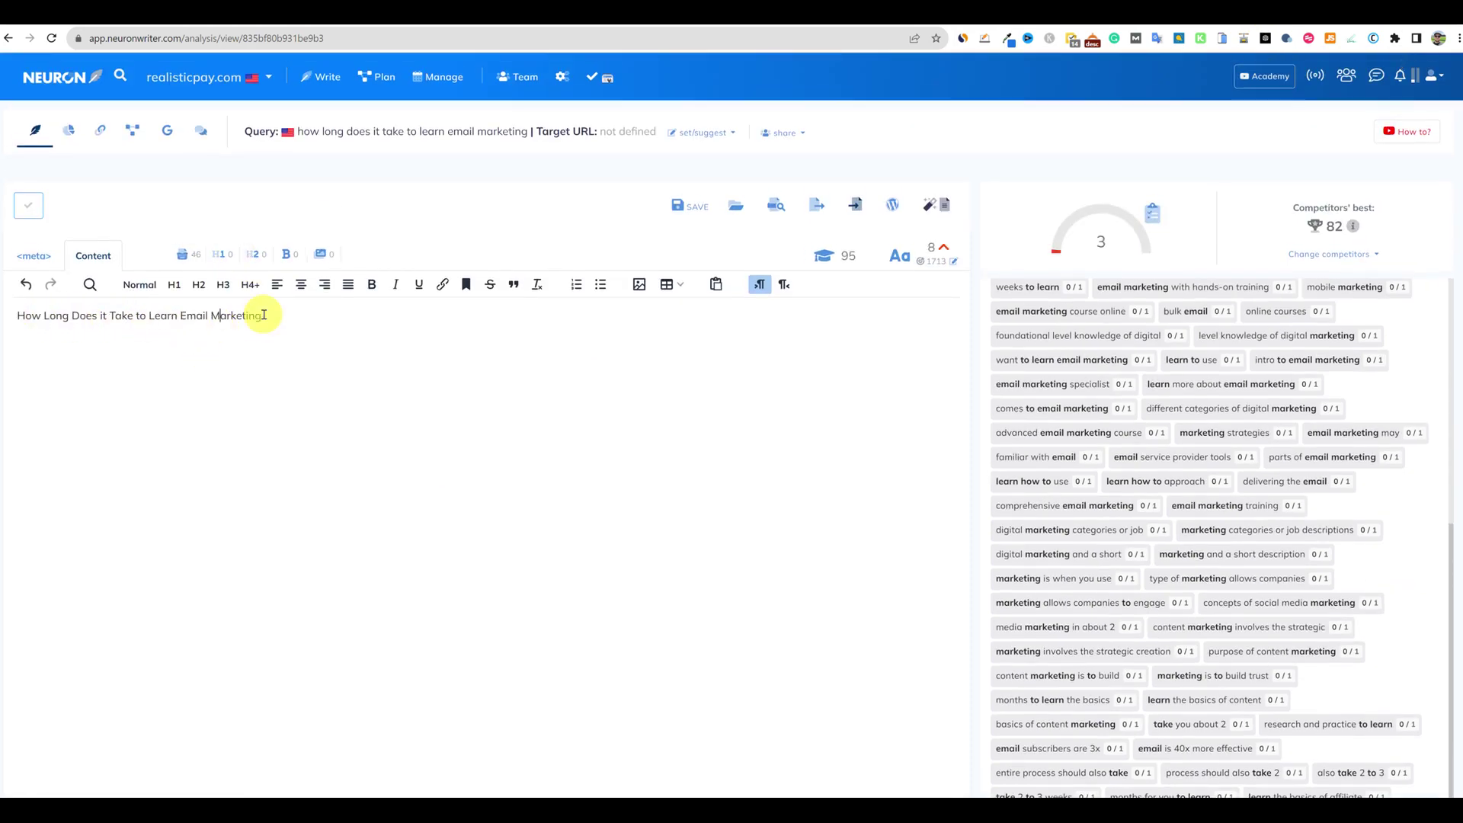
{"action": "left_click", "coordinate": [174, 284]}
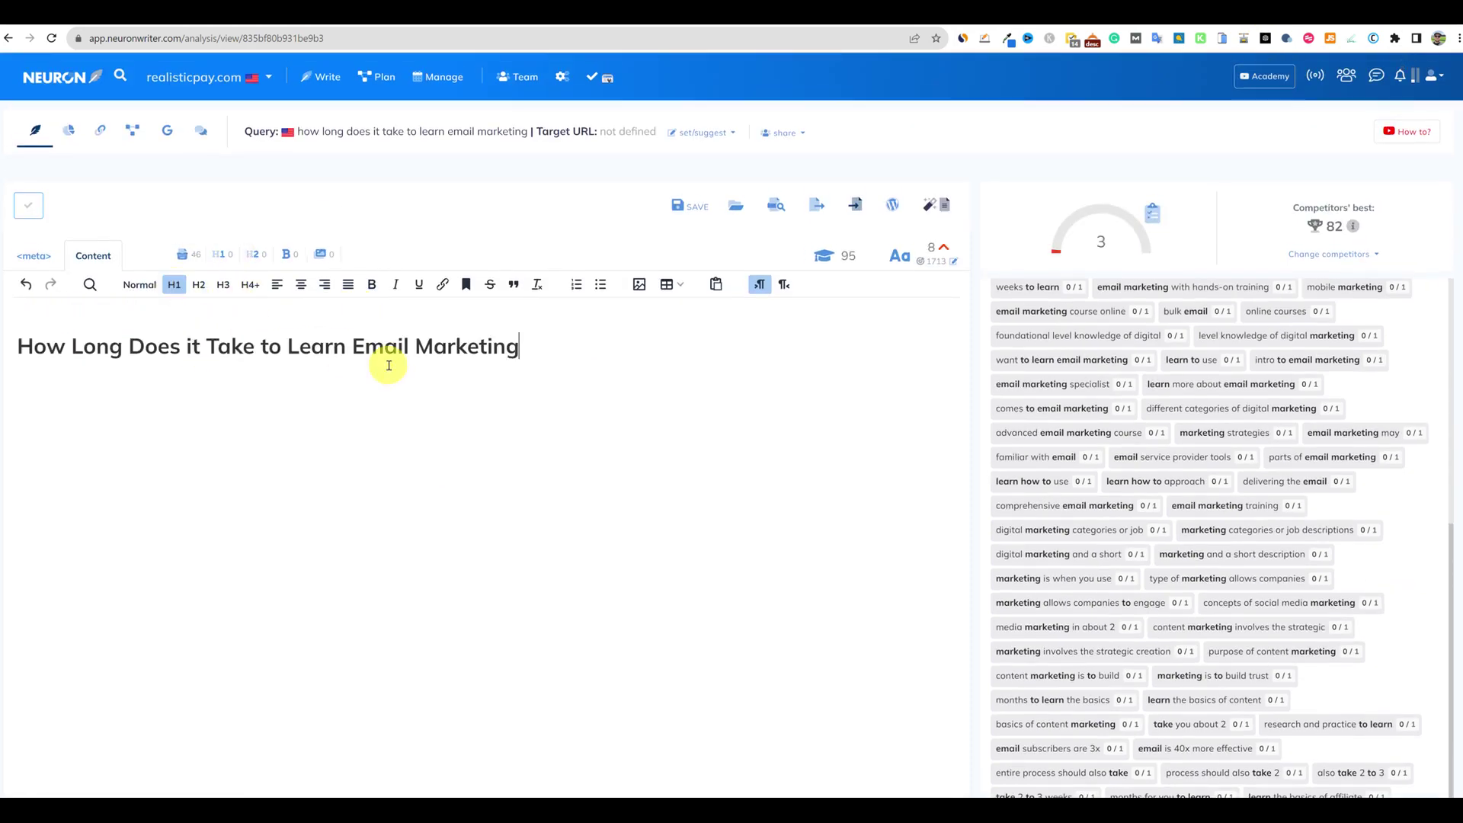
Copy the H1 heading text into the meta title
{"action": "left_click_drag", "start_coordinate": [521, 350], "coordinate": [10, 350]}
{"action": "key", "text": "ctrl+c"}
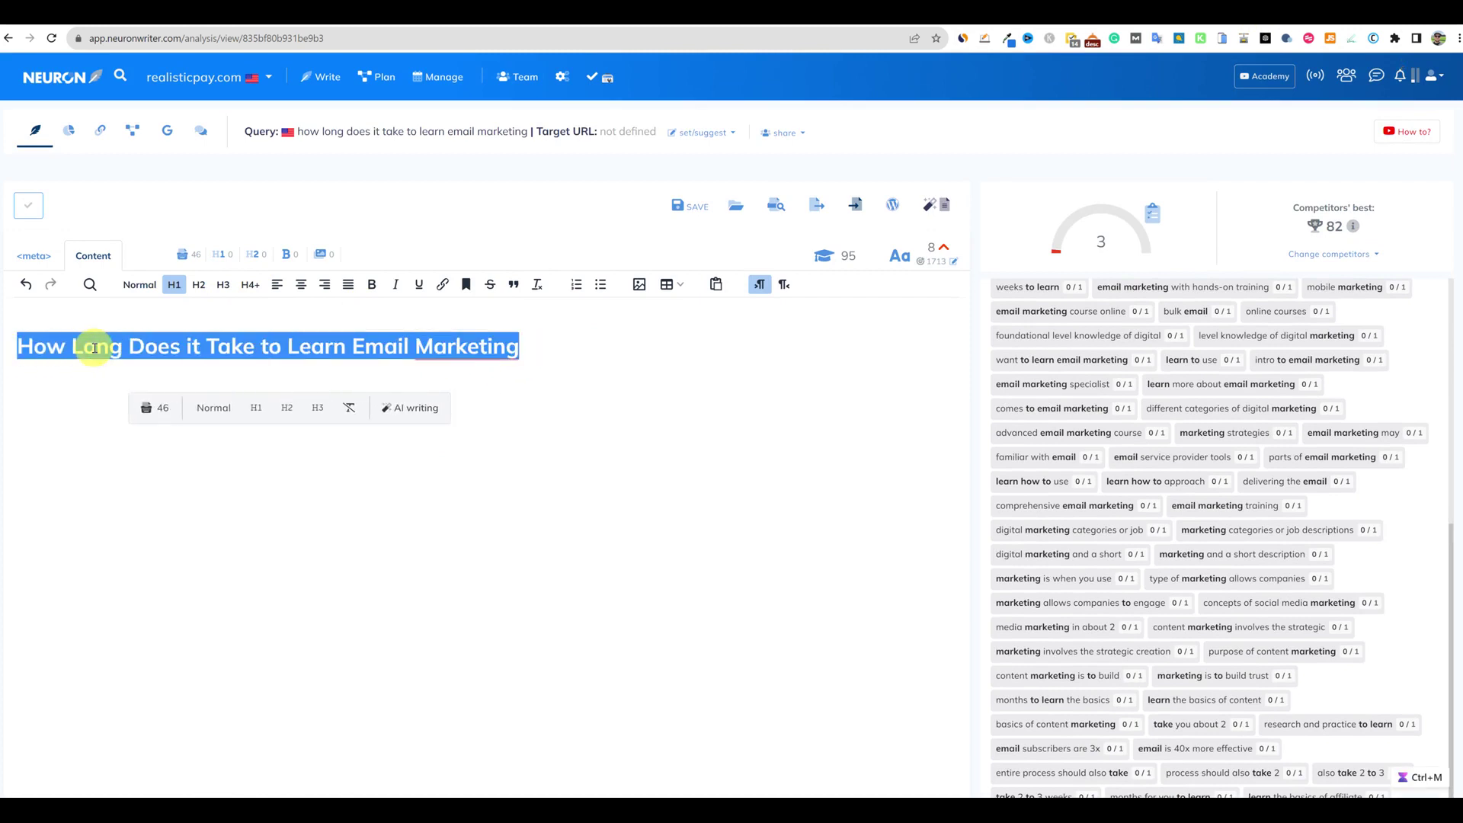
{"action": "left_click", "coordinate": [35, 256]}
{"action": "left_click", "coordinate": [276, 303]}
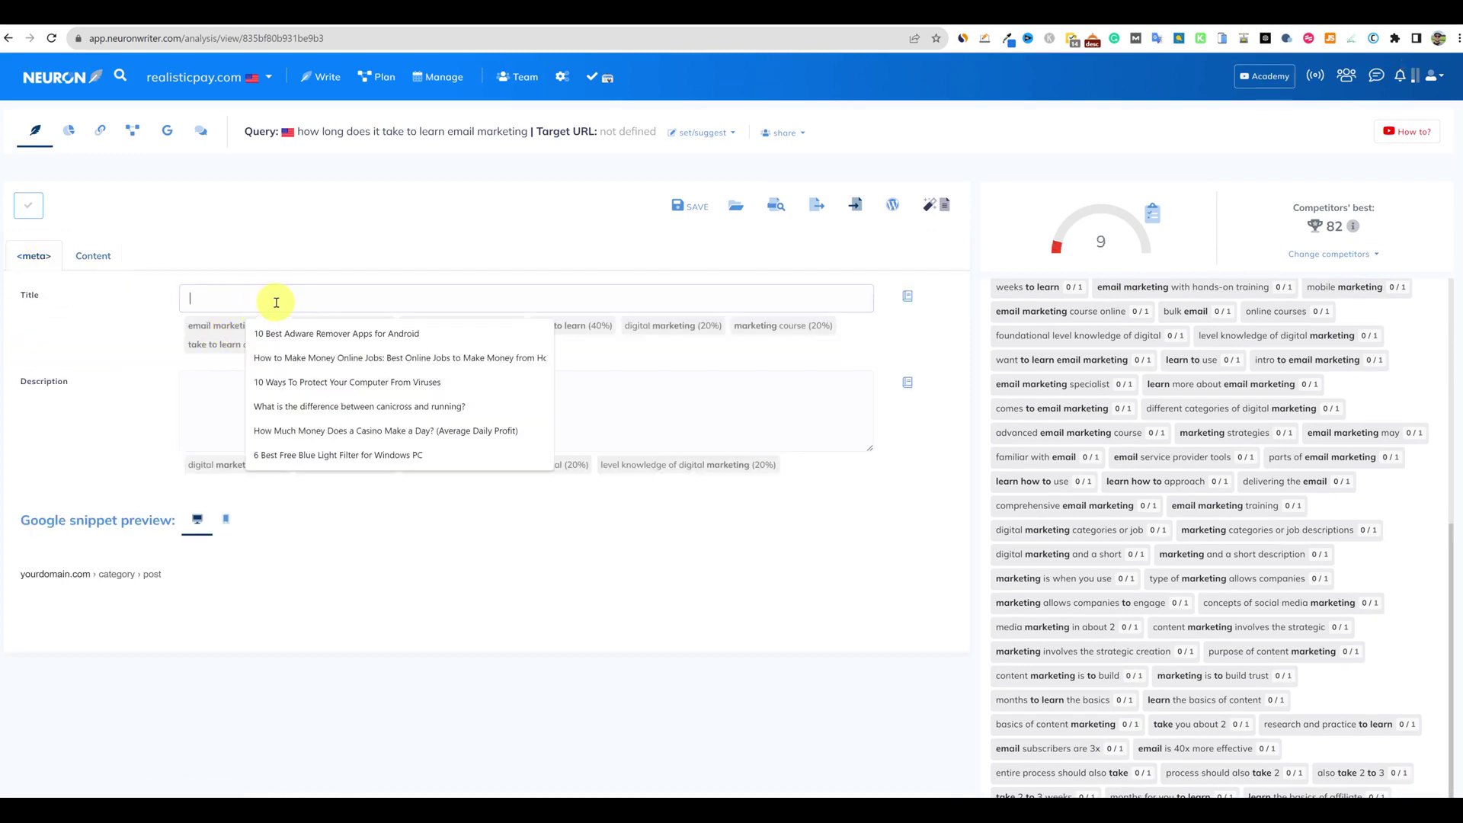
{"action": "key", "text": "ctrl+v"}
{"action": "left_click", "coordinate": [623, 394]}
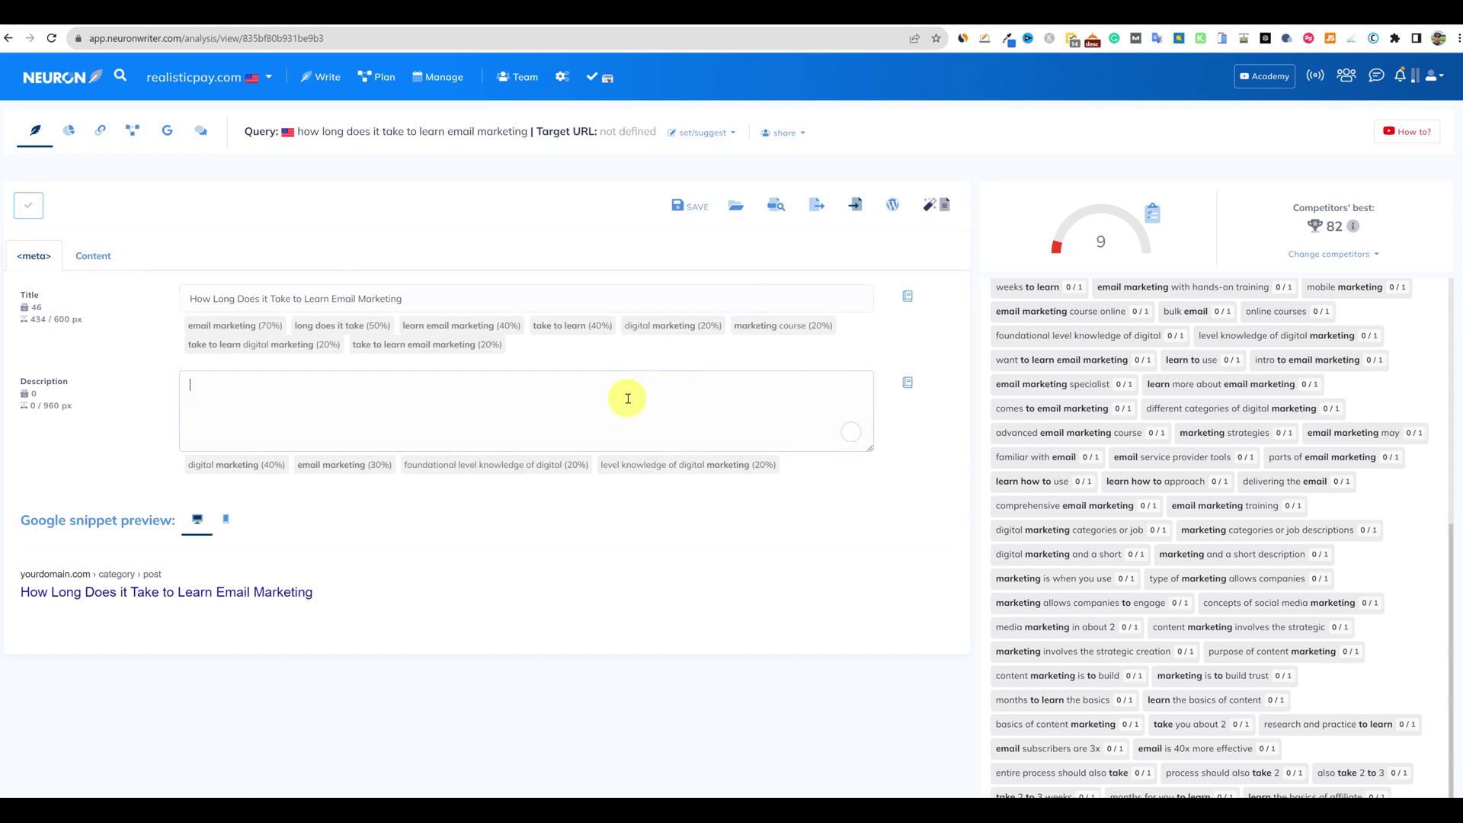
{"action": "left_click", "coordinate": [95, 256]}
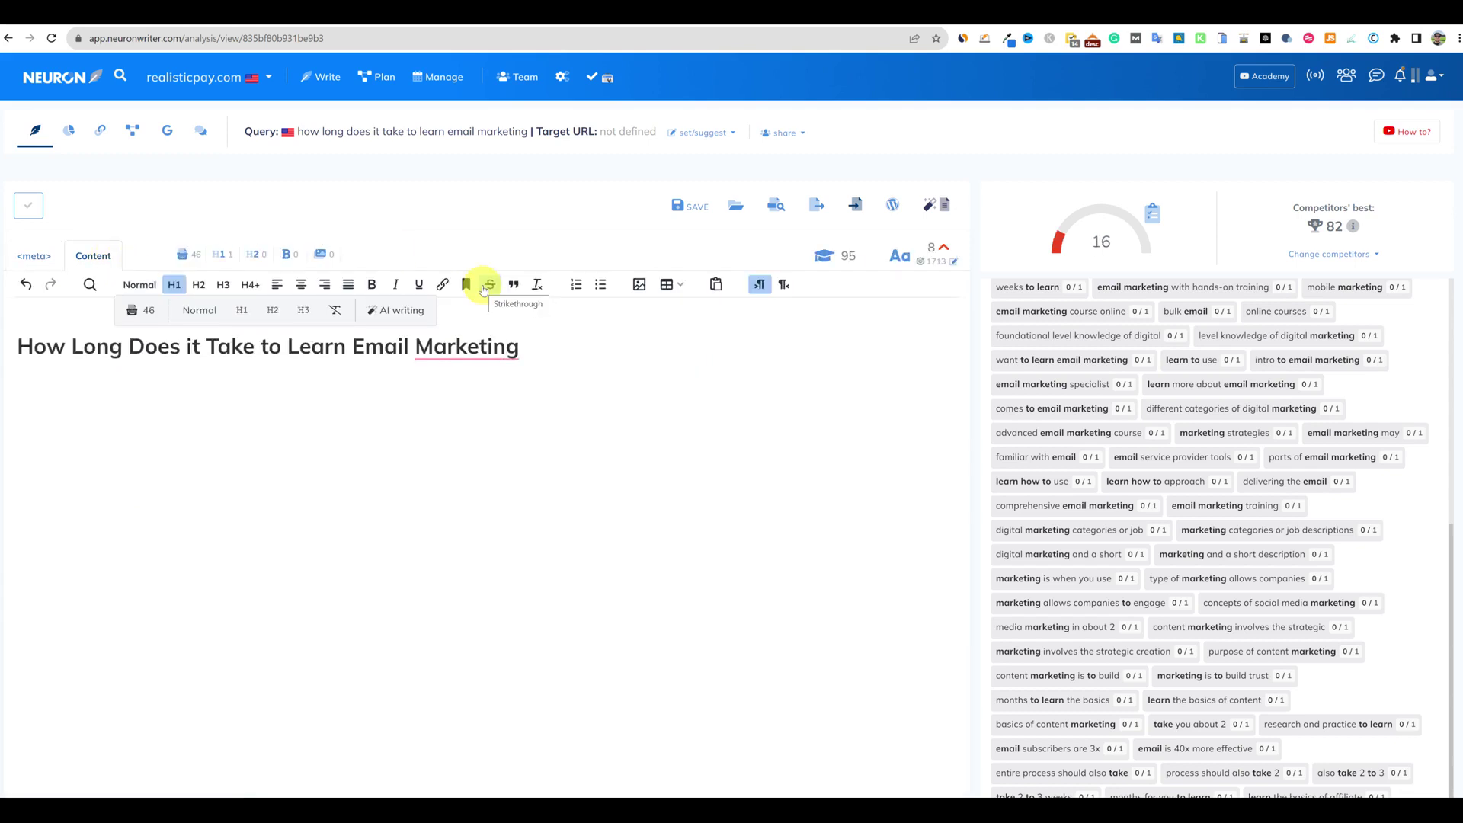
{"action": "left_click", "coordinate": [655, 359]}
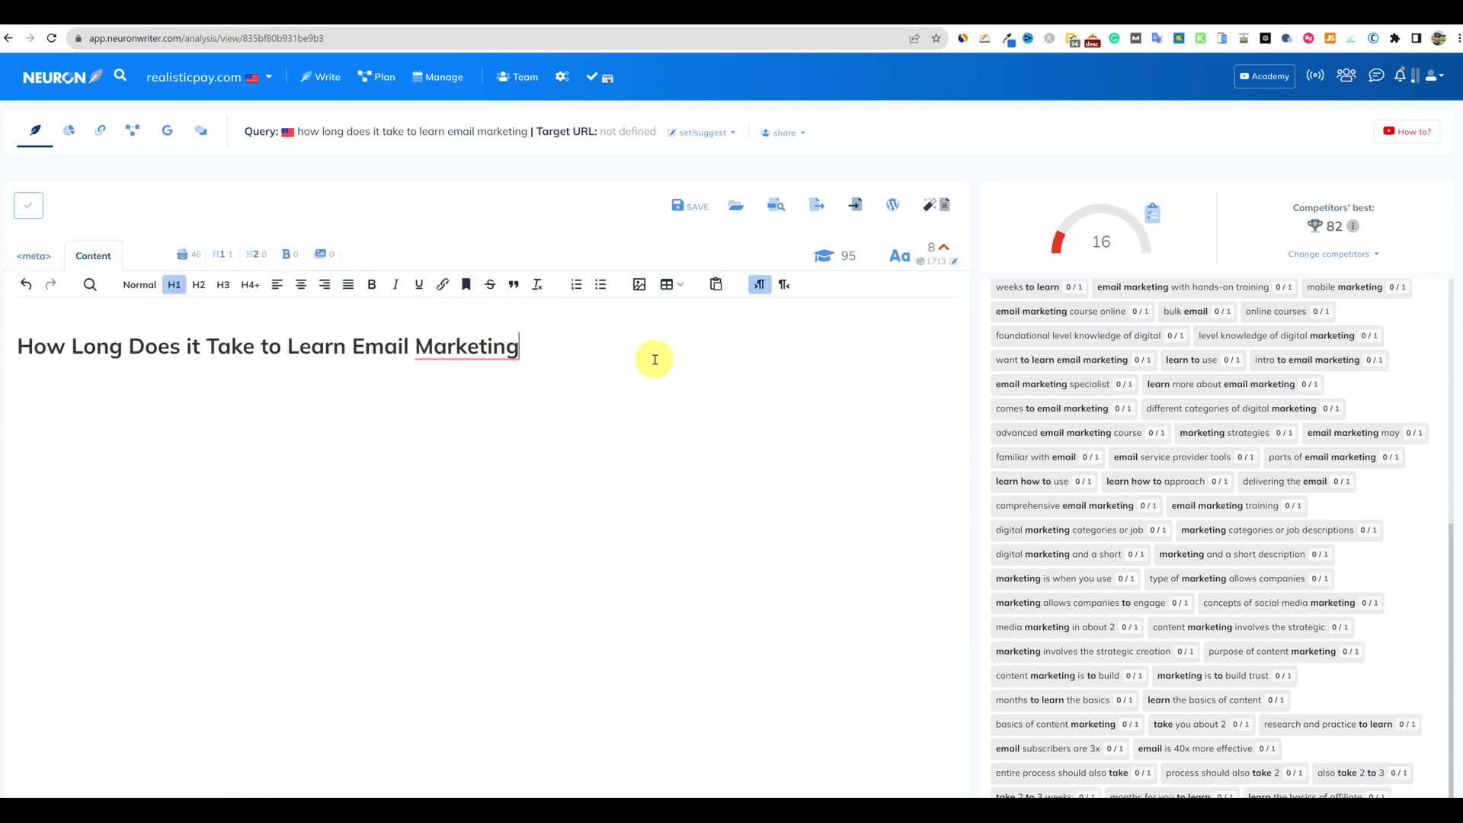
{"action": "left_click", "coordinate": [35, 259]}
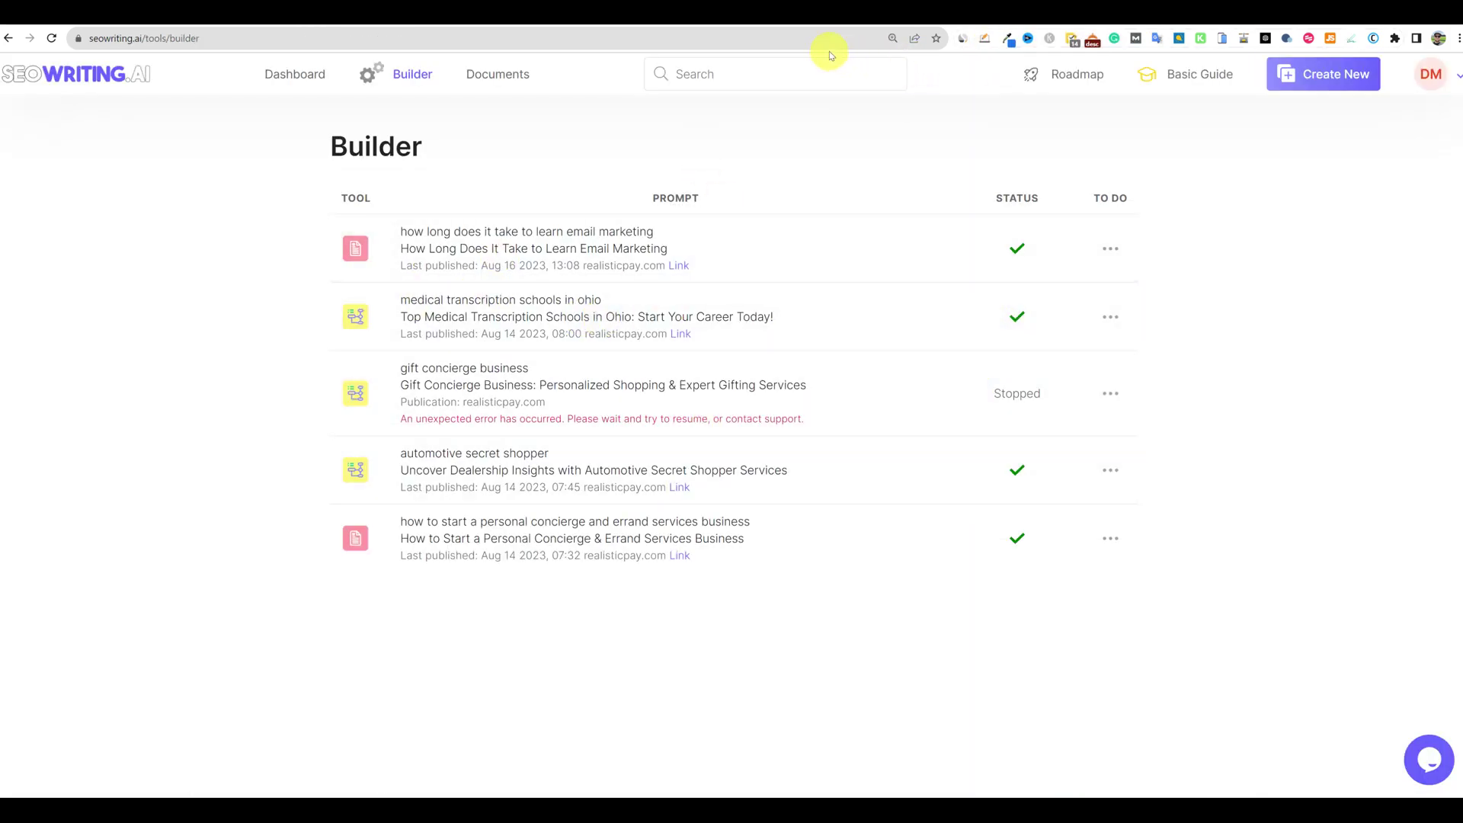
Switch to the realisticpay.com site, load its homepage, and open the list of all posts in the WordPress admin
{"action": "left_click", "coordinate": [826, 15]}
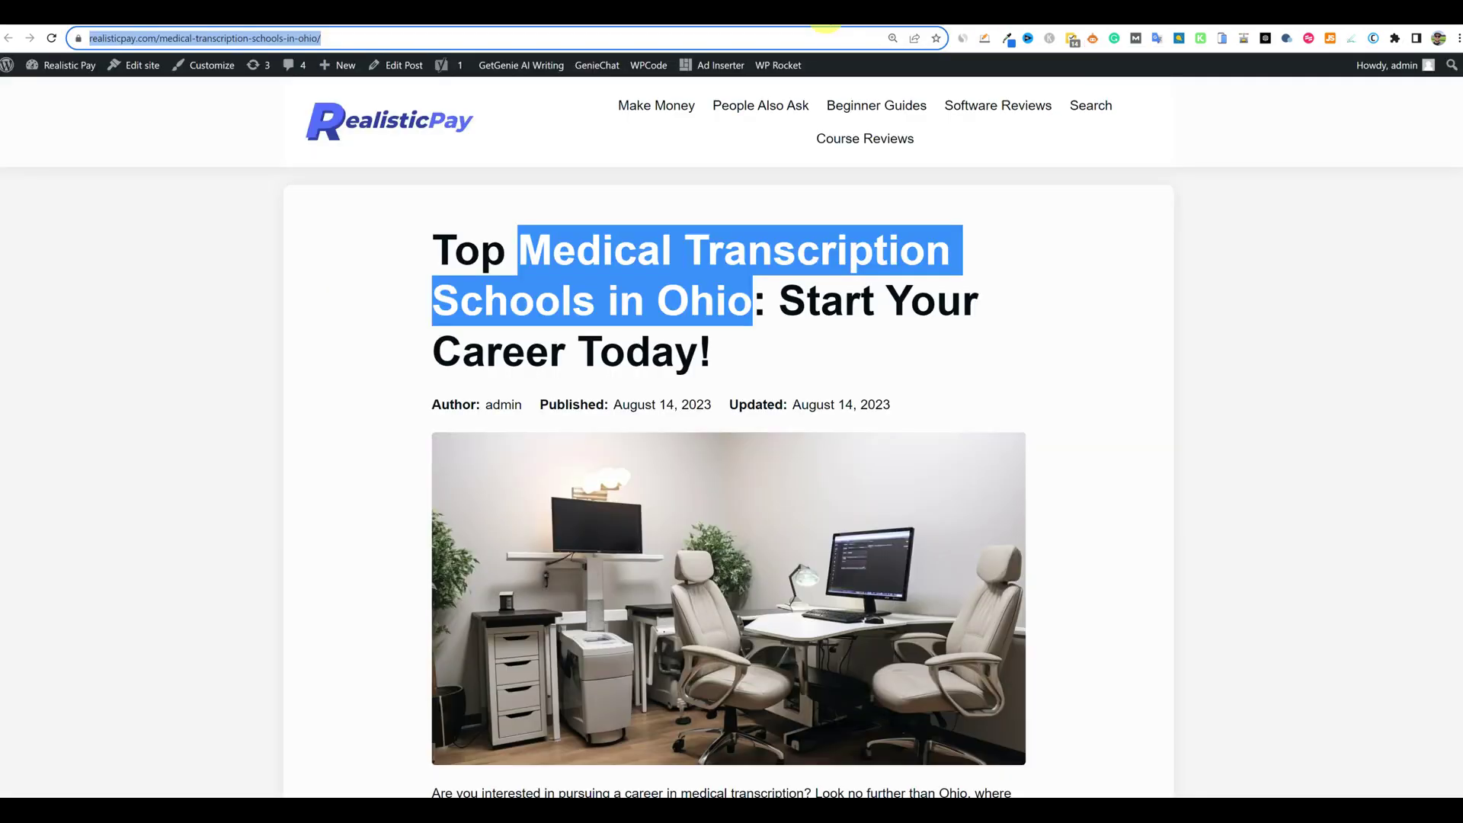
{"action": "key", "text": "Return"}
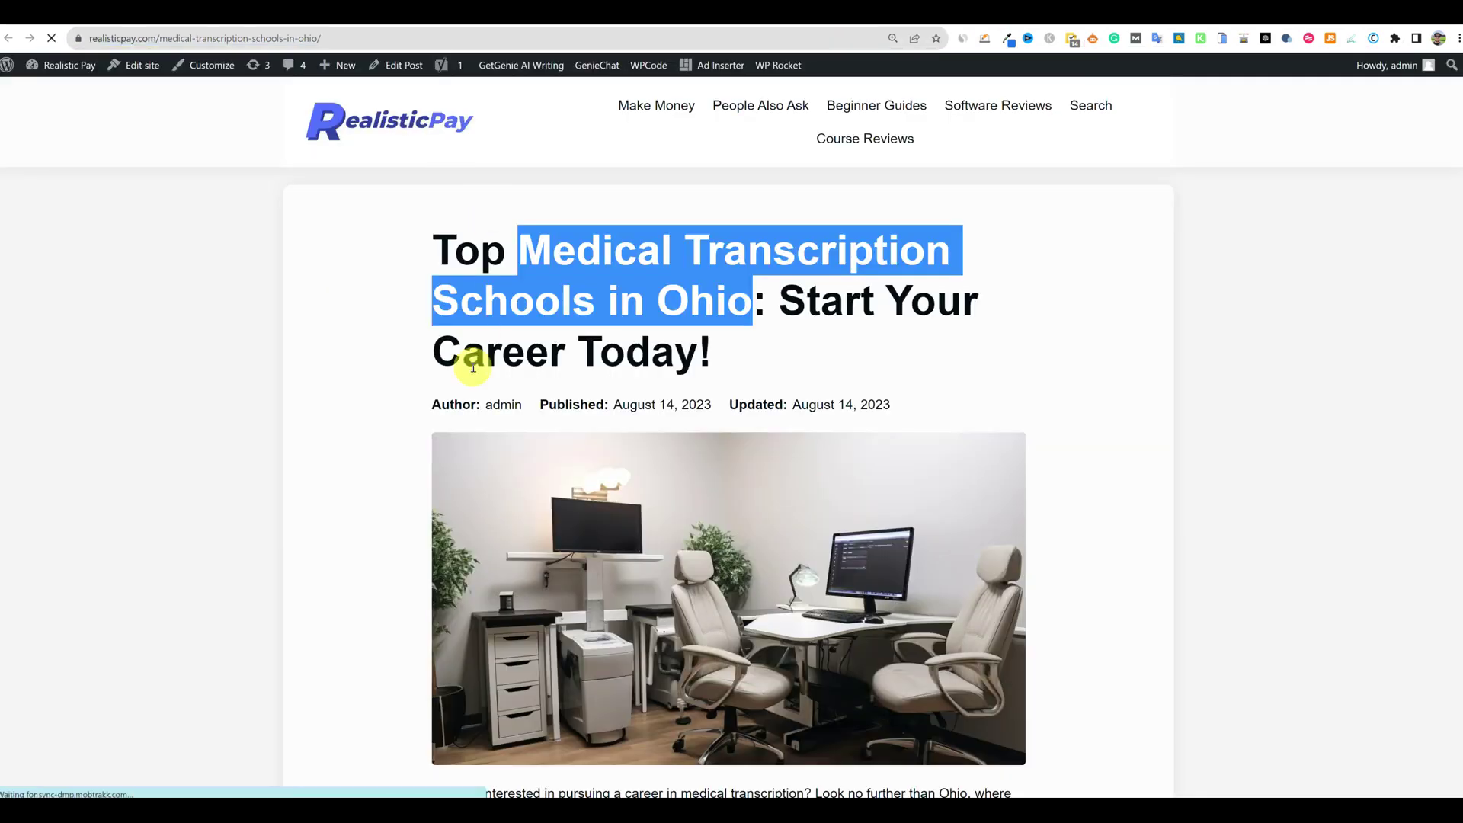
{"action": "scroll", "coordinate": [523, 483], "scroll_direction": "down", "scroll_amount": 15}
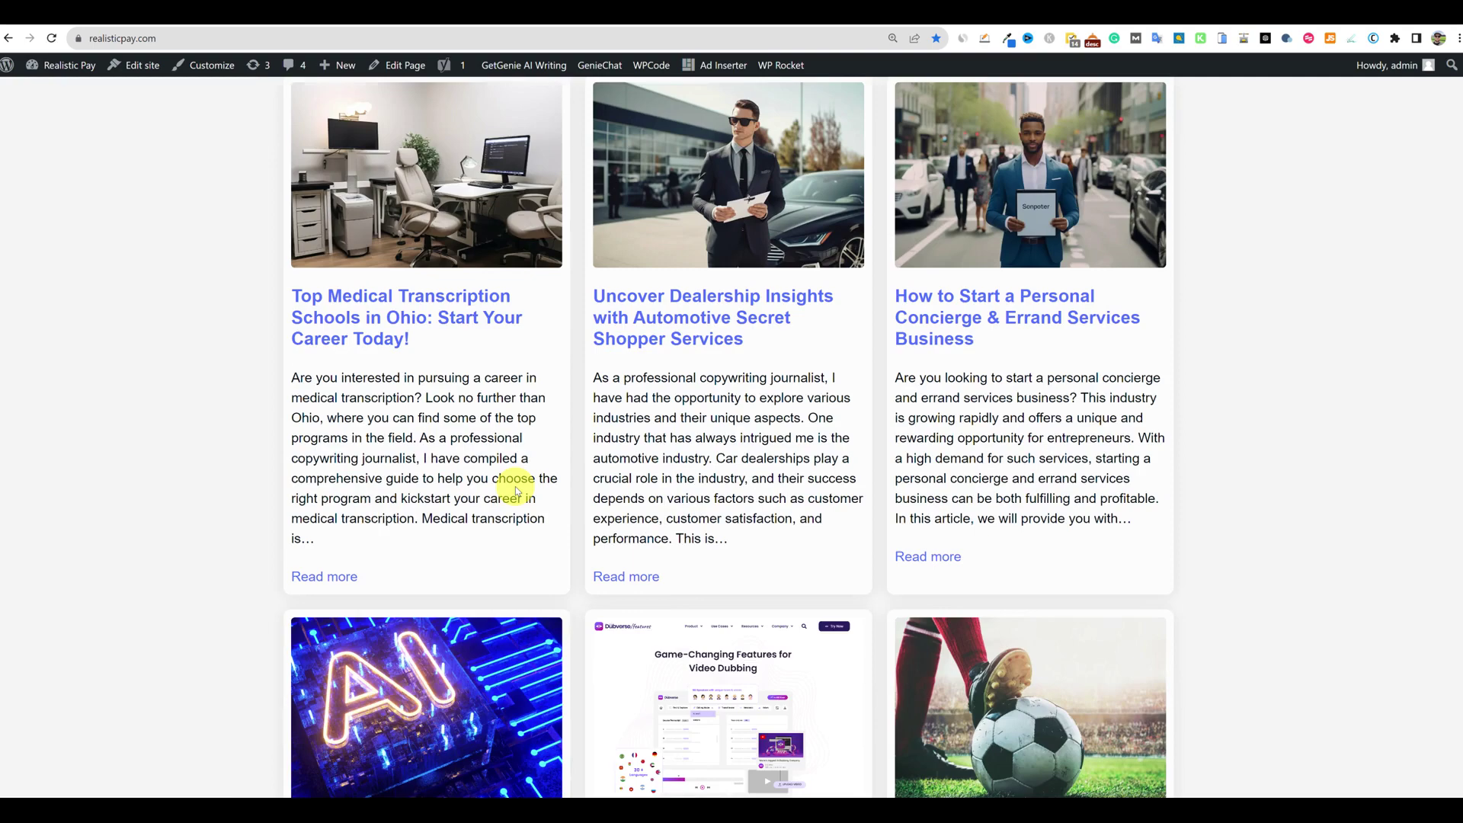
{"action": "scroll", "coordinate": [517, 491], "scroll_direction": "up", "scroll_amount": 15}
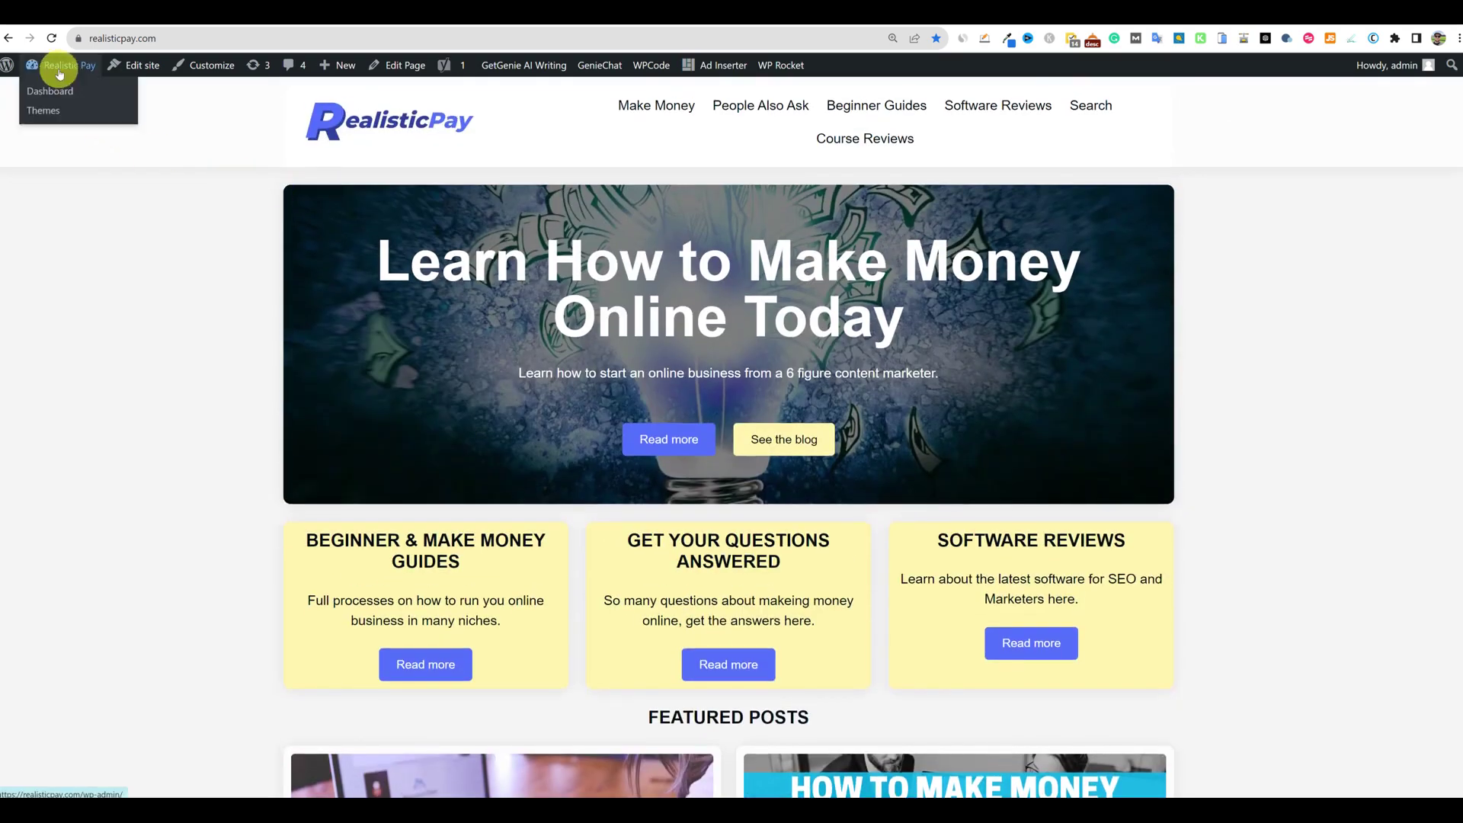
{"action": "left_click", "coordinate": [55, 89]}
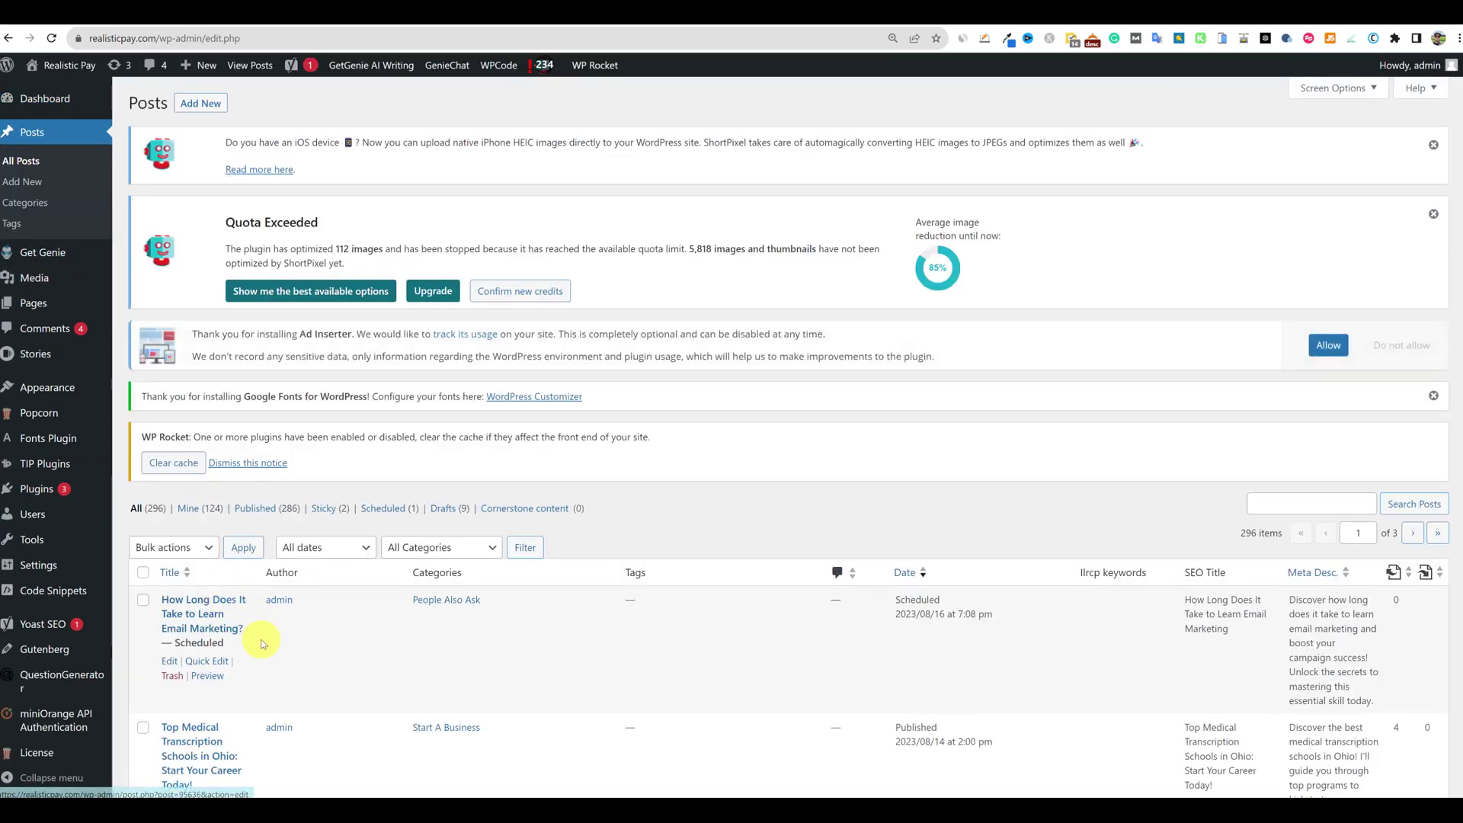
Open the scheduled post "How Long Does It Take to Learn Email Marketing?" for editing
{"action": "scroll", "coordinate": [261, 644], "scroll_direction": "down", "scroll_amount": 2}
{"action": "scroll", "coordinate": [202, 511], "scroll_direction": "down", "scroll_amount": 1}
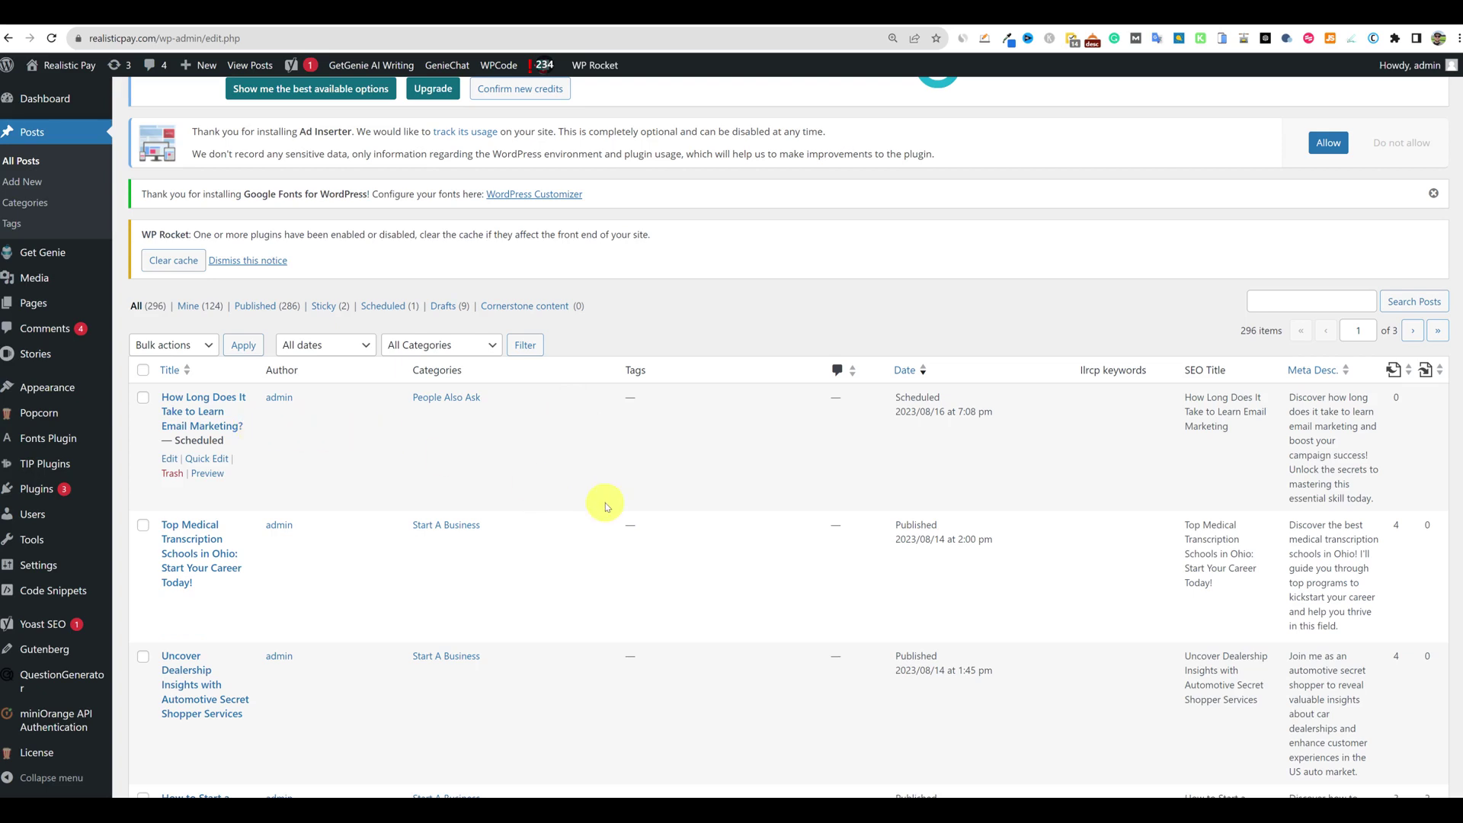
{"action": "left_click", "coordinate": [168, 458]}
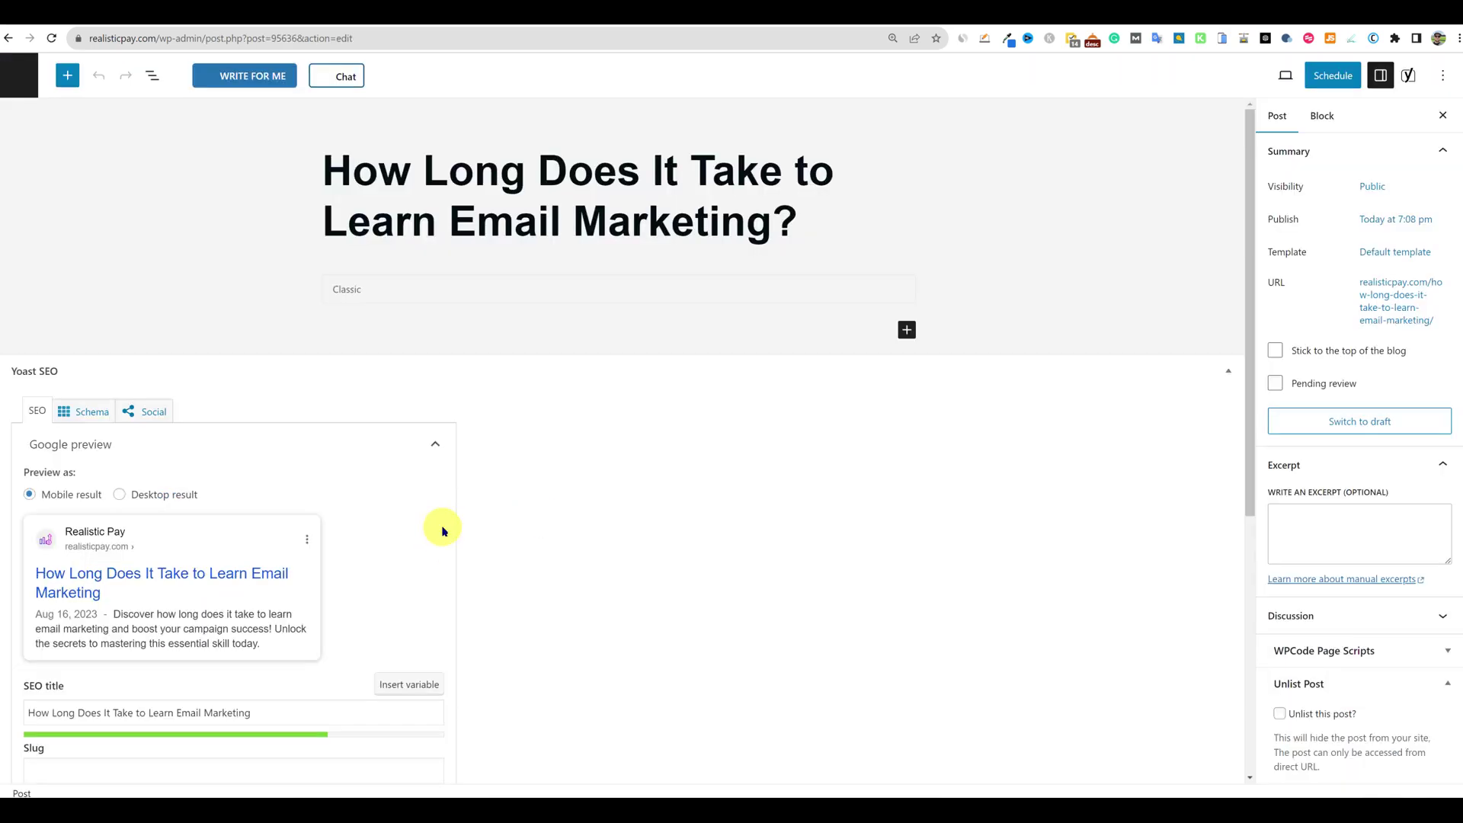
Examine the post's categories, tags and featured image alongside the opening sections of the article
{"action": "scroll", "coordinate": [454, 531], "scroll_direction": "down", "scroll_amount": 4}
{"action": "scroll", "coordinate": [620, 538], "scroll_direction": "up", "scroll_amount": 4}
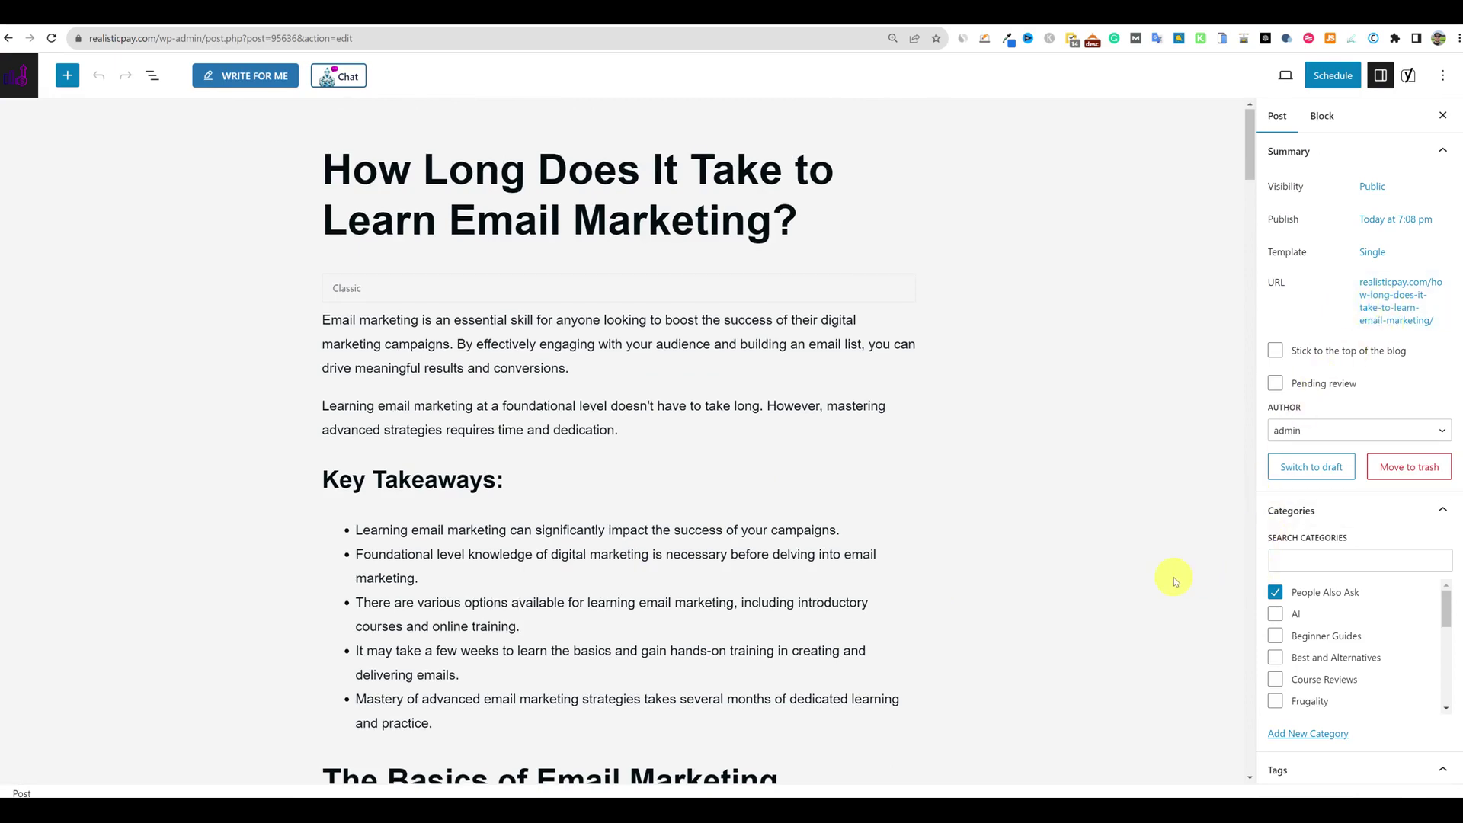
{"action": "scroll", "coordinate": [1174, 581], "scroll_direction": "down", "scroll_amount": 4}
{"action": "scroll", "coordinate": [1336, 607], "scroll_direction": "down", "scroll_amount": 8}
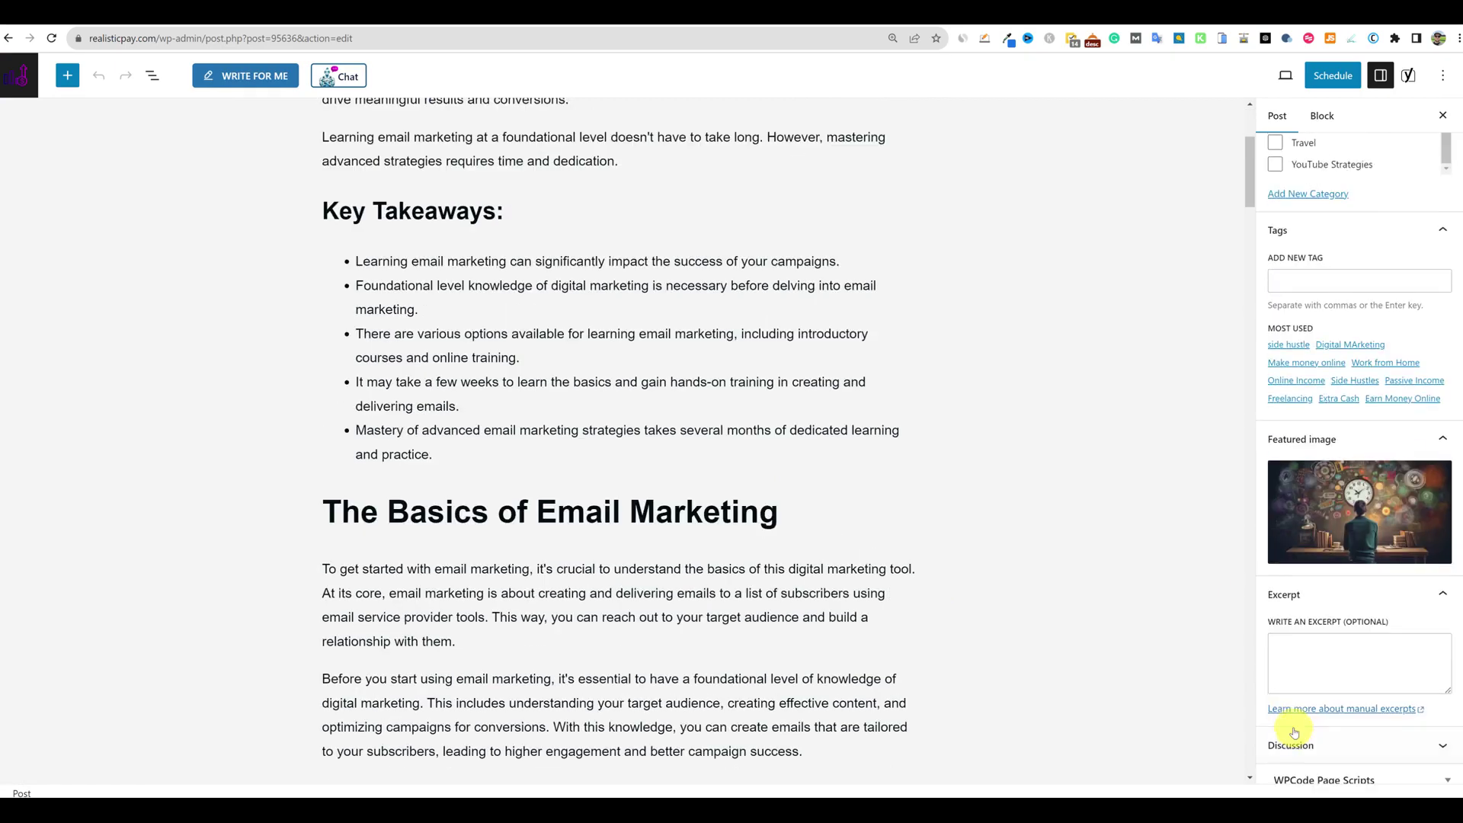
{"action": "scroll", "coordinate": [1174, 681], "scroll_direction": "down", "scroll_amount": 1}
{"action": "scroll", "coordinate": [1189, 671], "scroll_direction": "up", "scroll_amount": 1}
{"action": "mouse_move", "coordinate": [1365, 520]}
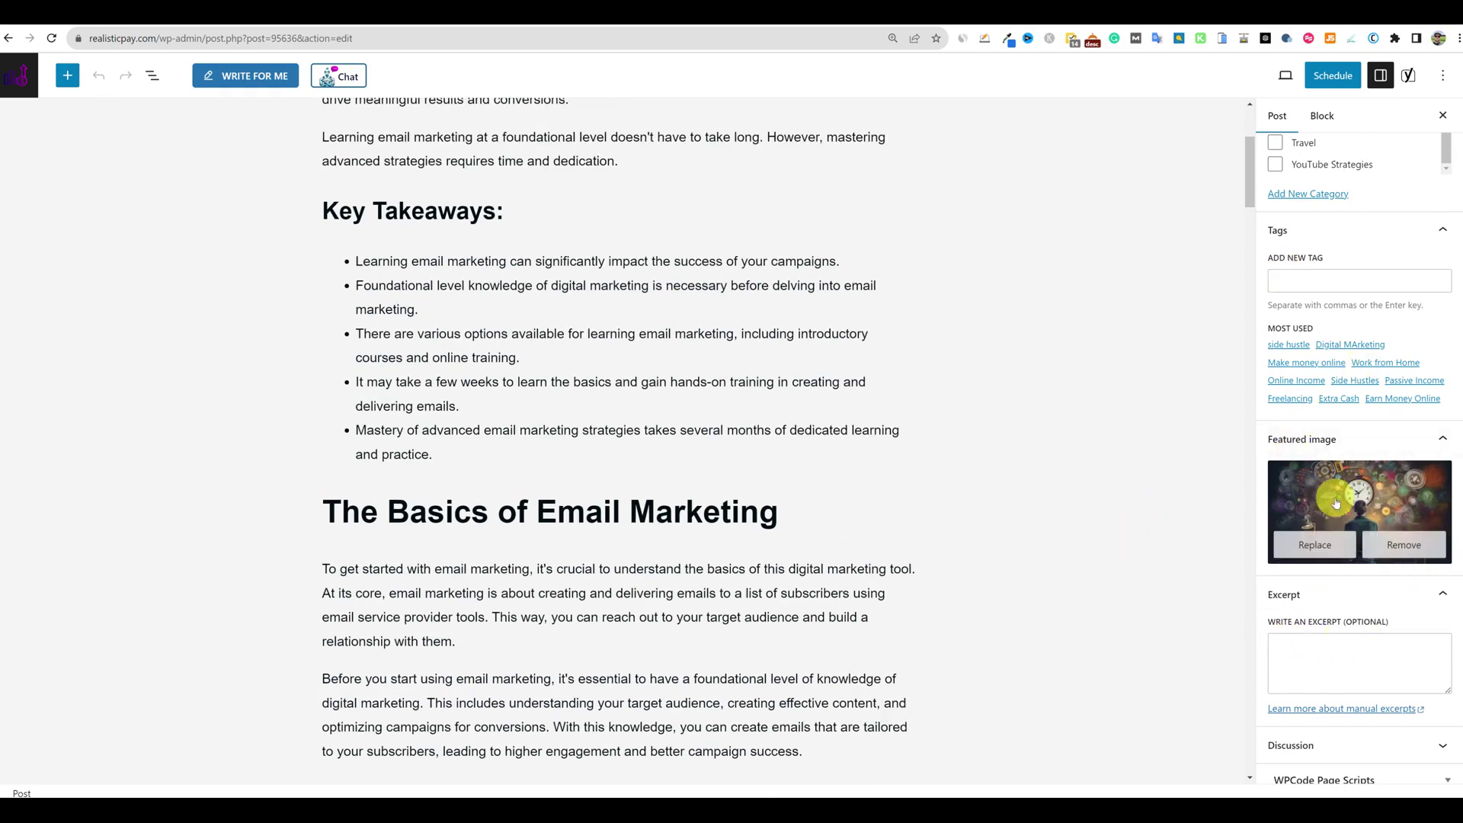
{"action": "scroll", "coordinate": [1341, 503], "scroll_direction": "up", "scroll_amount": 7}
{"action": "scroll", "coordinate": [991, 487], "scroll_direction": "up", "scroll_amount": 4}
{"action": "scroll", "coordinate": [920, 479], "scroll_direction": "down", "scroll_amount": 15}
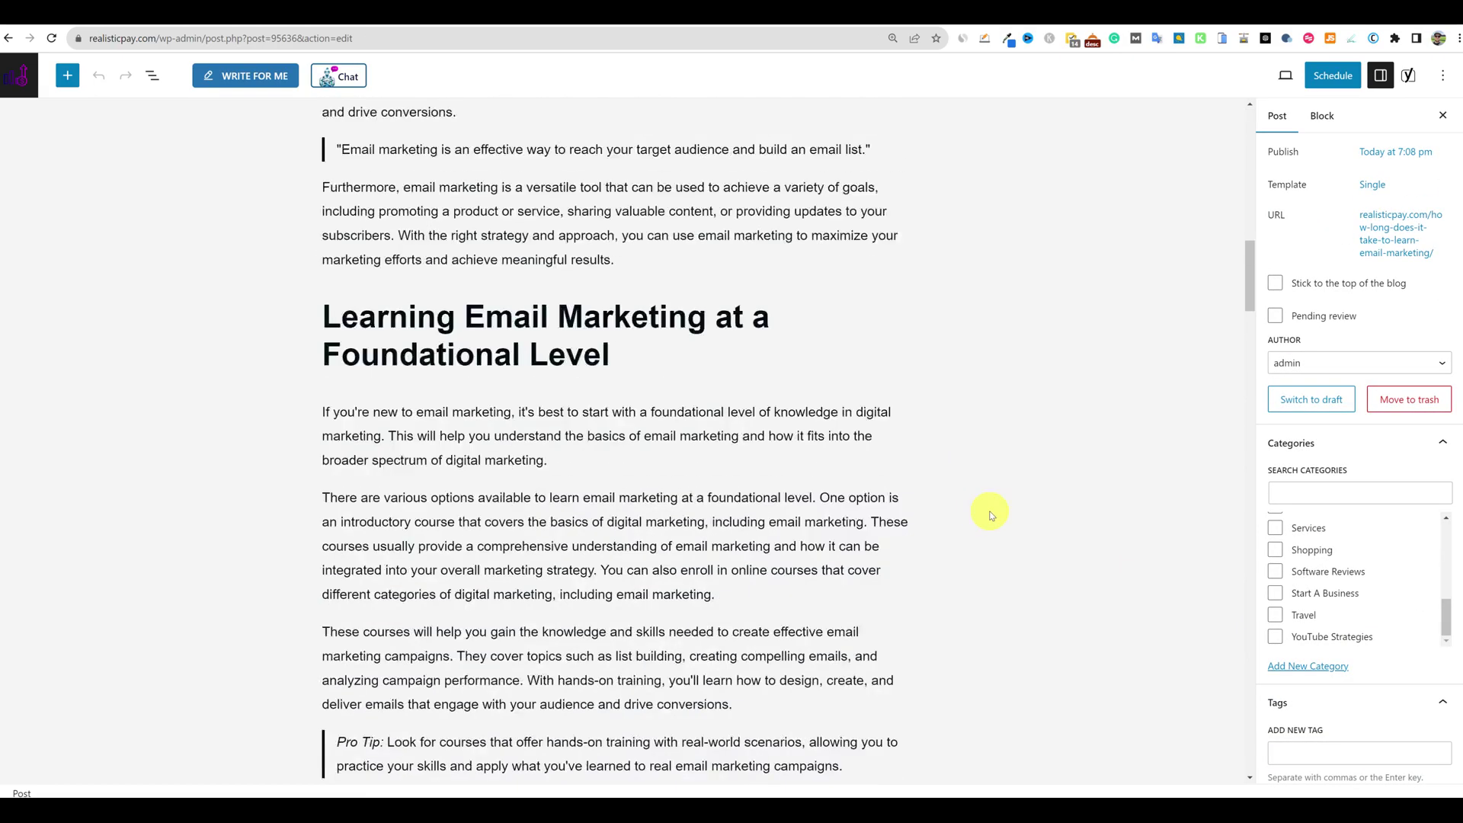
{"action": "scroll", "coordinate": [1376, 644], "scroll_direction": "down", "scroll_amount": 7}
{"action": "mouse_move", "coordinate": [1364, 434]}
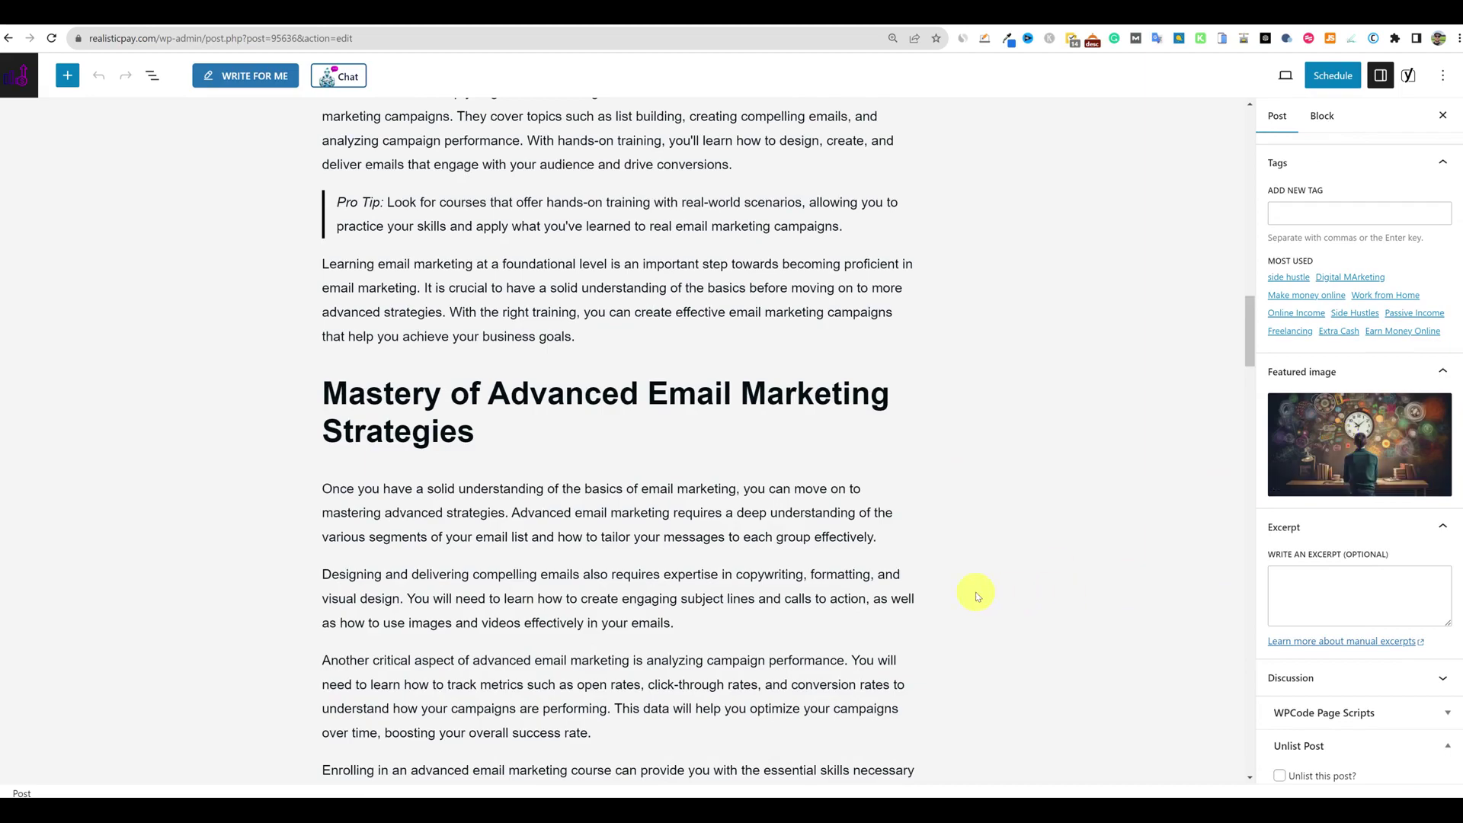
Look over the rest of the article and its Yoast SEO title, slug, meta description and Google preview
{"action": "scroll", "coordinate": [922, 584], "scroll_direction": "down", "scroll_amount": 20}
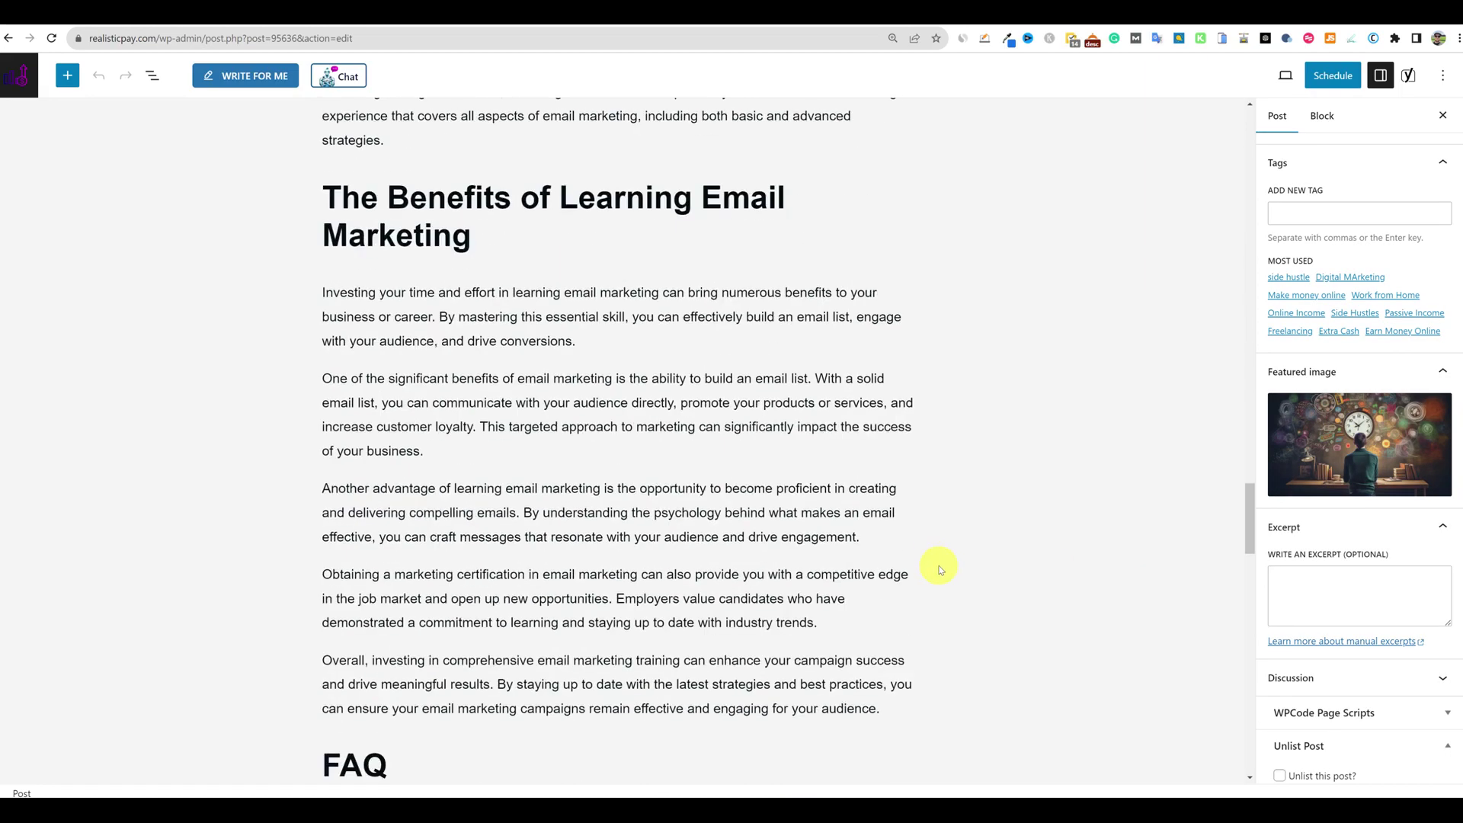
{"action": "scroll", "coordinate": [952, 562], "scroll_direction": "down", "scroll_amount": 10}
{"action": "scroll", "coordinate": [543, 525], "scroll_direction": "up", "scroll_amount": 2}
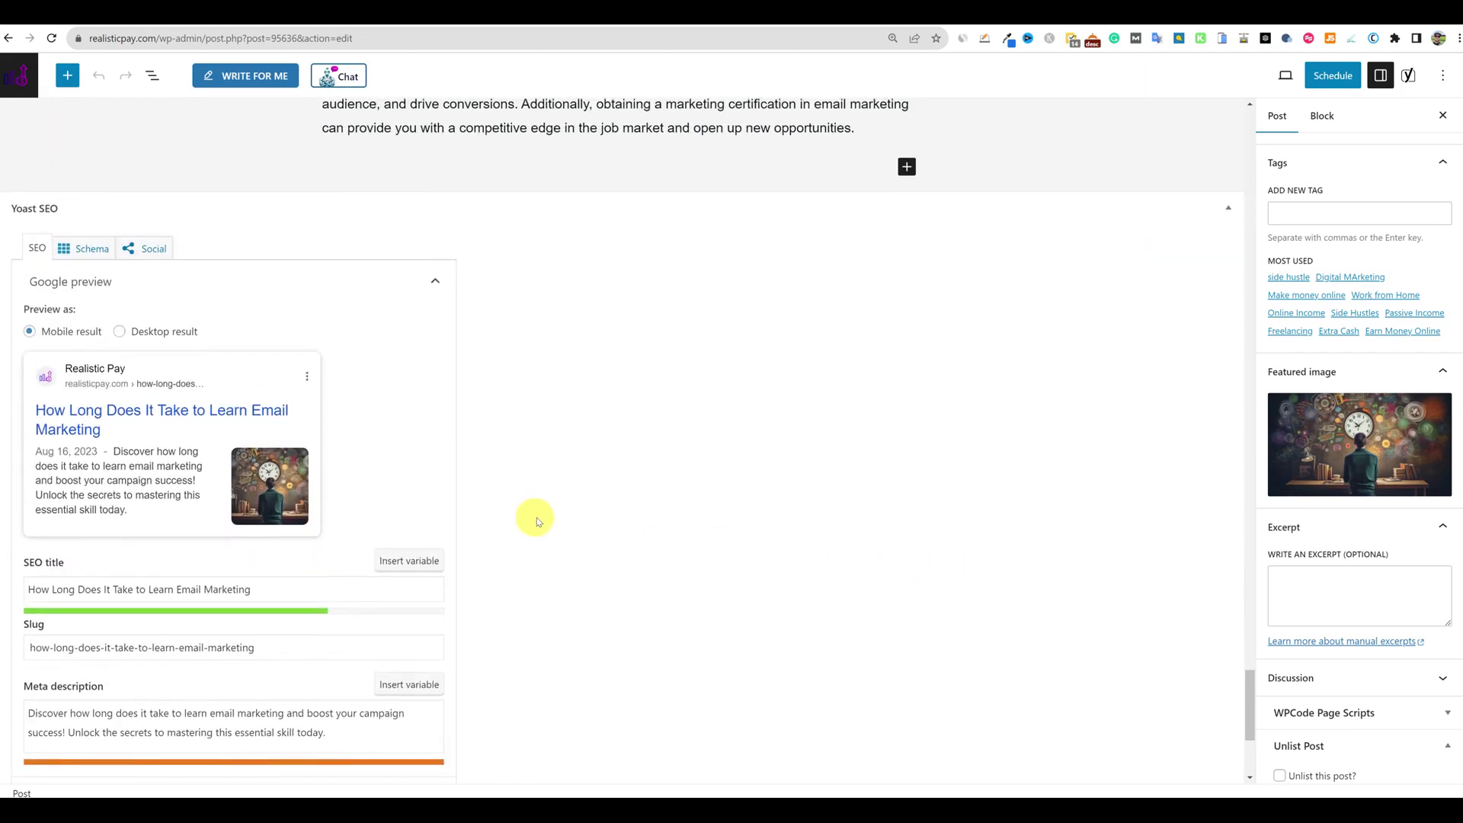
{"action": "scroll", "coordinate": [153, 406], "scroll_direction": "down", "scroll_amount": 2}
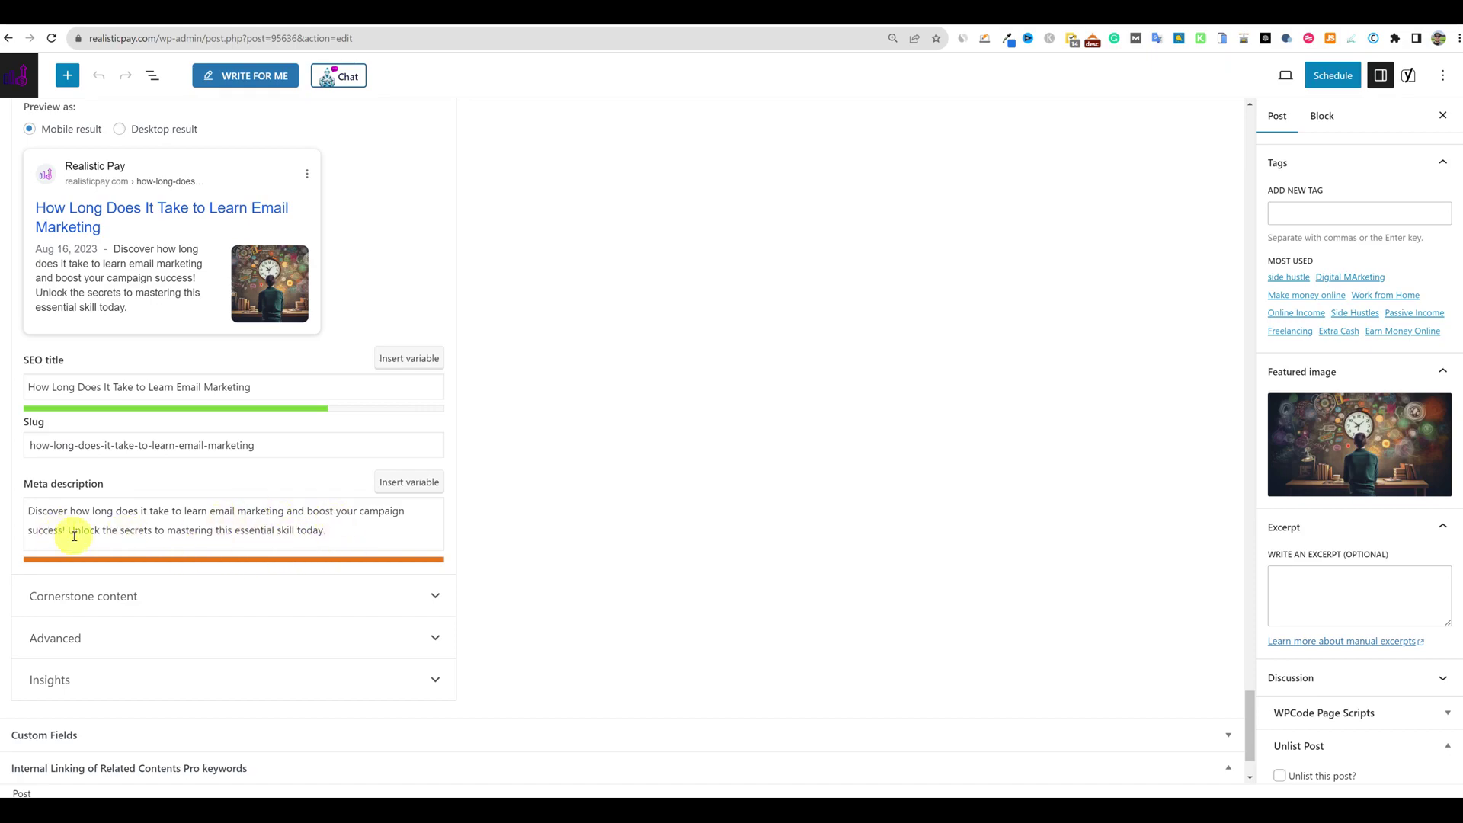
{"action": "scroll", "coordinate": [785, 619], "scroll_direction": "down", "scroll_amount": 1}
{"action": "scroll", "coordinate": [785, 618], "scroll_direction": "up", "scroll_amount": 8}
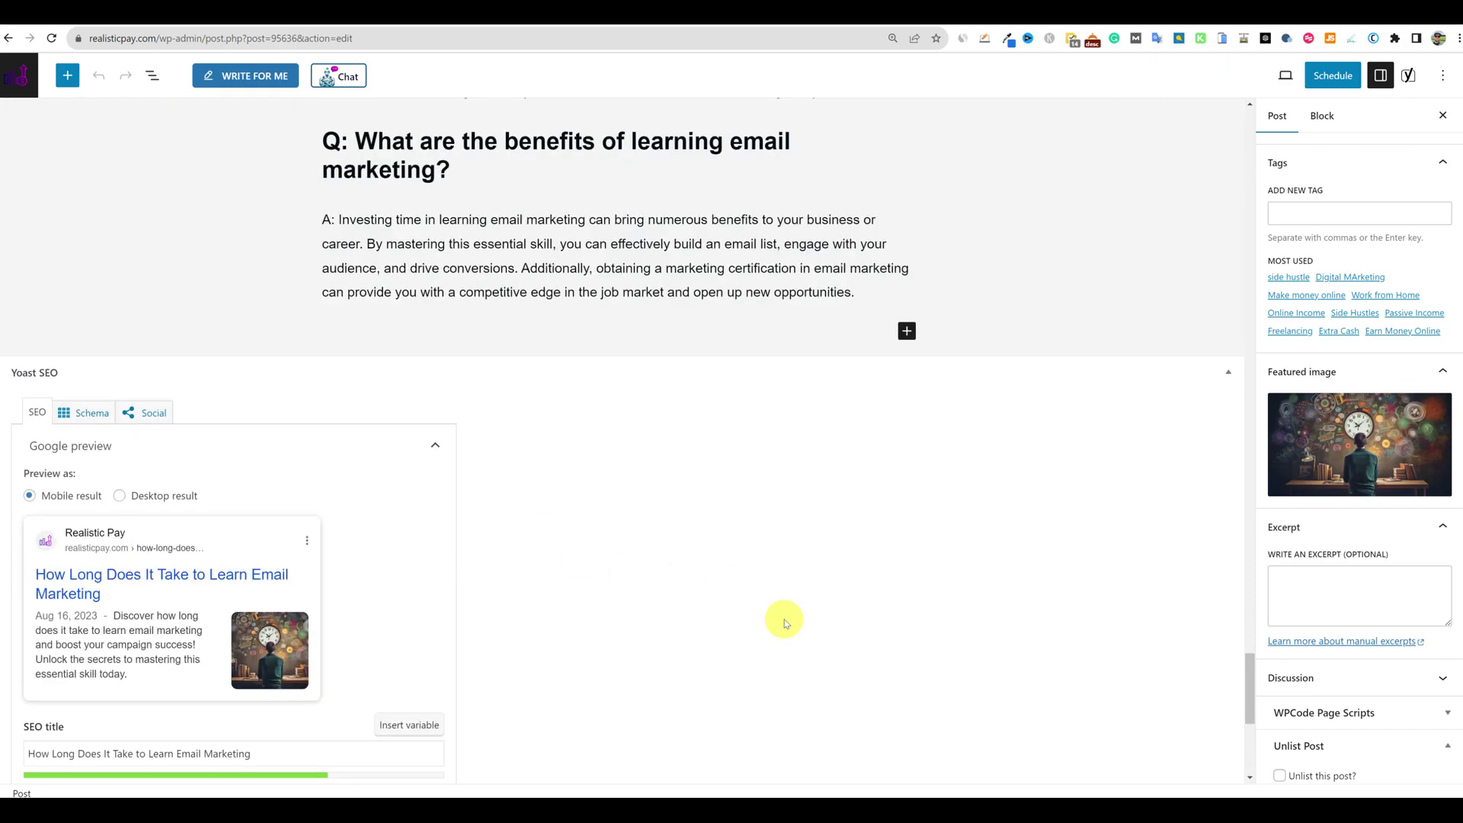
Examine the article's formatting, including the key takeaways list, the email campaign components table, the quotes and the section headings
{"action": "scroll", "coordinate": [786, 622], "scroll_direction": "up", "scroll_amount": 15}
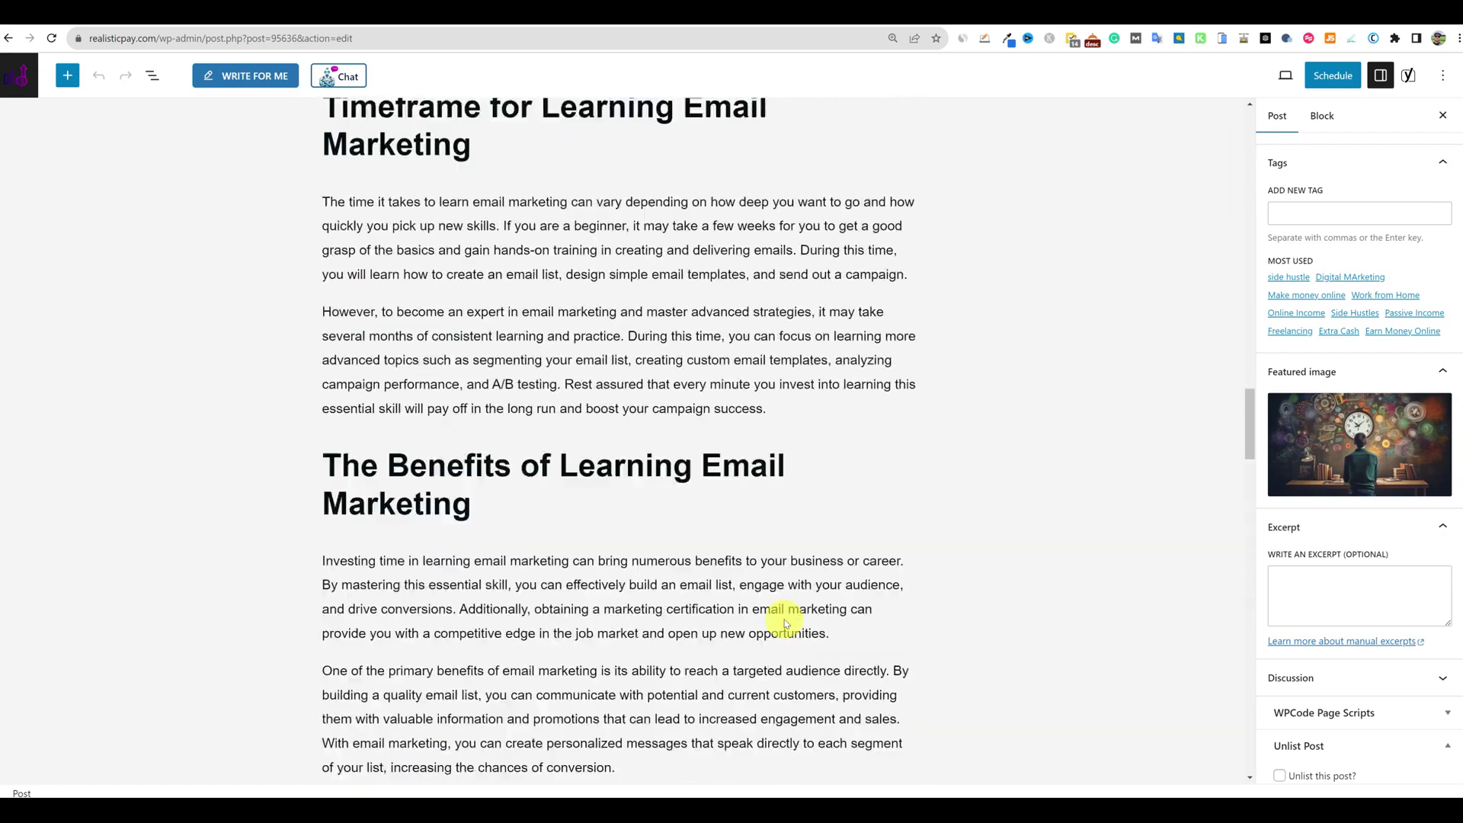
{"action": "scroll", "coordinate": [785, 621], "scroll_direction": "up", "scroll_amount": 20}
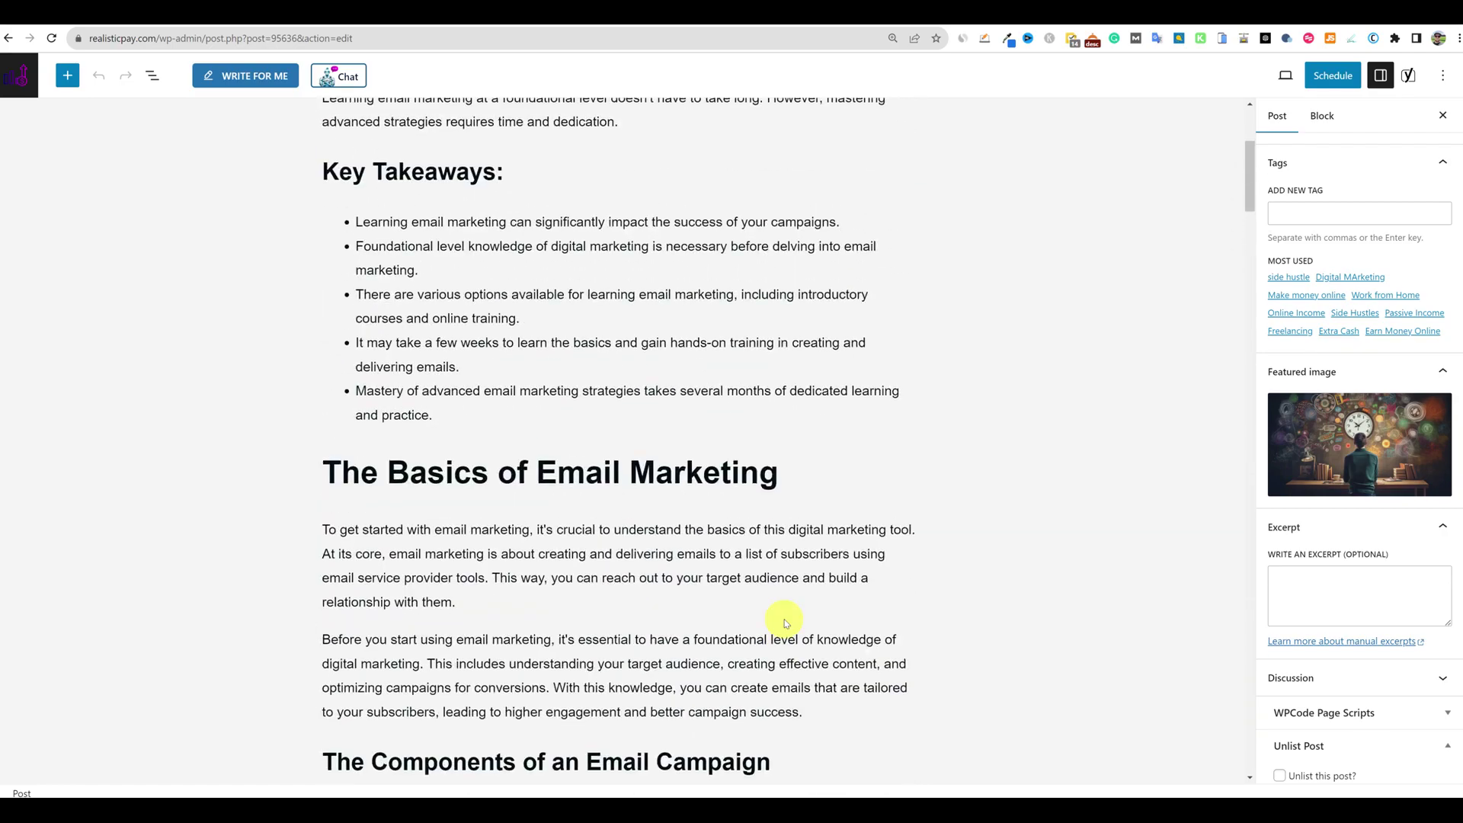
{"action": "scroll", "coordinate": [474, 438], "scroll_direction": "down", "scroll_amount": 8}
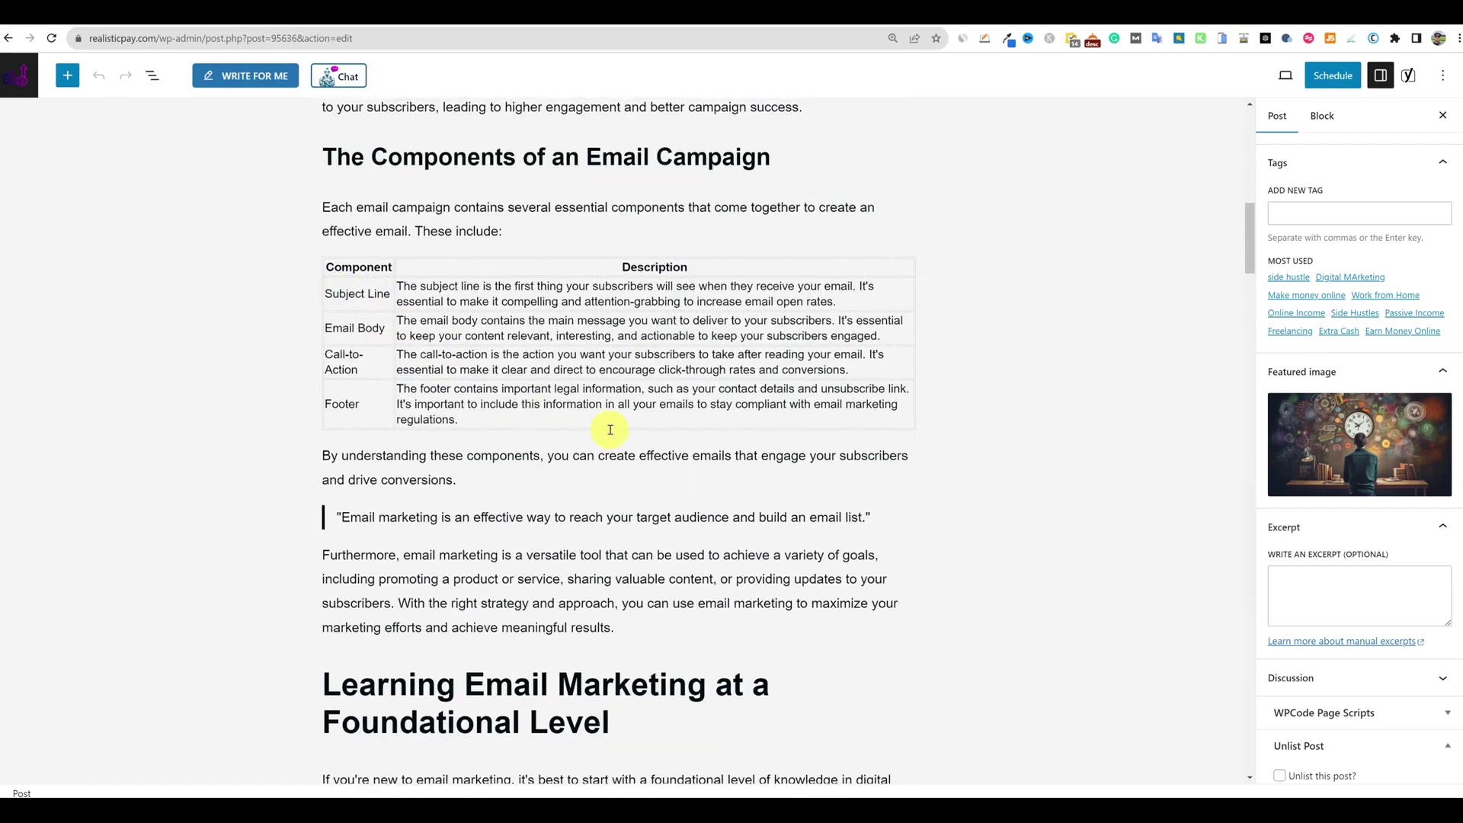
{"action": "scroll", "coordinate": [607, 425], "scroll_direction": "up", "scroll_amount": 4}
{"action": "scroll", "coordinate": [312, 459], "scroll_direction": "down", "scroll_amount": 5}
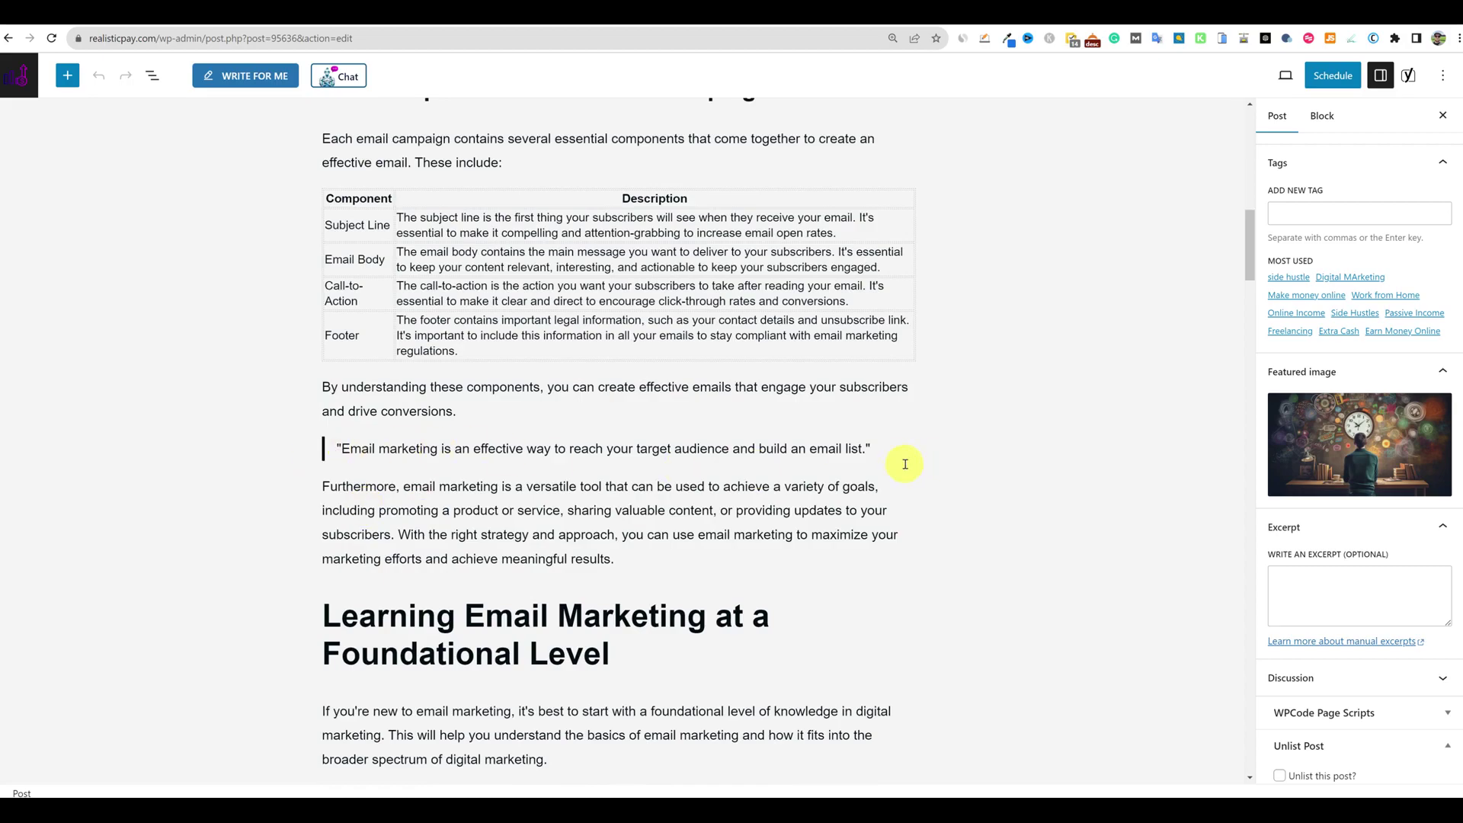
{"action": "scroll", "coordinate": [838, 473], "scroll_direction": "up", "scroll_amount": 13}
{"action": "scroll", "coordinate": [390, 439], "scroll_direction": "down", "scroll_amount": 1}
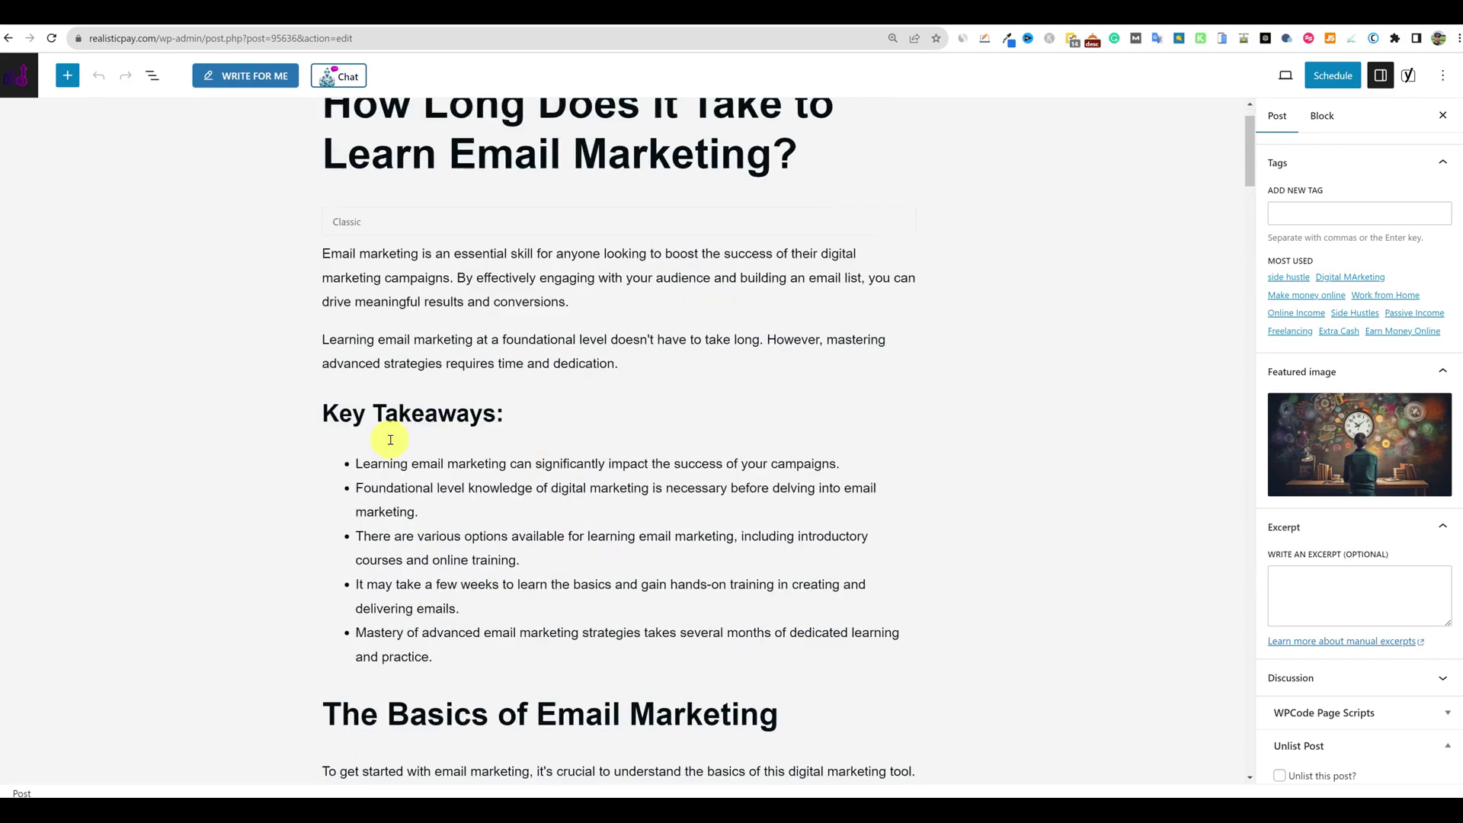
{"action": "scroll", "coordinate": [664, 528], "scroll_direction": "down", "scroll_amount": 15}
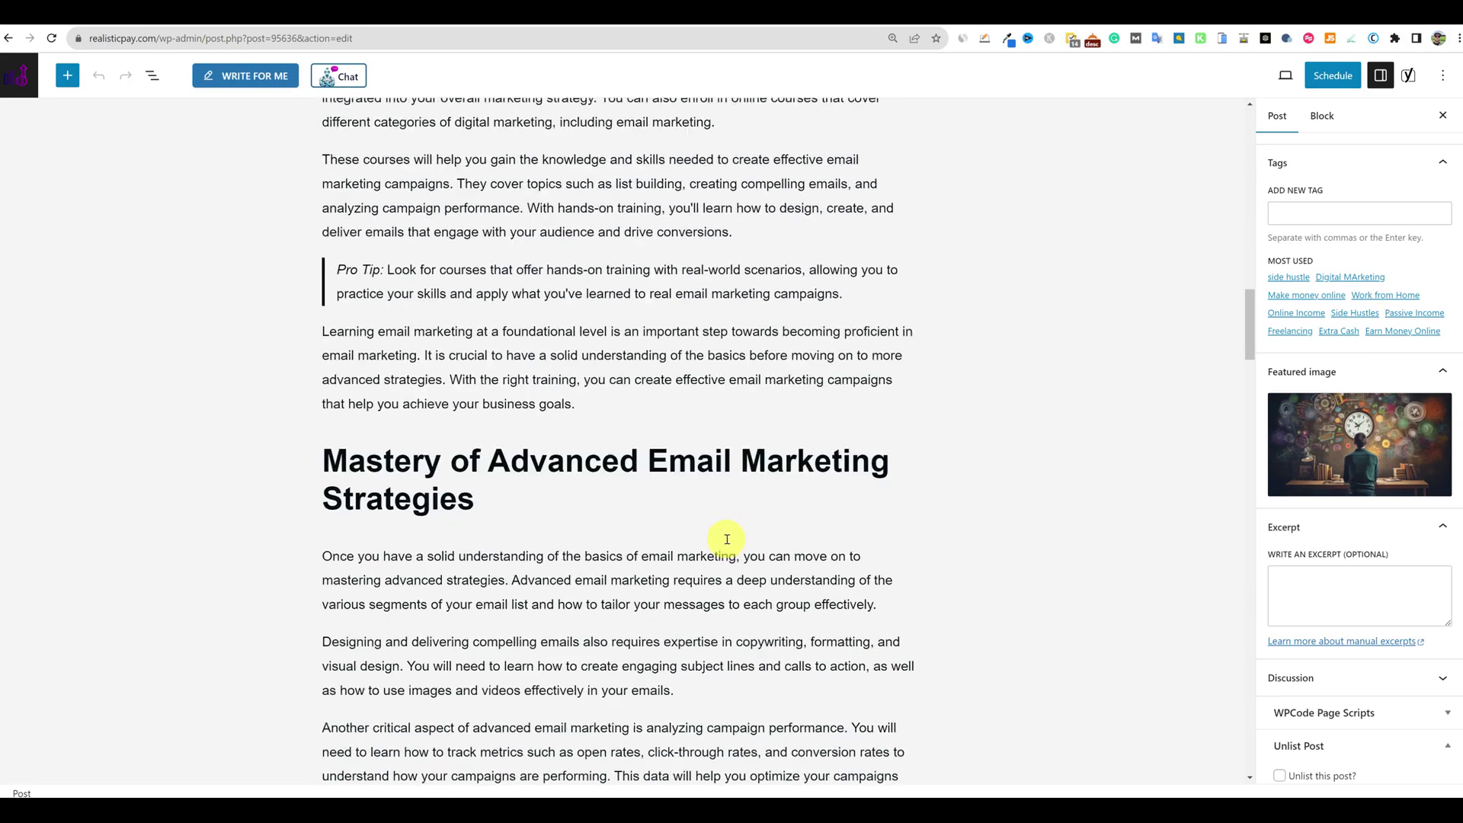
{"action": "scroll", "coordinate": [727, 538], "scroll_direction": "down", "scroll_amount": 15}
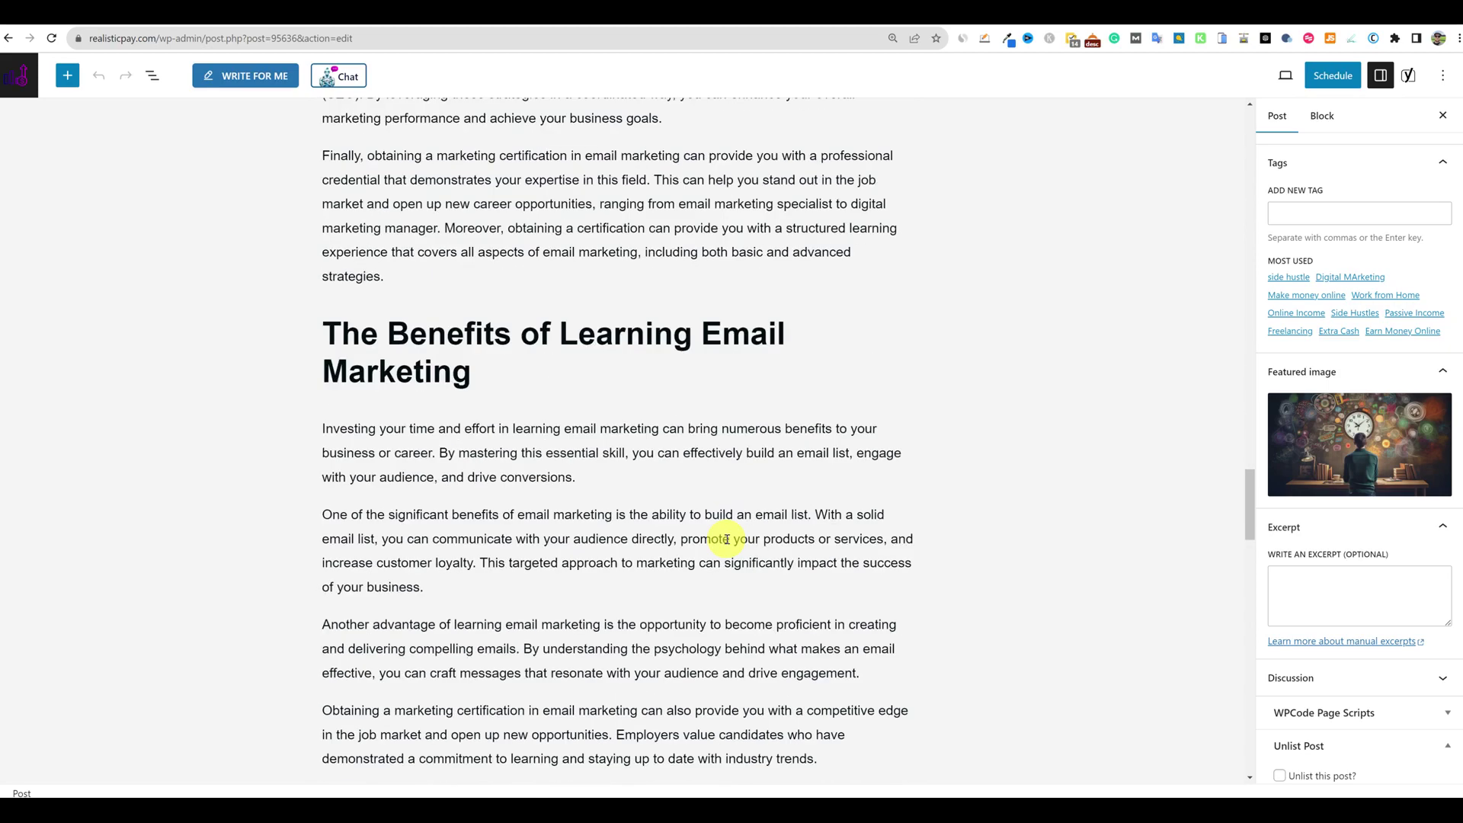
Copy the whole article body from the WordPress post and paste it below the H1 heading in the NeuronWriter analysis
{"action": "scroll", "coordinate": [728, 539], "scroll_direction": "up", "scroll_amount": 20}
{"action": "left_click", "coordinate": [509, 344]}
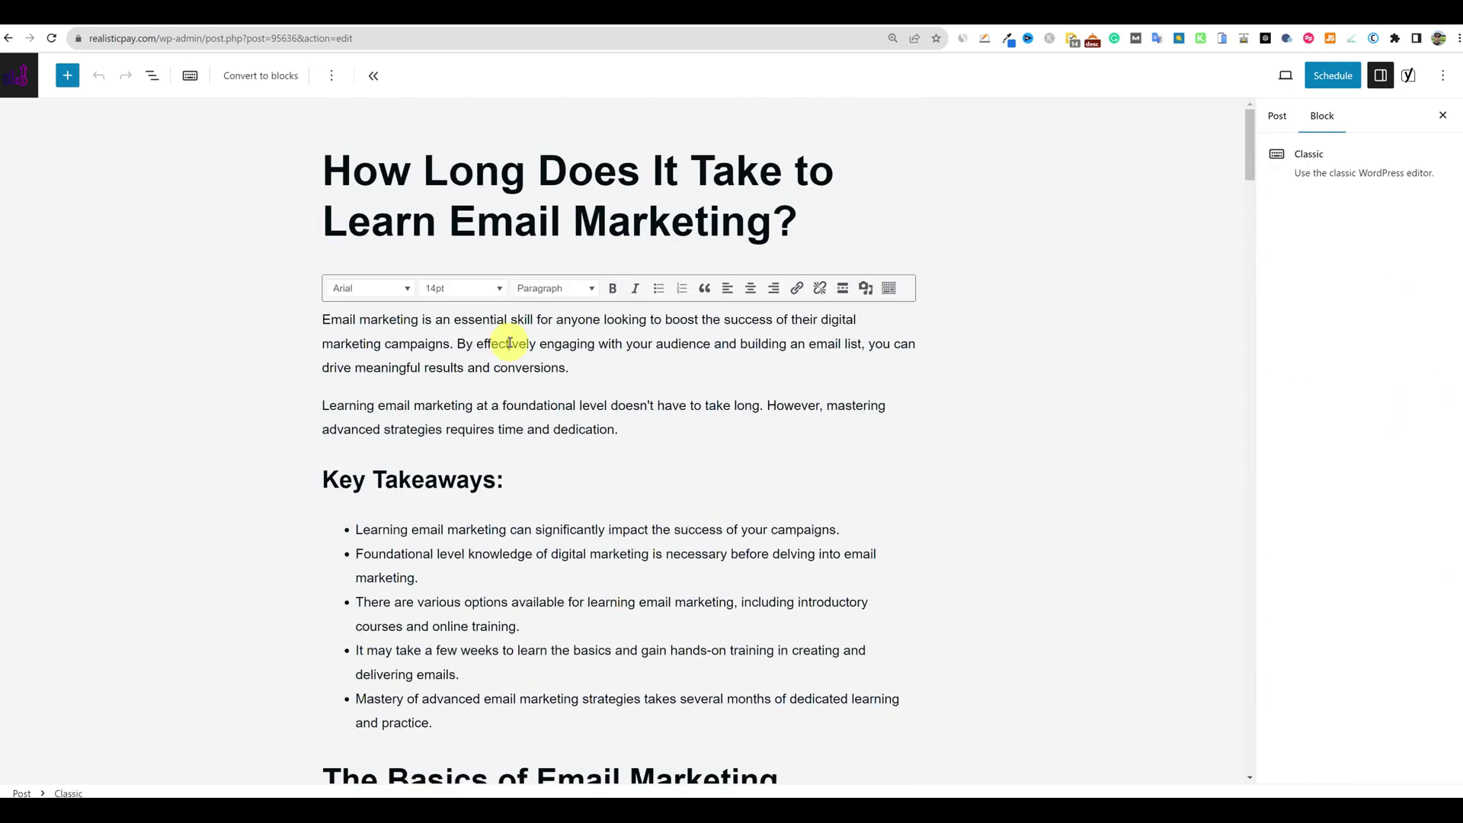
{"action": "key", "text": "ctrl+a"}
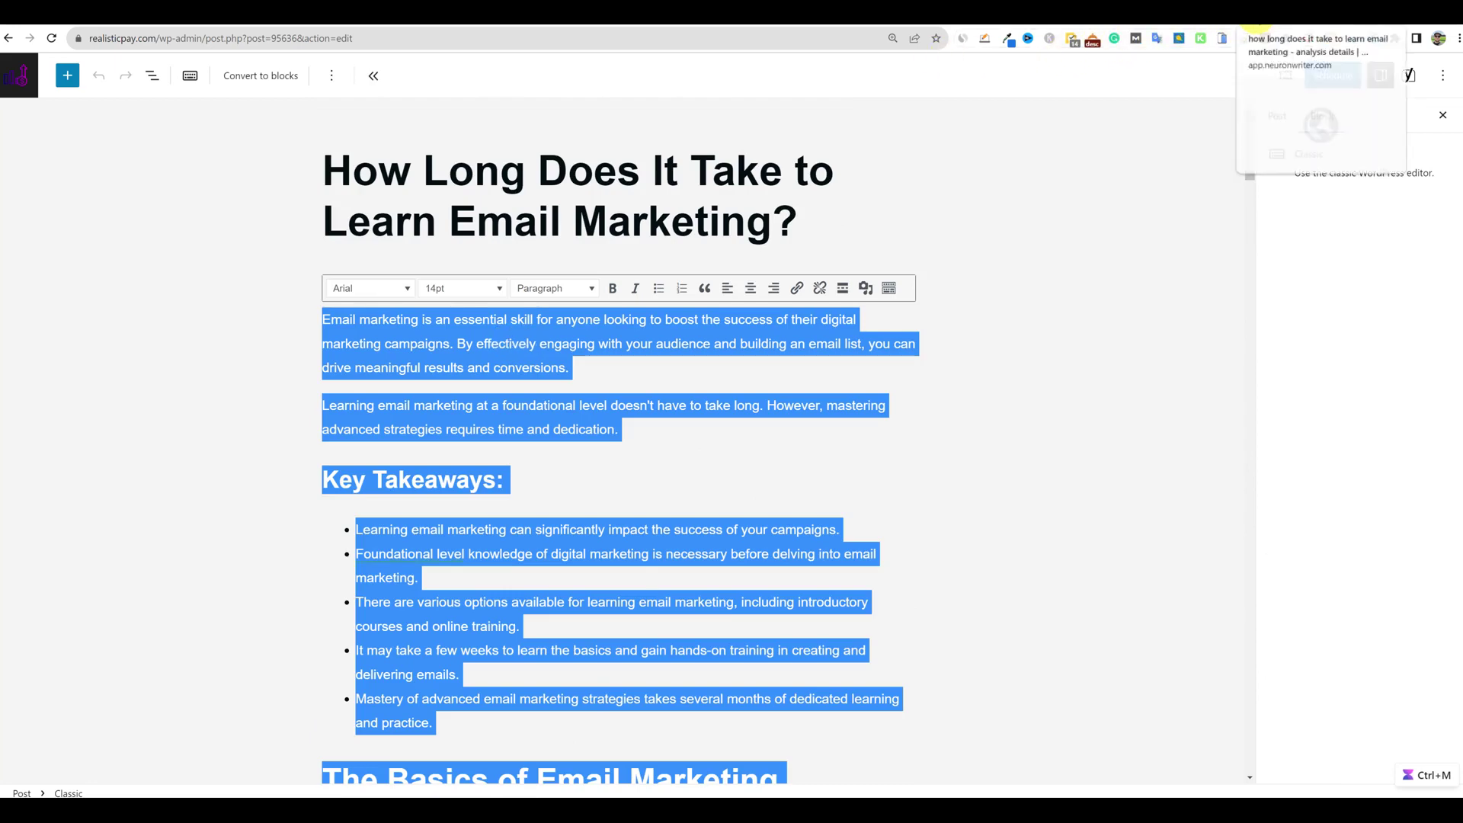
{"action": "left_click", "coordinate": [1270, 23]}
{"action": "key", "text": "ctrl+v"}
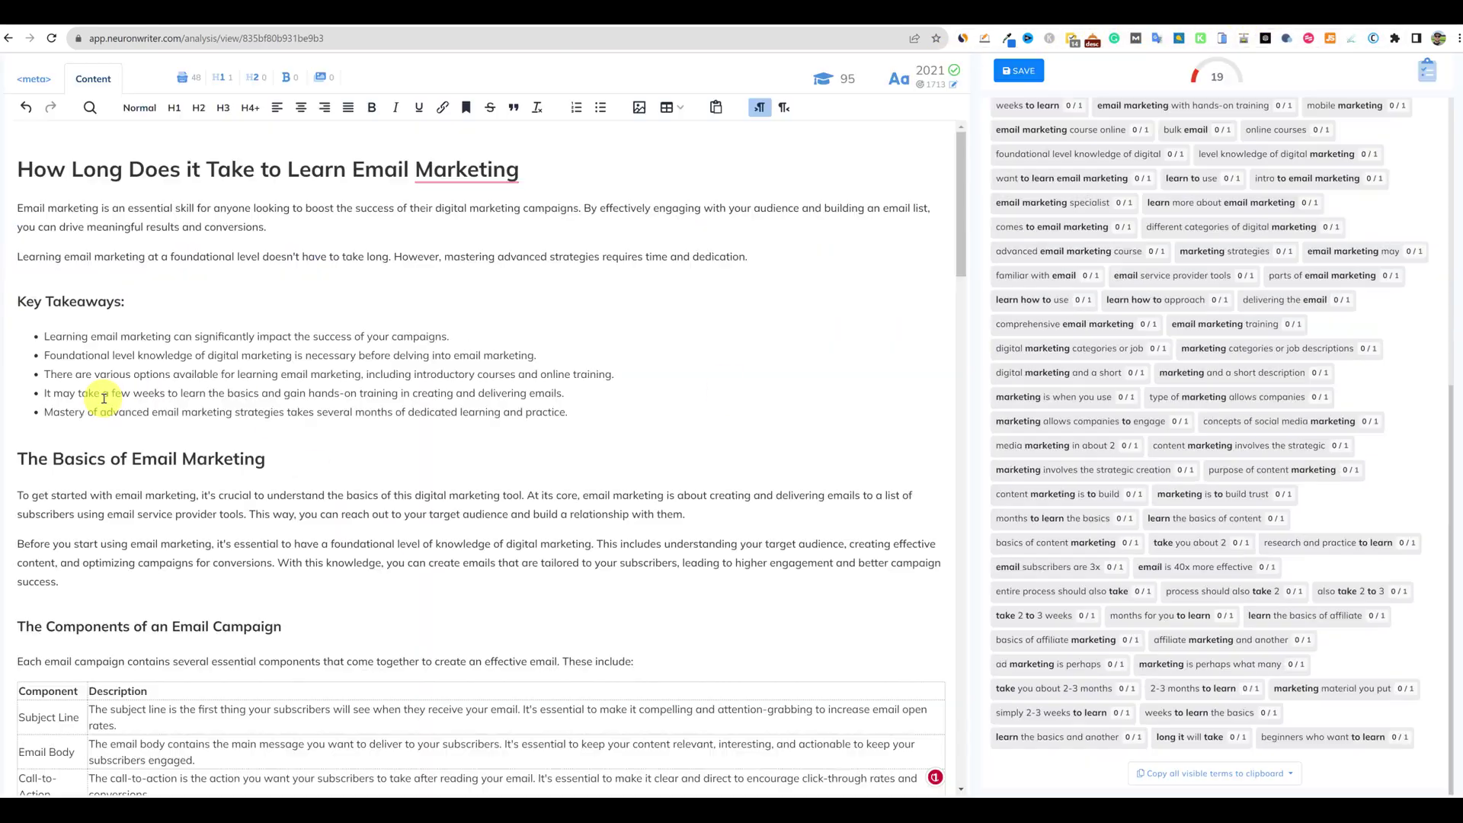
Check the pasted article, its content score against the competitors' best, and the usage of the basic and extended terms
{"action": "scroll", "coordinate": [425, 509], "scroll_direction": "down", "scroll_amount": 12}
{"action": "scroll", "coordinate": [432, 534], "scroll_direction": "down", "scroll_amount": 15}
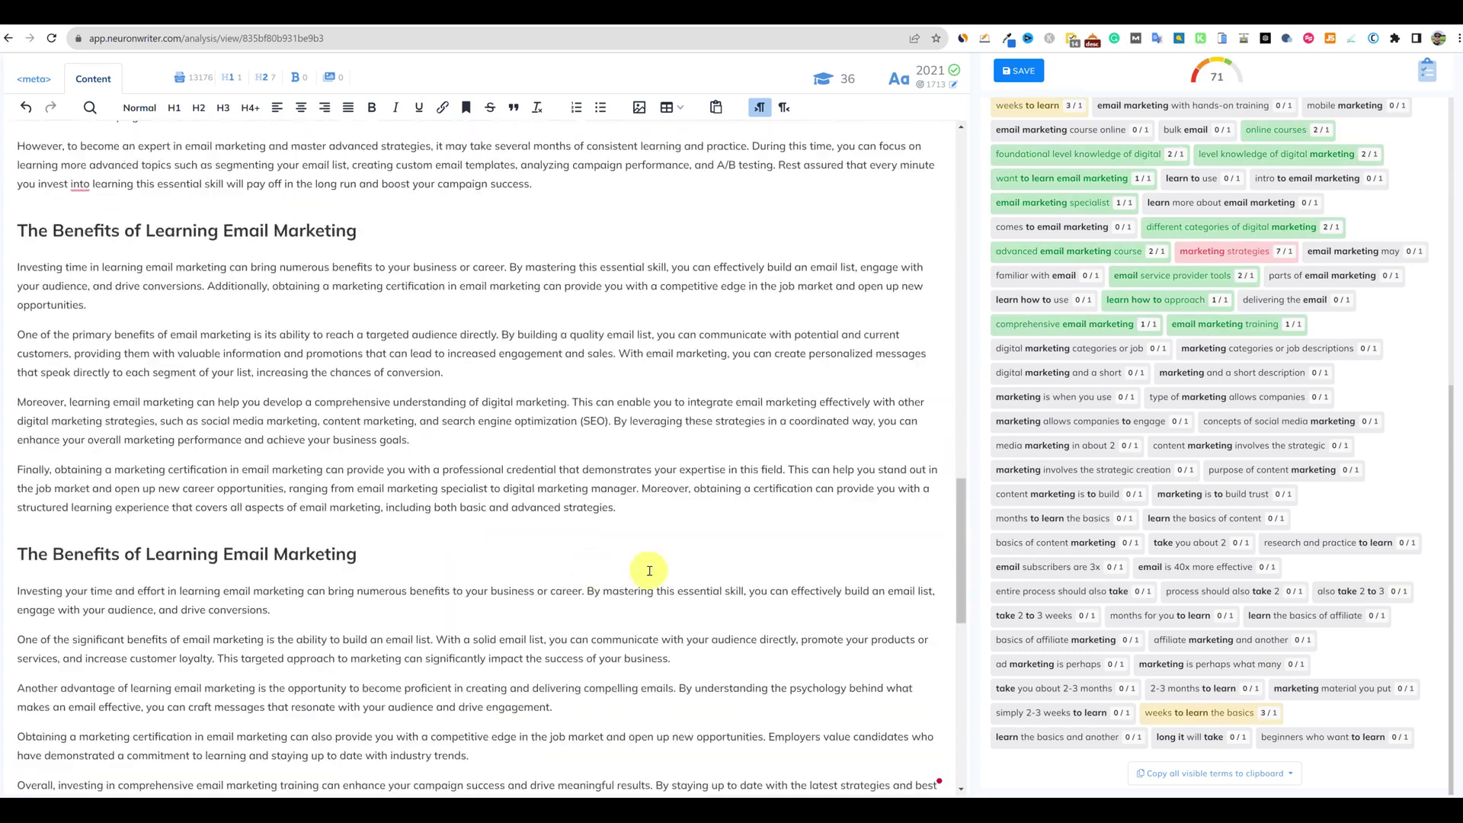
{"action": "left_click_drag", "start_coordinate": [954, 759], "coordinate": [989, 197]}
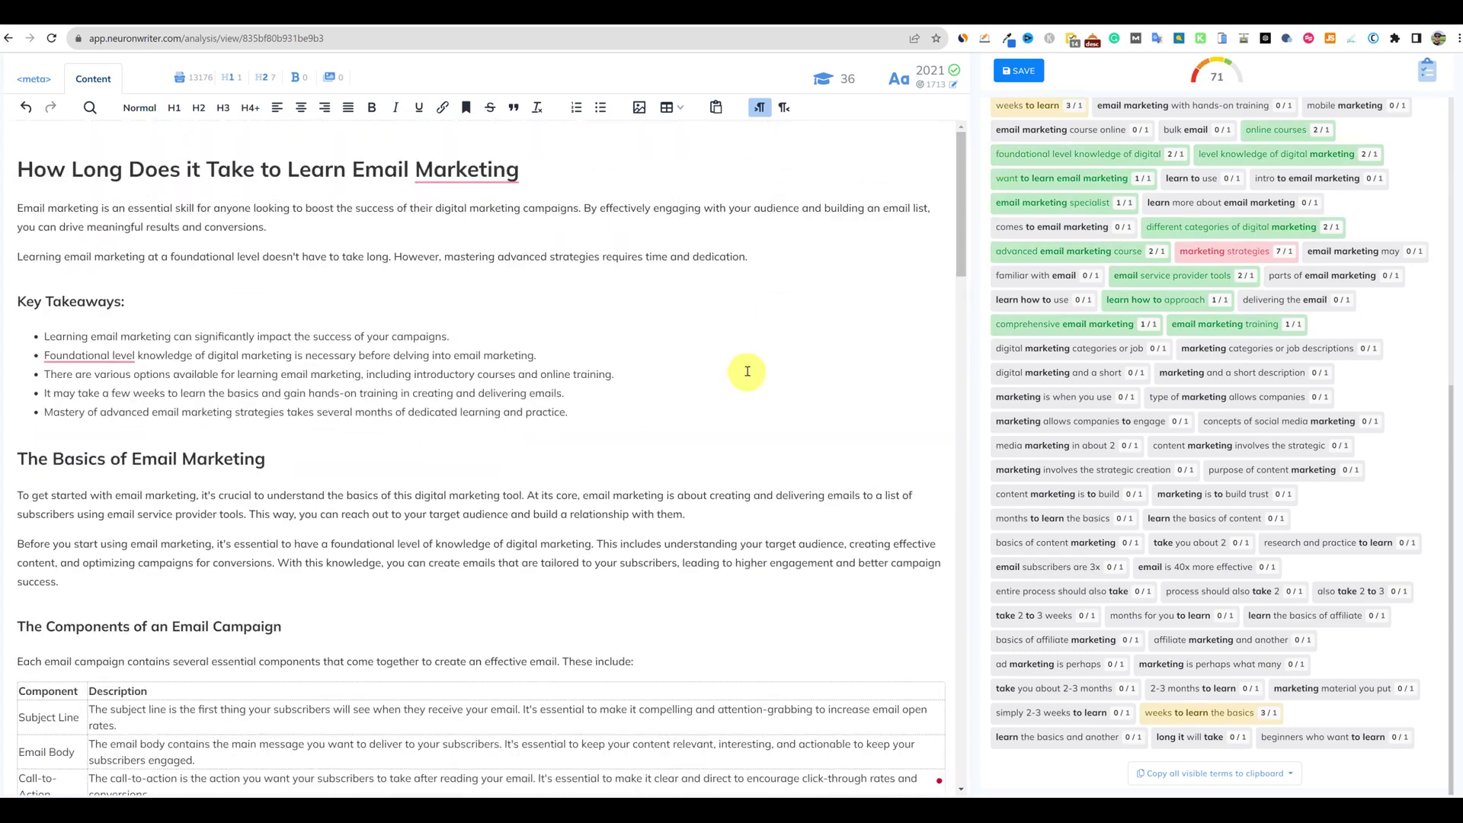
{"action": "scroll", "coordinate": [747, 369], "scroll_direction": "up", "scroll_amount": 10}
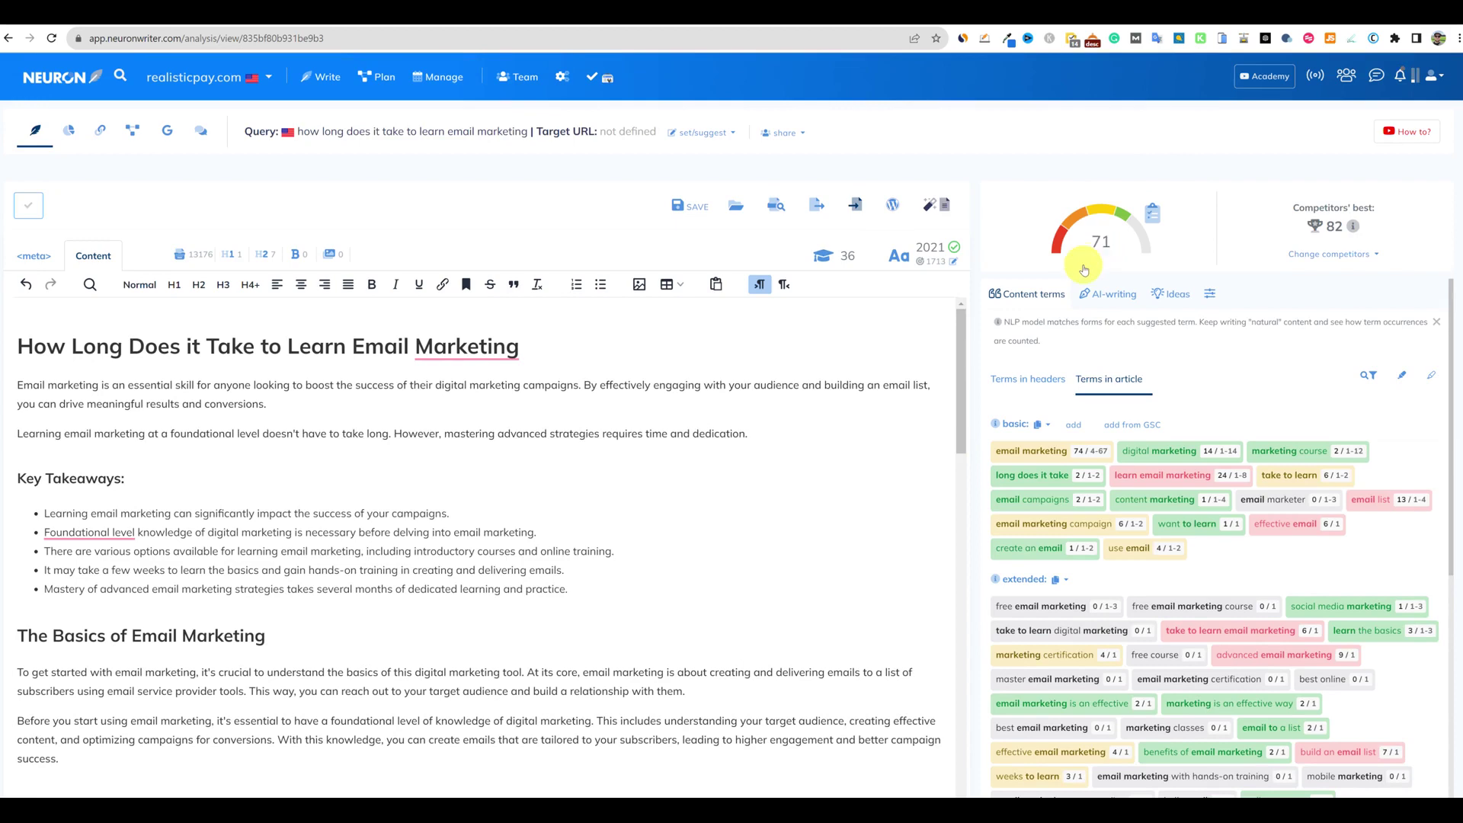
{"action": "scroll", "coordinate": [1209, 474], "scroll_direction": "down", "scroll_amount": 15}
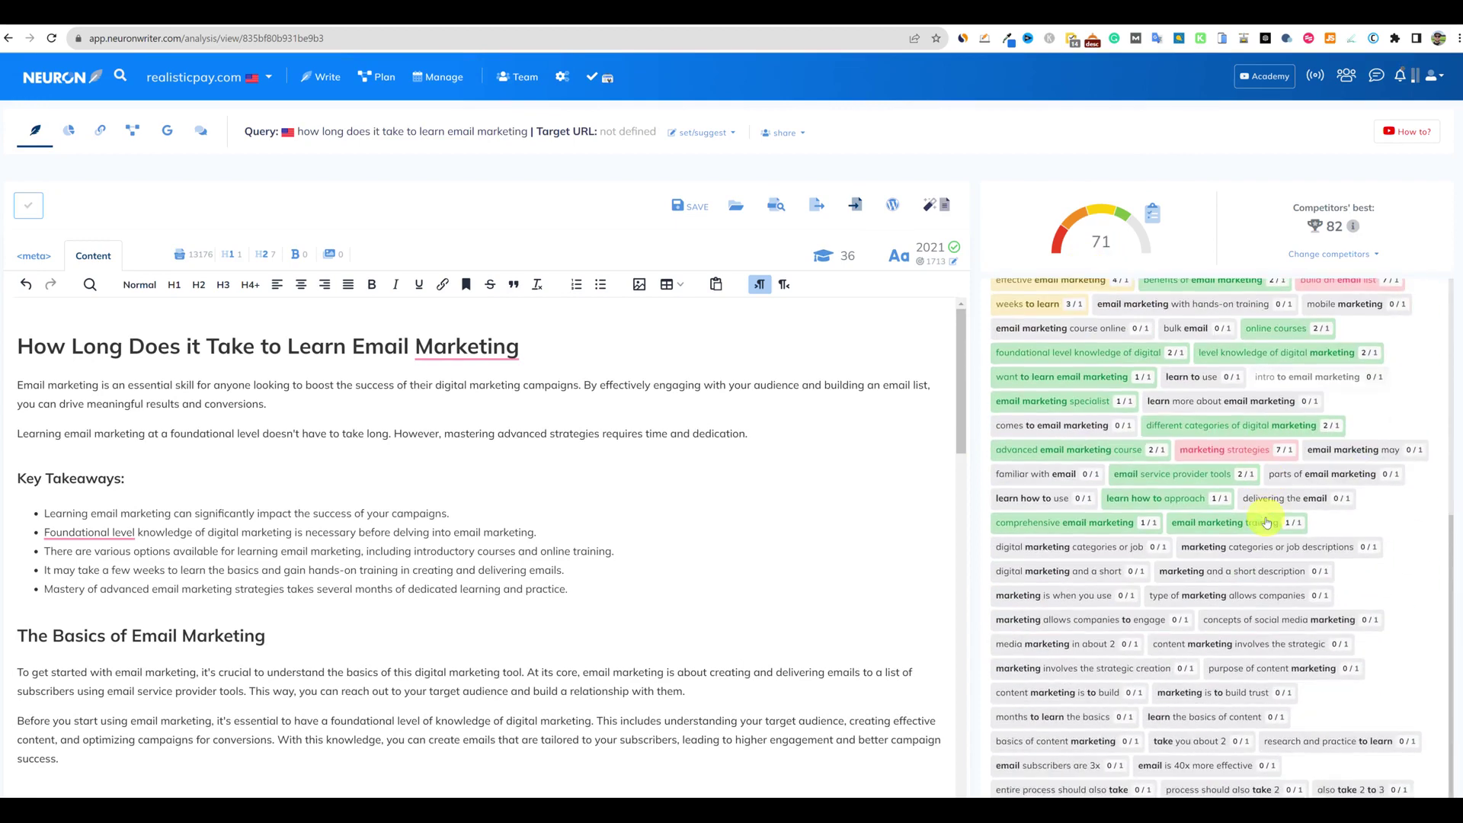
{"action": "scroll", "coordinate": [1261, 593], "scroll_direction": "up", "scroll_amount": 15}
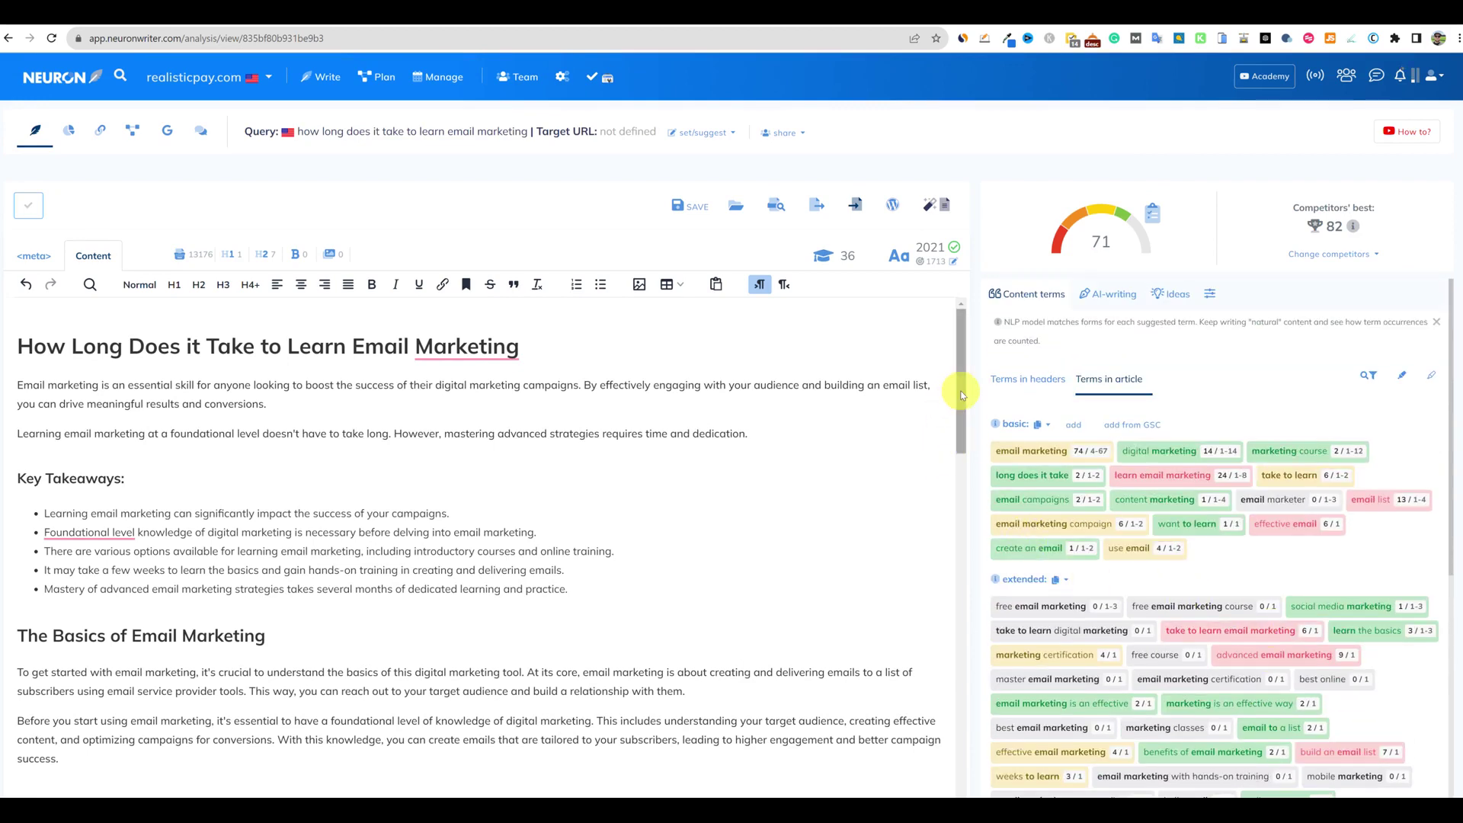
Check the article's word count, look over its closing sections and FAQ, and compare them with the suggested terms
{"action": "mouse_move", "coordinate": [961, 394]}
{"action": "left_mouse_down"}
{"action": "mouse_move", "coordinate": [957, 427]}
{"action": "mouse_move", "coordinate": [966, 379]}
{"action": "left_mouse_up"}
{"action": "scroll", "coordinate": [1143, 556], "scroll_direction": "down", "scroll_amount": 2}
{"action": "scroll", "coordinate": [1143, 555], "scroll_direction": "up", "scroll_amount": 2}
{"action": "mouse_move", "coordinate": [935, 256]}
{"action": "left_click_drag", "start_coordinate": [960, 340], "coordinate": [931, 757]}
{"action": "scroll", "coordinate": [686, 686], "scroll_direction": "down", "scroll_amount": 1}
{"action": "scroll", "coordinate": [587, 625], "scroll_direction": "up", "scroll_amount": 4}
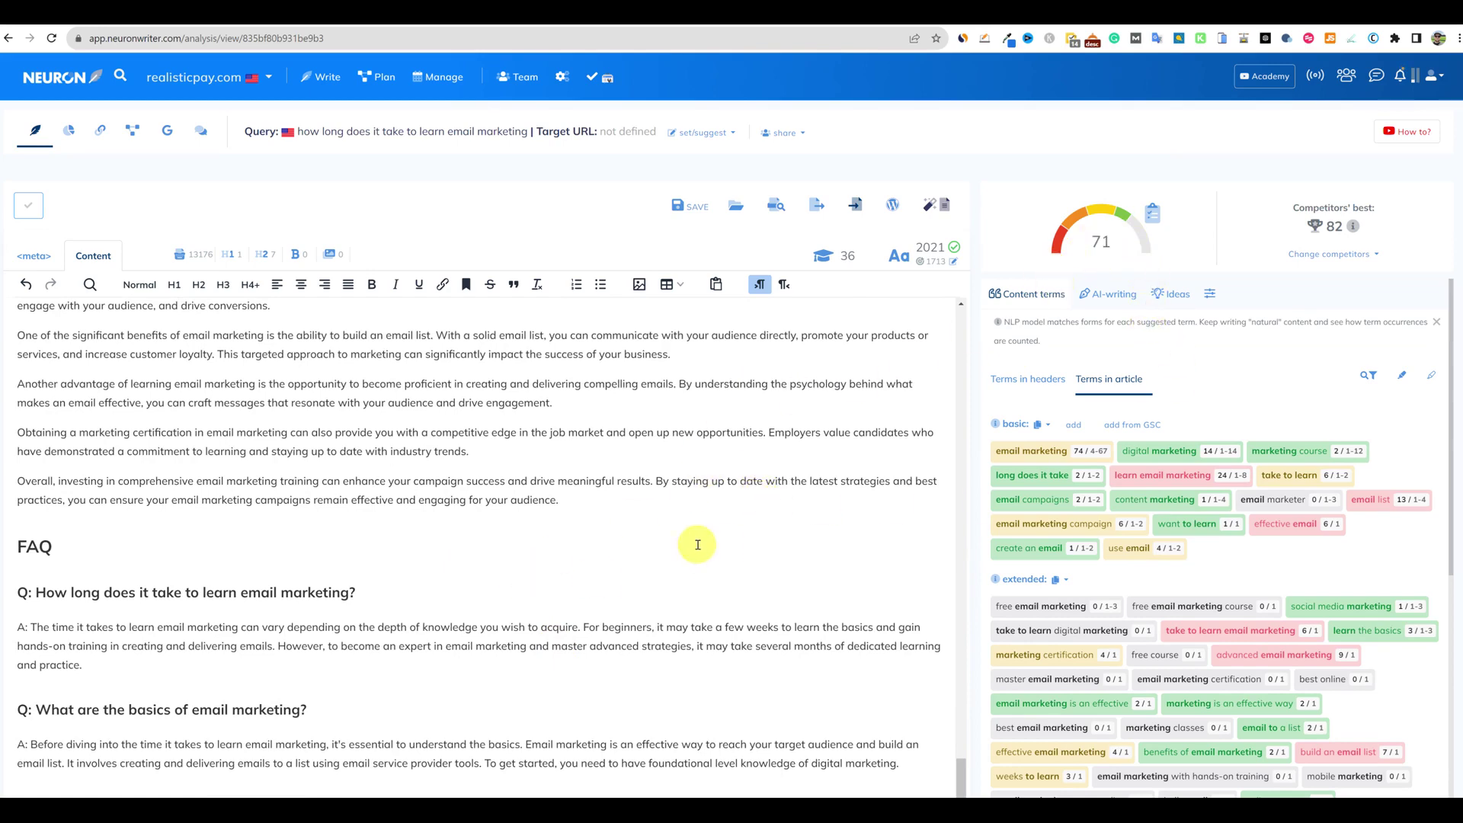
{"action": "scroll", "coordinate": [1249, 589], "scroll_direction": "down", "scroll_amount": 5}
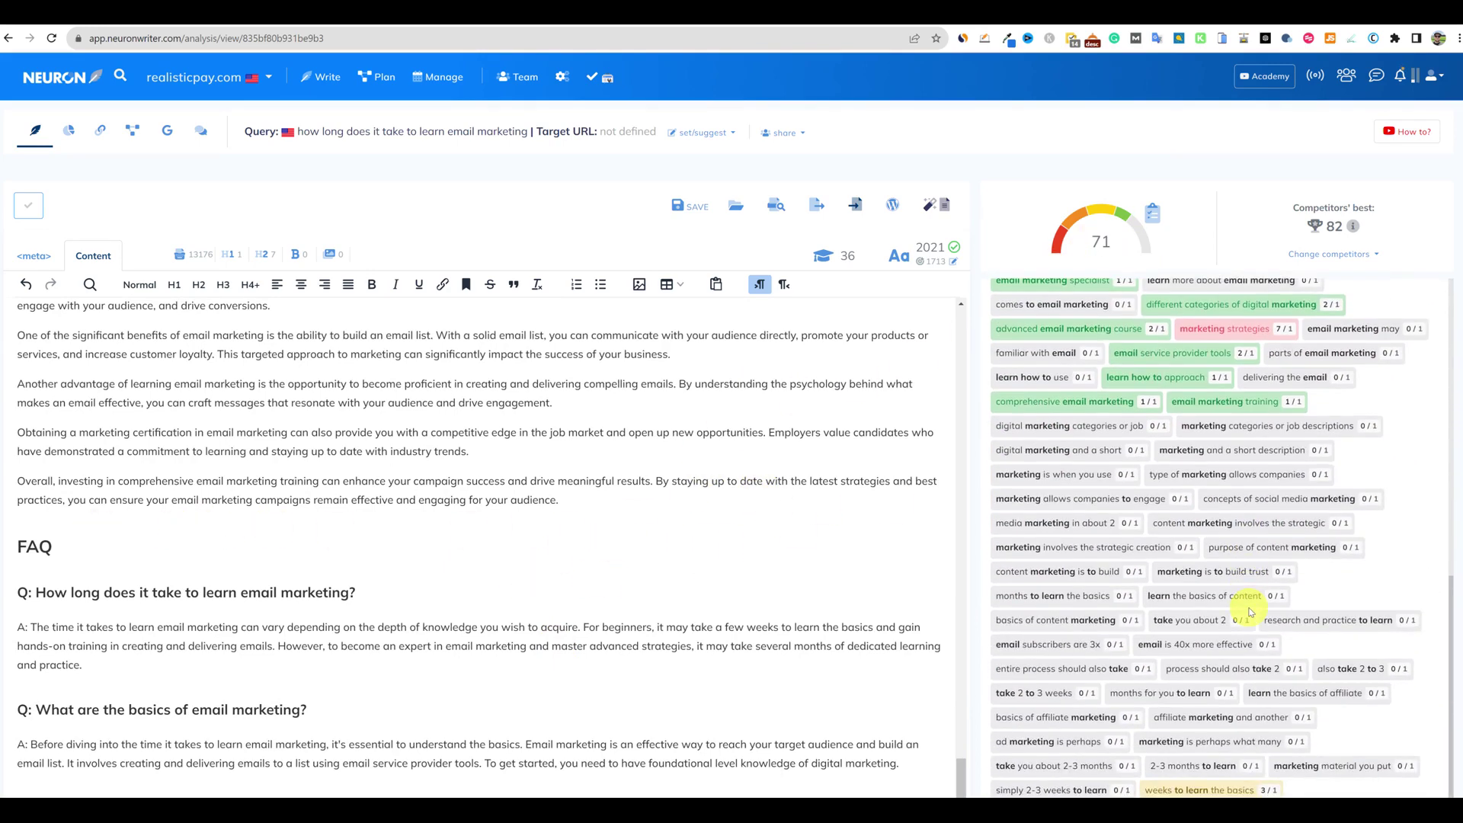
{"action": "scroll", "coordinate": [1240, 604], "scroll_direction": "up", "scroll_amount": 5}
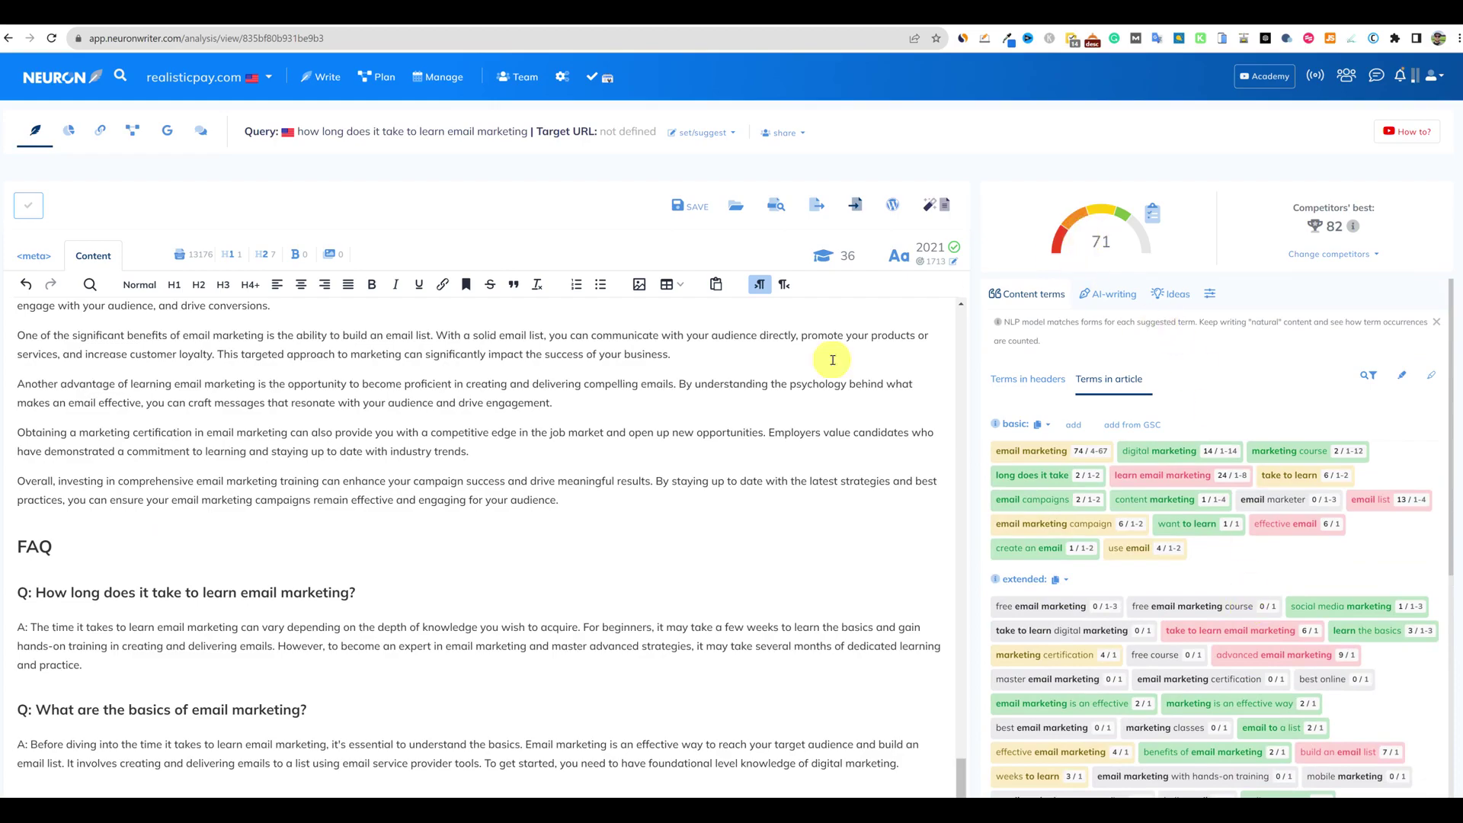
Read through the FAQ questions and answers, recheck the content score, and return to the beginning of the article
{"action": "scroll", "coordinate": [516, 602], "scroll_direction": "up", "scroll_amount": 5}
{"action": "scroll", "coordinate": [516, 602], "scroll_direction": "down", "scroll_amount": 15}
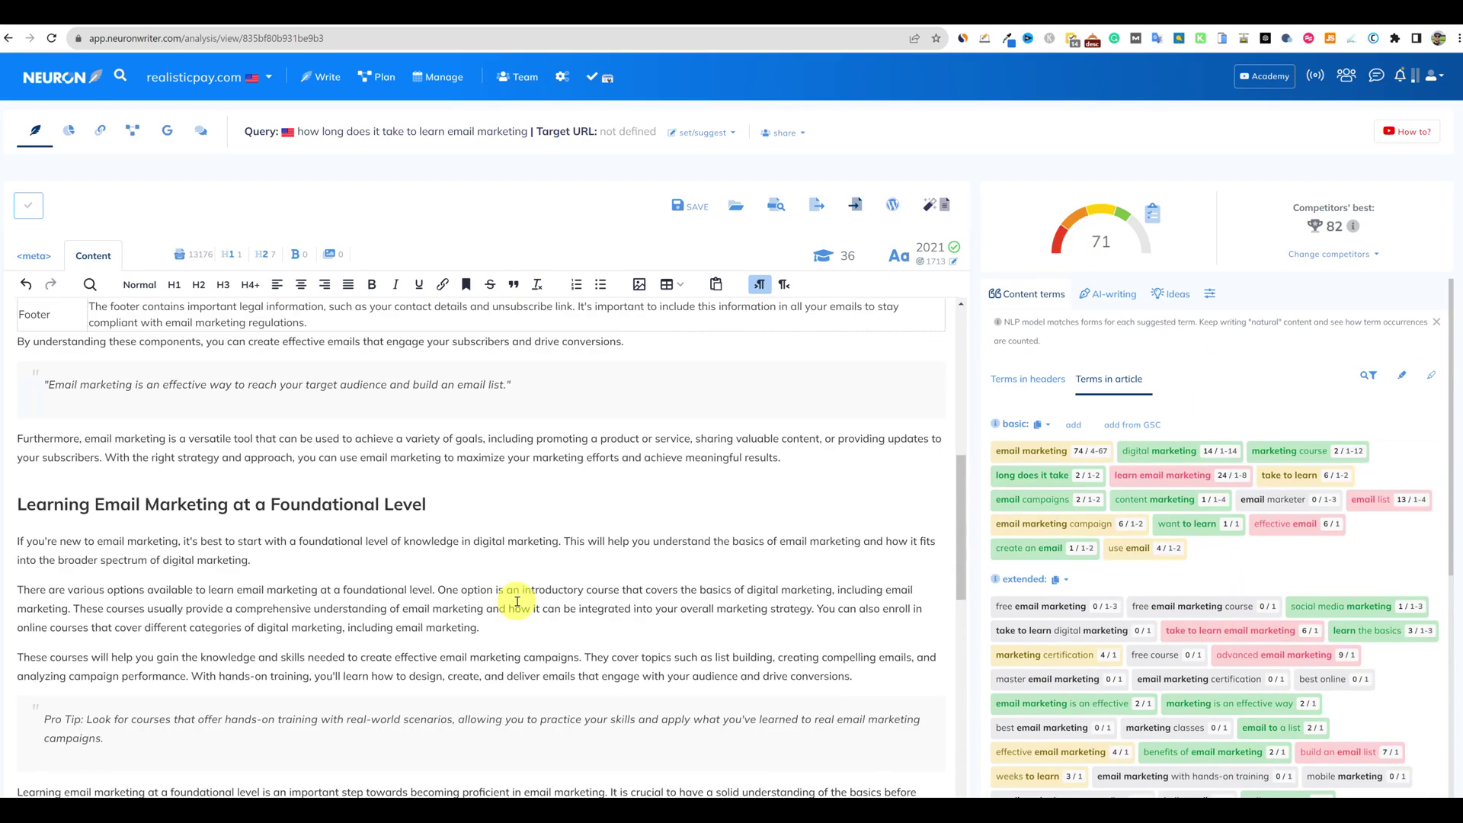
{"action": "scroll", "coordinate": [427, 571], "scroll_direction": "down", "scroll_amount": 2}
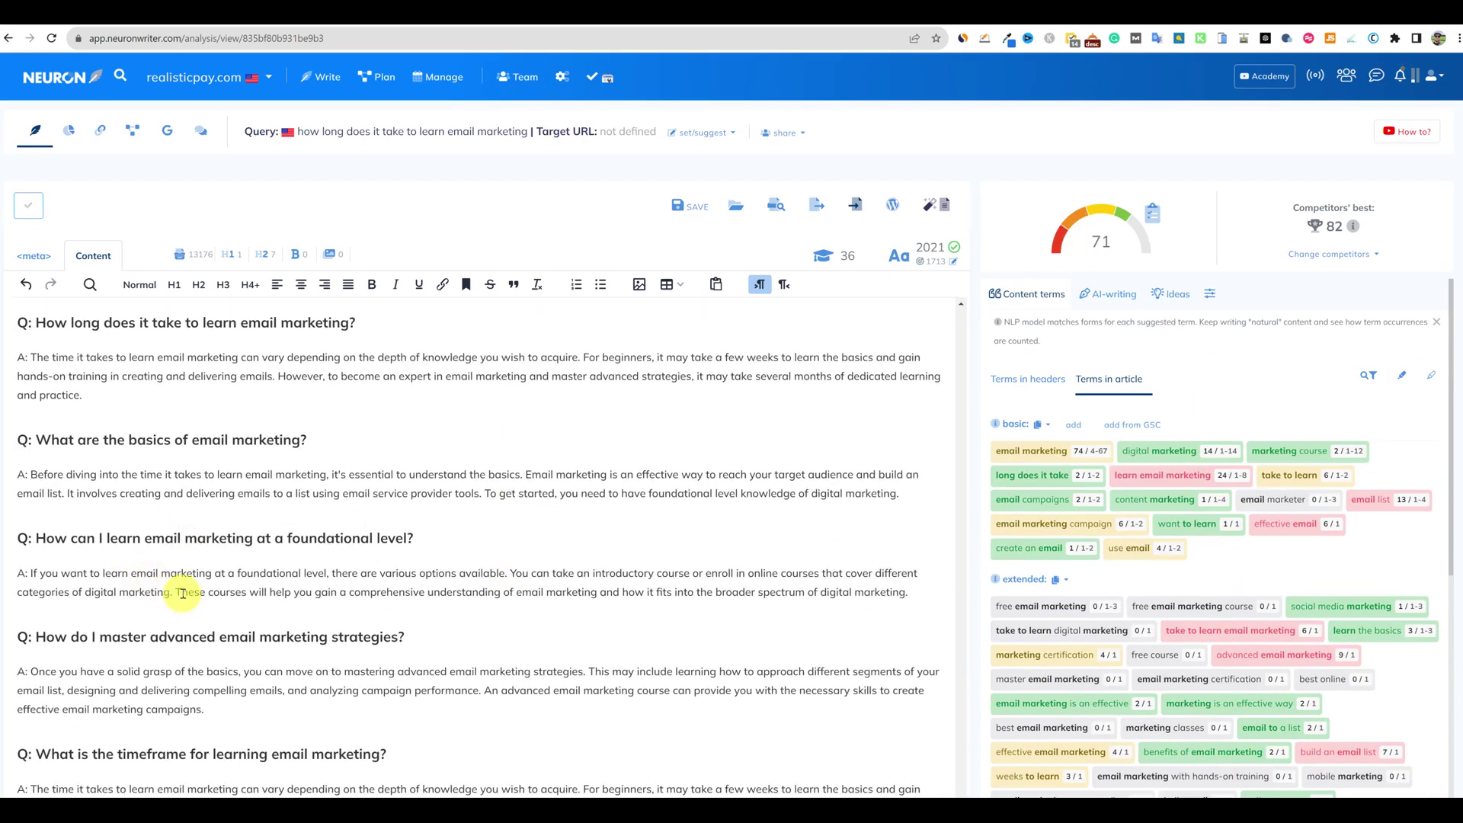
{"action": "scroll", "coordinate": [182, 599], "scroll_direction": "down", "scroll_amount": 2}
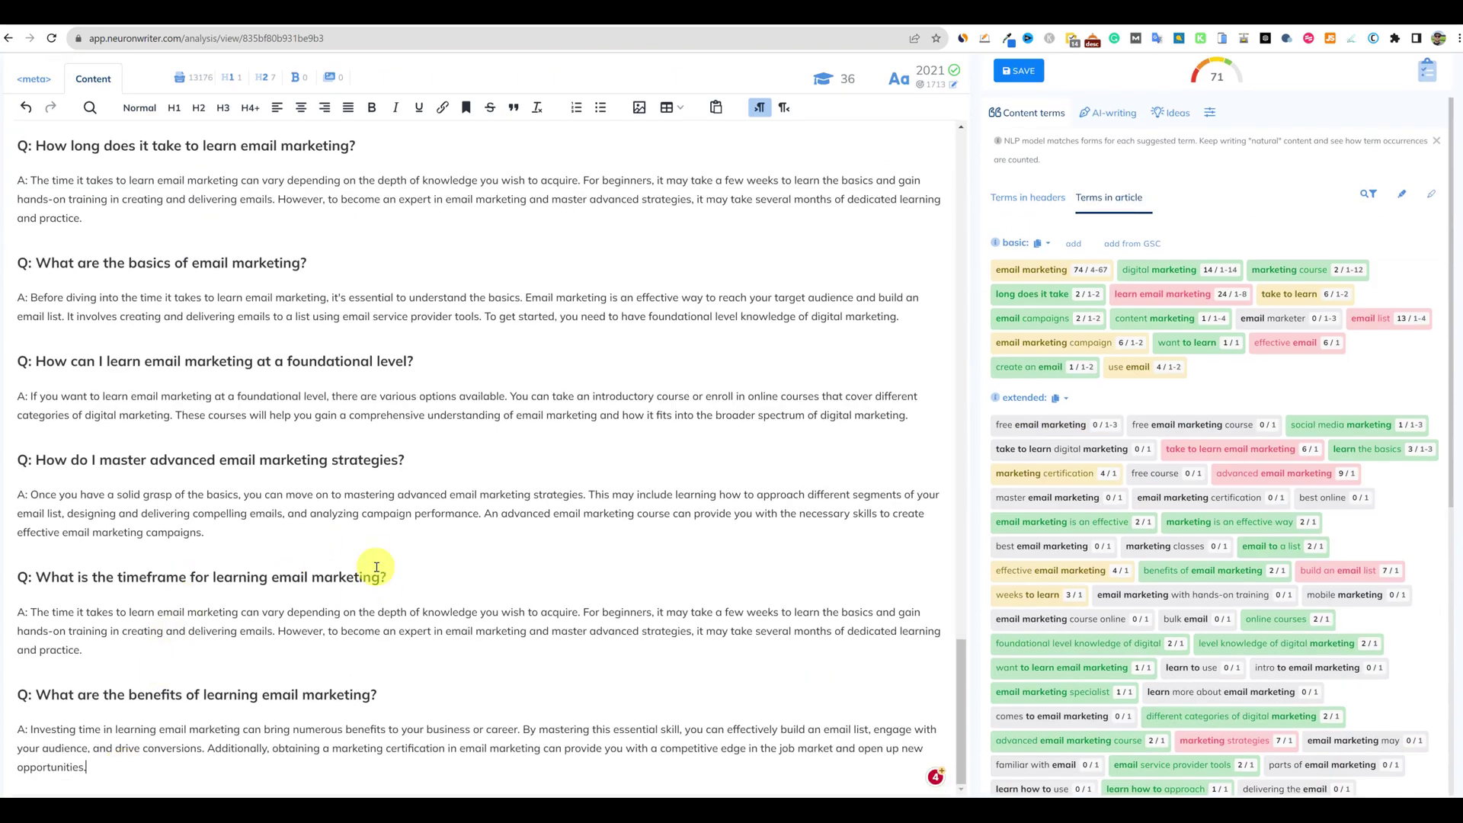
{"action": "scroll", "coordinate": [1235, 289], "scroll_direction": "up", "scroll_amount": 2}
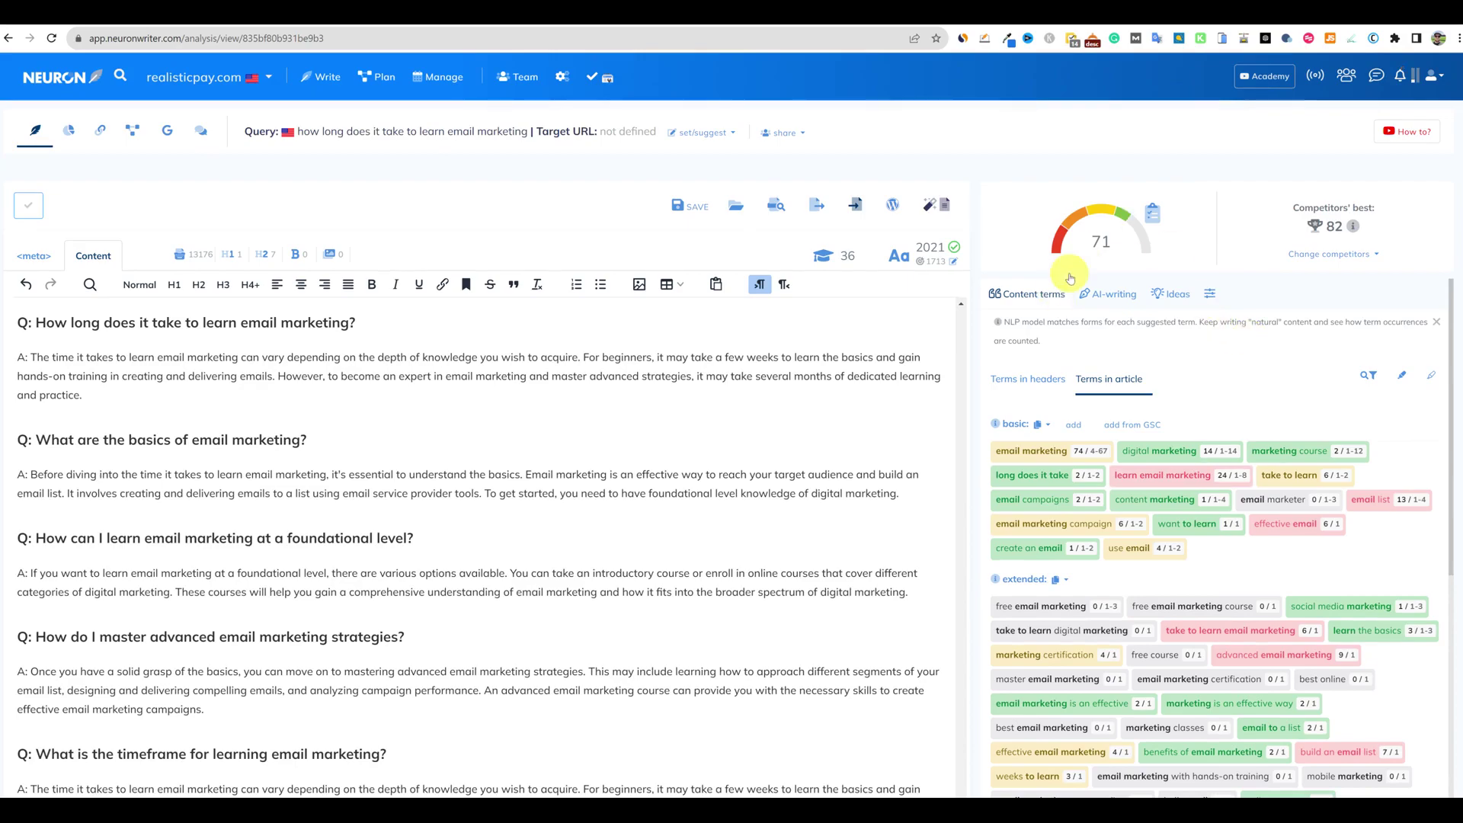
{"action": "scroll", "coordinate": [702, 595], "scroll_direction": "up", "scroll_amount": 15}
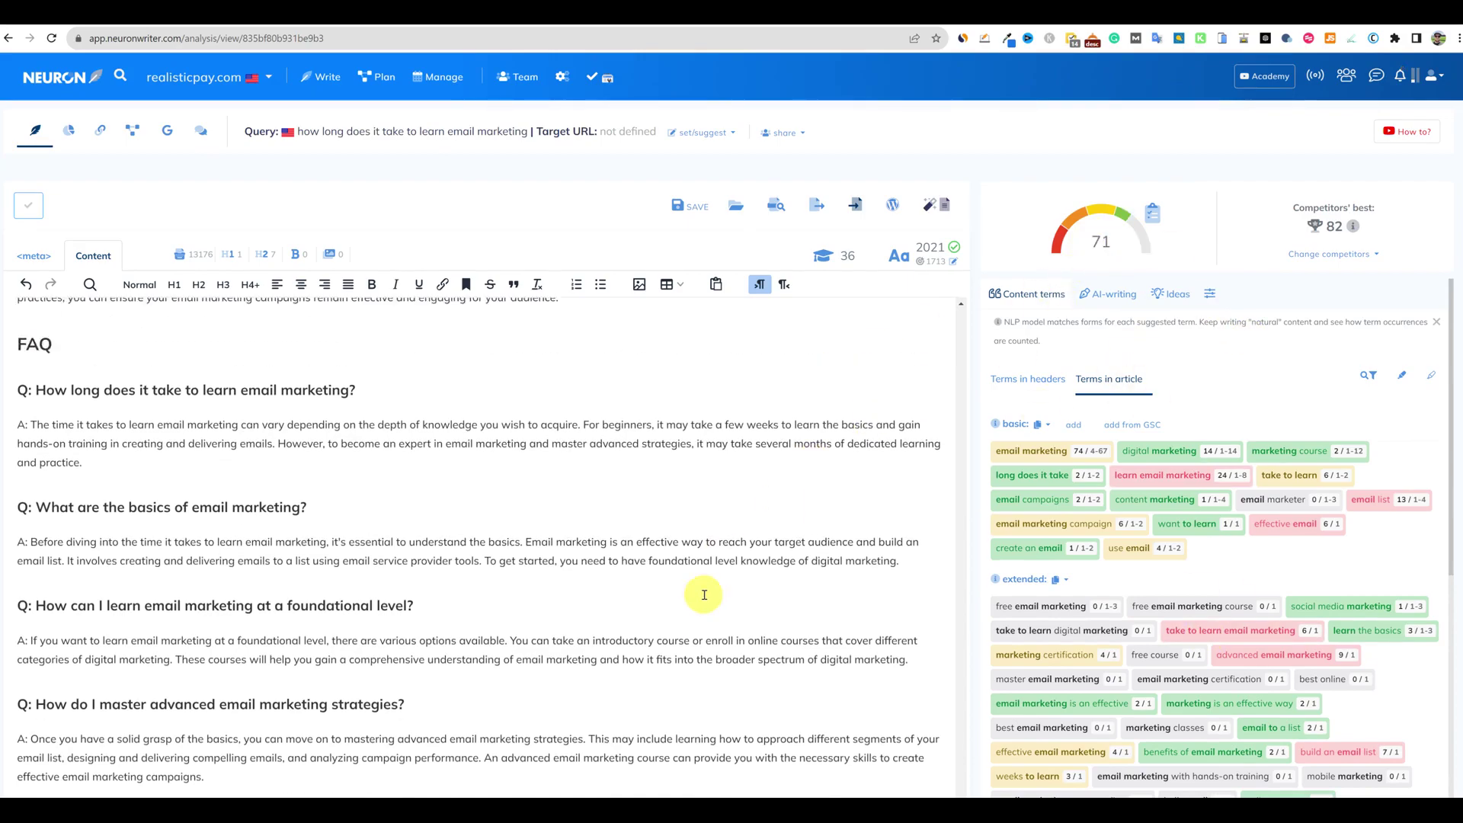
{"action": "scroll", "coordinate": [696, 613], "scroll_direction": "up", "scroll_amount": 10}
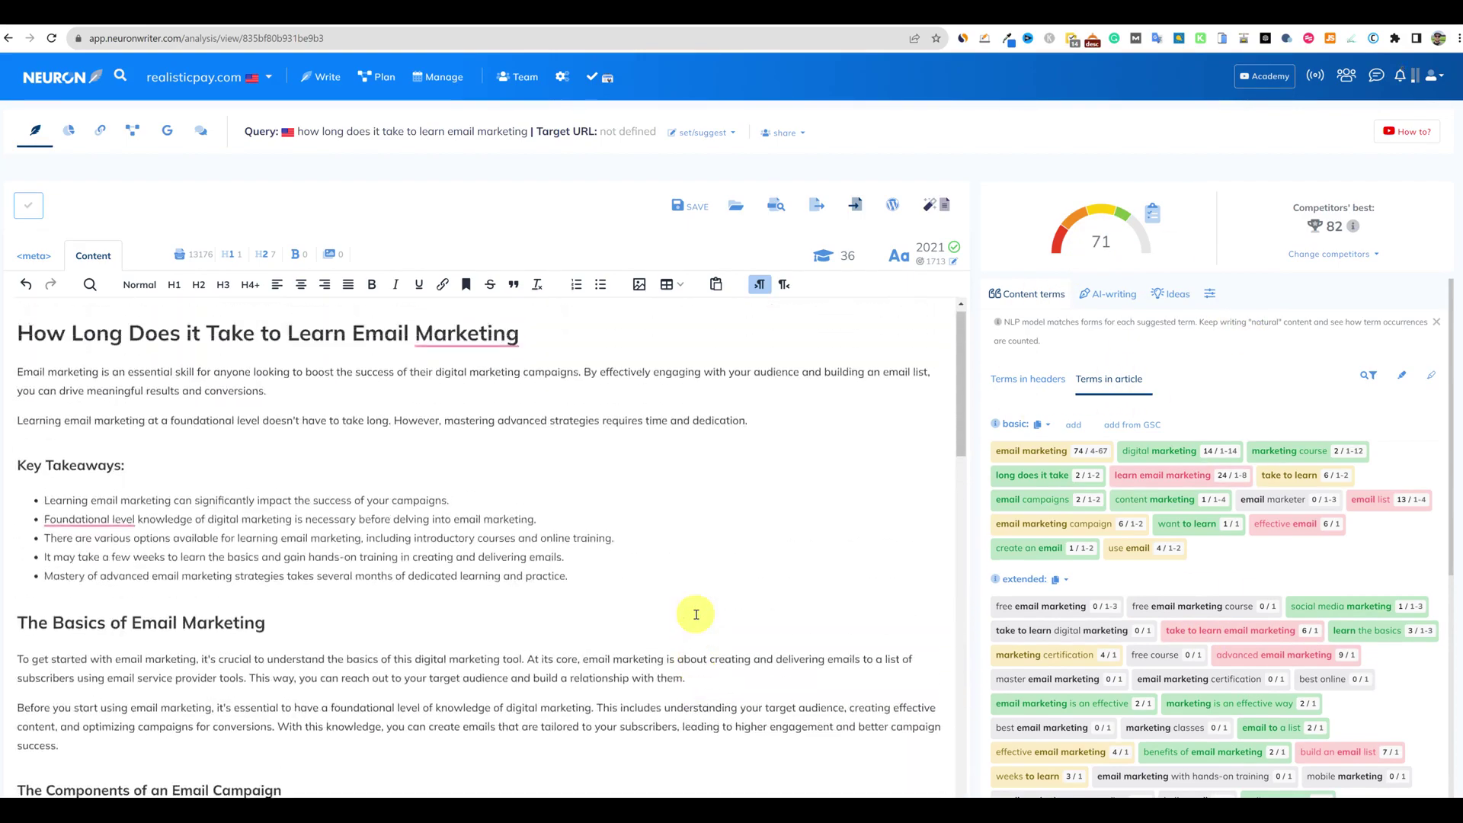
Look through the remaining extended term suggestions for the article and return to the start of the list
{"action": "mouse_move", "coordinate": [902, 253]}
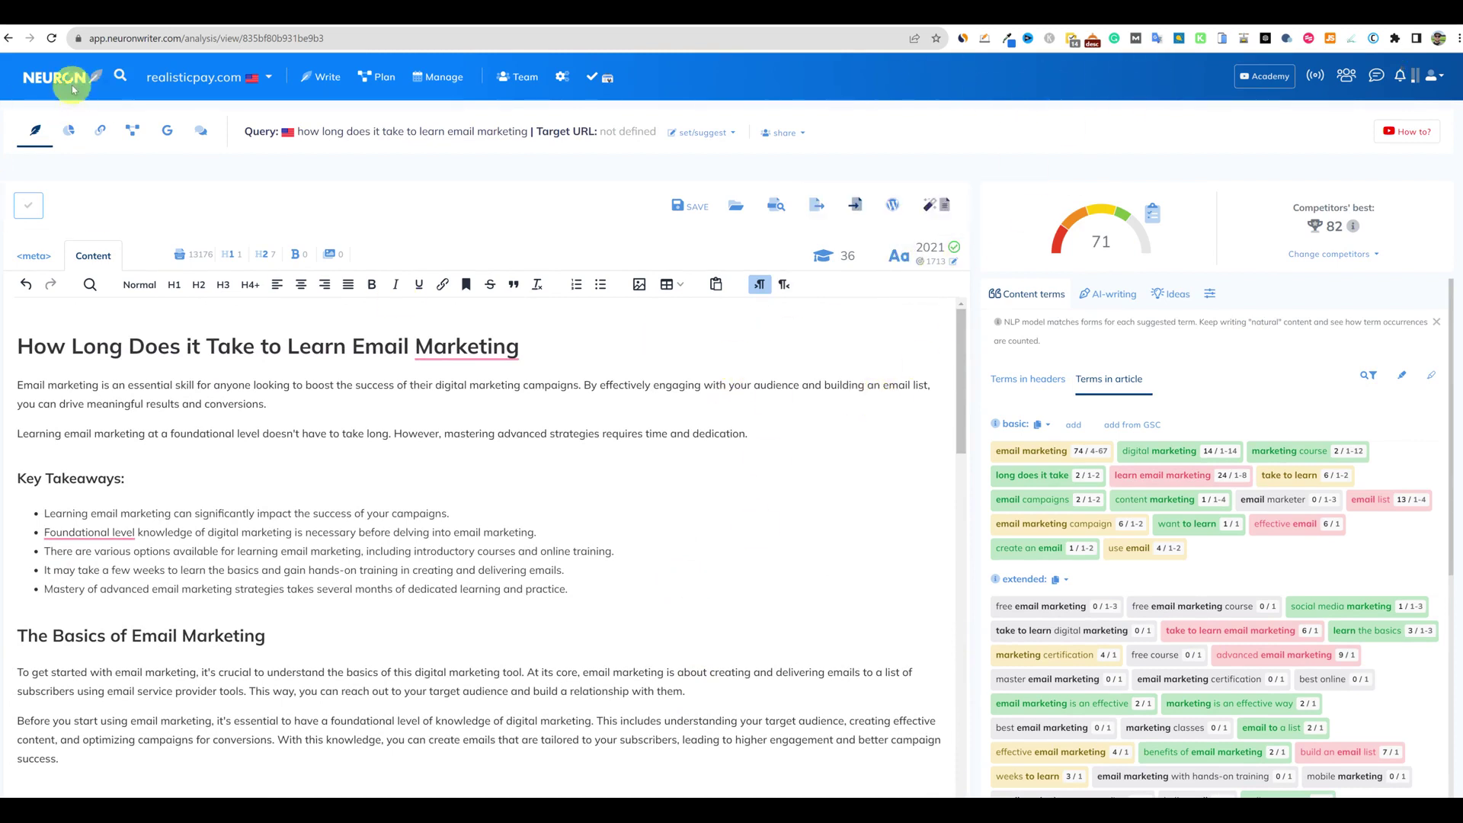
{"action": "scroll", "coordinate": [1212, 769], "scroll_direction": "down", "scroll_amount": 10}
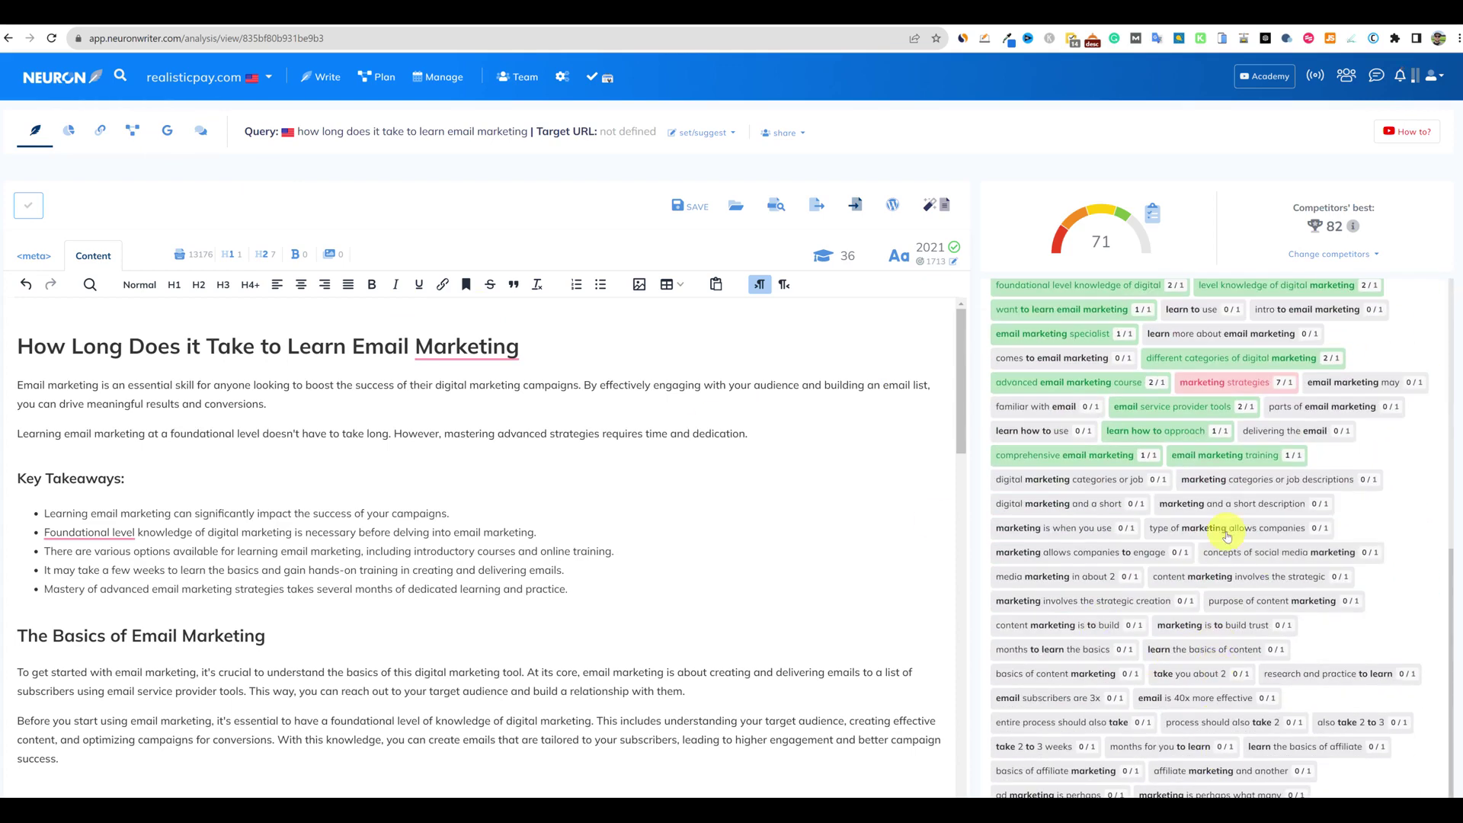
{"action": "scroll", "coordinate": [1186, 675], "scroll_direction": "up", "scroll_amount": 10}
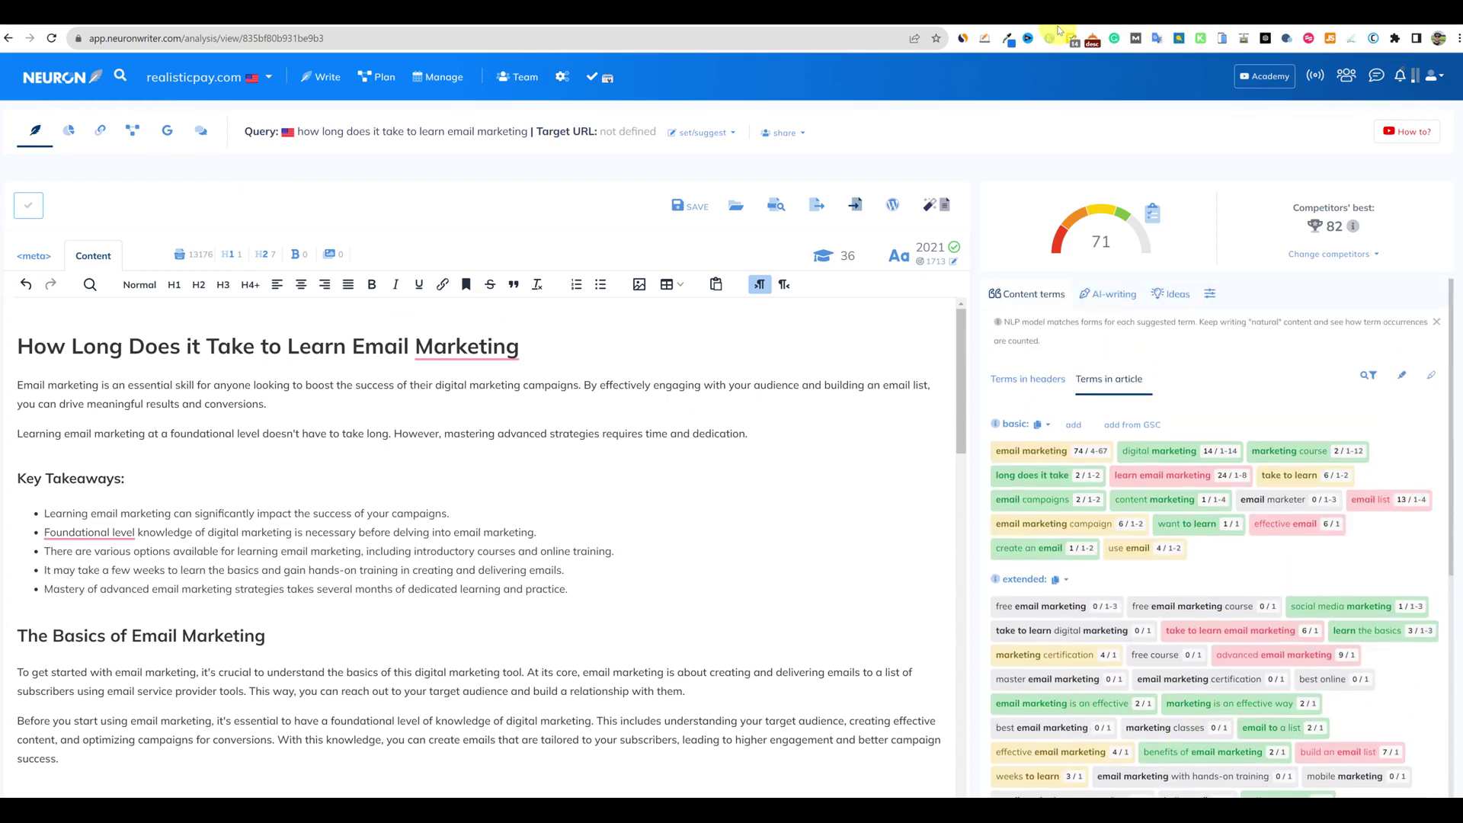
Switch to SEOWriting.ai, open the generated article "How Long Does It Take to Learn Email Marketing", and review its title, image and sections
{"action": "left_click", "coordinate": [983, 25]}
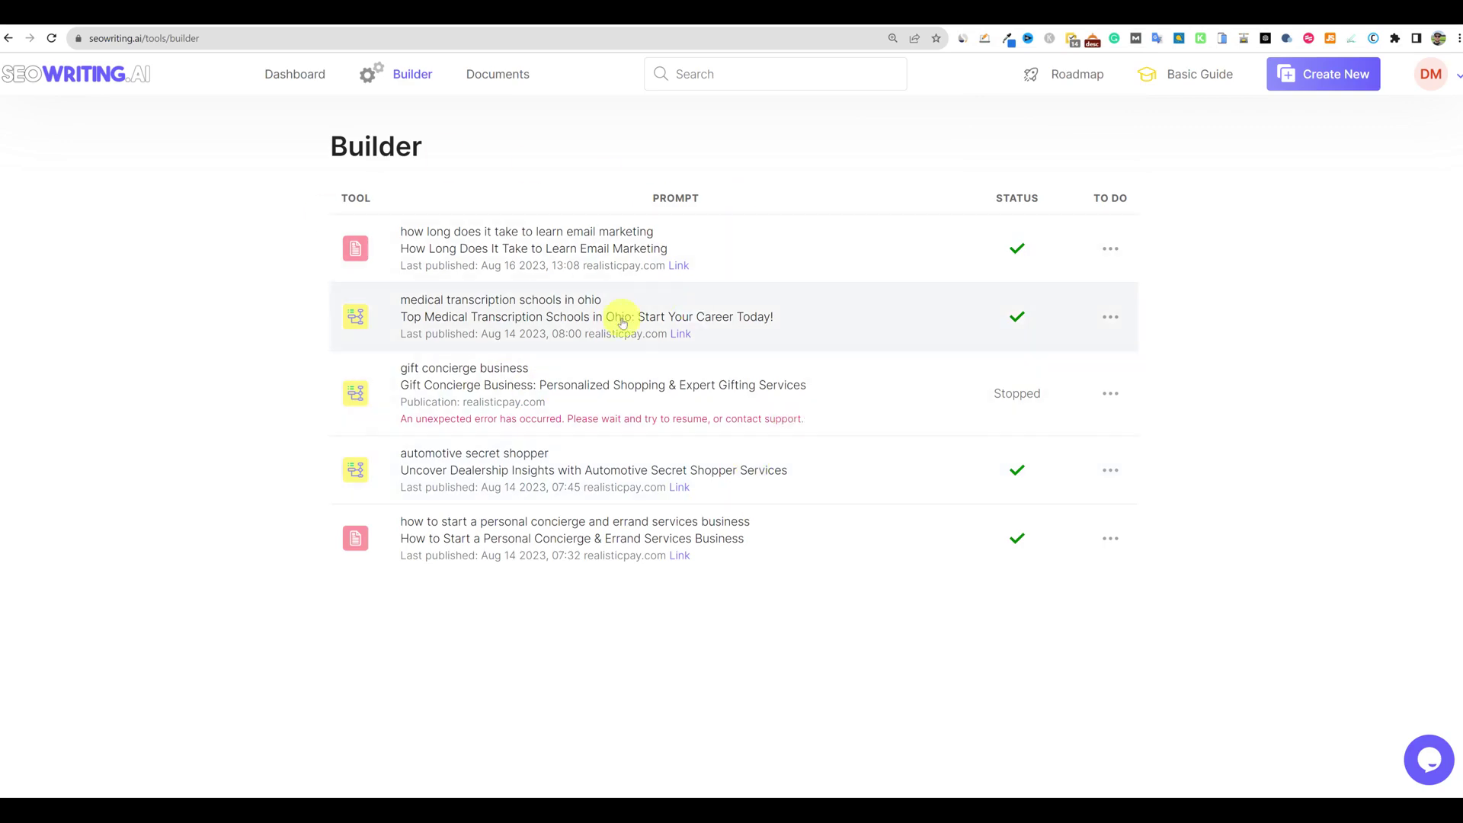
{"action": "left_click", "coordinate": [585, 256]}
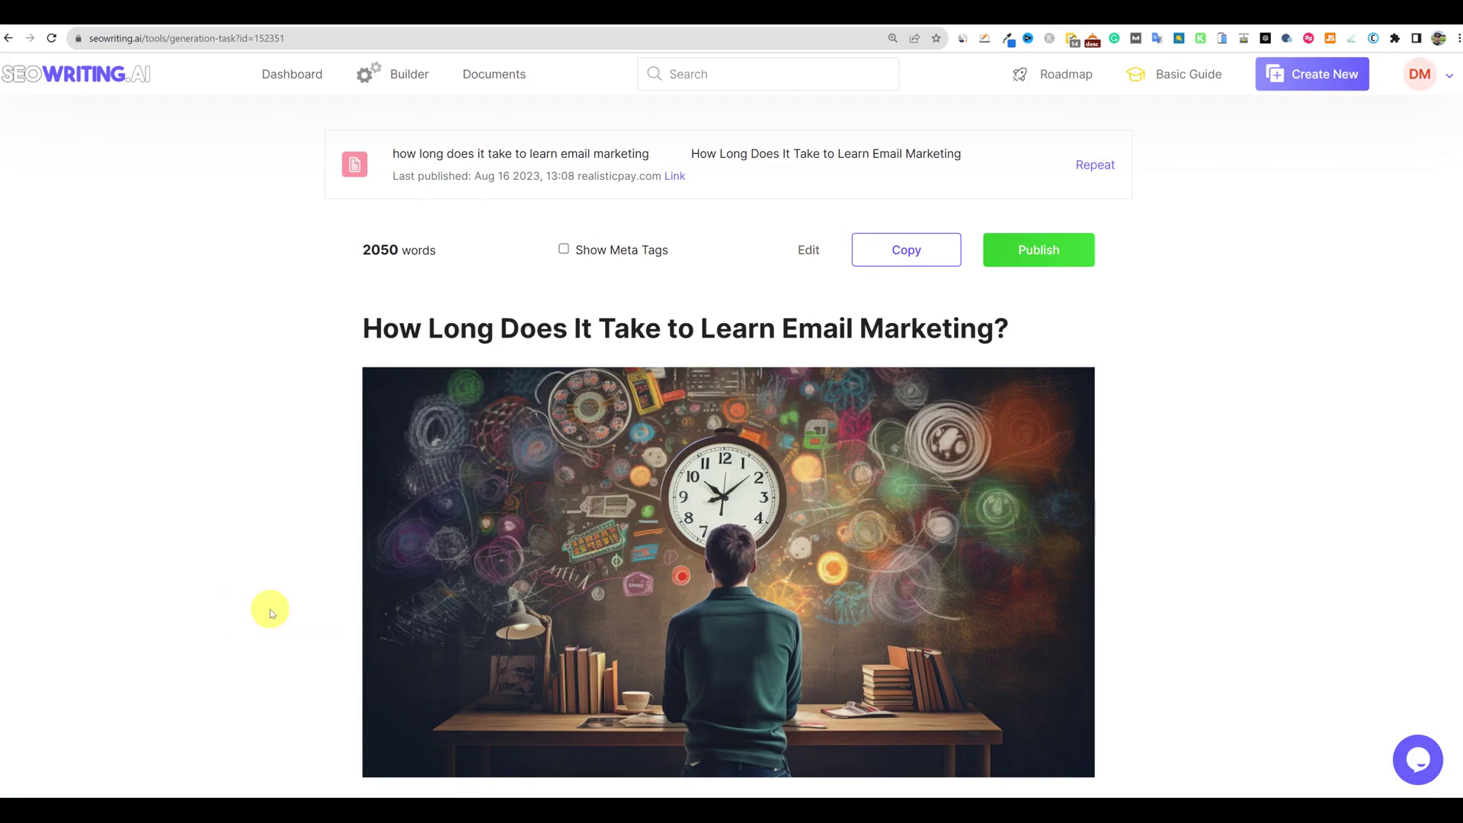
{"action": "scroll", "coordinate": [270, 611], "scroll_direction": "down", "scroll_amount": 20}
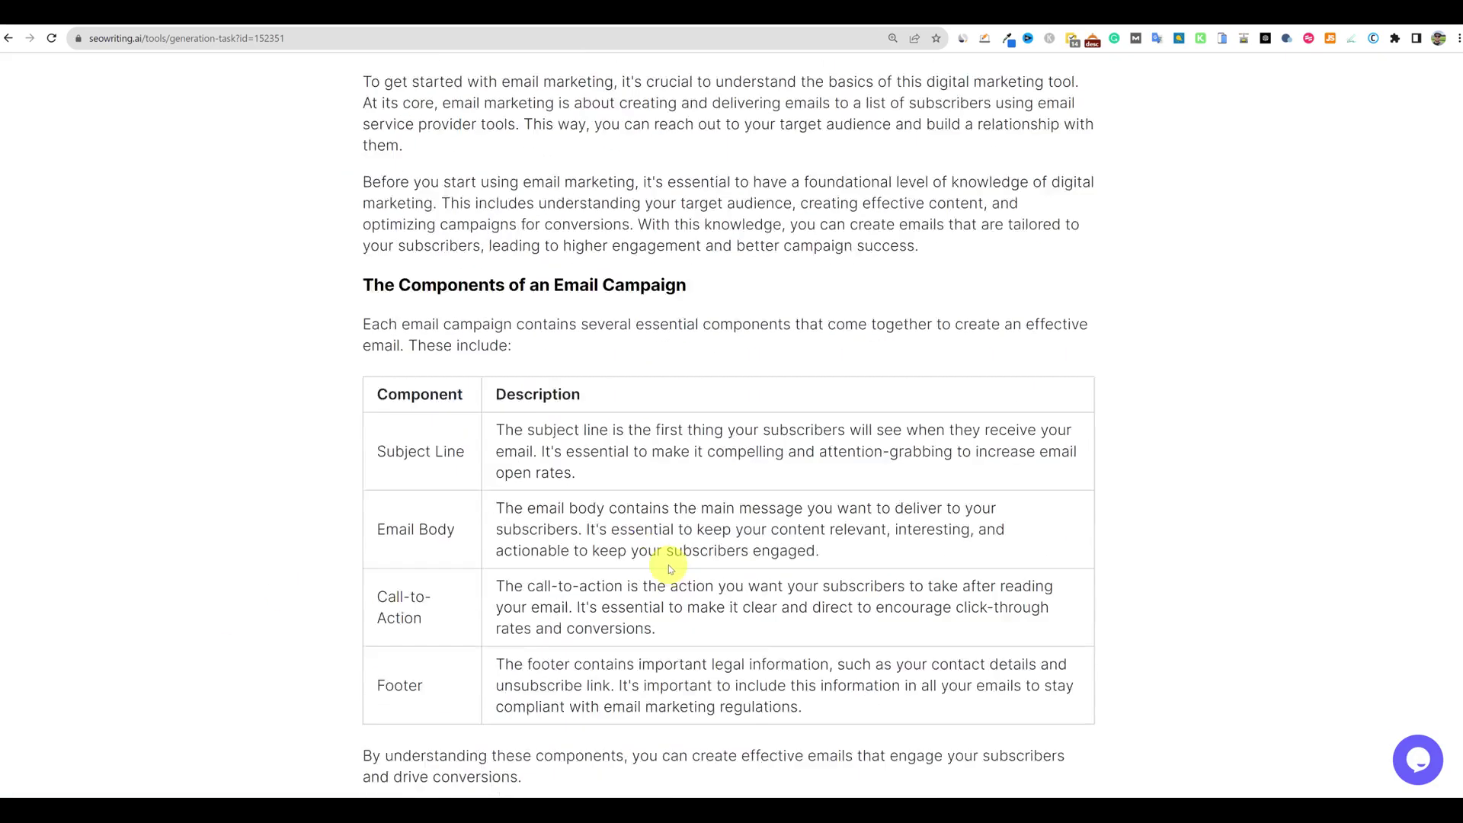
{"action": "scroll", "coordinate": [551, 592], "scroll_direction": "down", "scroll_amount": 12}
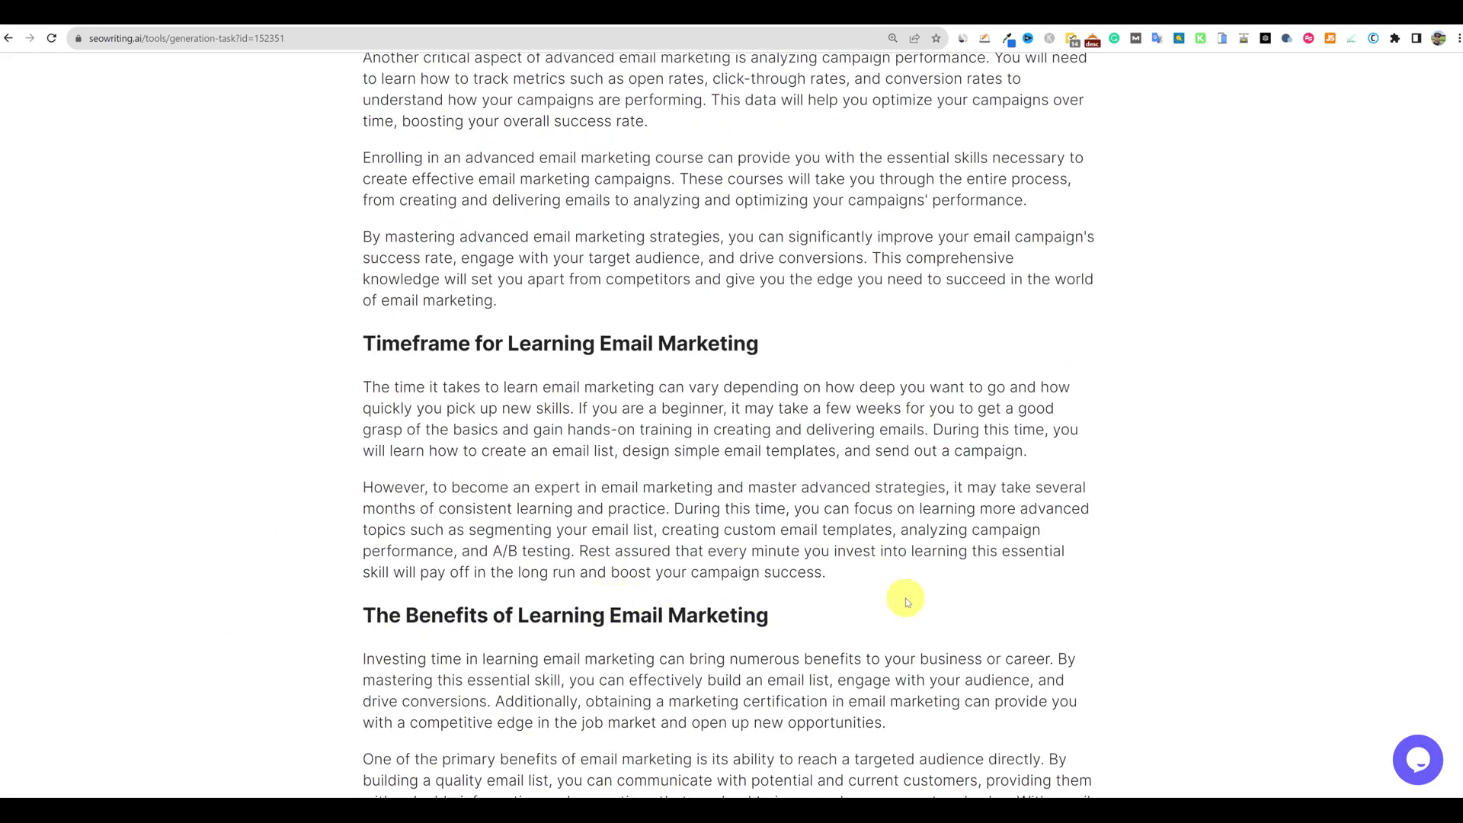
{"action": "scroll", "coordinate": [699, 587], "scroll_direction": "down", "scroll_amount": 3}
{"action": "scroll", "coordinate": [730, 584], "scroll_direction": "down", "scroll_amount": 4}
{"action": "scroll", "coordinate": [730, 583], "scroll_direction": "up", "scroll_amount": 18}
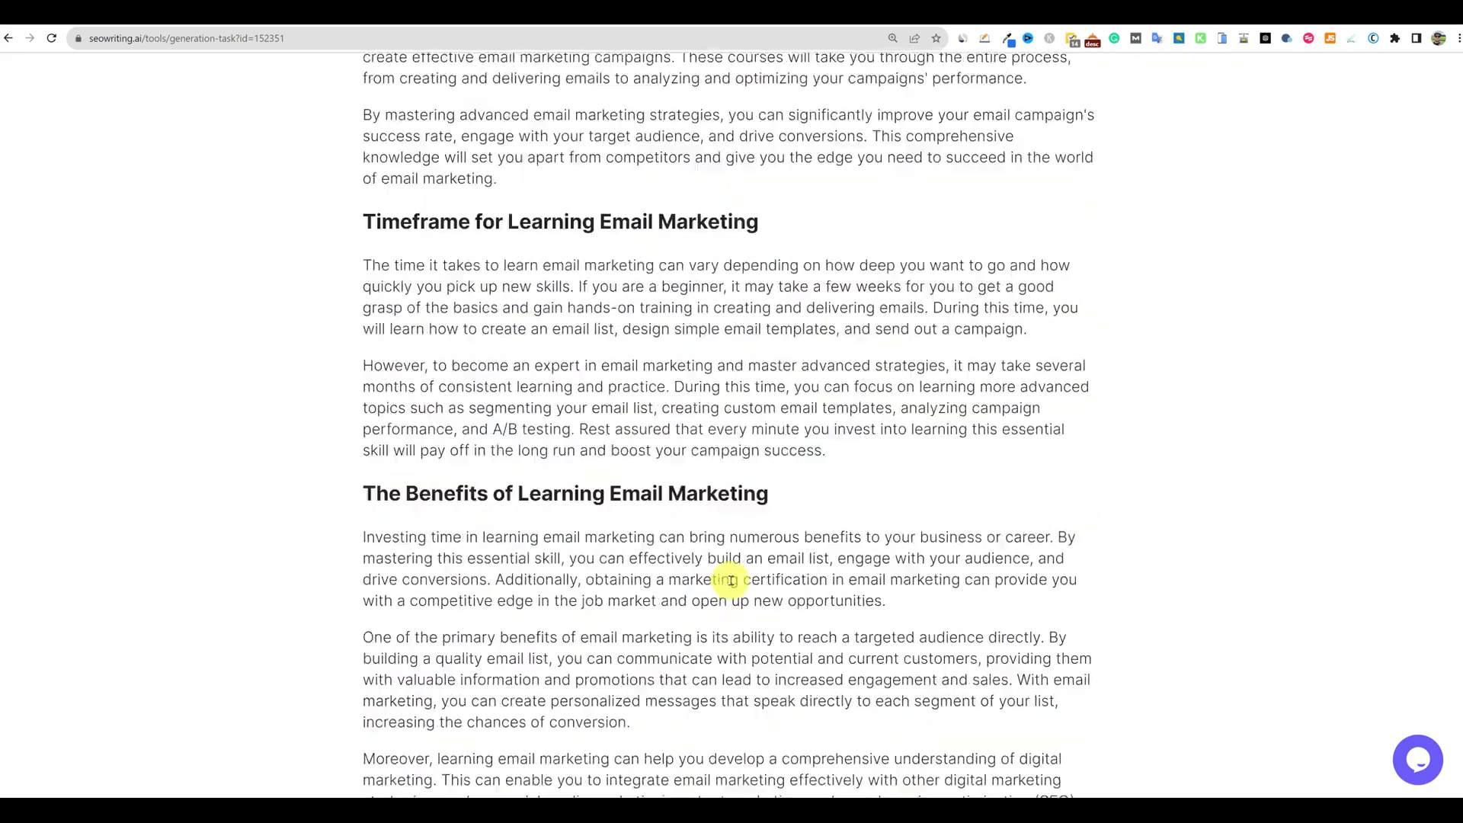
{"action": "scroll", "coordinate": [730, 580], "scroll_direction": "up", "scroll_amount": 20}
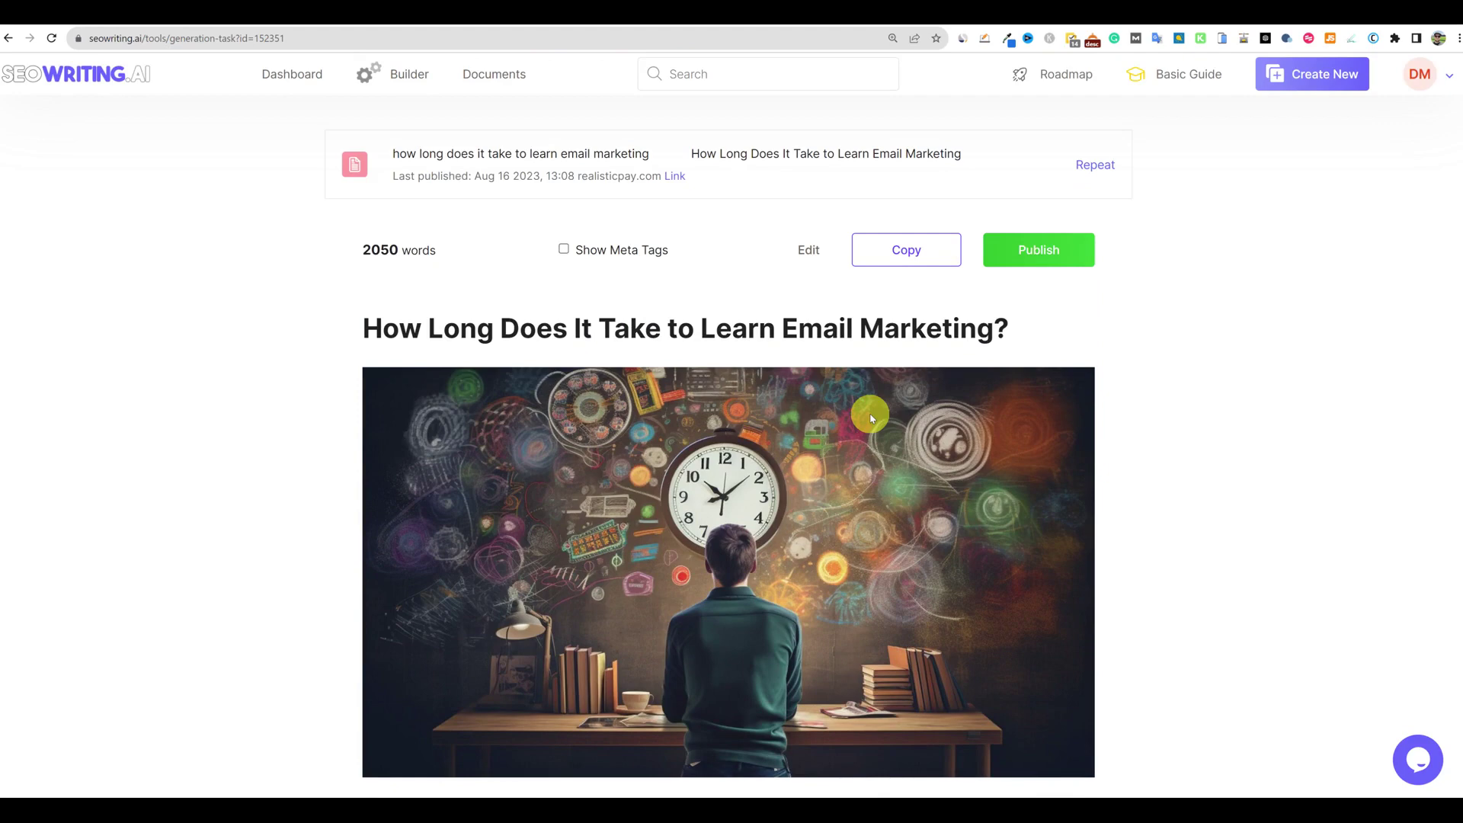
{"action": "scroll", "coordinate": [871, 417], "scroll_direction": "down", "scroll_amount": 3}
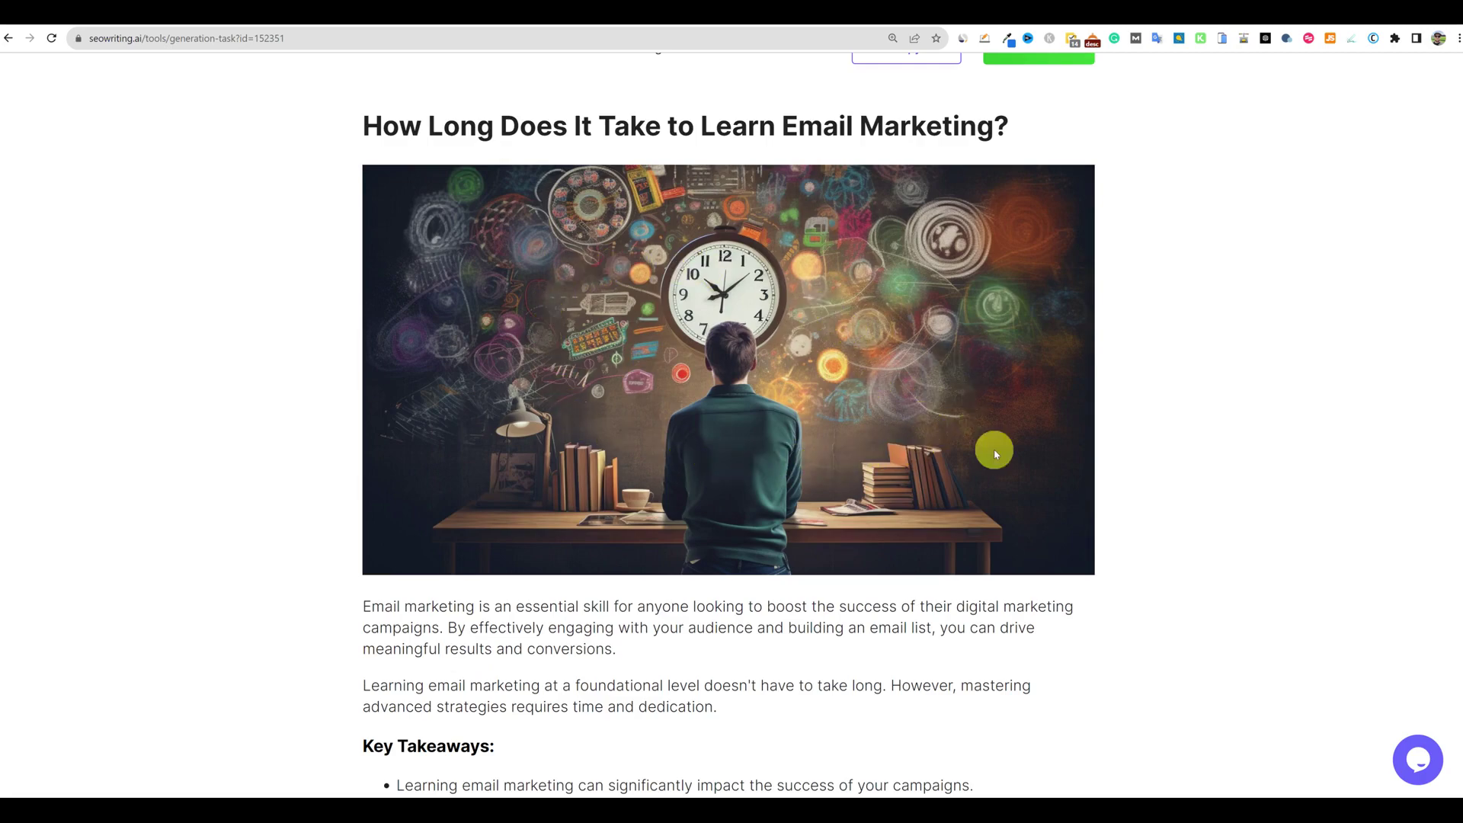
{"action": "scroll", "coordinate": [994, 449], "scroll_direction": "up", "scroll_amount": 3}
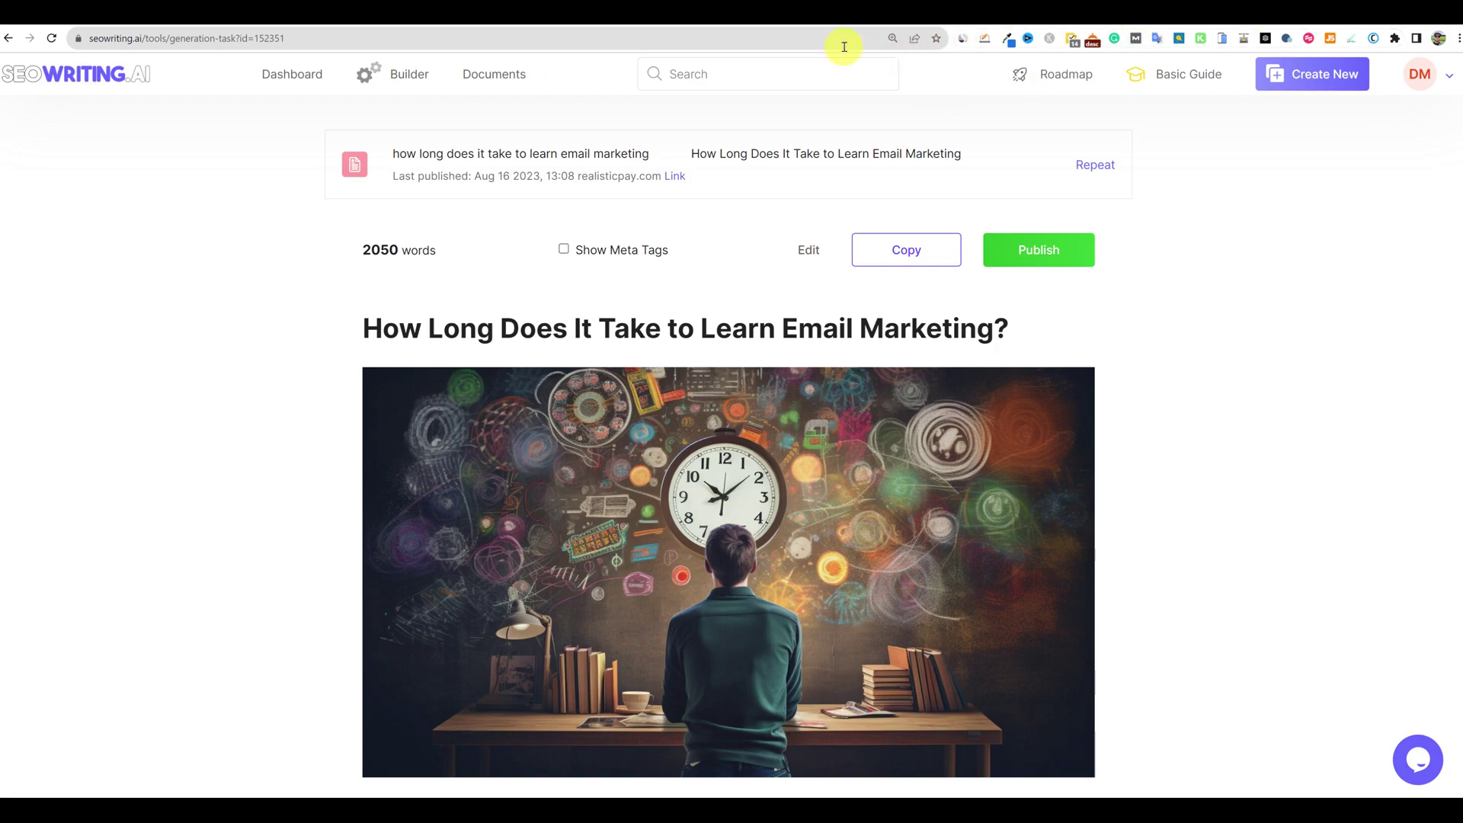
Switch to the WordPress admin of realisticpay.com and look through the list of installed plugins
{"action": "left_click", "coordinate": [826, 26]}
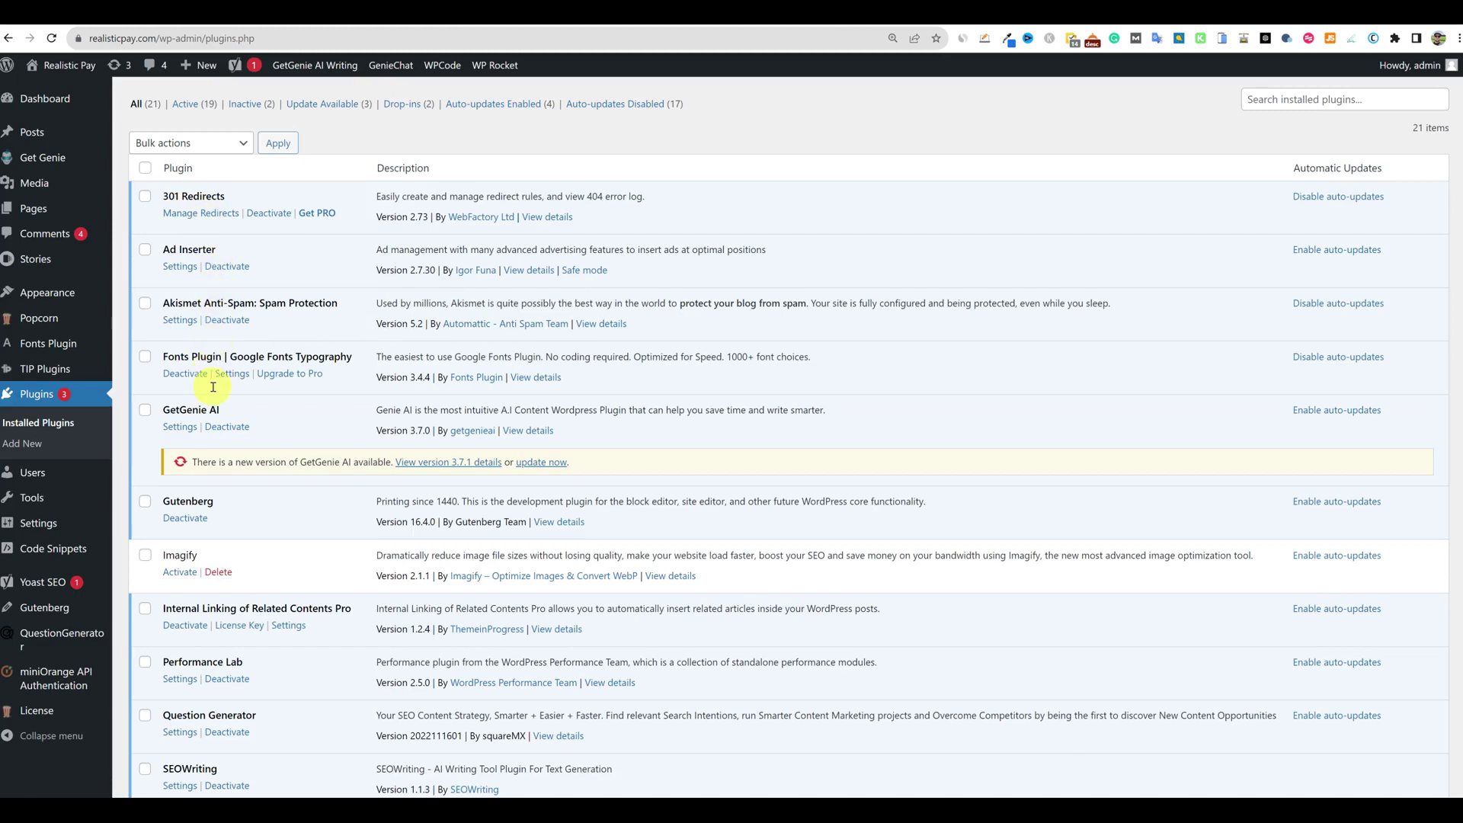
{"action": "scroll", "coordinate": [213, 387], "scroll_direction": "down", "scroll_amount": 2}
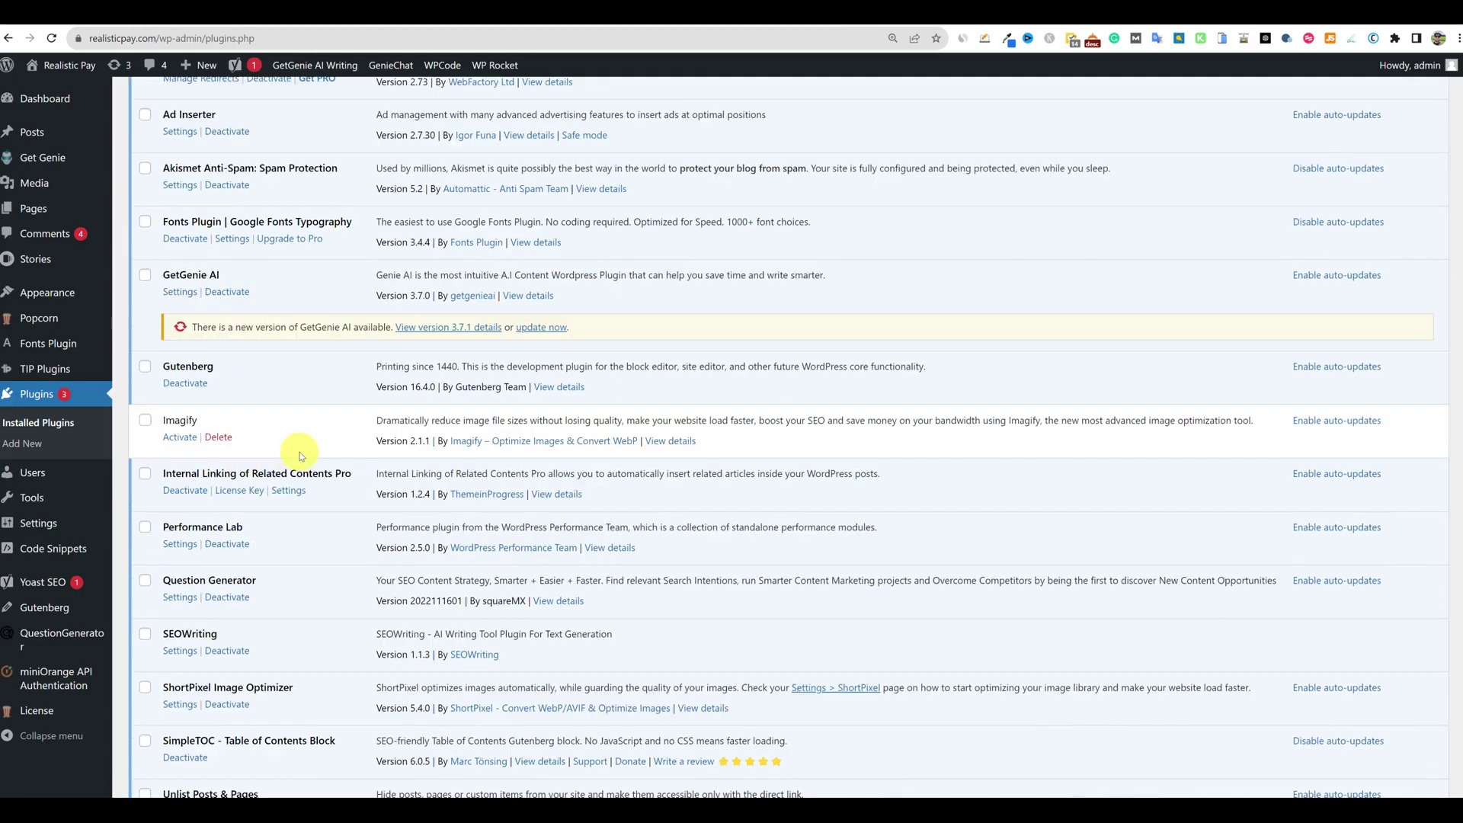
{"action": "scroll", "coordinate": [249, 468], "scroll_direction": "down", "scroll_amount": 3}
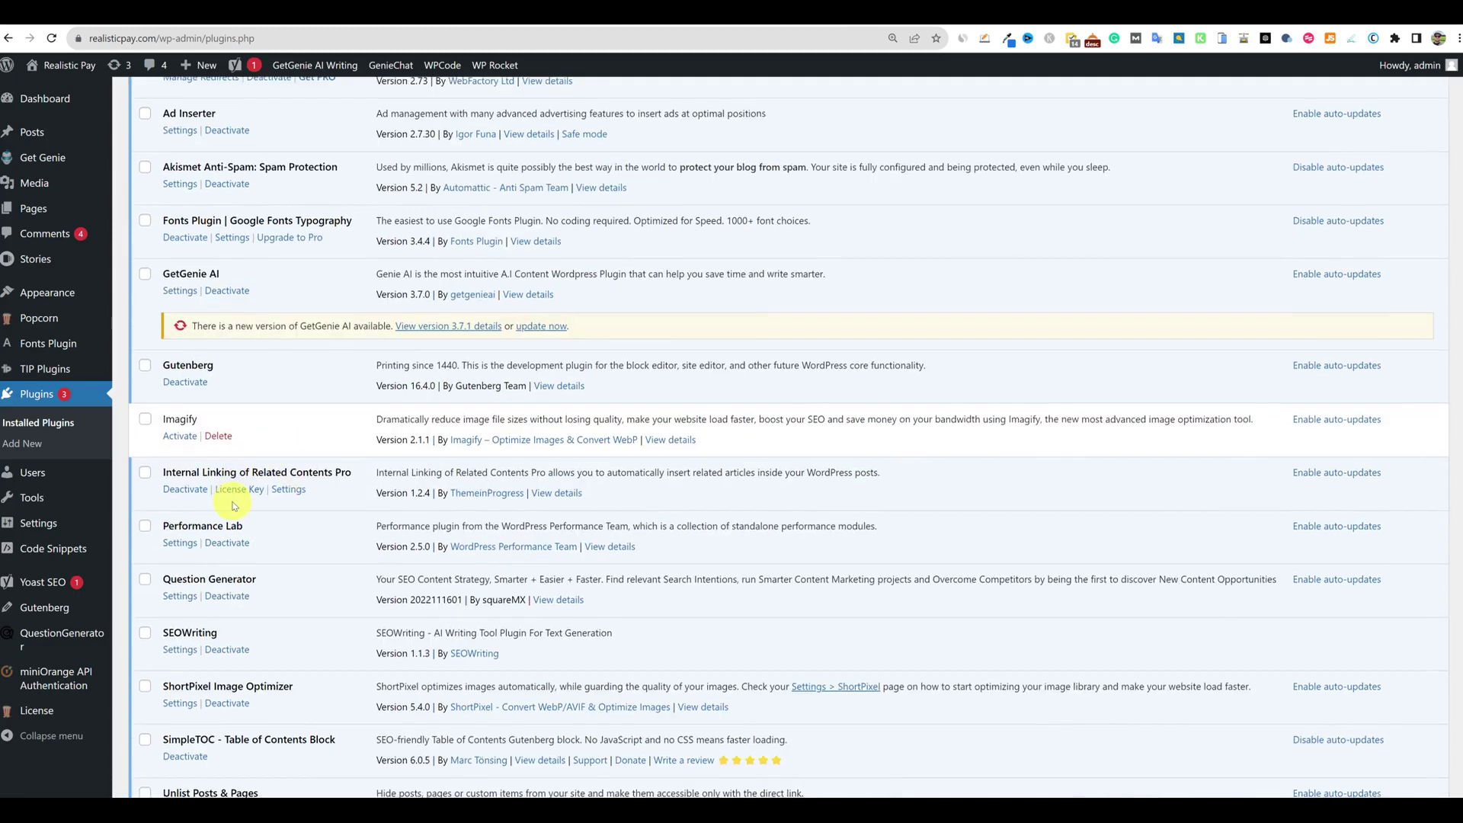
{"action": "scroll", "coordinate": [259, 587], "scroll_direction": "down", "scroll_amount": 2}
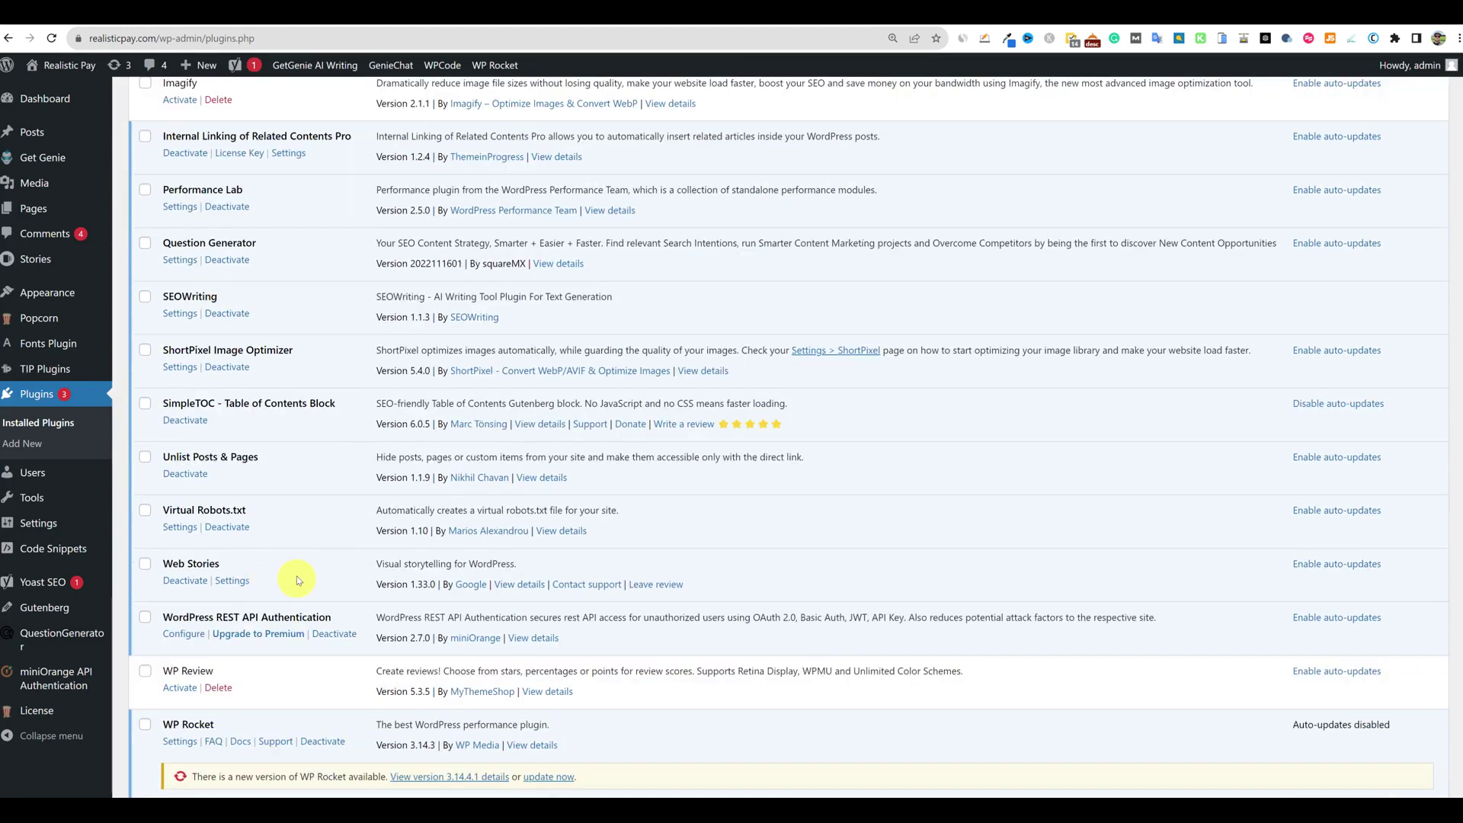
{"action": "scroll", "coordinate": [297, 585], "scroll_direction": "down", "scroll_amount": 3}
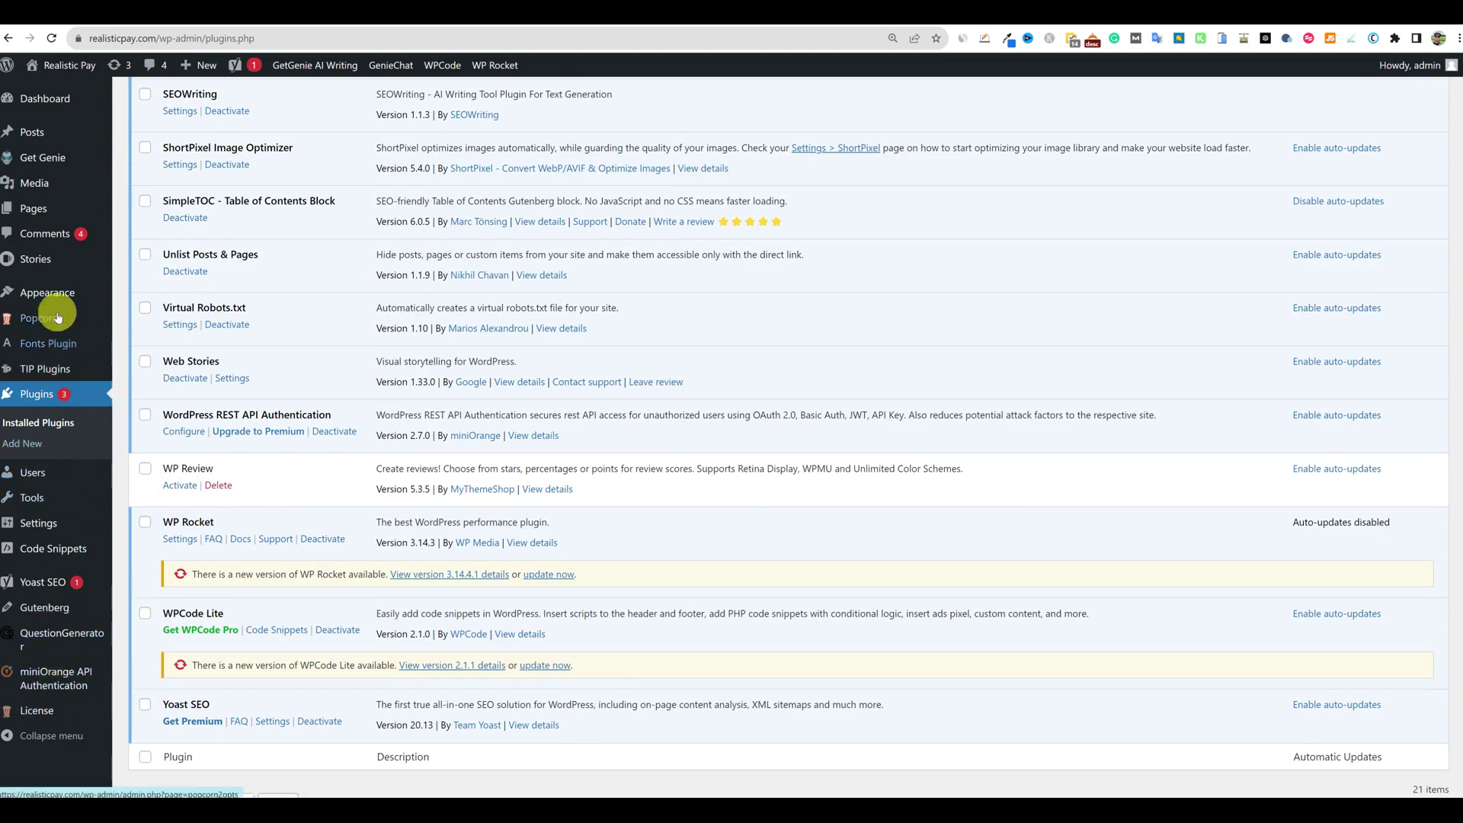
Open the scheduled post "How Long Does It Take to Learn Email Marketing?" from the list of all posts for editing
{"action": "mouse_move", "coordinate": [32, 134]}
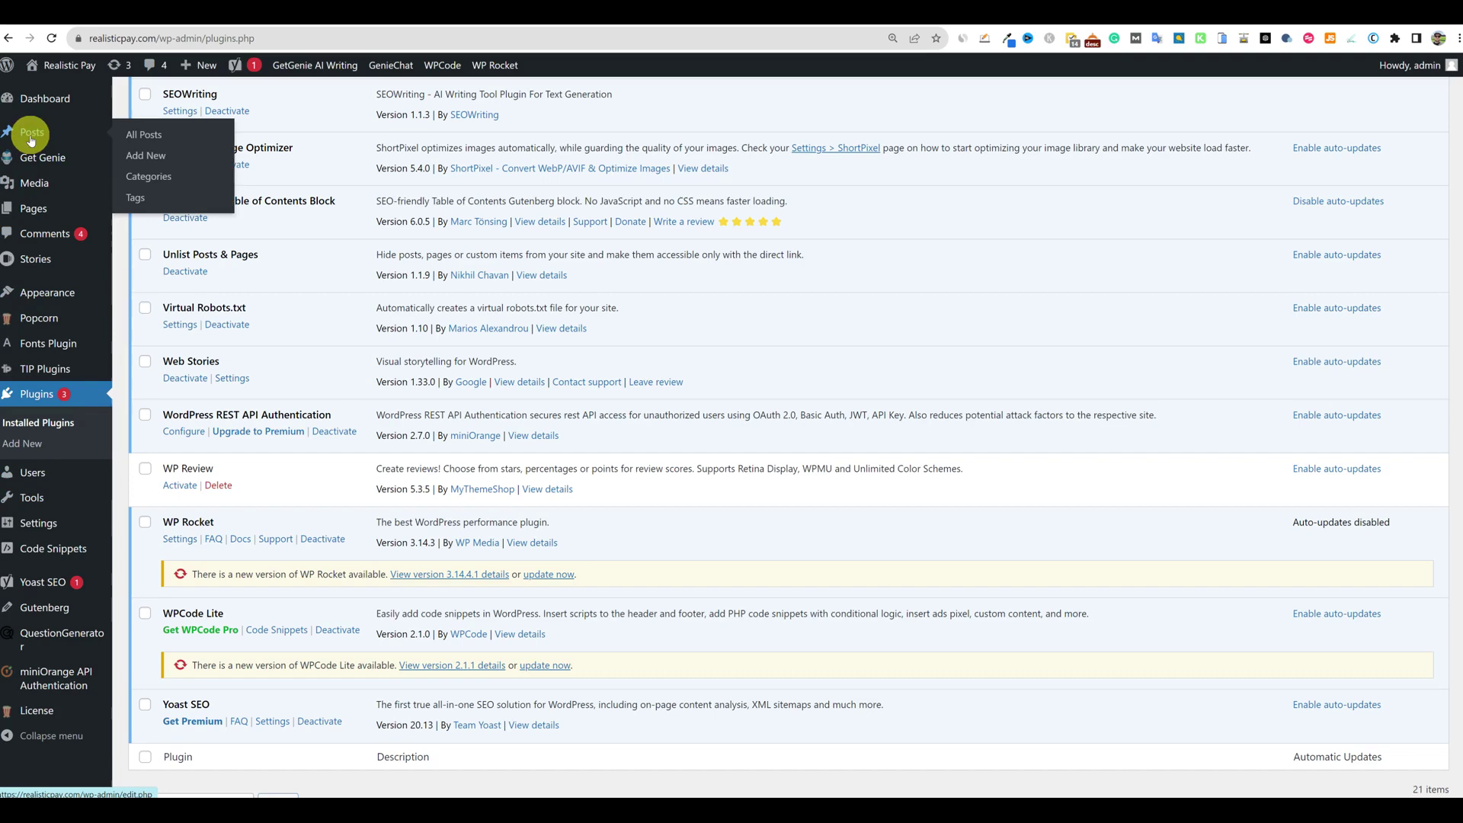
{"action": "left_click", "coordinate": [149, 138]}
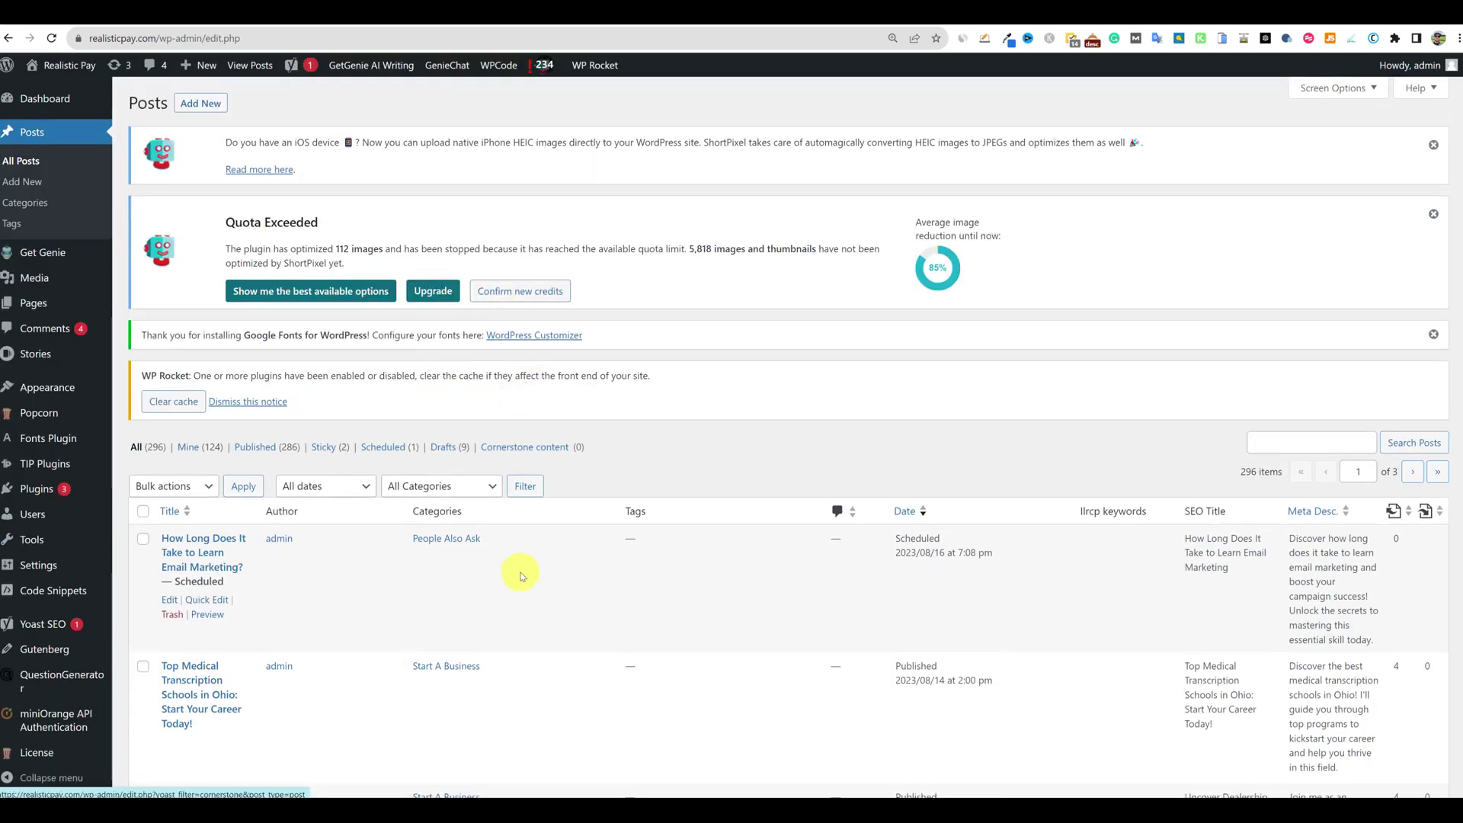
{"action": "scroll", "coordinate": [304, 609], "scroll_direction": "down", "scroll_amount": 1}
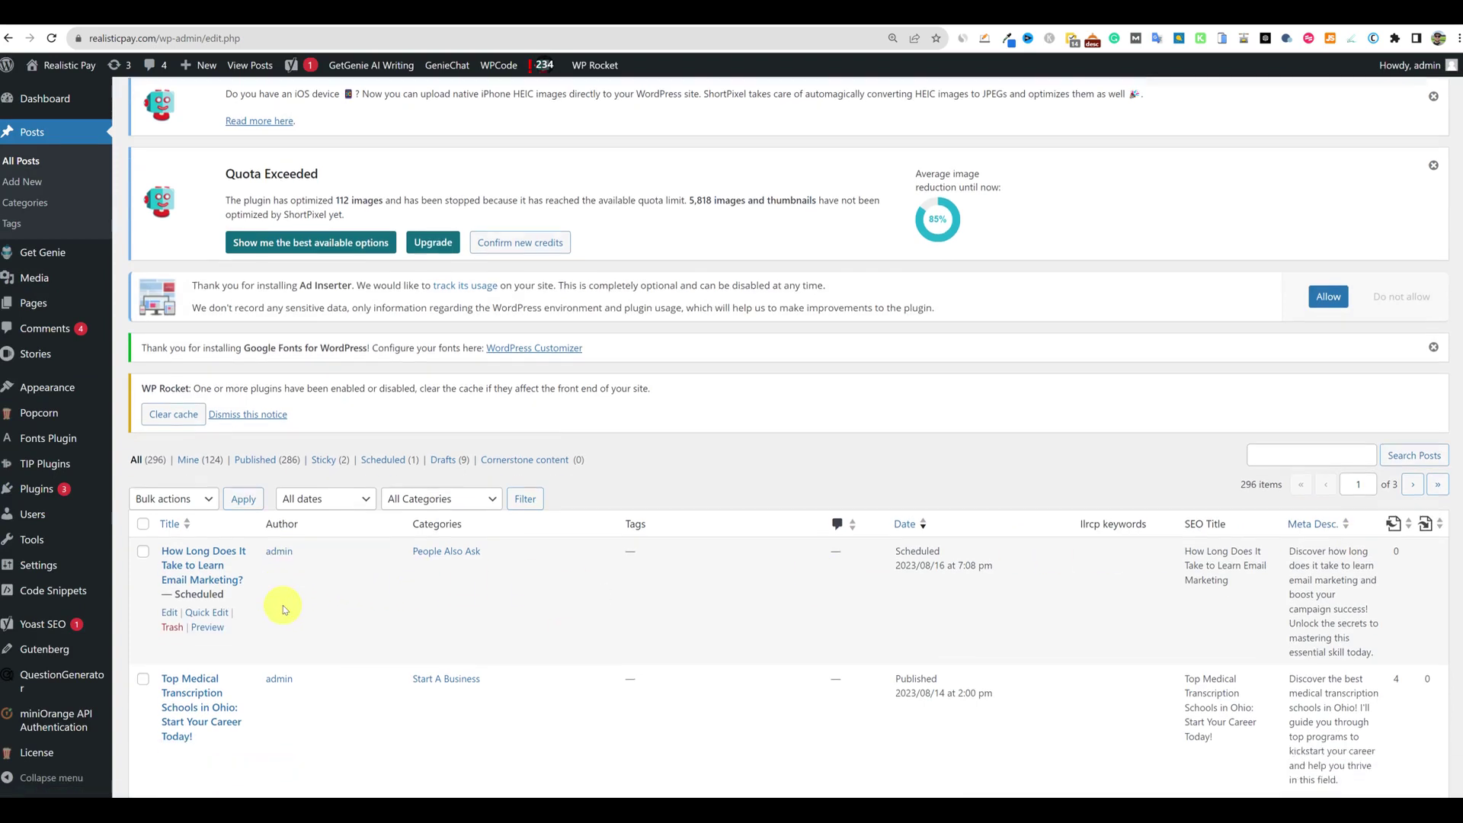
{"action": "left_click", "coordinate": [170, 595]}
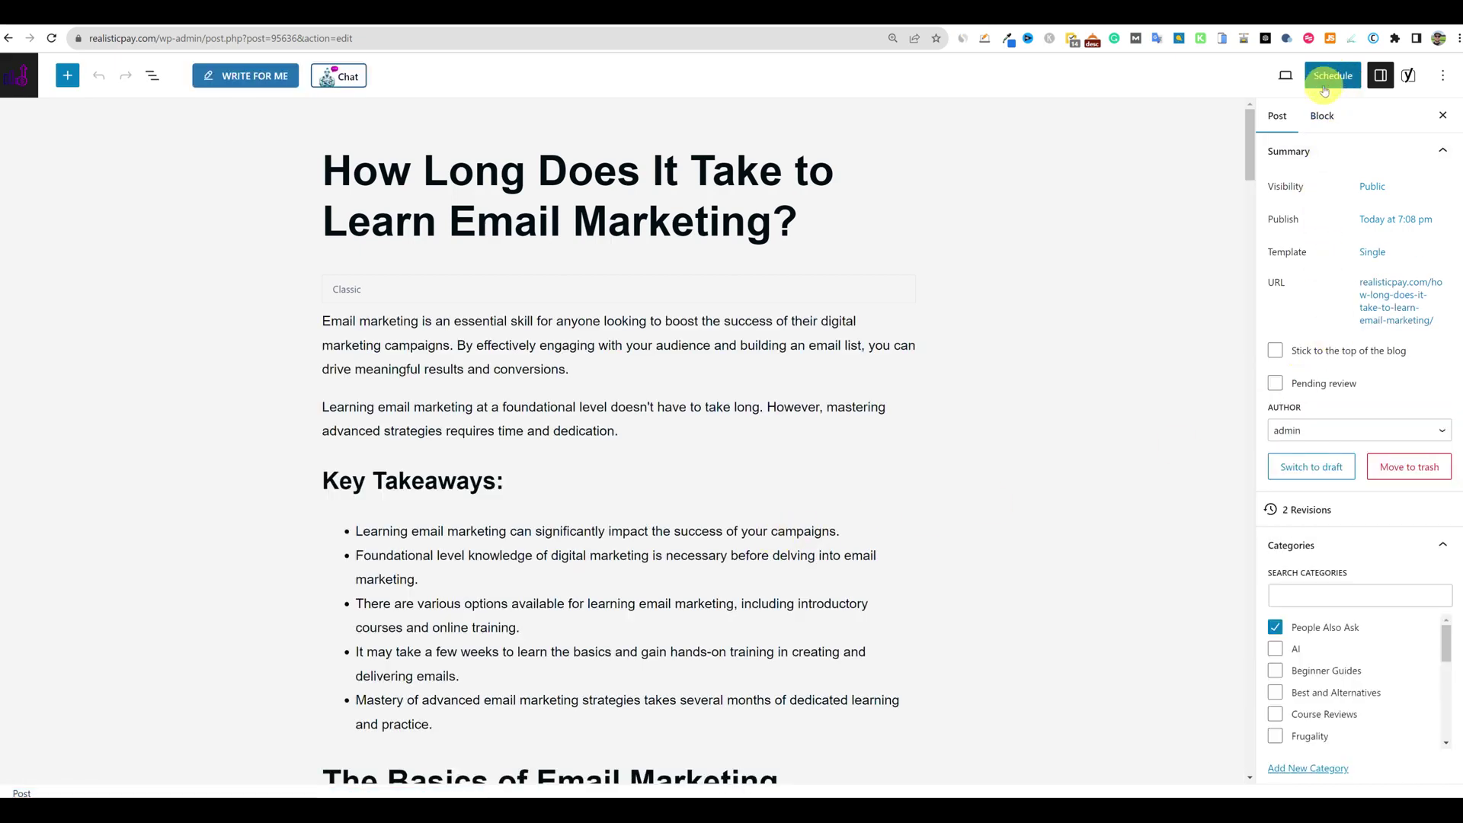
Change the post's scheduled time to immediate, publish it, and copy its address
{"action": "left_click", "coordinate": [1370, 221]}
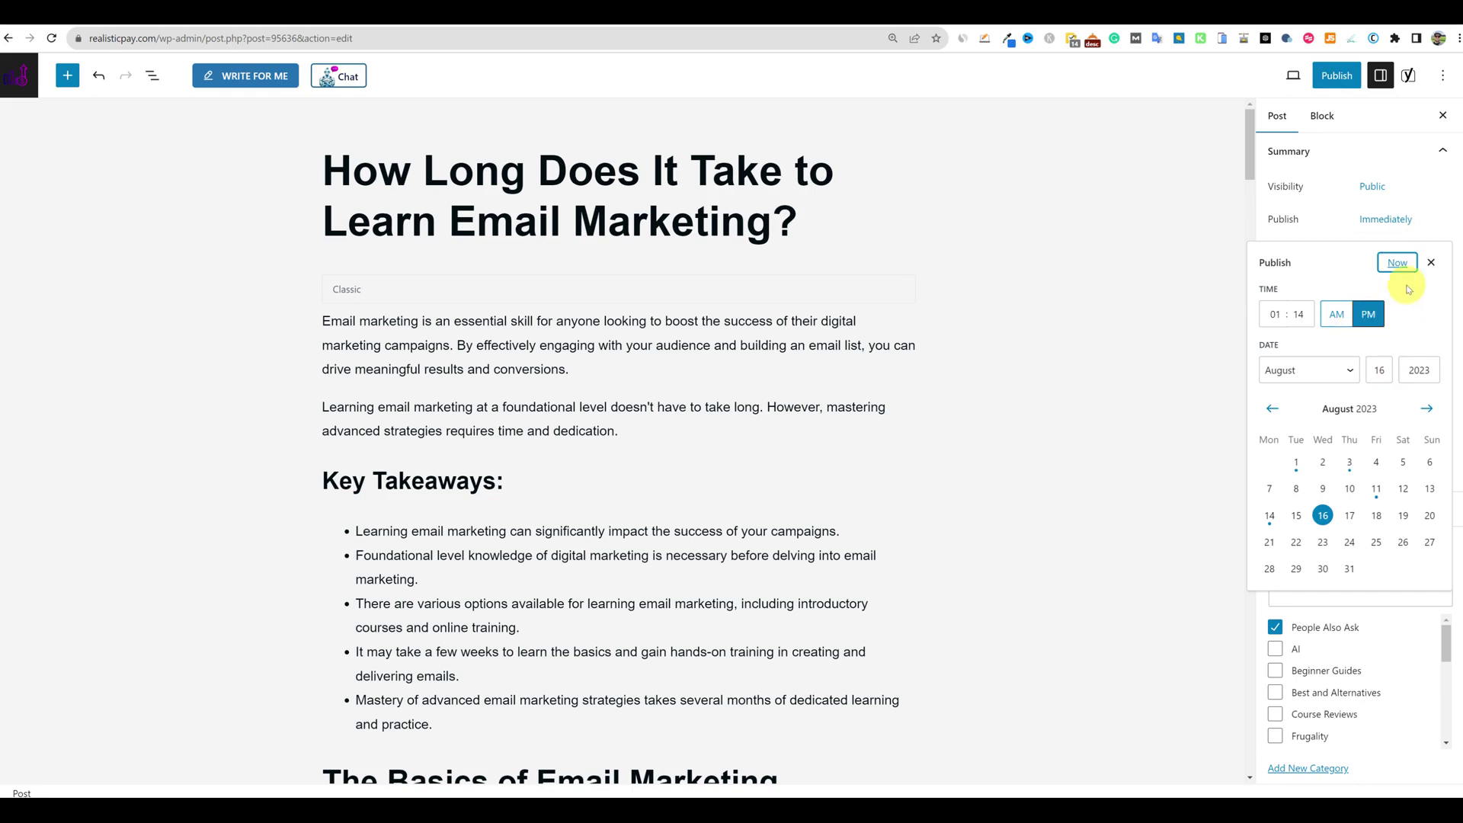
{"action": "left_click", "coordinate": [1337, 75]}
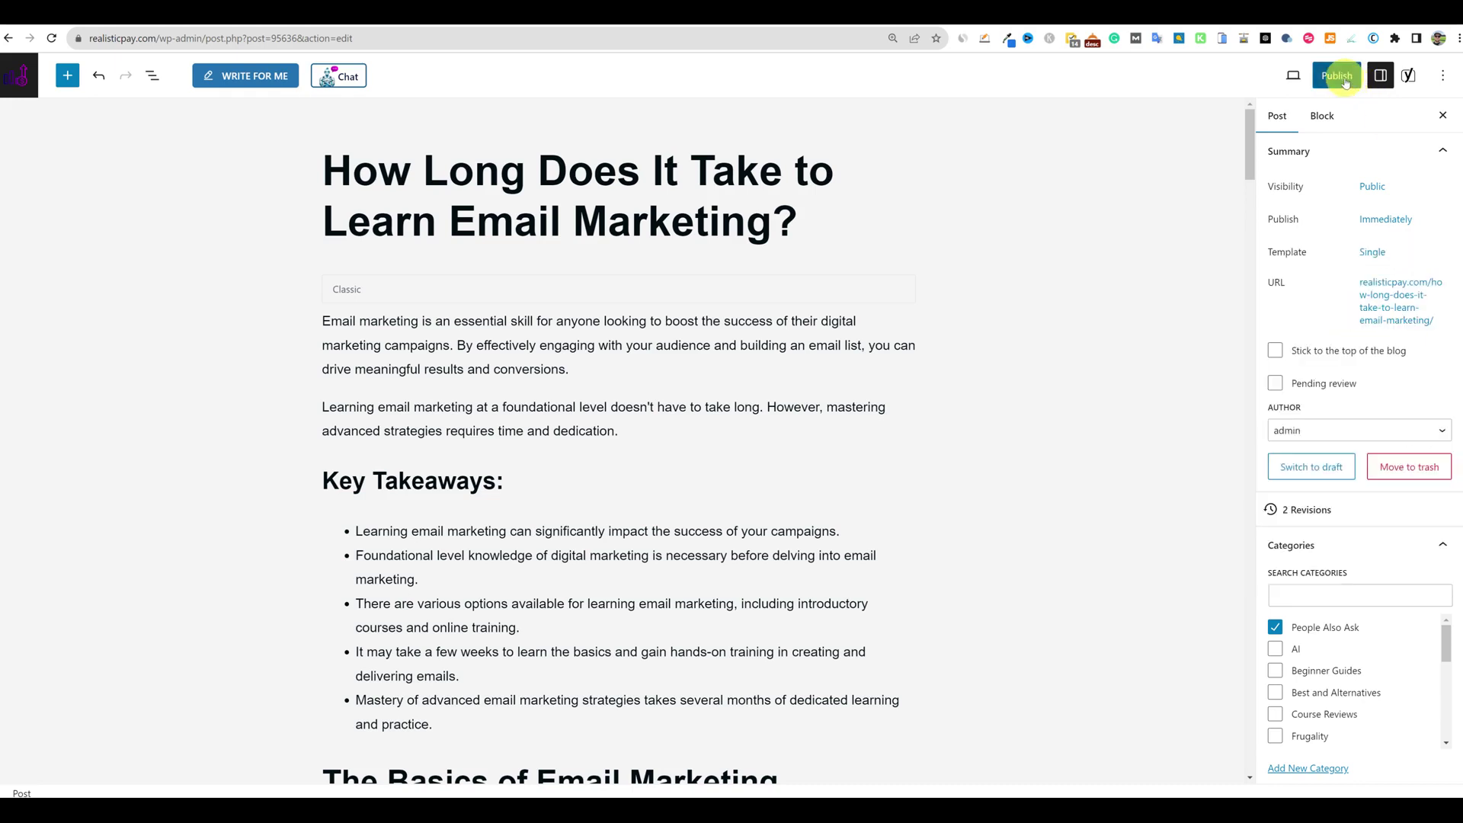
{"action": "left_click", "coordinate": [1336, 74]}
{"action": "left_click", "coordinate": [1320, 72]}
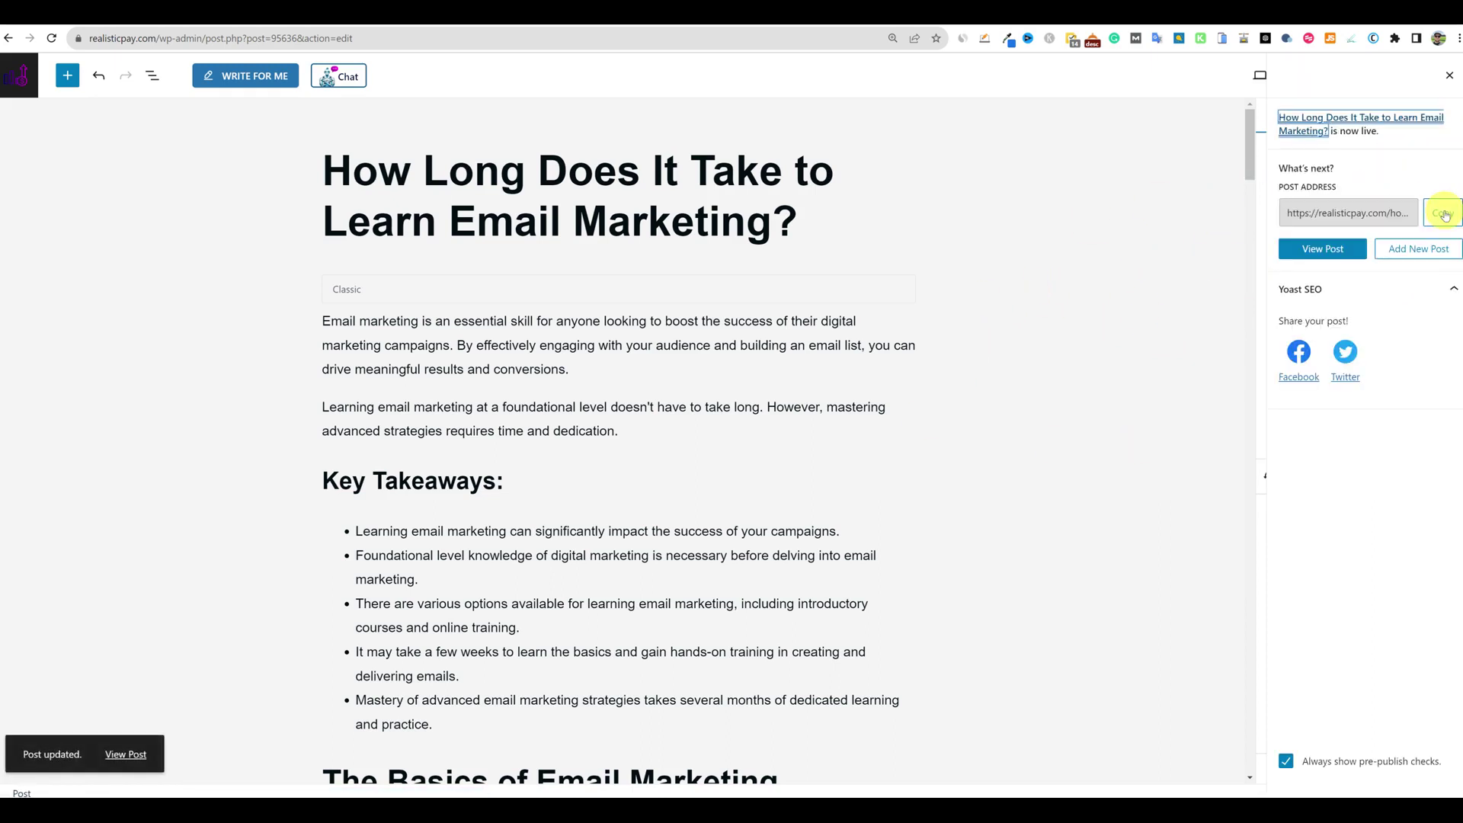
{"action": "left_click", "coordinate": [1440, 212]}
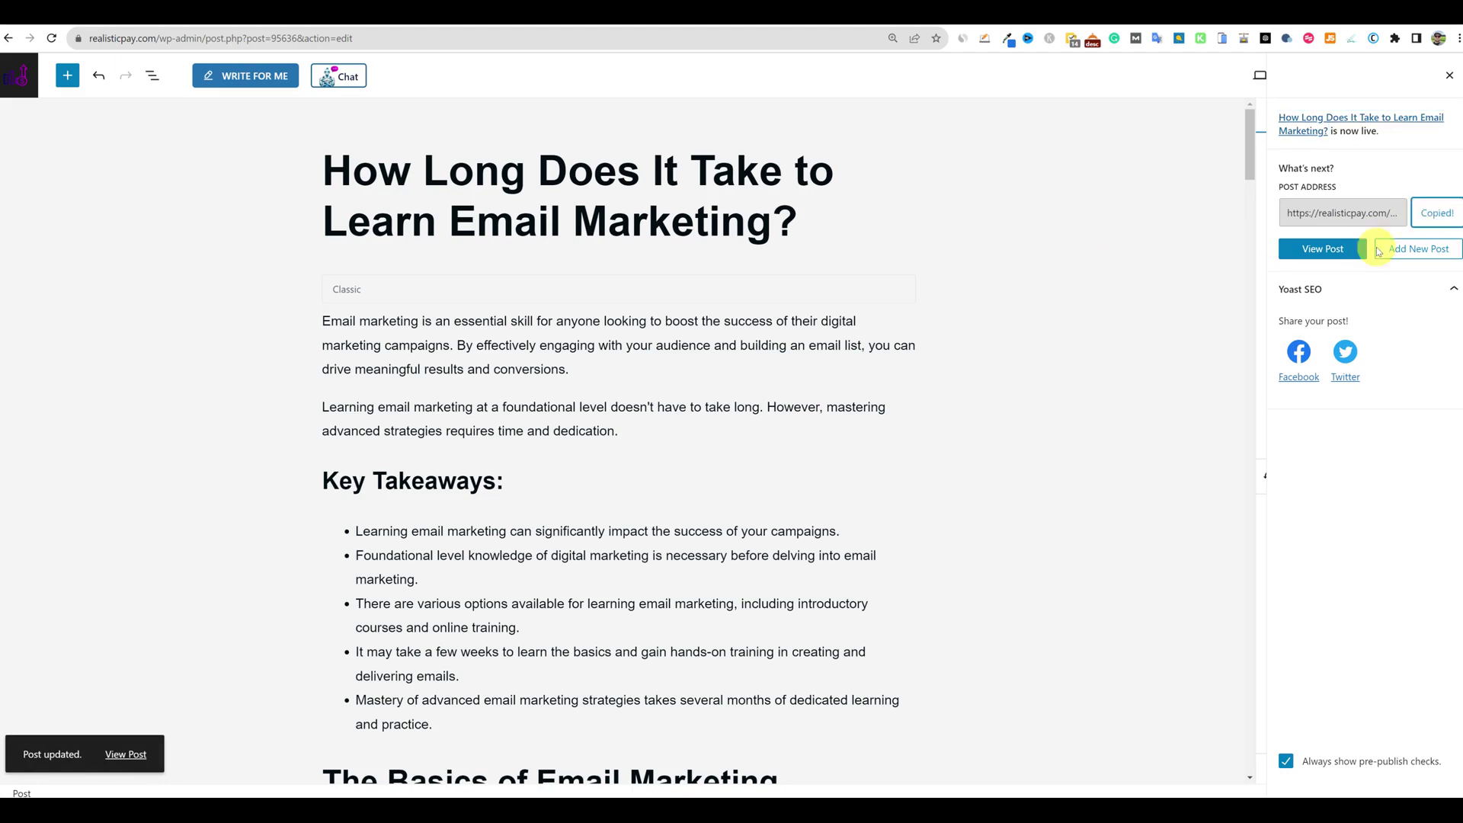
View the live post and check its featured image, headings, component table and related links down to the latest posts
{"action": "left_click", "coordinate": [1322, 250]}
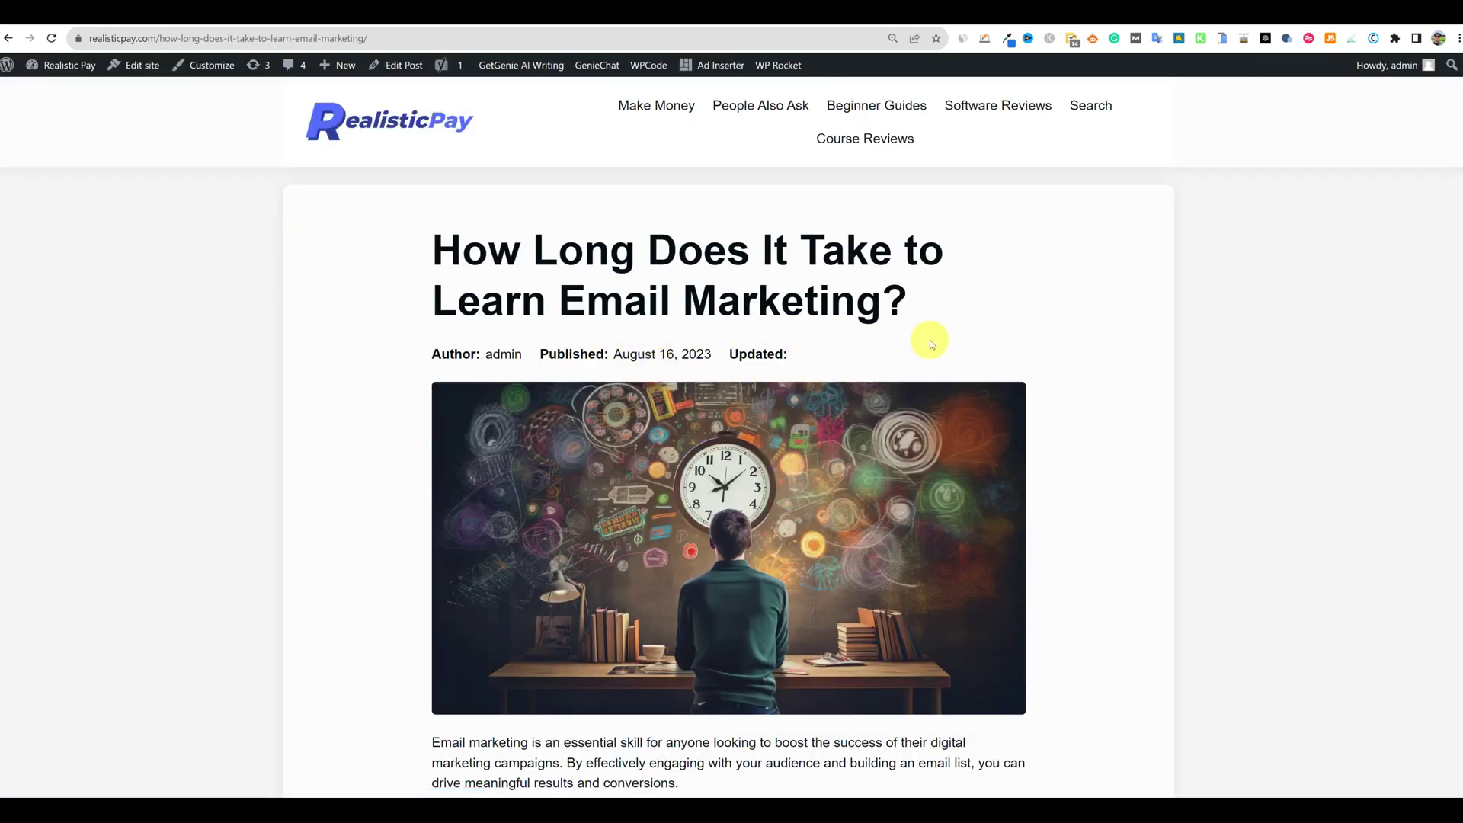
{"action": "scroll", "coordinate": [952, 351], "scroll_direction": "down", "scroll_amount": 15}
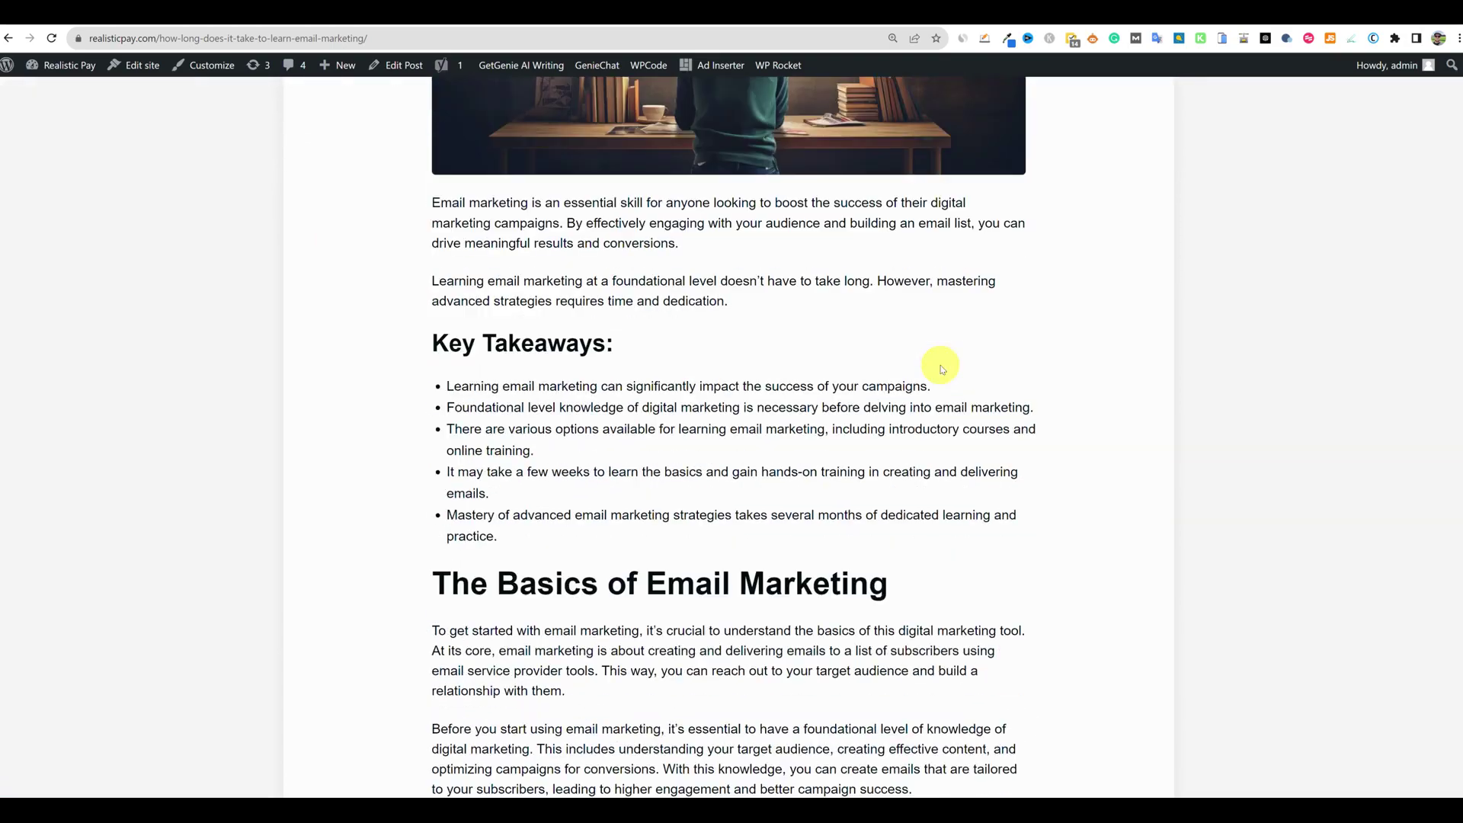
{"action": "scroll", "coordinate": [940, 370], "scroll_direction": "down", "scroll_amount": 9}
{"action": "scroll", "coordinate": [945, 366], "scroll_direction": "up", "scroll_amount": 9}
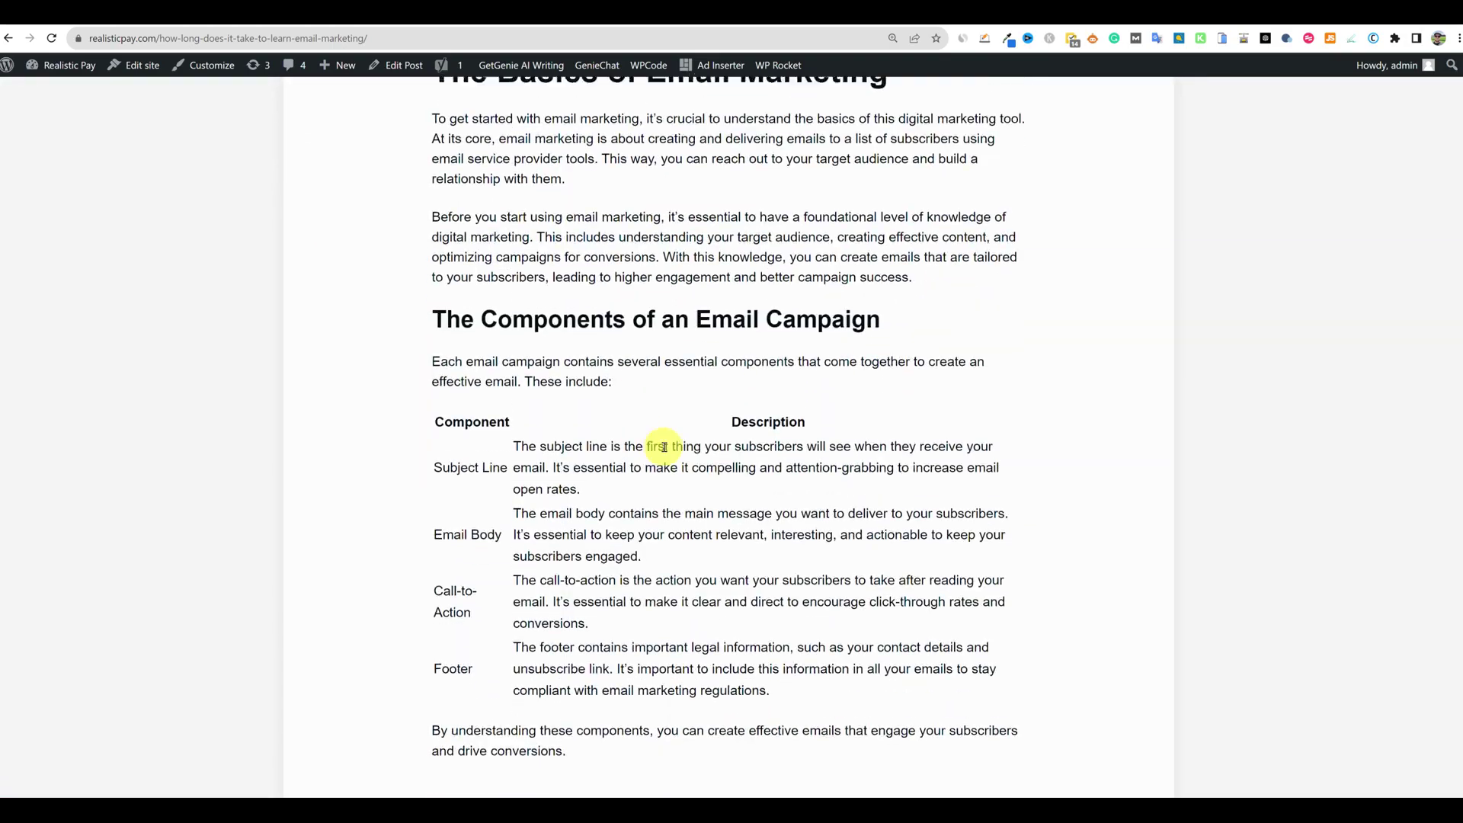
{"action": "scroll", "coordinate": [686, 450], "scroll_direction": "down", "scroll_amount": 11}
{"action": "scroll", "coordinate": [730, 453], "scroll_direction": "down", "scroll_amount": 20}
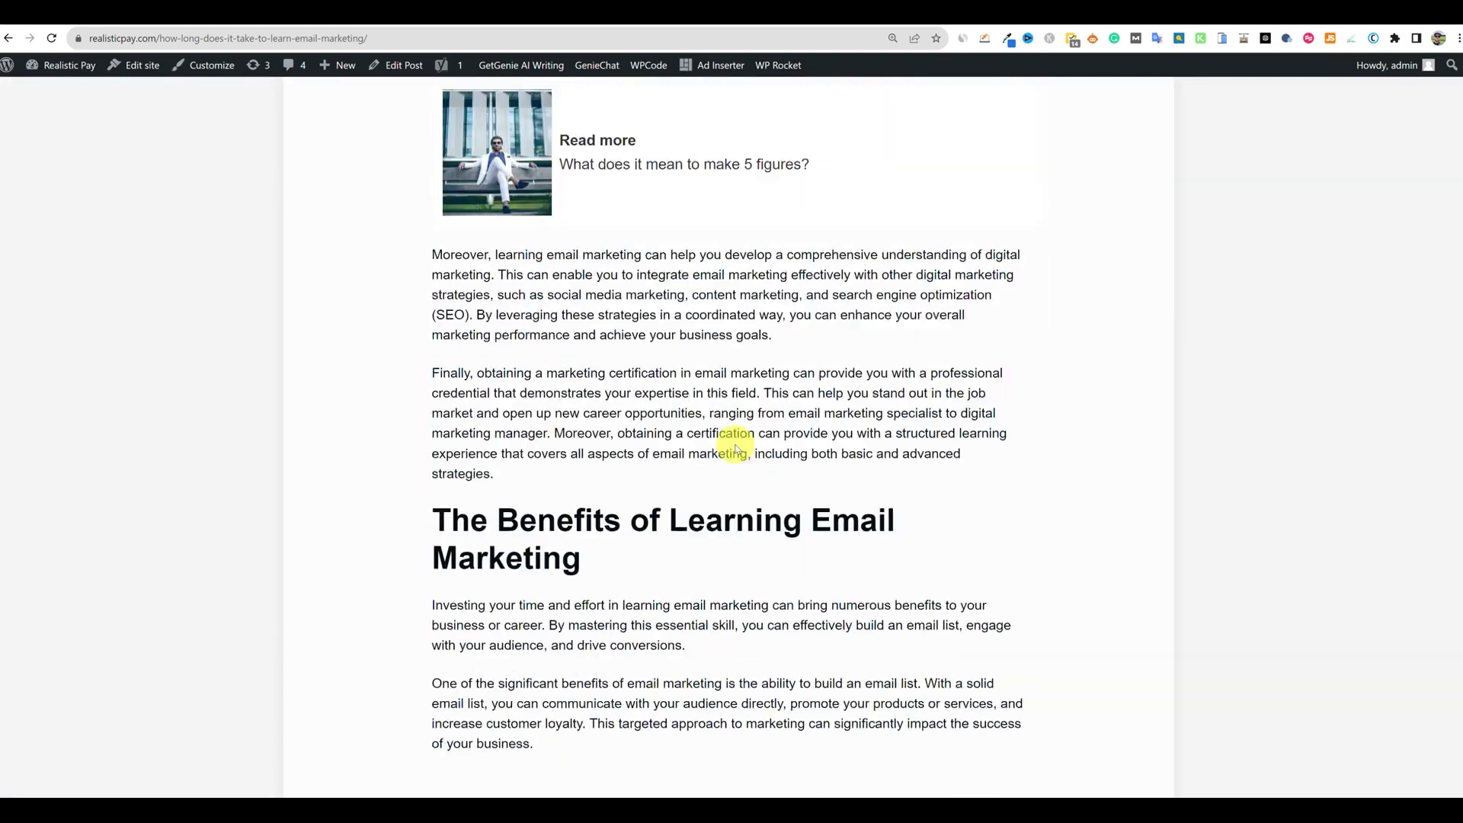
{"action": "scroll", "coordinate": [737, 449], "scroll_direction": "down", "scroll_amount": 20}
{"action": "scroll", "coordinate": [745, 447], "scroll_direction": "up", "scroll_amount": 20}
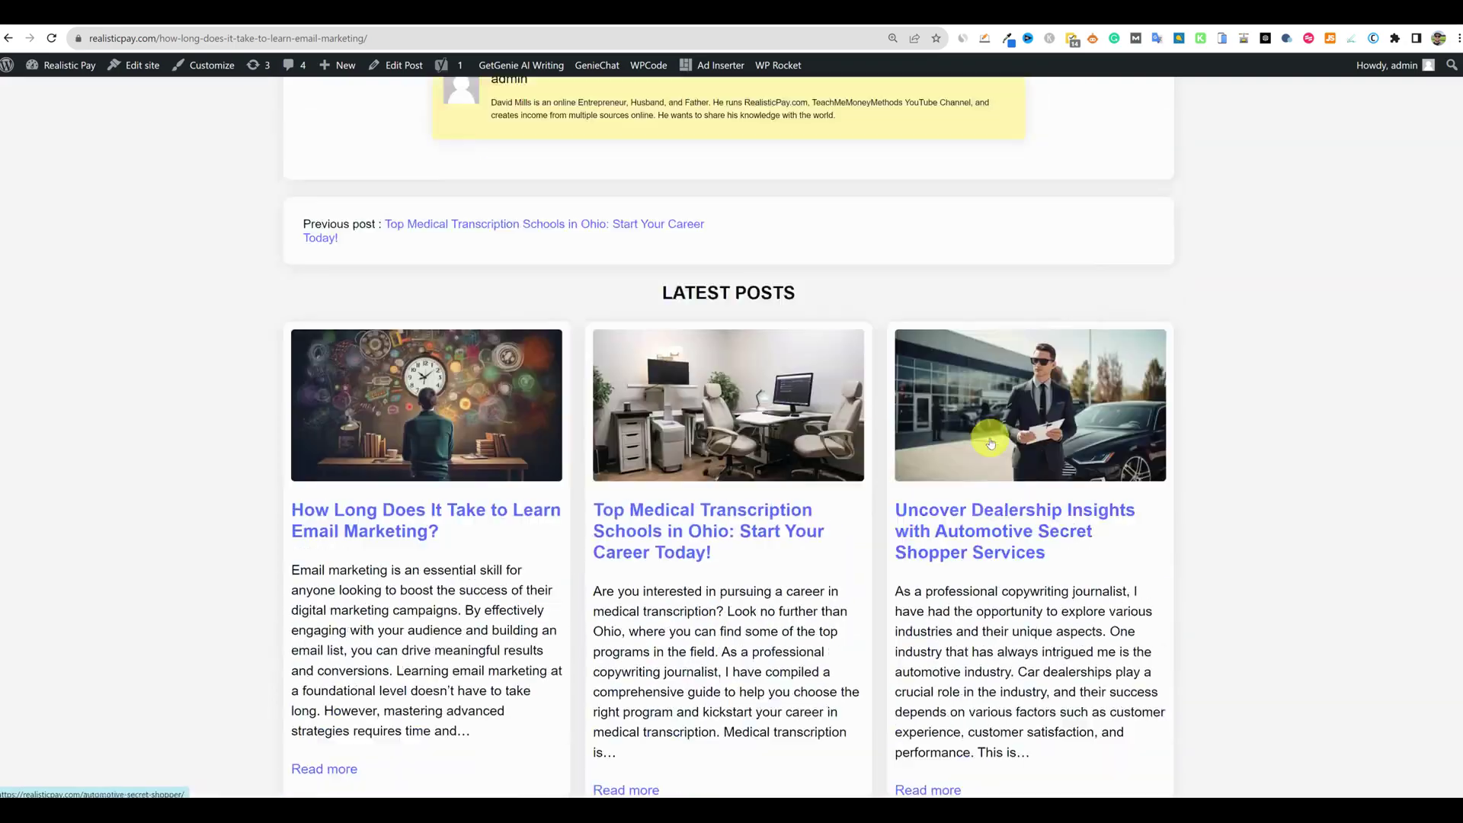
{"action": "scroll", "coordinate": [996, 439], "scroll_direction": "up", "scroll_amount": 15}
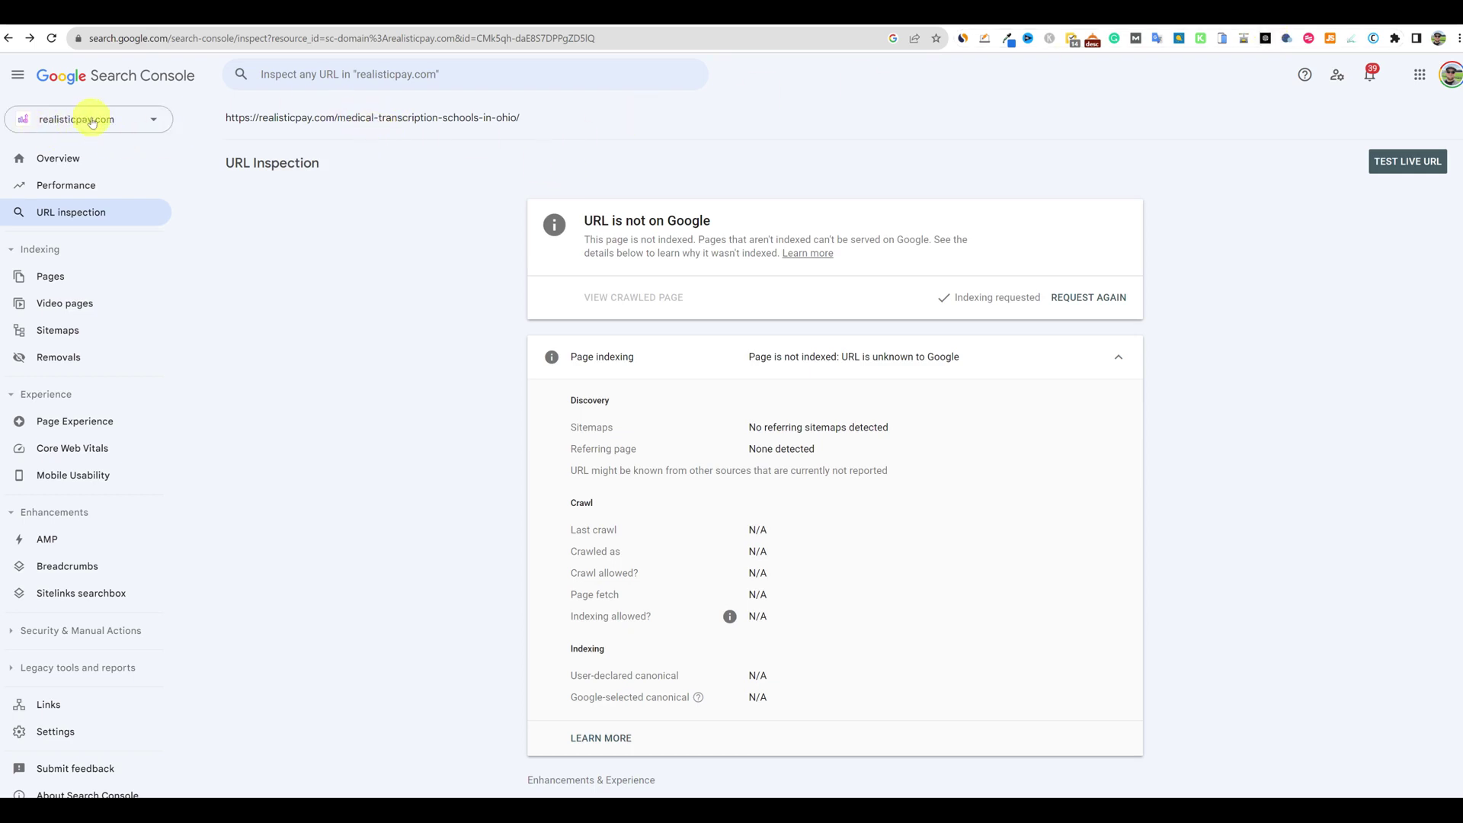
{"action": "left_click", "coordinate": [340, 74]}
{"action": "key", "text": "ctrl+v"}
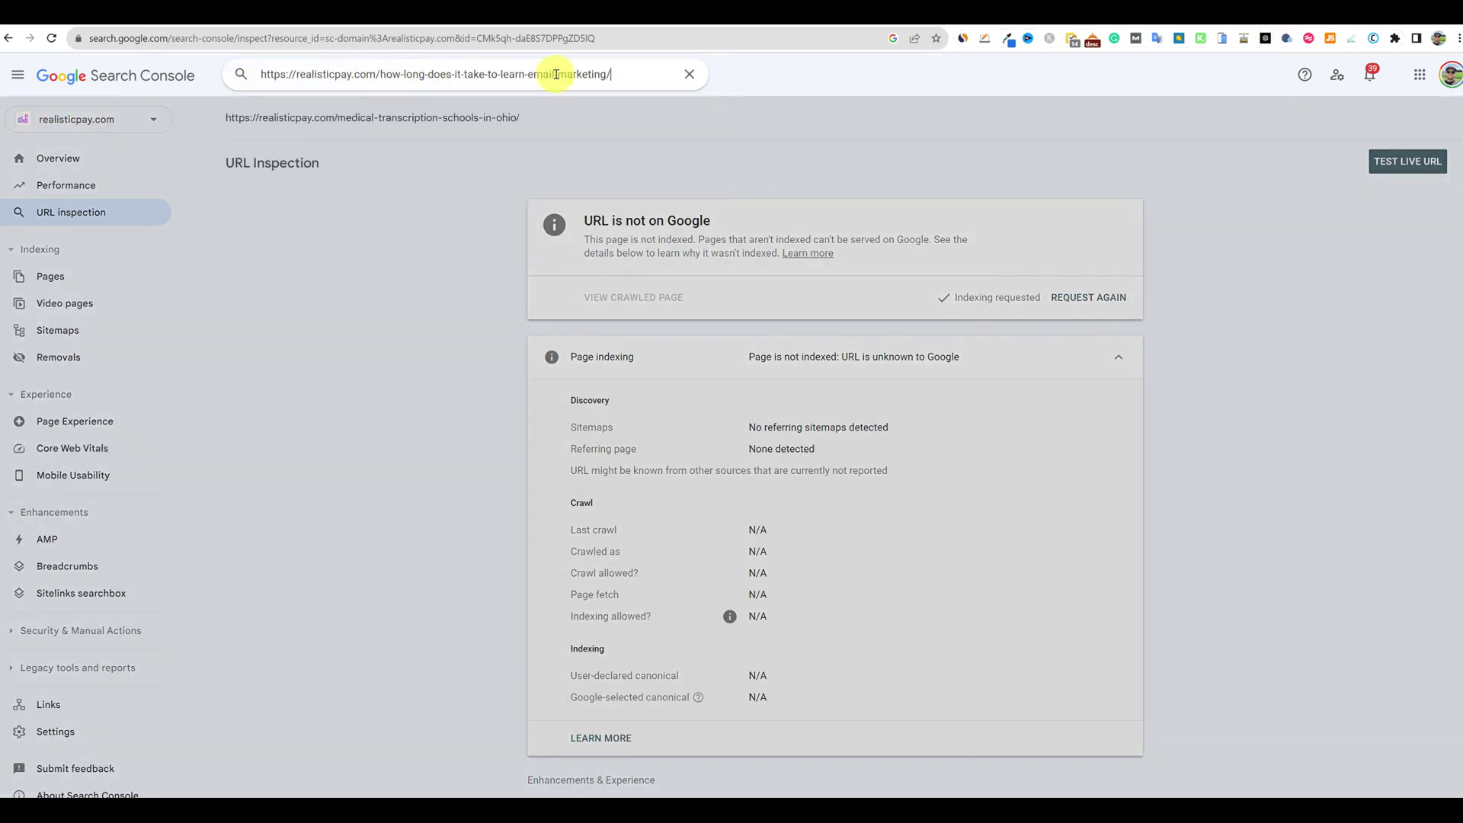
{"action": "key", "text": "Return"}
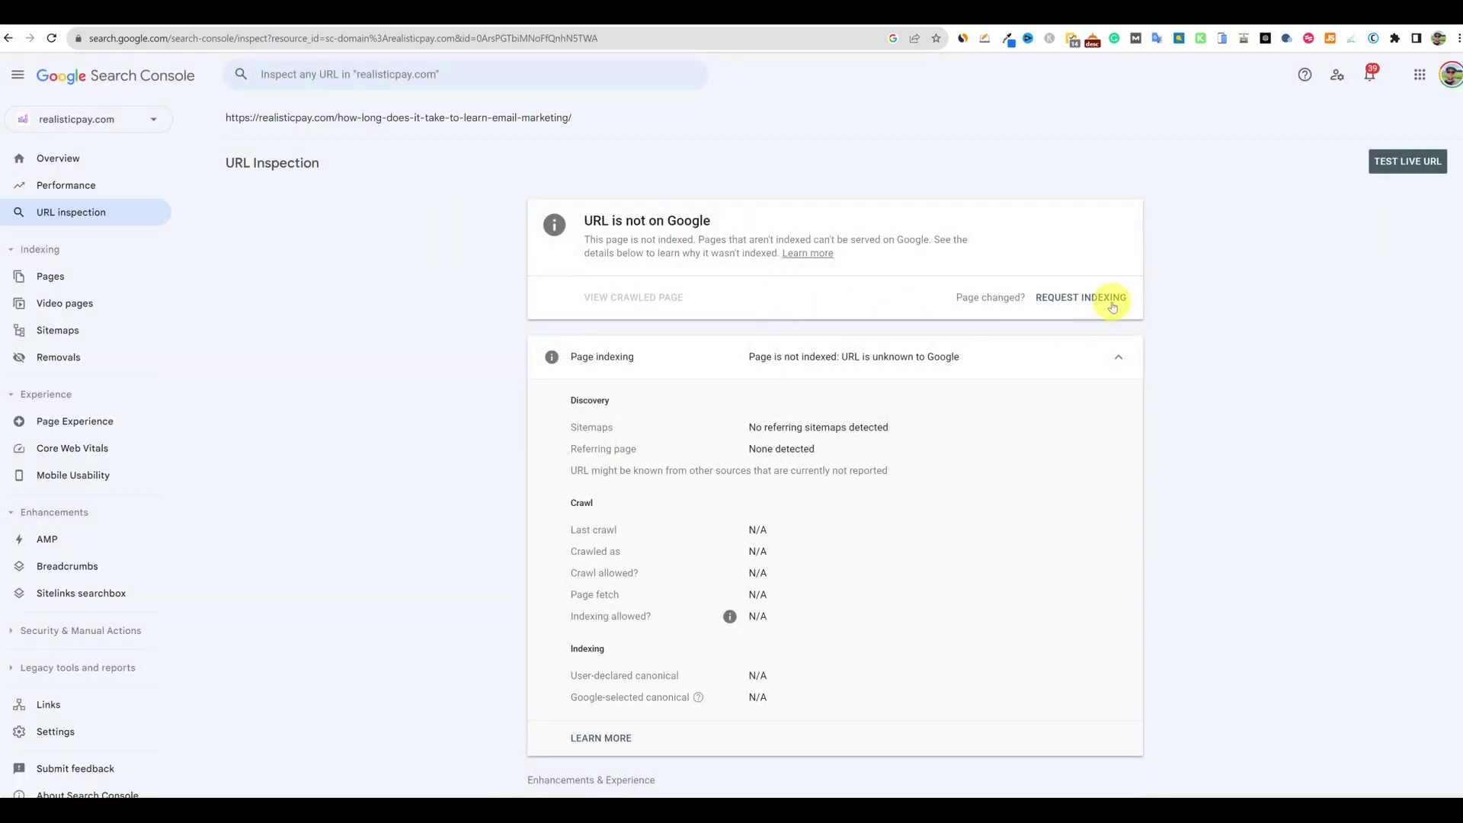
{"action": "left_click", "coordinate": [1108, 299]}
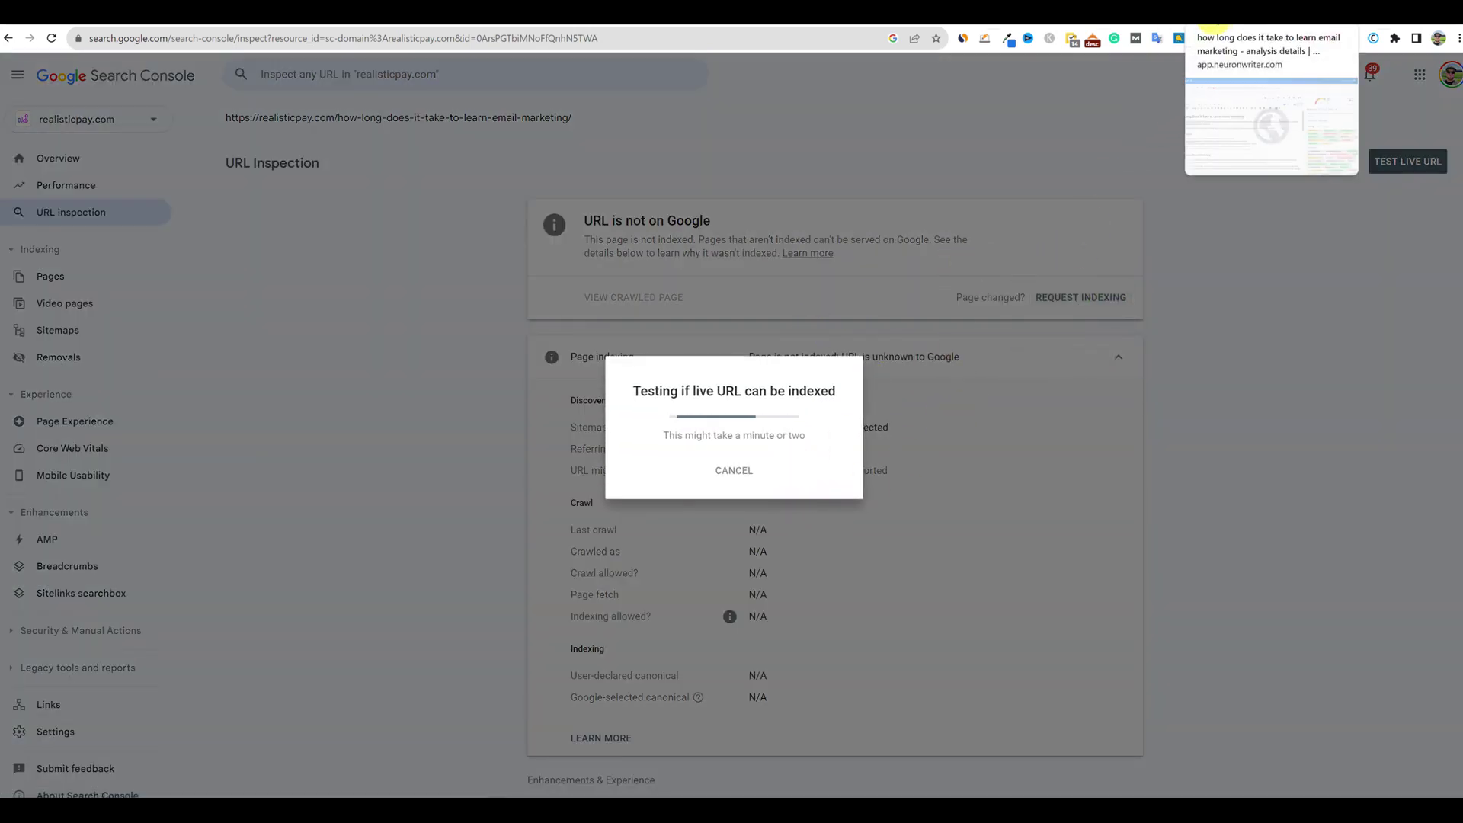
Switch to the NeuronWriter analysis and copy the H1 heading "How Long Does it Take to Learn Email Marketing"
{"action": "left_click", "coordinate": [1218, 23]}
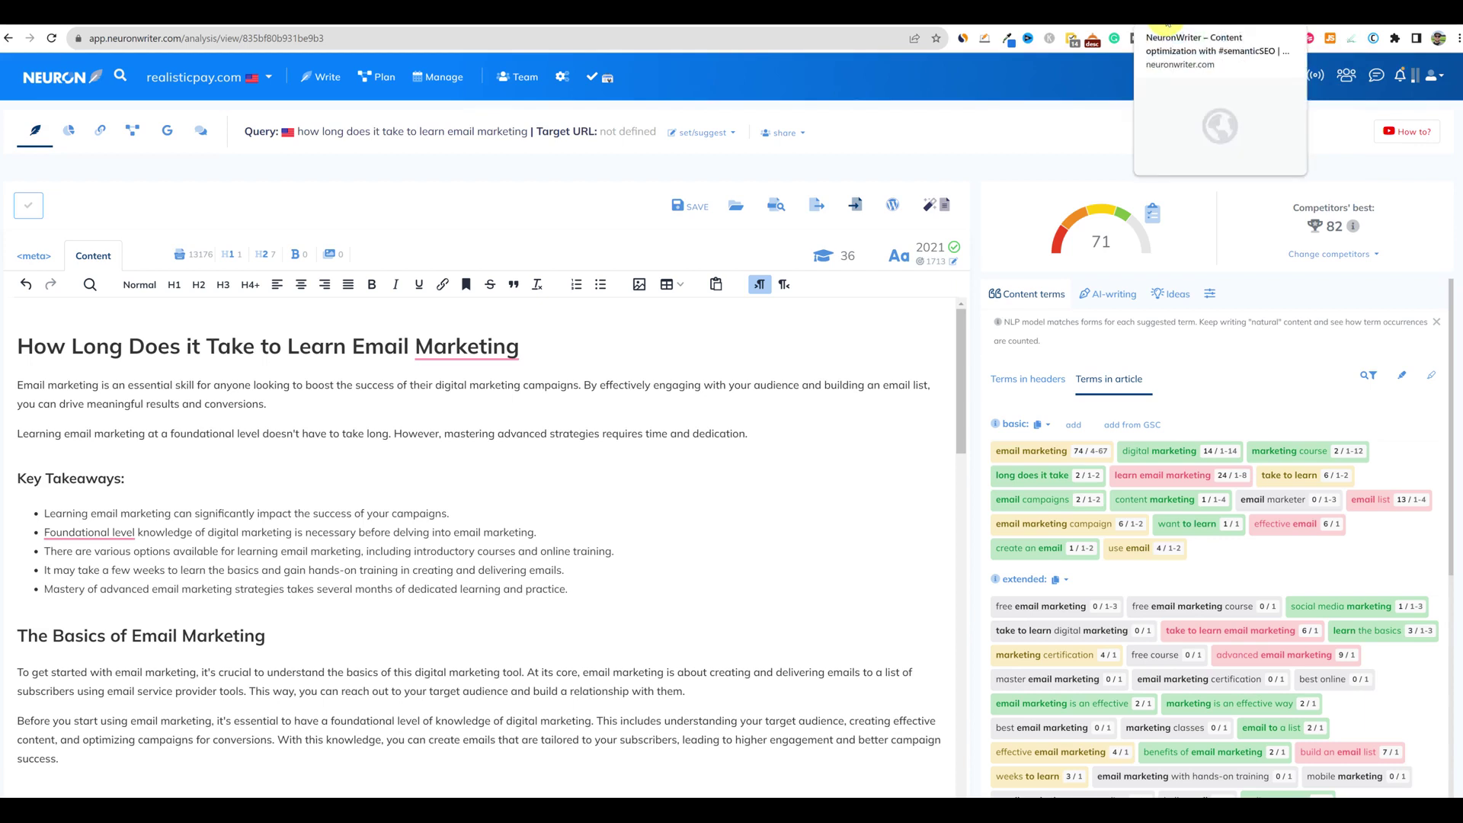
{"action": "left_click_drag", "start_coordinate": [526, 358], "coordinate": [23, 347]}
{"action": "key", "text": "ctrl+c"}
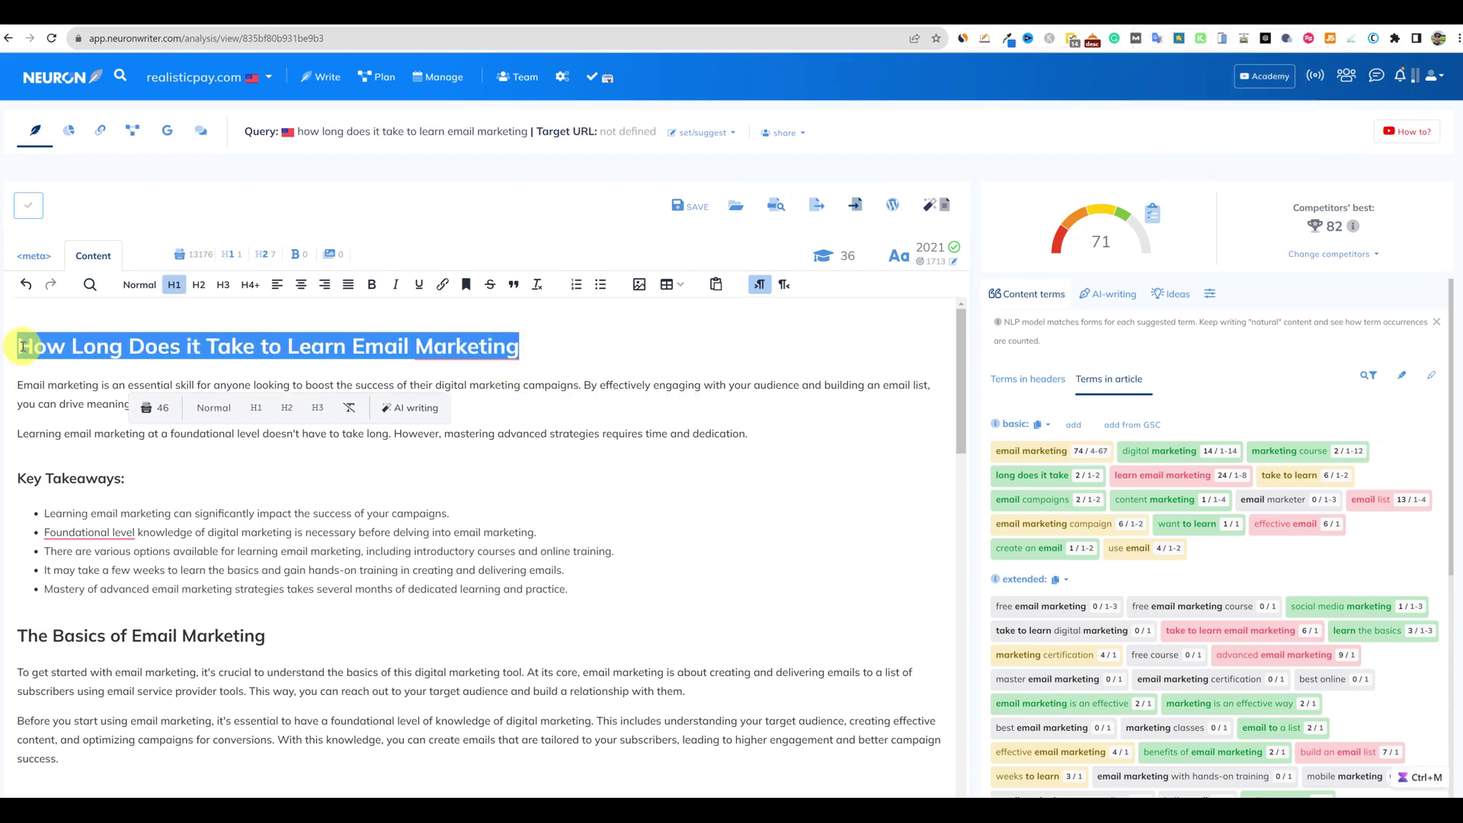
Switch to the RealisticPay project in SERPRobot and enter "How Long Does it Take to Learn Email Marketing" as a new keyword
{"action": "left_click", "coordinate": [844, 23]}
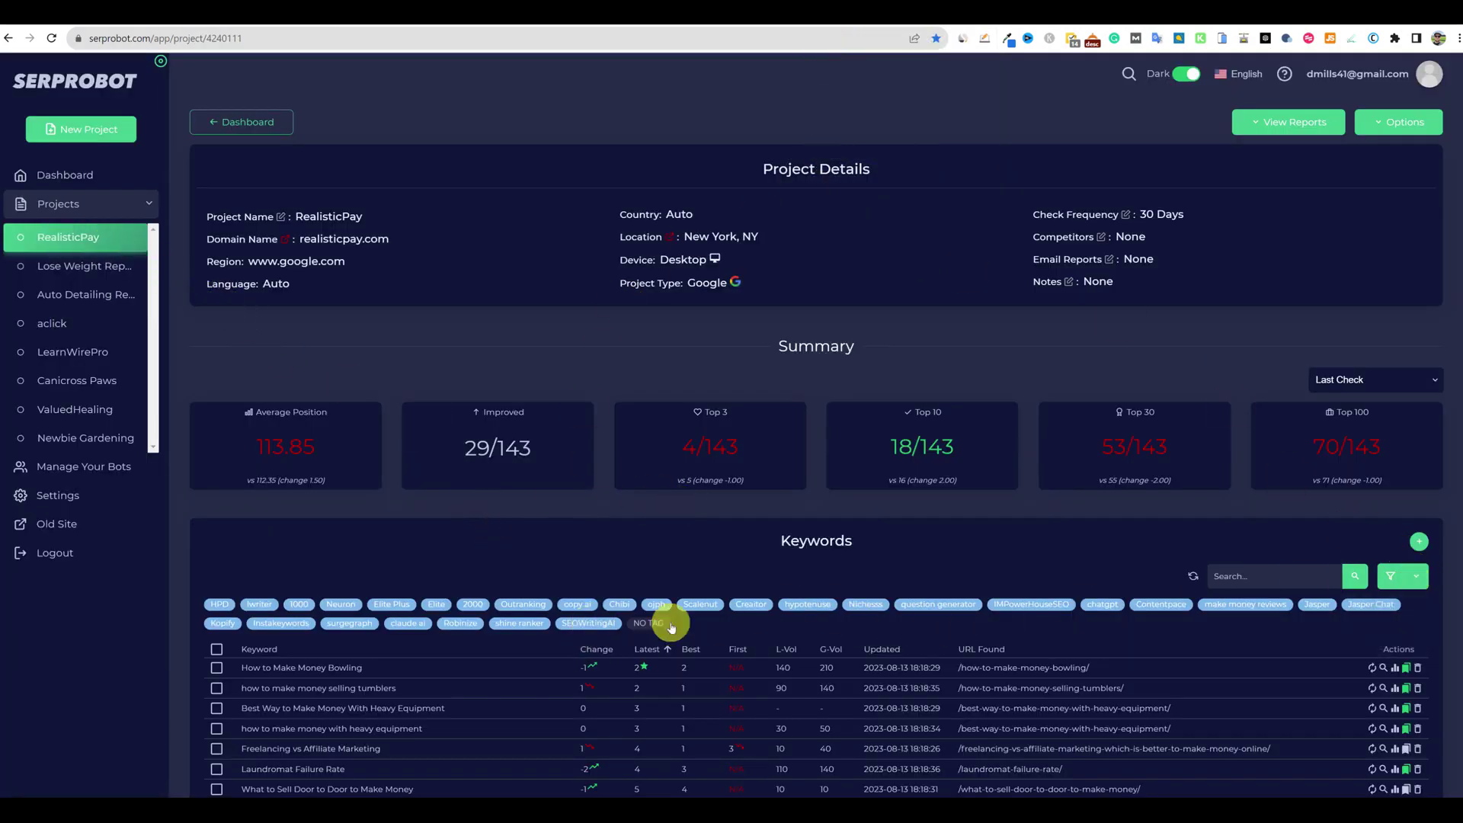
{"action": "left_click", "coordinate": [1419, 541]}
{"action": "key", "text": "ctrl+v"}
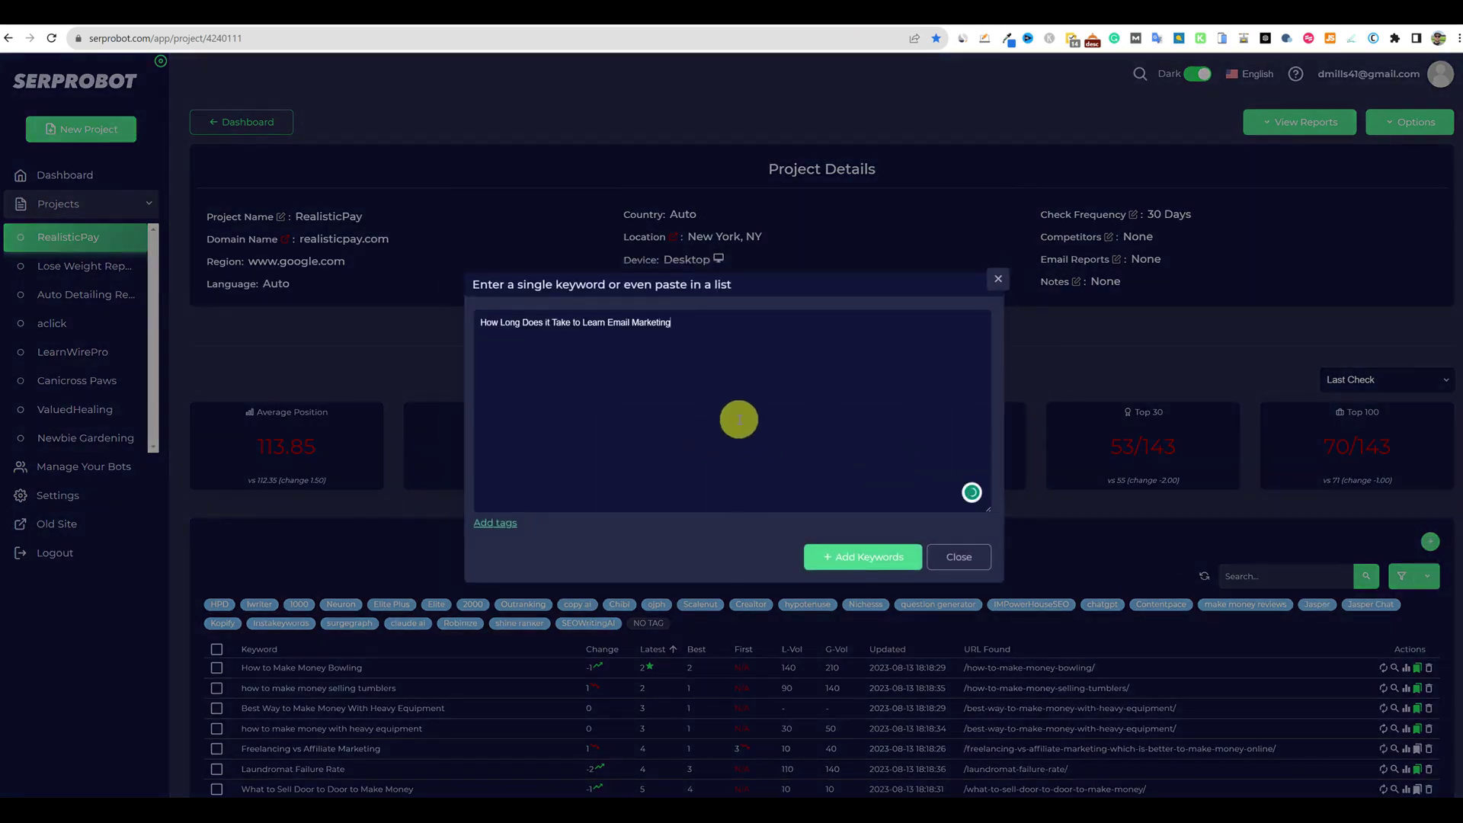
Tag the new keyword with SEOWritingAI and add it to the project's tracked keywords
{"action": "left_click", "coordinate": [506, 522]}
{"action": "left_click", "coordinate": [531, 520]}
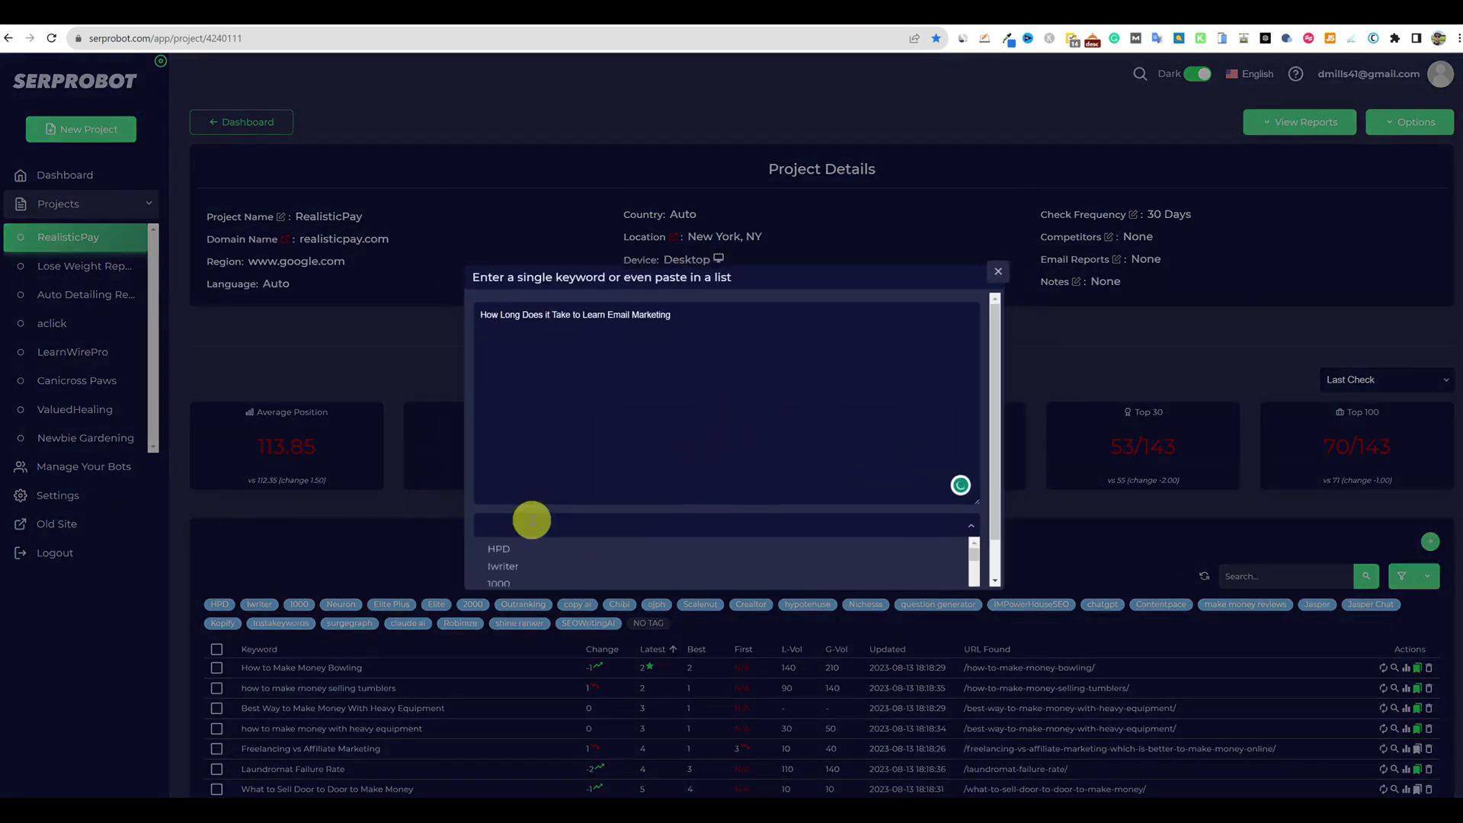
{"action": "scroll", "coordinate": [544, 556], "scroll_direction": "down", "scroll_amount": 5}
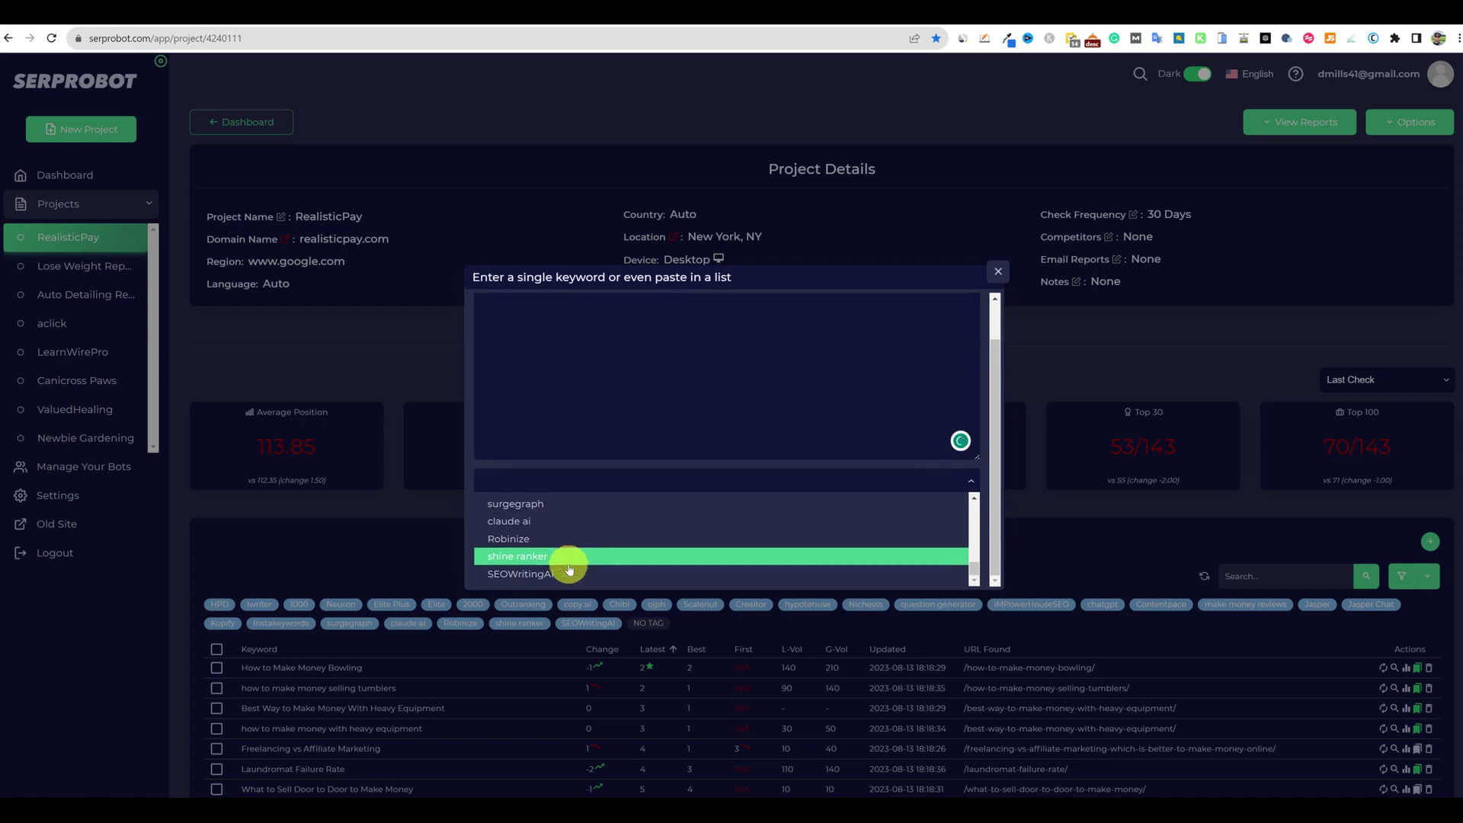
{"action": "left_click", "coordinate": [562, 576]}
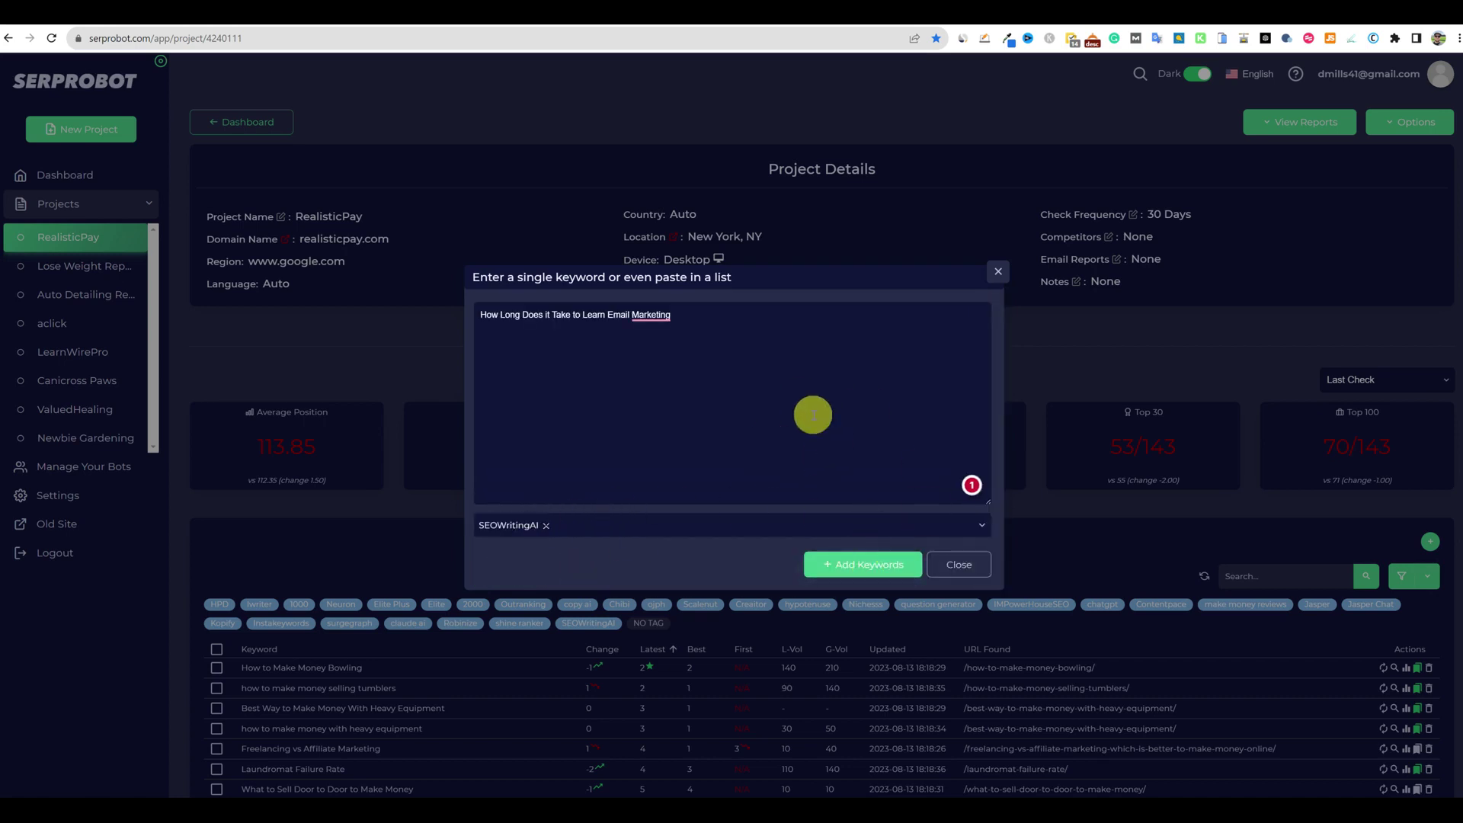
{"action": "left_click", "coordinate": [872, 568]}
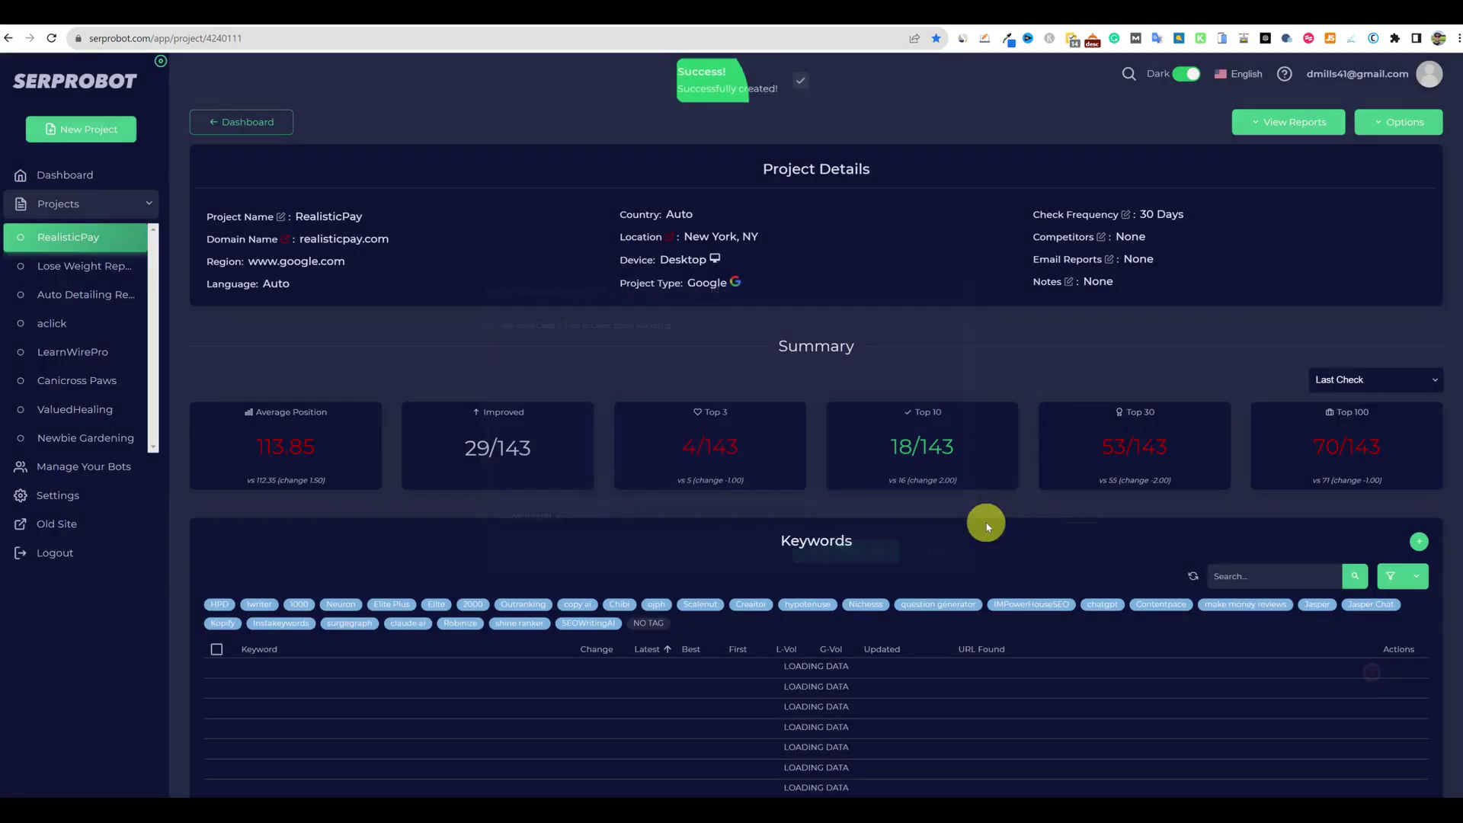
{"action": "scroll", "coordinate": [941, 499], "scroll_direction": "down", "scroll_amount": 3}
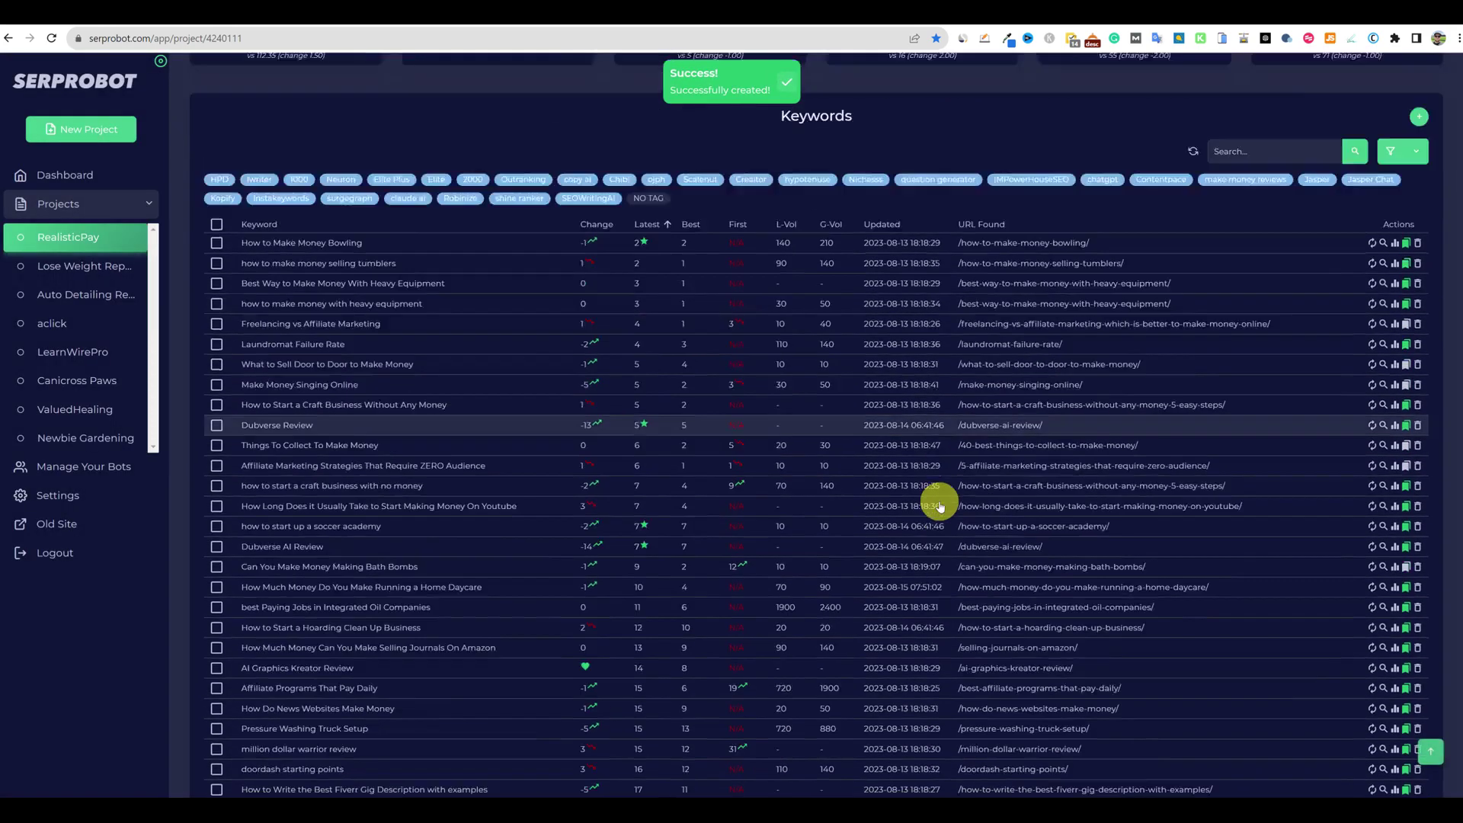
{"action": "scroll", "coordinate": [941, 503], "scroll_direction": "up", "scroll_amount": 5}
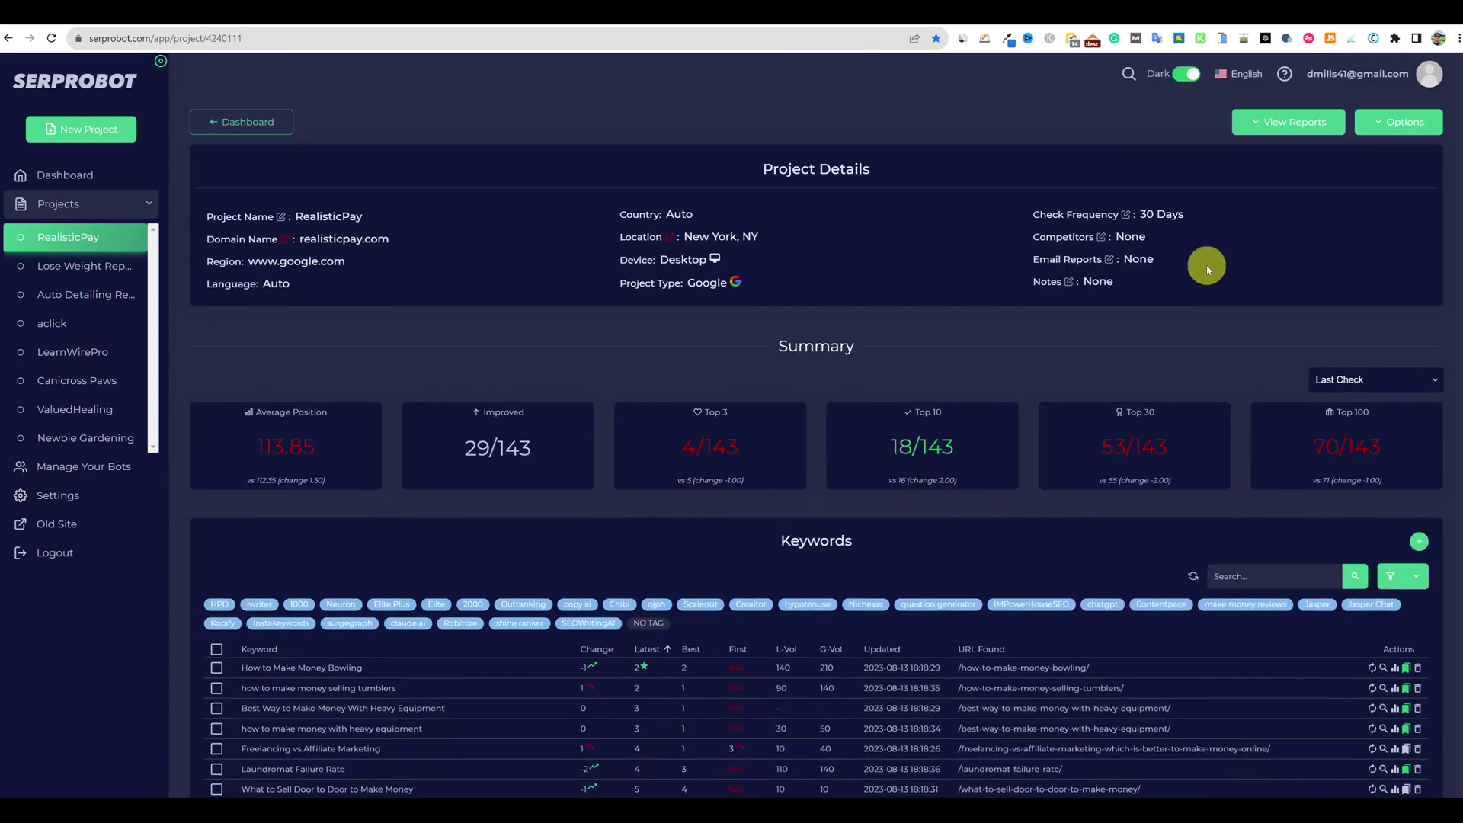